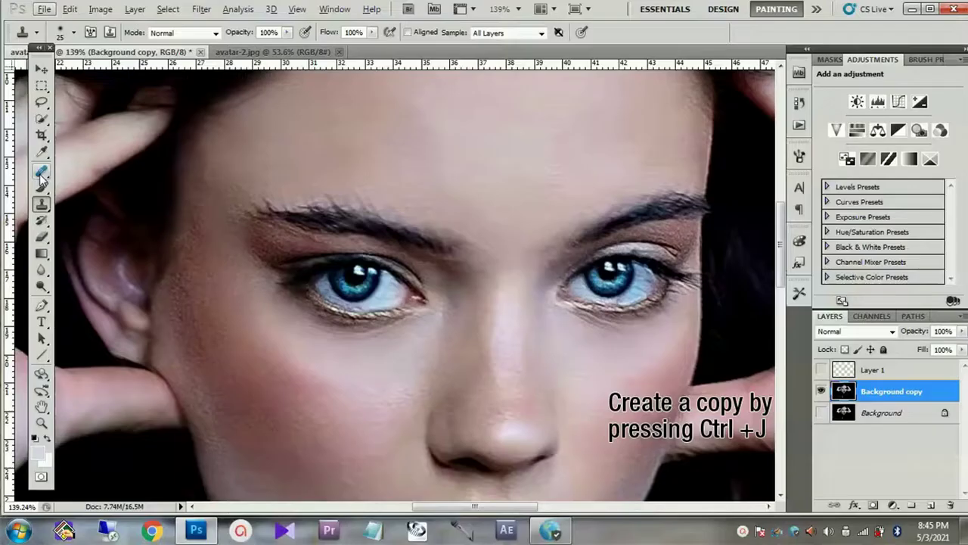
Step: Bring up the healing tools group in the toolbox
{"action": "left_click", "coordinate": [42, 171]}
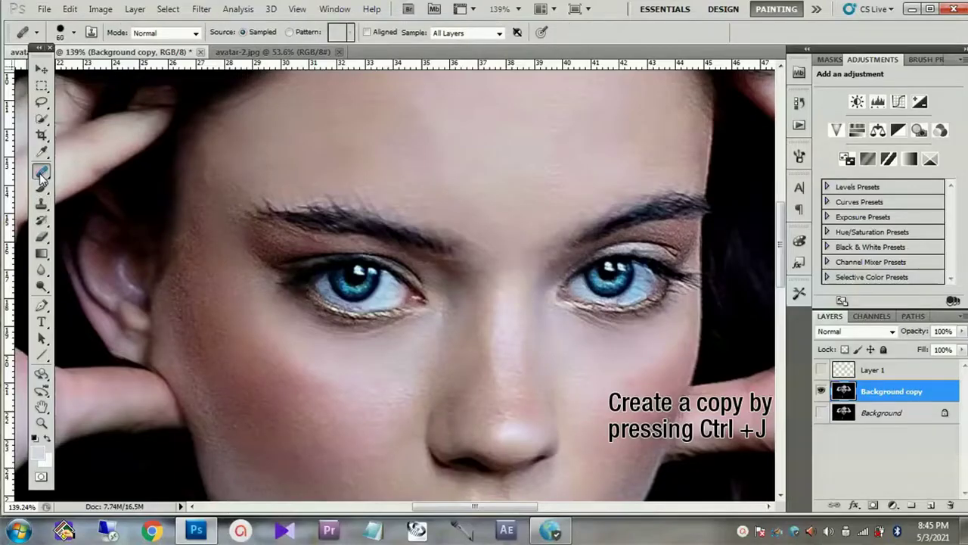
Step: Patch the left eyebrow away using clean forehead skin
{"action": "left_click", "coordinate": [89, 197]}
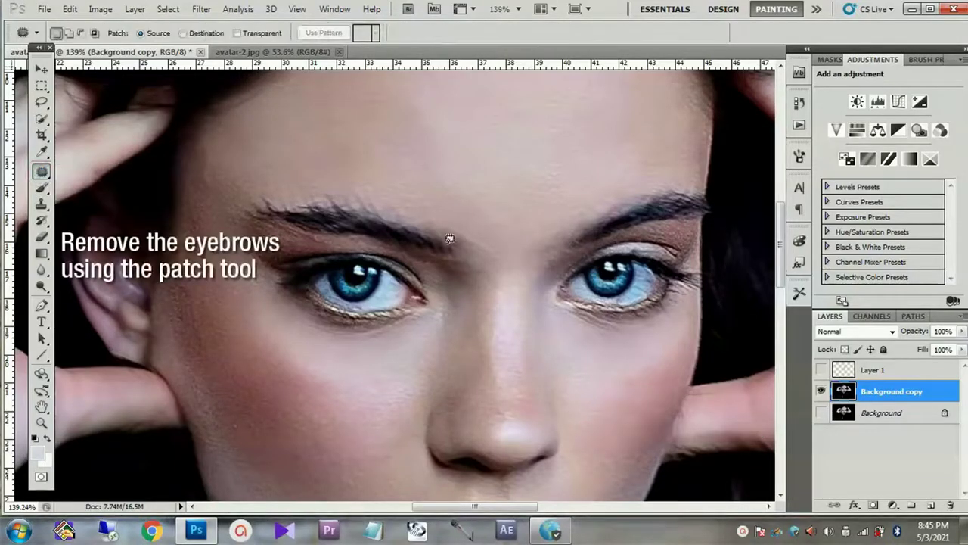
{"action": "mouse_move", "coordinate": [449, 238]}
{"action": "left_mouse_down"}
{"action": "mouse_move", "coordinate": [465, 253]}
{"action": "mouse_move", "coordinate": [257, 223]}
{"action": "left_mouse_up"}
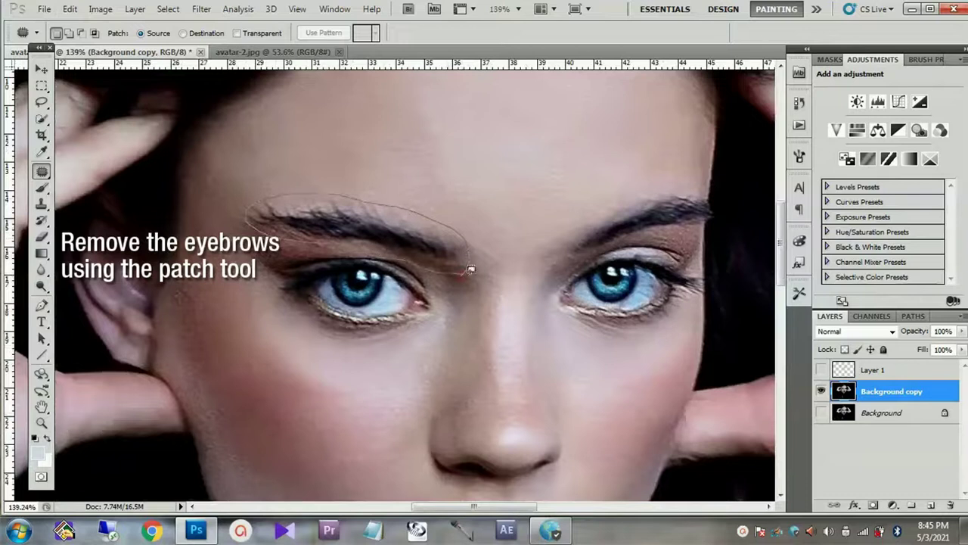
{"action": "left_click_drag", "start_coordinate": [450, 261], "coordinate": [413, 167]}
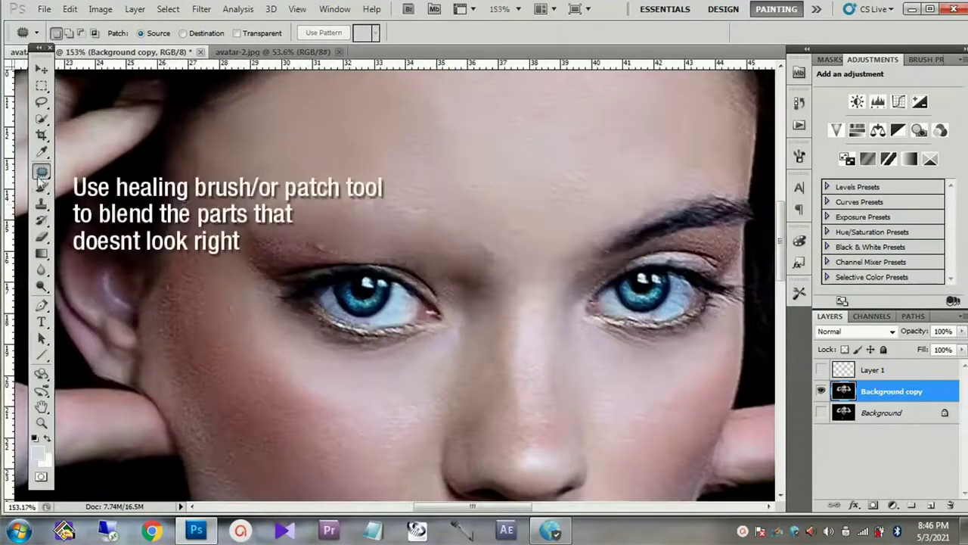
Step: Blend the left brow area smooth with a size-10 Healing Brush
{"action": "right_click", "coordinate": [40, 178]}
{"action": "left_click", "coordinate": [90, 186]}
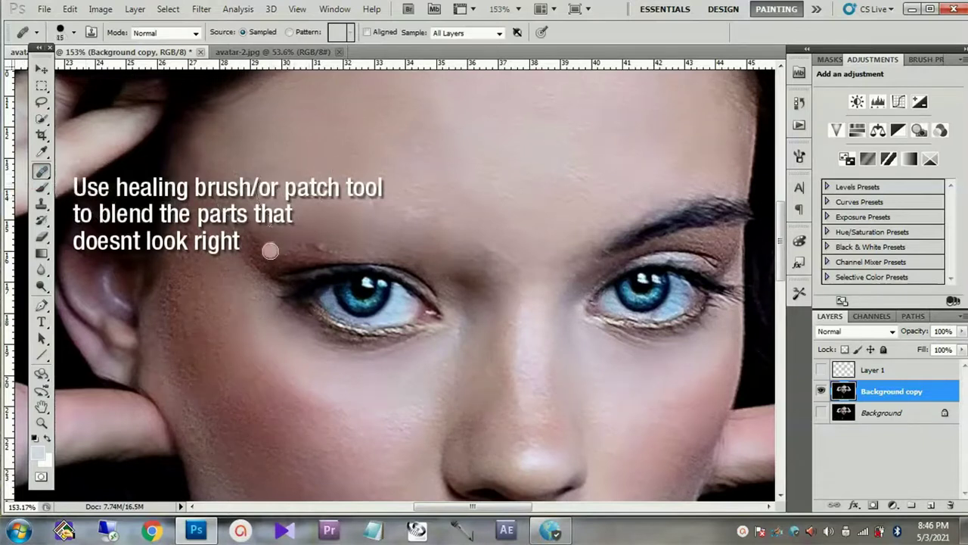
{"action": "key", "text": "bracketright"}
{"action": "key", "text": "bracketright"}
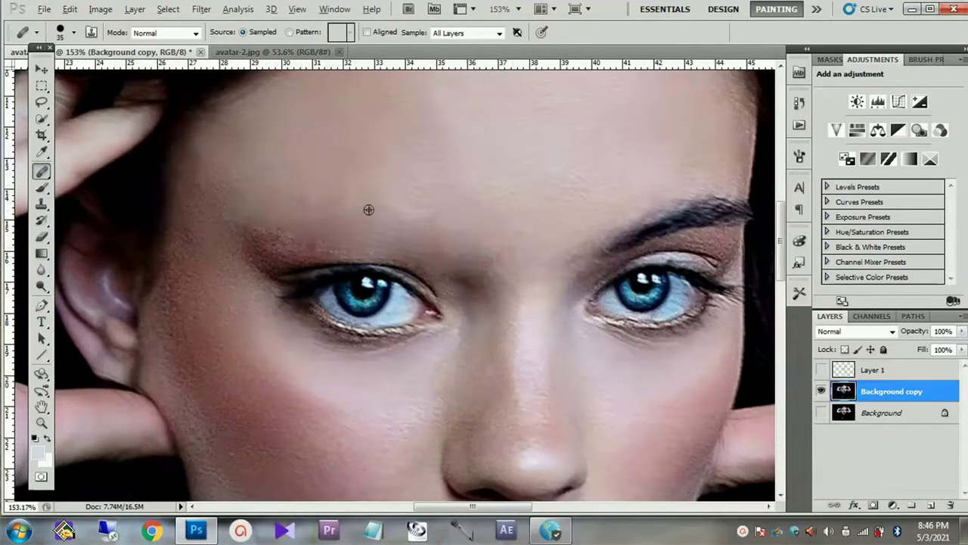
{"action": "key", "text": "bracketleft"}
{"action": "key", "text": "bracketleft"}
{"action": "key", "text": "bracketleft"}
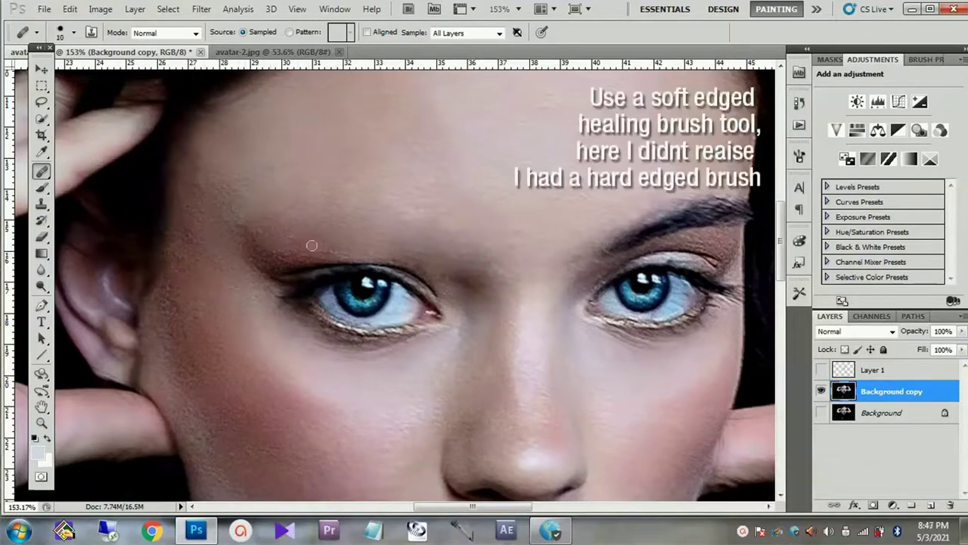
{"action": "left_click_drag", "start_coordinate": [623, 265], "coordinate": [518, 271]}
{"action": "key", "text": "shift+j"}
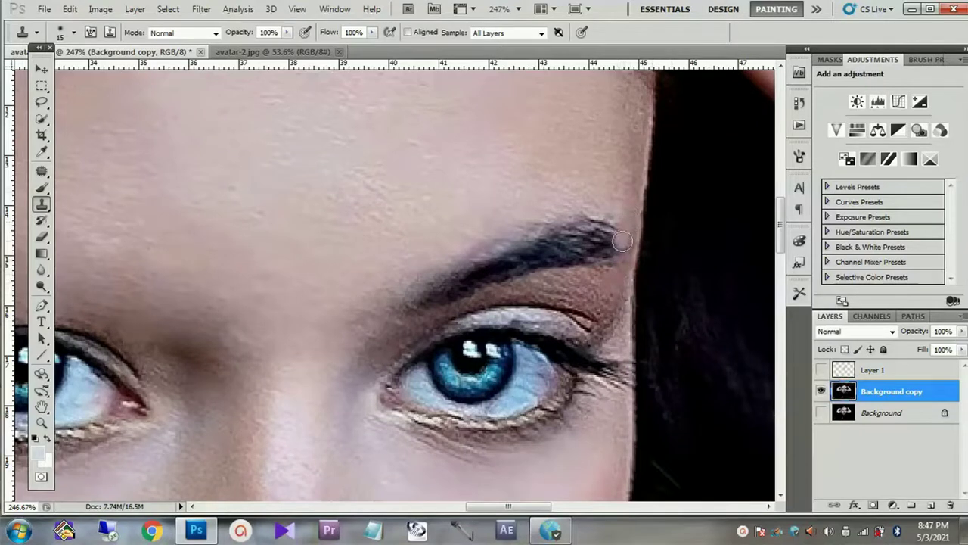
Step: Cover the right eyebrow's tail with nearby skin and heal the leftover brow area smooth
{"action": "left_click_drag", "start_coordinate": [604, 205], "coordinate": [607, 276]}
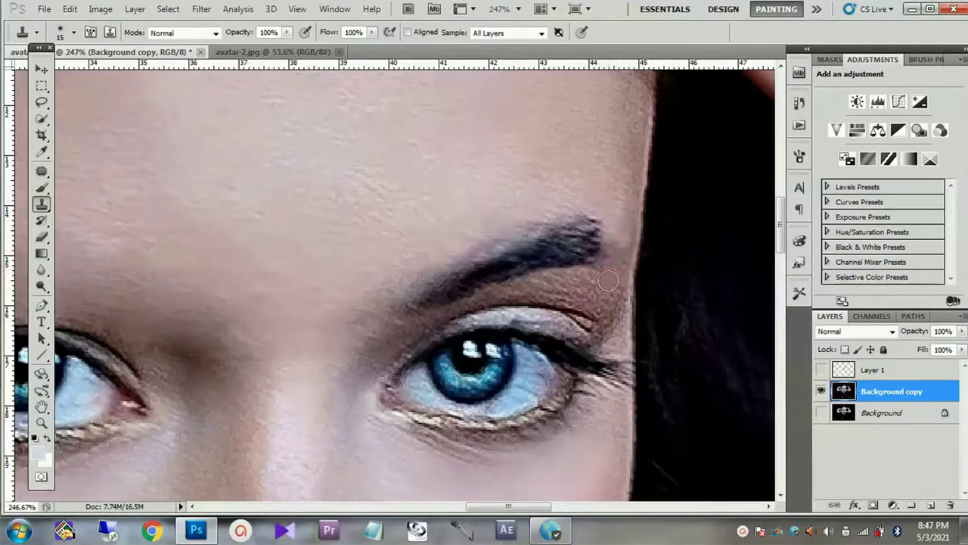
{"action": "scroll", "coordinate": [445, 299], "scroll_direction": "down", "scroll_amount": 1}
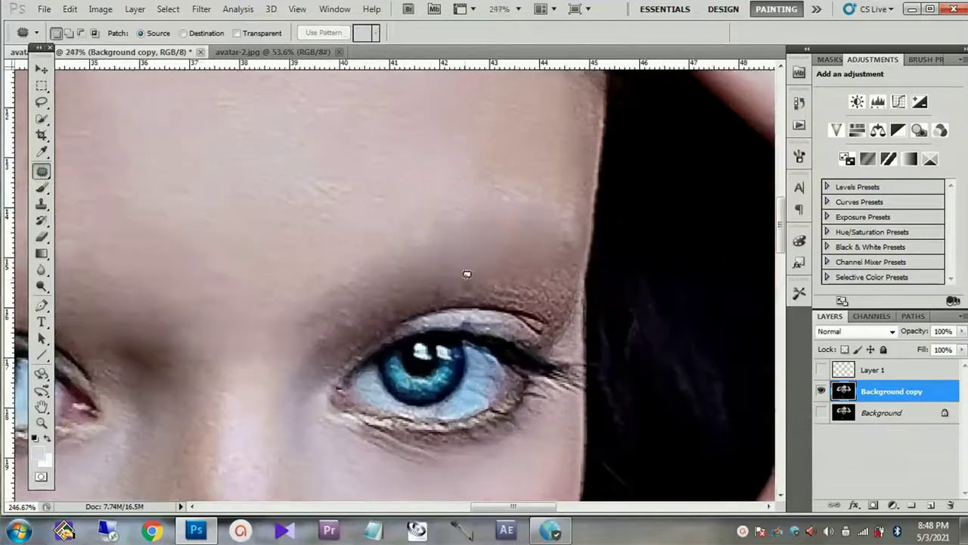
{"action": "right_click", "coordinate": [43, 172]}
{"action": "left_click", "coordinate": [111, 183]}
{"action": "left_click", "coordinate": [448, 167], "text": "alt"}
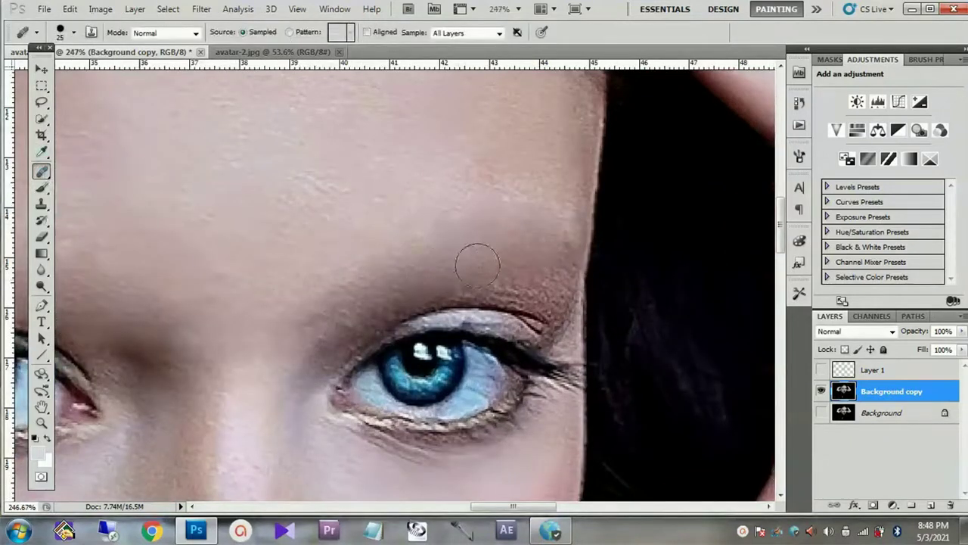
{"action": "left_click_drag", "start_coordinate": [469, 257], "coordinate": [350, 301]}
{"action": "scroll", "coordinate": [350, 301], "scroll_direction": "down", "scroll_amount": 2}
{"action": "scroll", "coordinate": [356, 254], "scroll_direction": "down", "scroll_amount": 2}
{"action": "scroll", "coordinate": [383, 288], "scroll_direction": "down", "scroll_amount": 2}
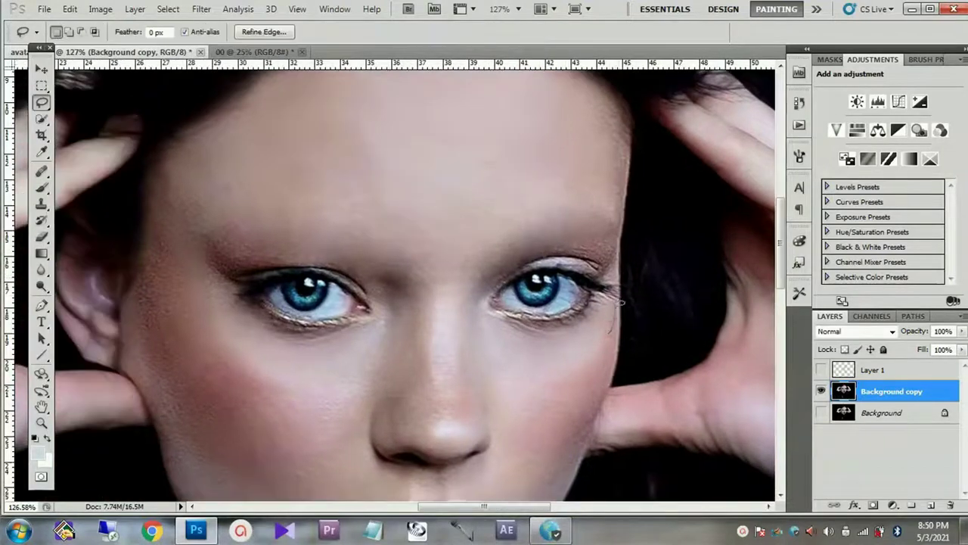
Step: Copy both eye areas to a new layer and scale them up to 117%
{"action": "left_click_drag", "start_coordinate": [525, 359], "coordinate": [531, 361]}
{"action": "left_click_drag", "start_coordinate": [409, 242], "coordinate": [412, 250]}
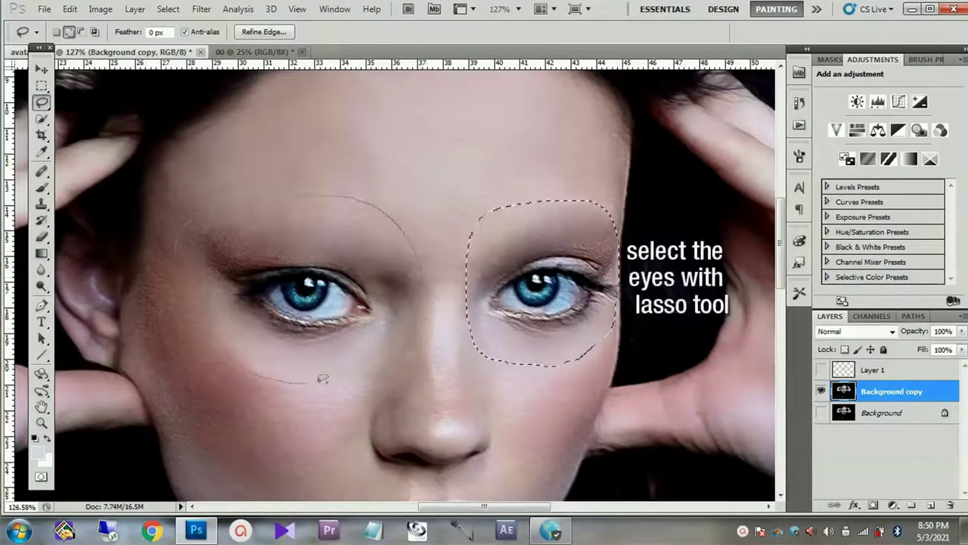
{"action": "key", "text": "ctrl+j"}
{"action": "key", "text": "ctrl+t"}
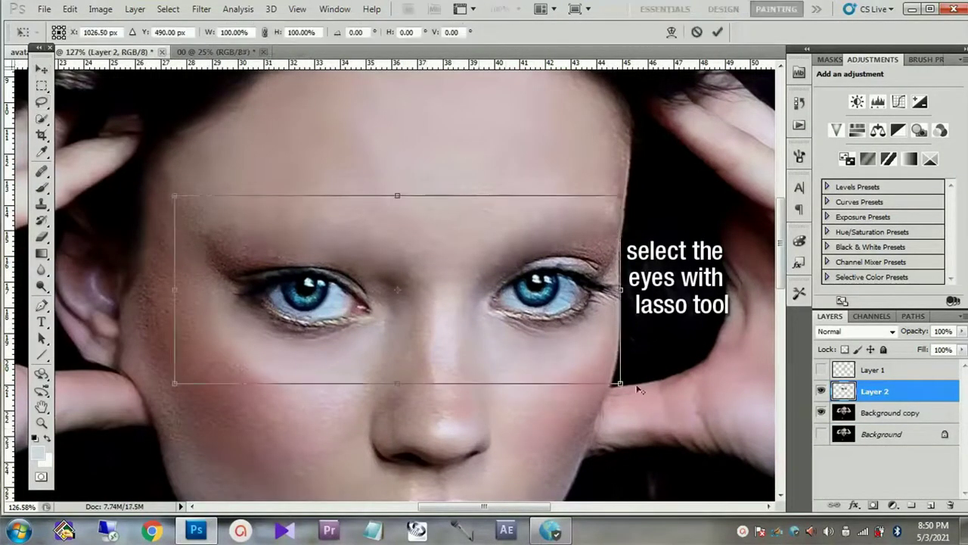
{"action": "left_click_drag", "start_coordinate": [626, 388], "coordinate": [658, 399]}
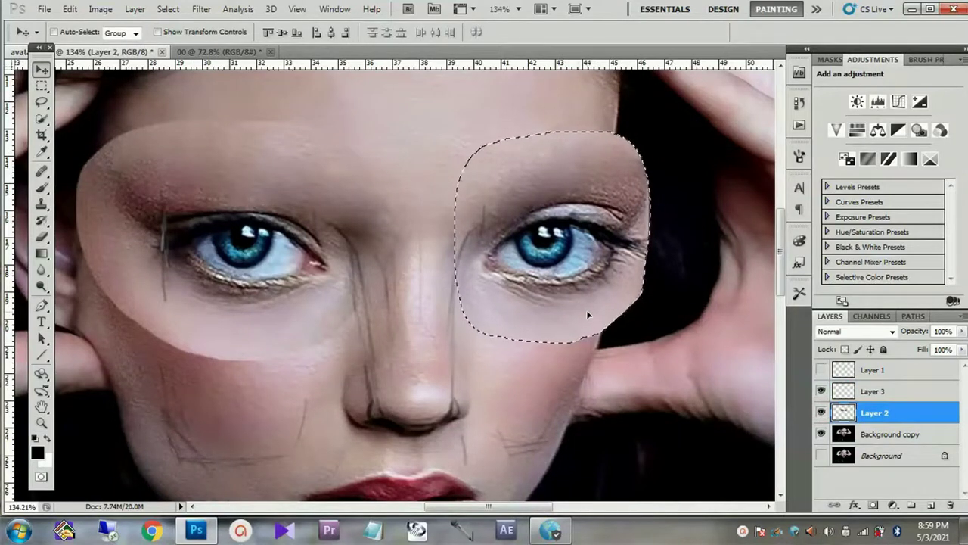
Step: Move the right eye up-left and tilt it slightly
{"action": "scroll", "coordinate": [529, 327], "scroll_direction": "down", "scroll_amount": 1}
{"action": "scroll", "coordinate": [554, 303], "scroll_direction": "up", "scroll_amount": 1}
{"action": "key", "text": "ctrl+t"}
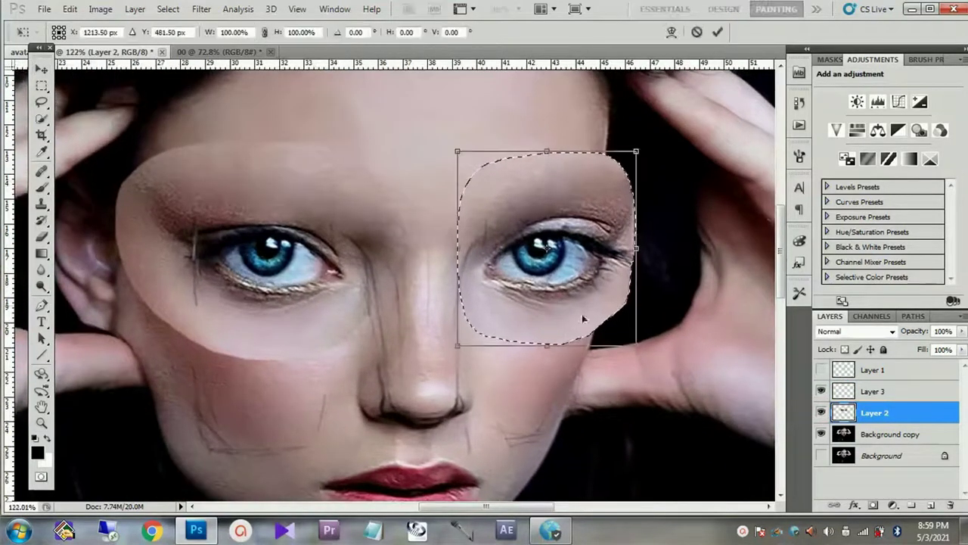
{"action": "left_click_drag", "start_coordinate": [513, 261], "coordinate": [577, 303]}
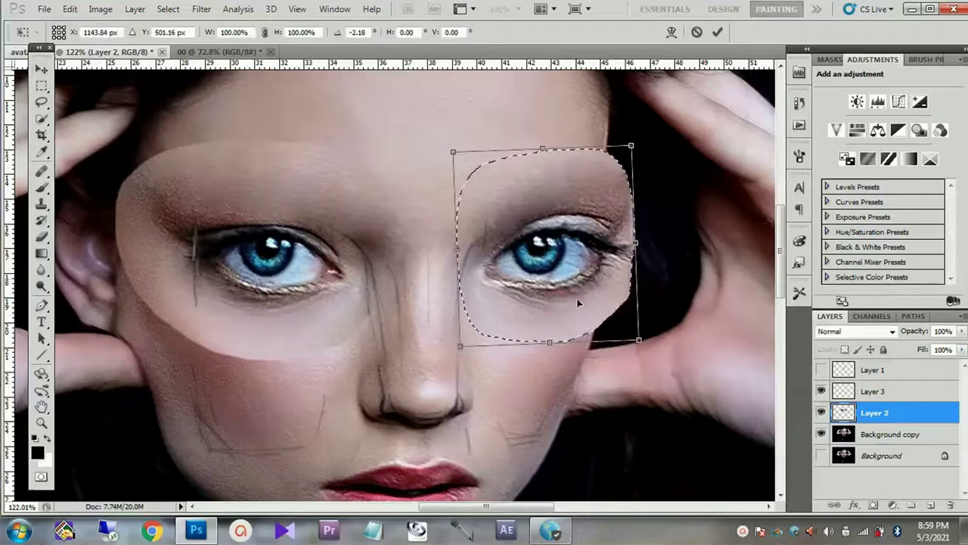
{"action": "key", "text": "Return"}
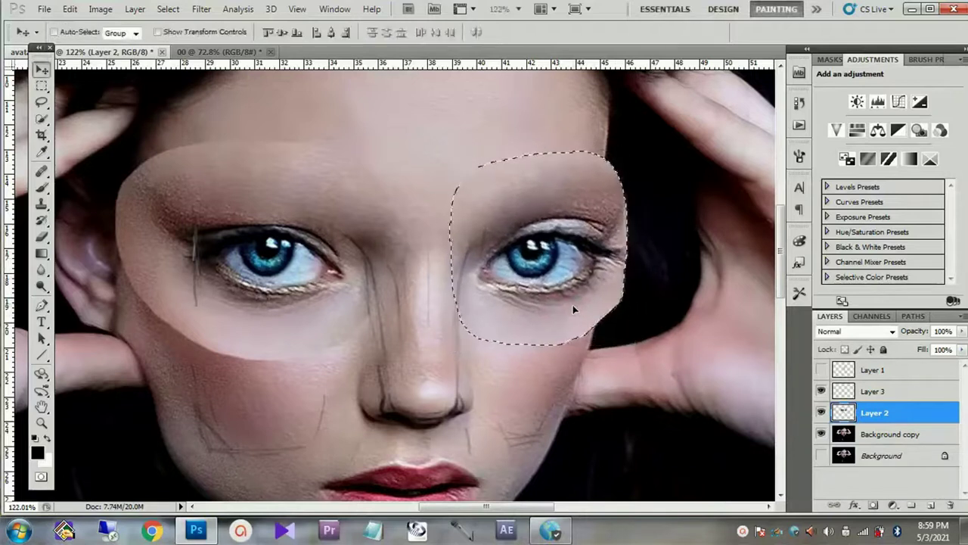
{"action": "key", "text": "ctrl+d"}
Step: Reposition the left eye and rotate it about 1 degree
{"action": "key", "text": "l"}
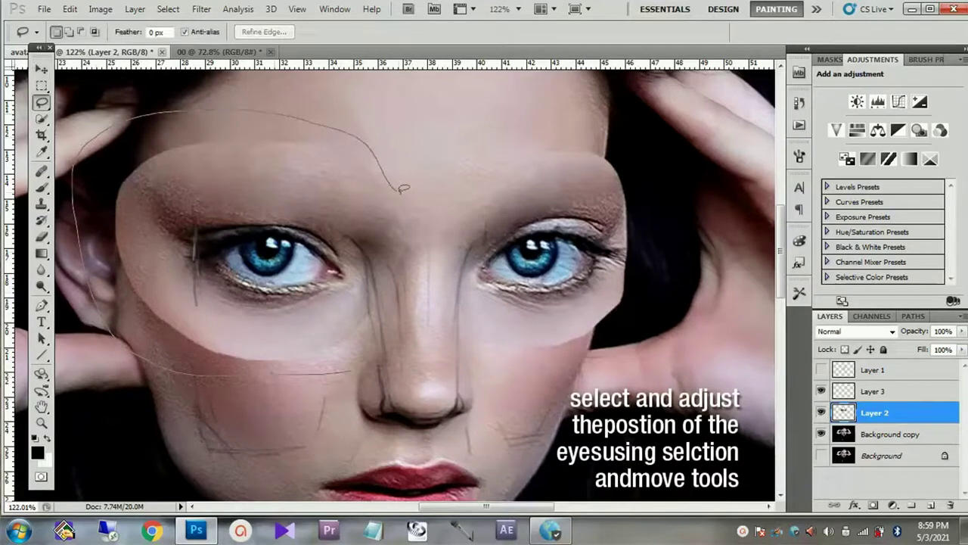
{"action": "left_click_drag", "start_coordinate": [425, 288], "coordinate": [418, 332]}
{"action": "key", "text": "v"}
{"action": "key", "text": "ctrl+t"}
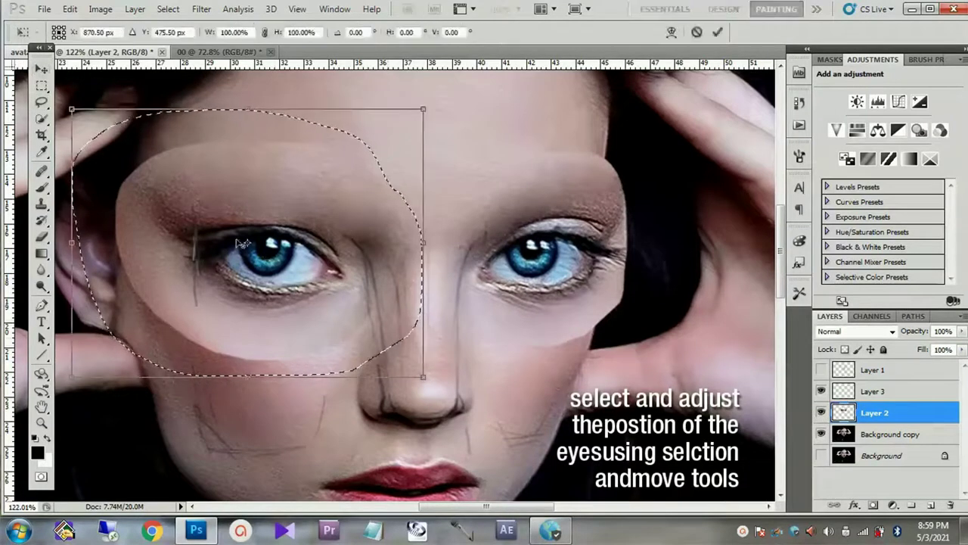
{"action": "left_click_drag", "start_coordinate": [247, 246], "coordinate": [338, 272]}
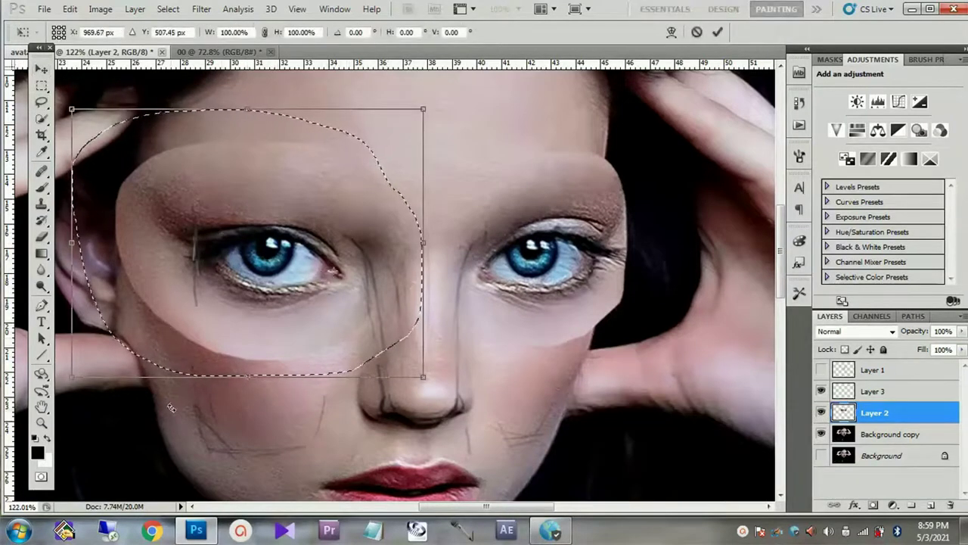
{"action": "left_click_drag", "start_coordinate": [167, 401], "coordinate": [298, 383]}
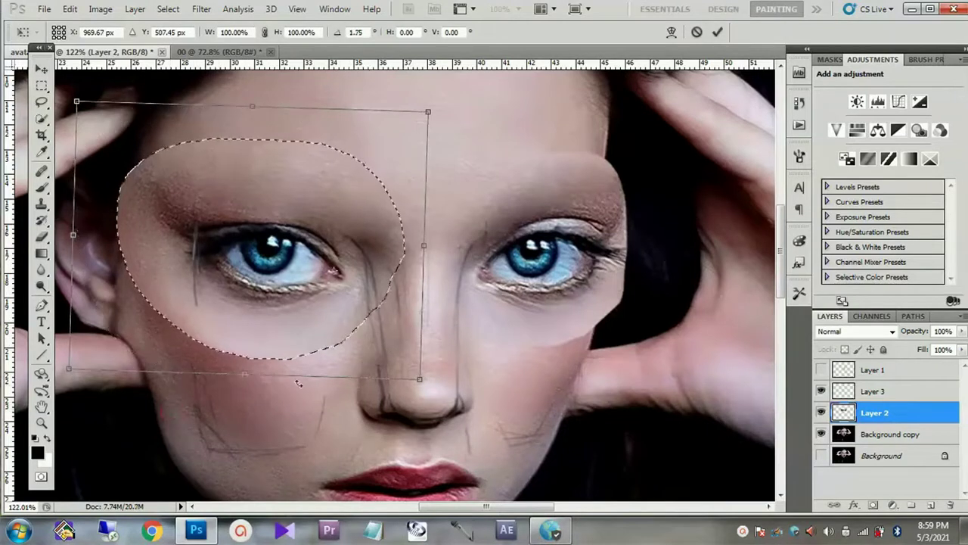
{"action": "key", "text": "Return"}
{"action": "right_click", "coordinate": [42, 237]}
{"action": "left_click", "coordinate": [108, 227]}
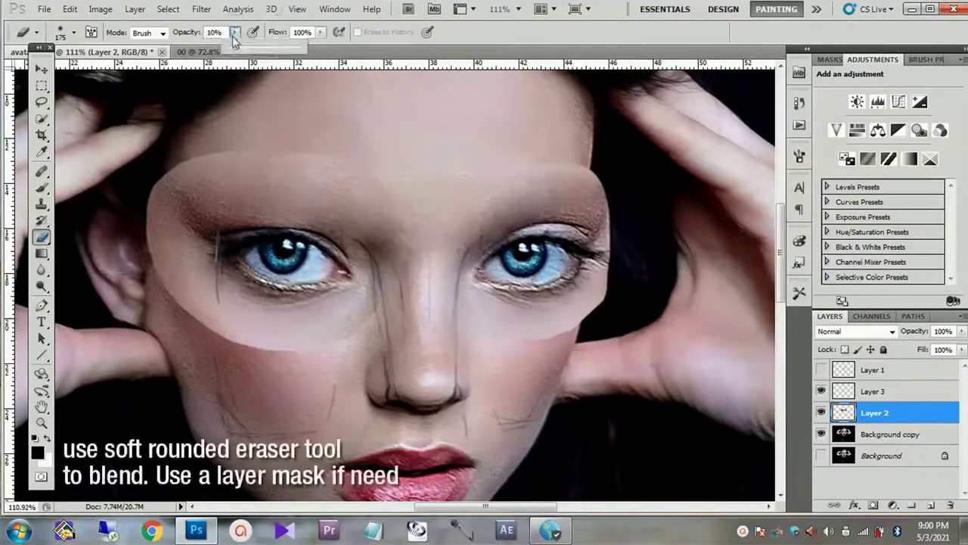
Step: Set eraser flow to 74% and soften the eye patch's hard edge on the left cheek
{"action": "left_click_drag", "start_coordinate": [321, 39], "coordinate": [300, 51]}
{"action": "key", "text": "bracketleft"}
{"action": "key", "text": "bracketleft"}
{"action": "key", "text": "bracketleft"}
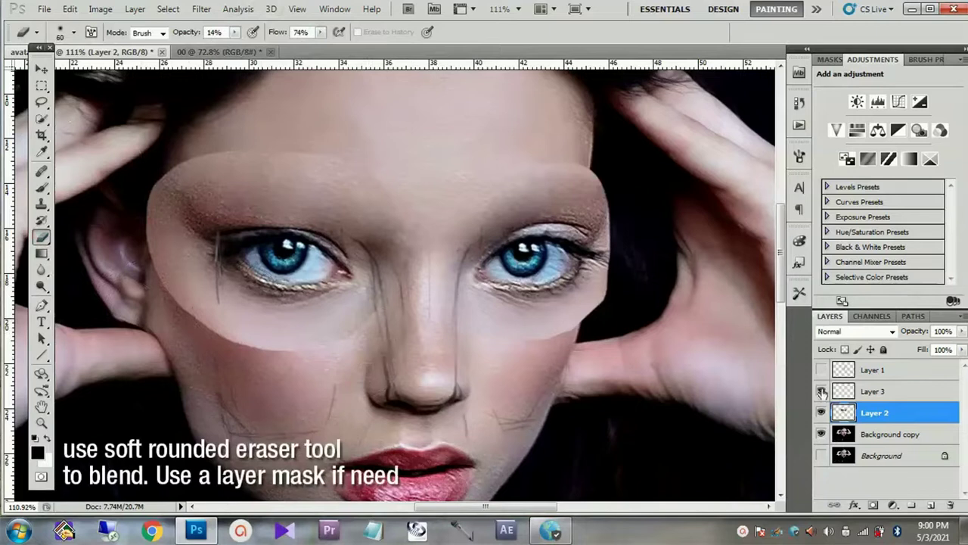
{"action": "left_click_drag", "start_coordinate": [386, 363], "coordinate": [422, 311]}
{"action": "key", "text": "bracketleft"}
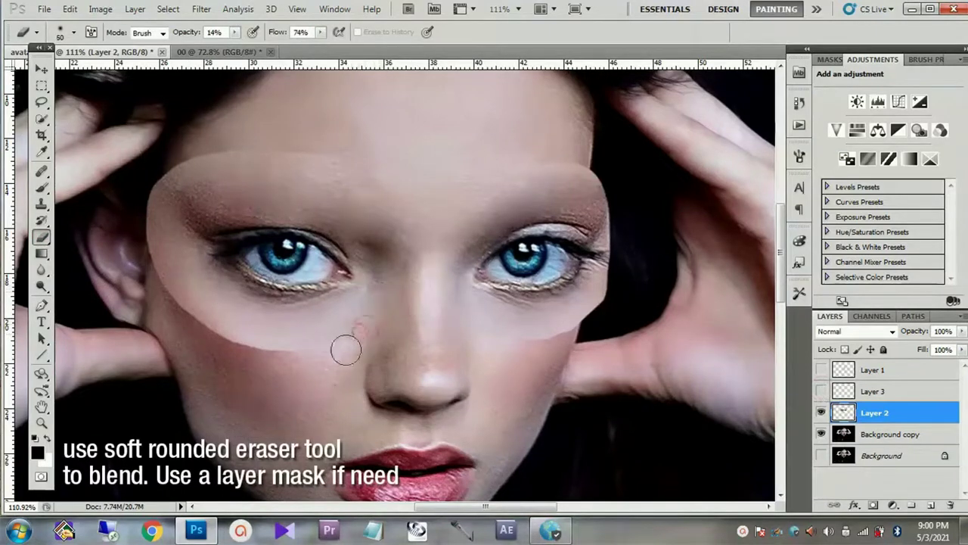
{"action": "left_click_drag", "start_coordinate": [310, 346], "coordinate": [159, 255]}
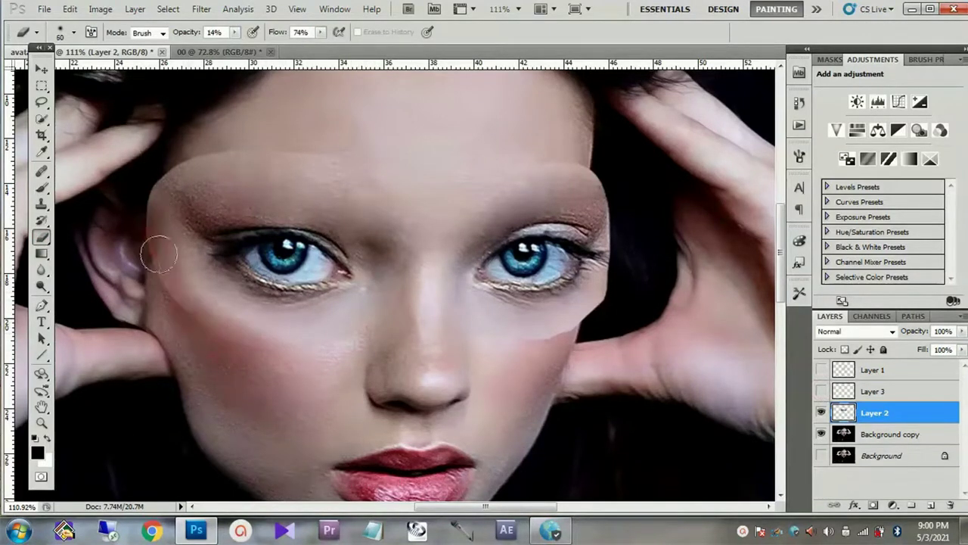
Step: Fine-tune the eraser to 25% opacity and size 50
{"action": "key", "text": "3"}
{"action": "key", "text": "9"}
{"action": "key", "text": "bracketright"}
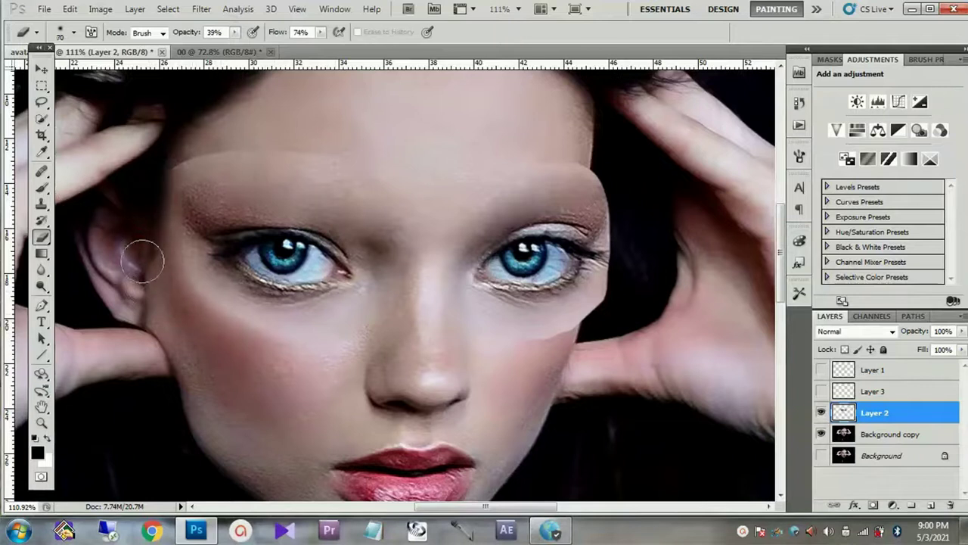
{"action": "key", "text": "2"}
{"action": "key", "text": "5"}
{"action": "key", "text": "bracketleft"}
{"action": "key", "text": "bracketleft"}
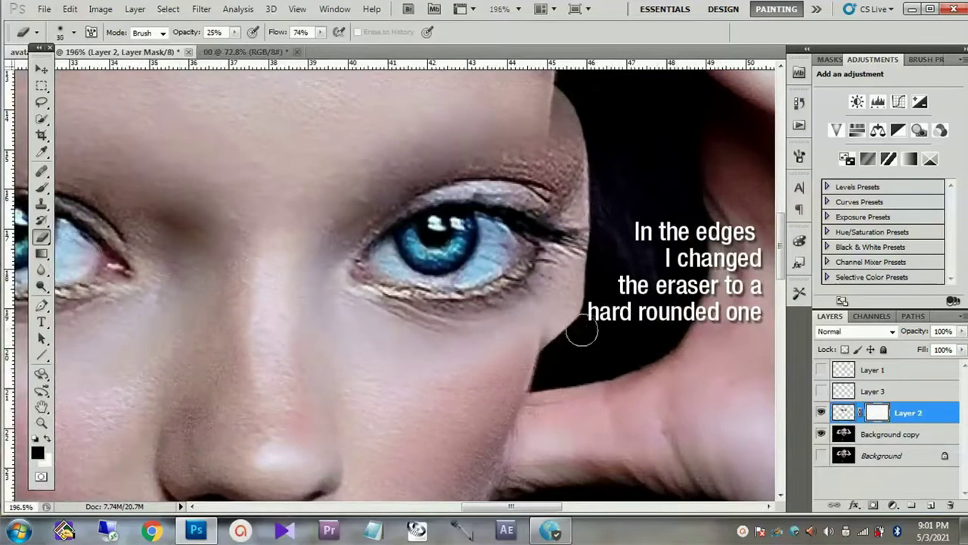
Step: Reset the eraser to 100% opacity and flow
{"action": "left_click", "coordinate": [151, 32]}
{"action": "left_click", "coordinate": [73, 33]}
{"action": "key", "text": "Return"}
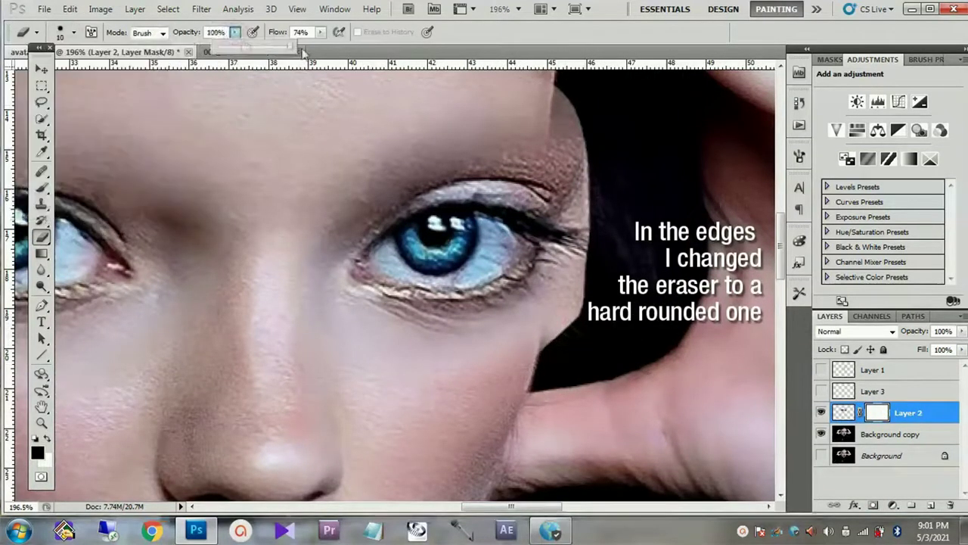
{"action": "key", "text": "0"}
{"action": "key", "text": "shift+0"}
{"action": "key", "text": "bracketright"}
Step: Reveal dark hair along the face's right edge with a small hard brush on the mask
{"action": "key", "text": "b"}
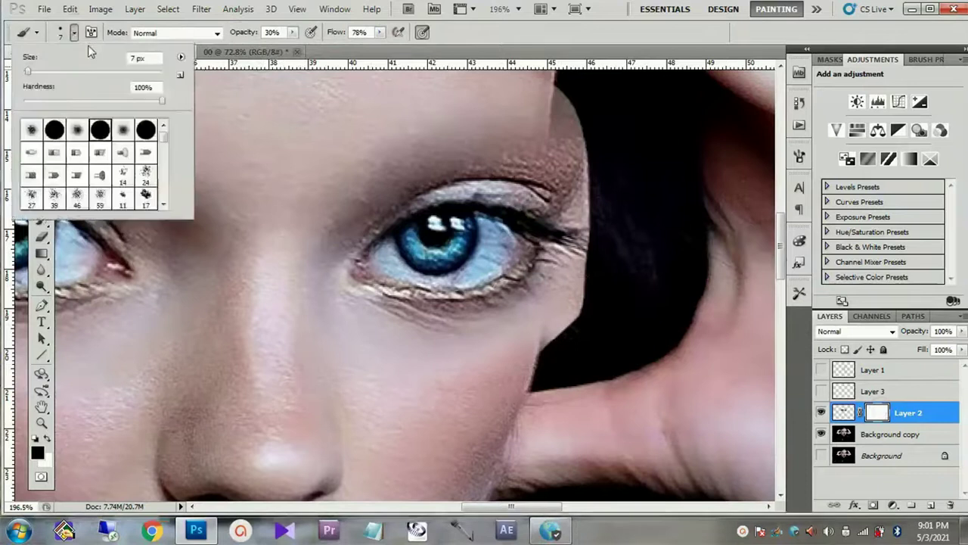
{"action": "left_click_drag", "start_coordinate": [579, 291], "coordinate": [571, 321]}
{"action": "mouse_move", "coordinate": [550, 354]}
{"action": "left_mouse_down"}
{"action": "mouse_move", "coordinate": [562, 108]}
{"action": "mouse_move", "coordinate": [589, 266]}
{"action": "left_mouse_up"}
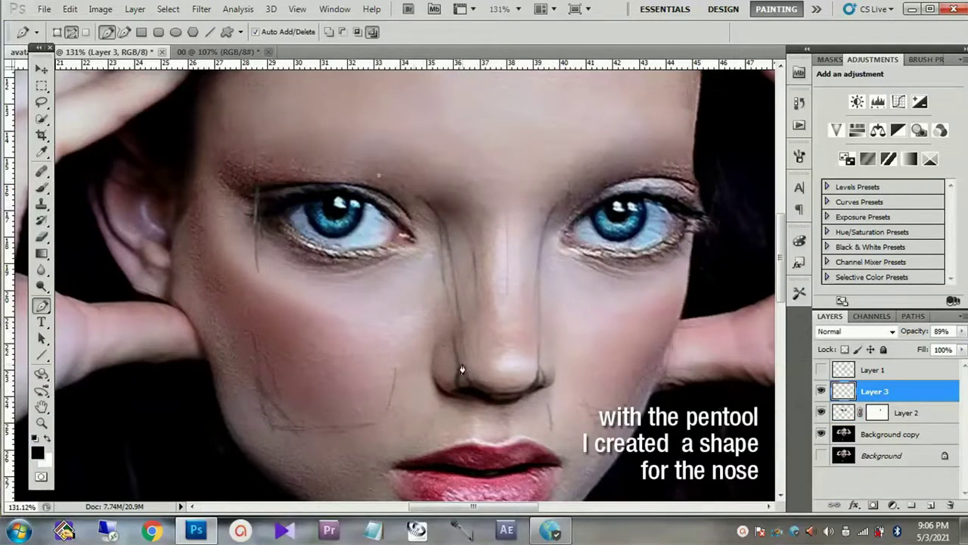
Step: Add the final anchor at the inner brow, completing the tapered nose path
{"action": "left_click", "coordinate": [458, 184]}
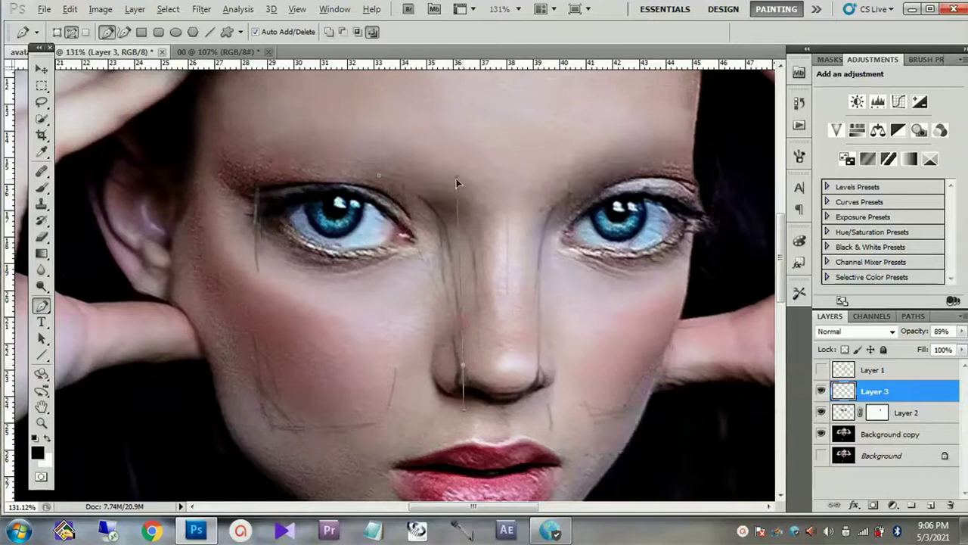
{"action": "scroll", "coordinate": [526, 363], "scroll_direction": "up", "scroll_amount": 1}
{"action": "scroll", "coordinate": [529, 366], "scroll_direction": "up", "scroll_amount": 1}
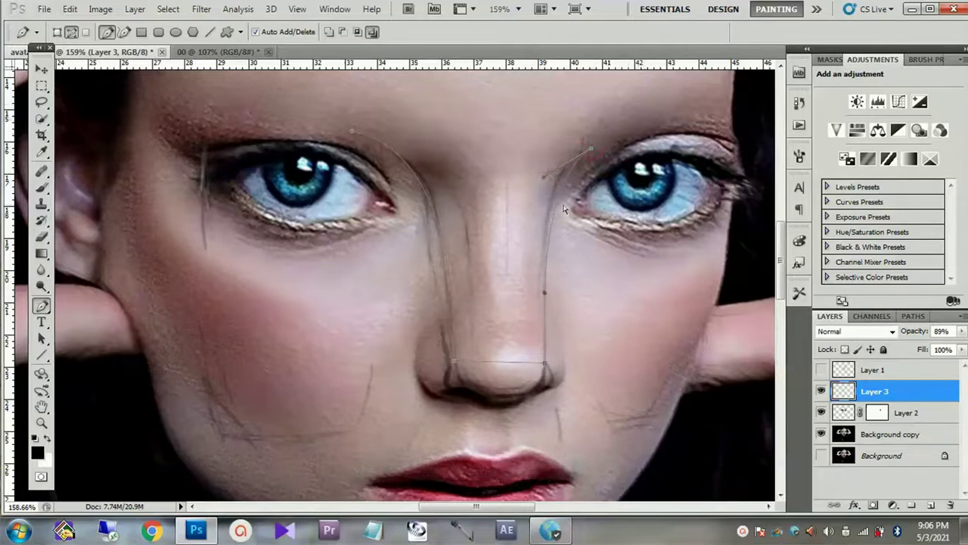
{"action": "scroll", "coordinate": [540, 196], "scroll_direction": "down", "scroll_amount": 2}
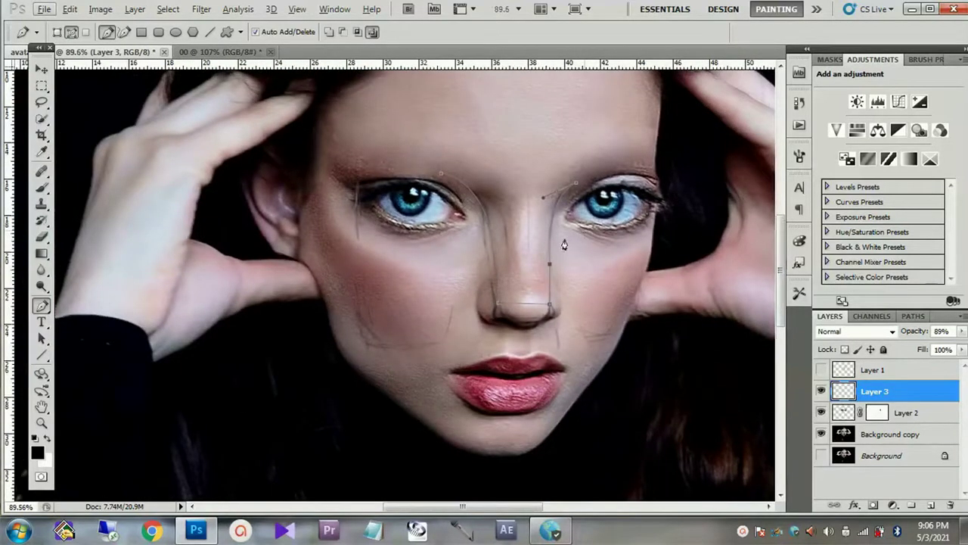
{"action": "scroll", "coordinate": [567, 242], "scroll_direction": "up", "scroll_amount": 2}
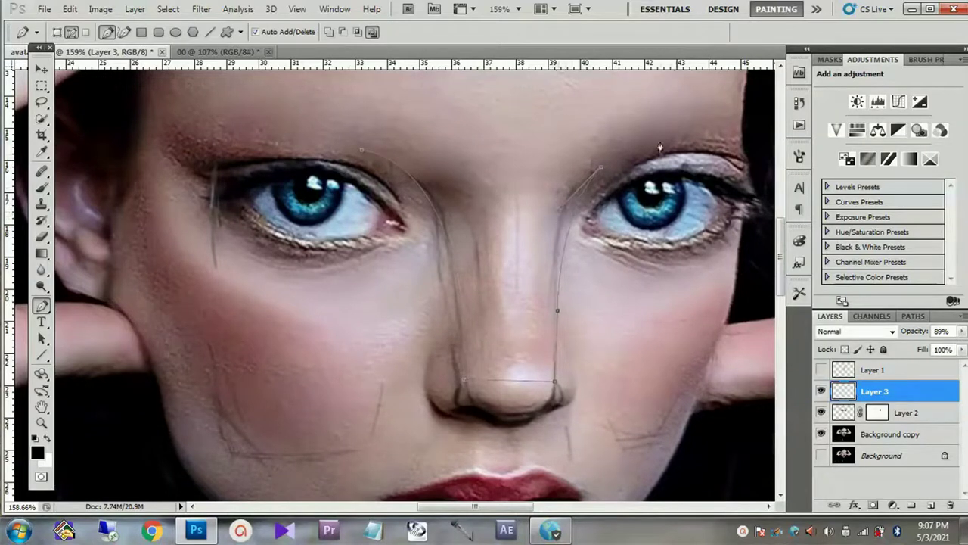
{"action": "scroll", "coordinate": [605, 145], "scroll_direction": "down", "scroll_amount": 1}
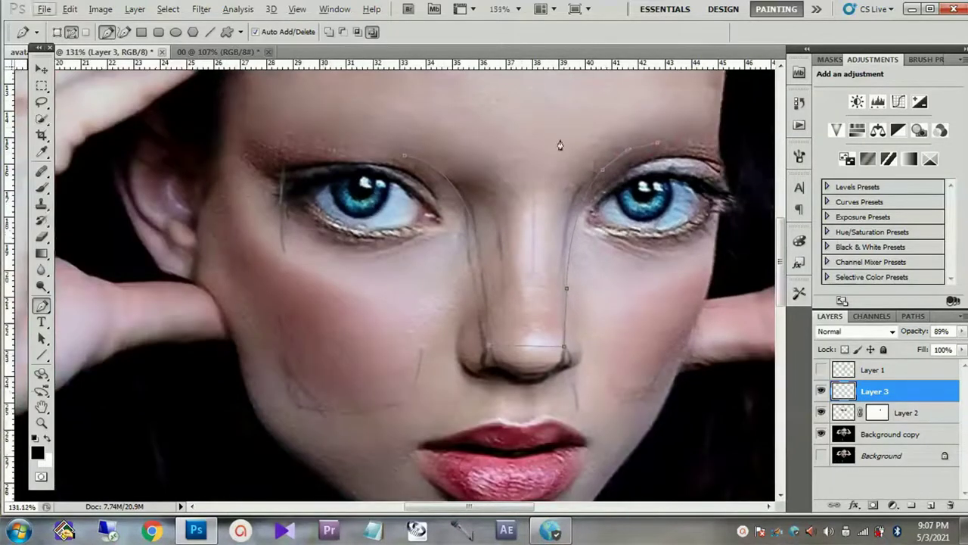
Step: Load the nose path as a selection and create a new layer named 'Nose'
{"action": "key", "text": "ctrl+Return"}
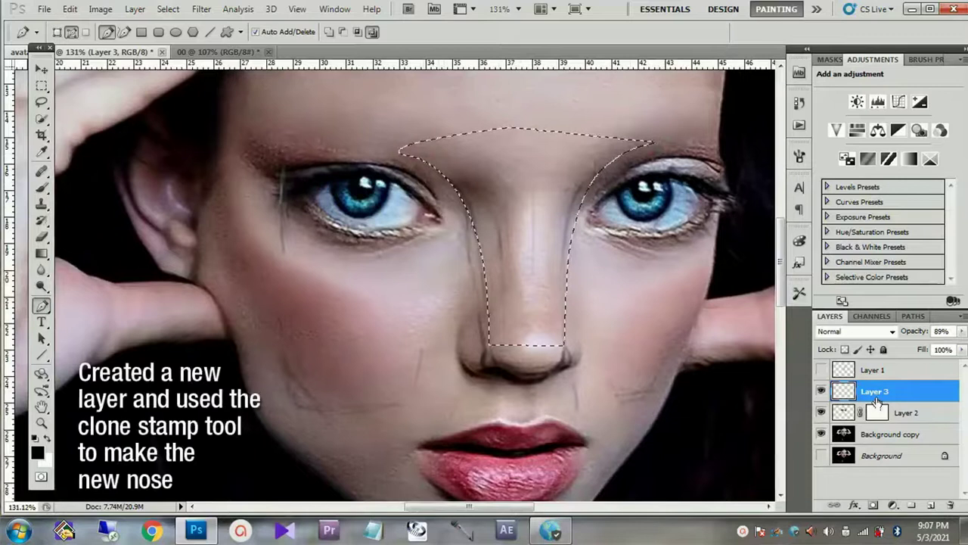
{"action": "key", "text": "ctrl+shift+n"}
{"action": "type", "text": "Nose"}
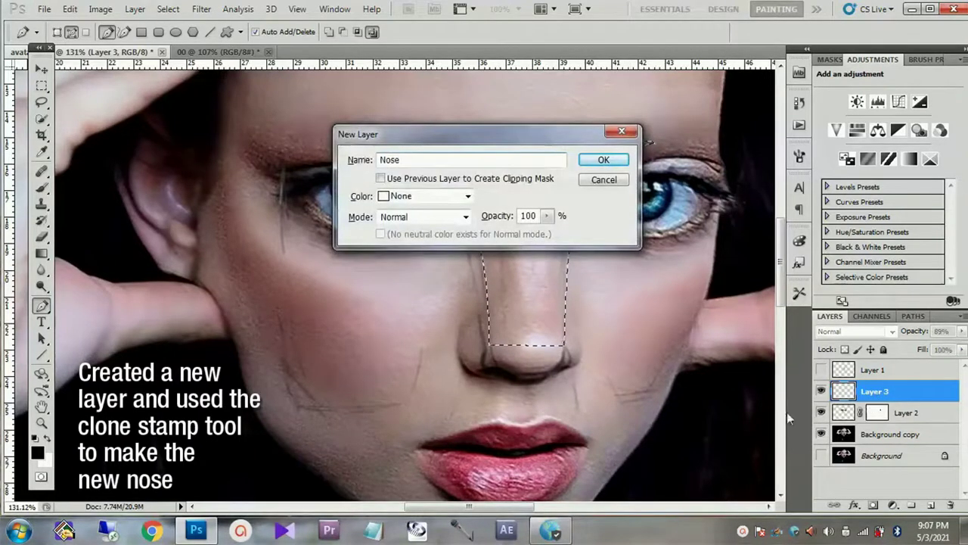
{"action": "left_click", "coordinate": [603, 161]}
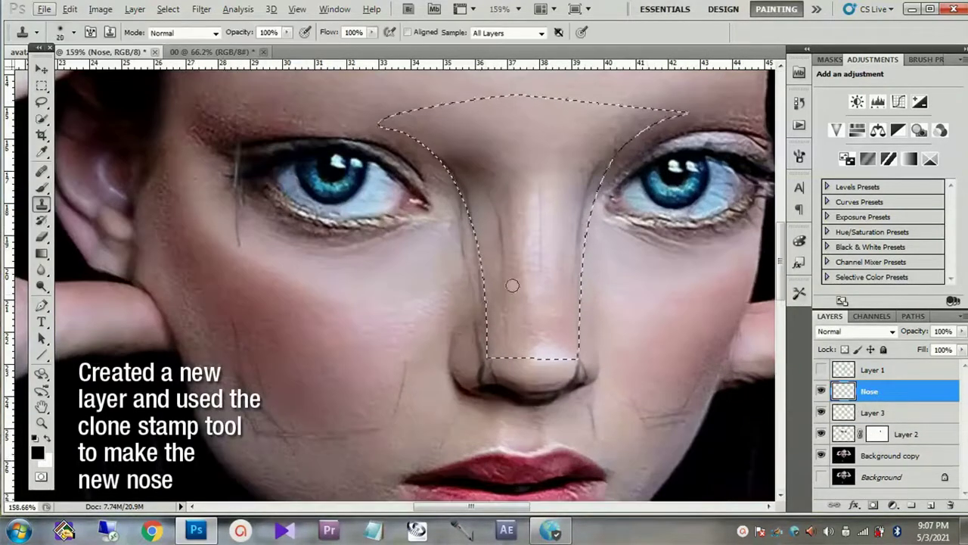
Step: Hide Layer 3 and clone smooth skin onto the nose bridge, sampling Current & Below
{"action": "left_click", "coordinate": [540, 32]}
{"action": "left_click", "coordinate": [503, 59]}
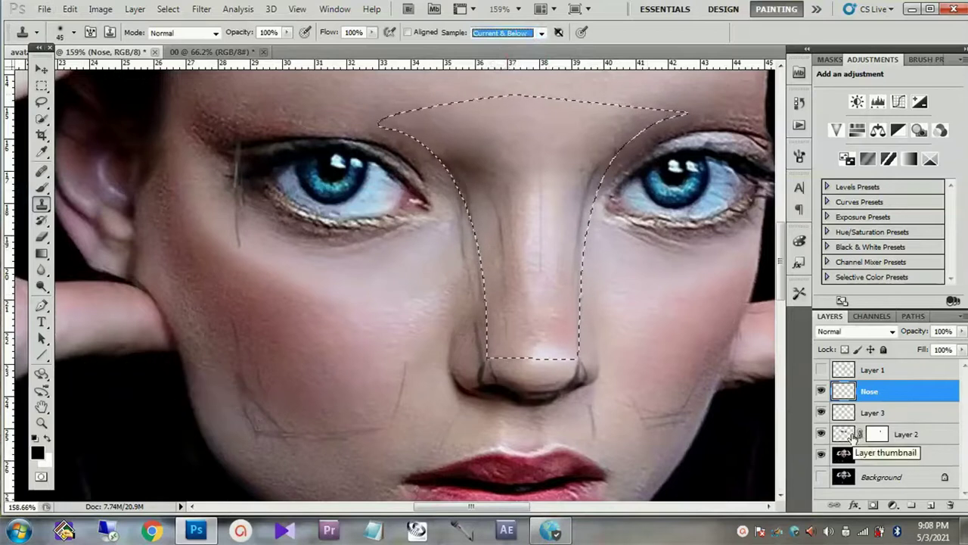
{"action": "left_click", "coordinate": [541, 32]}
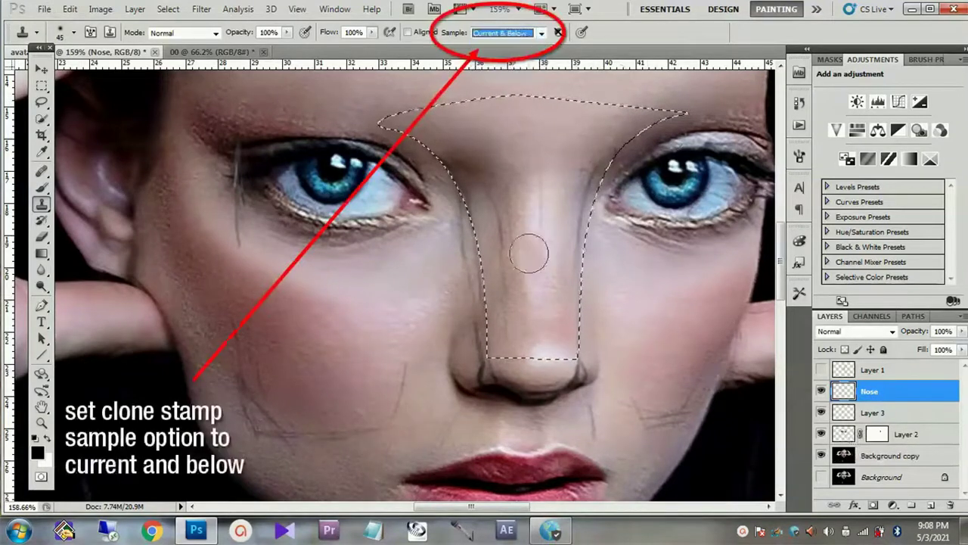
{"action": "left_click", "coordinate": [821, 412]}
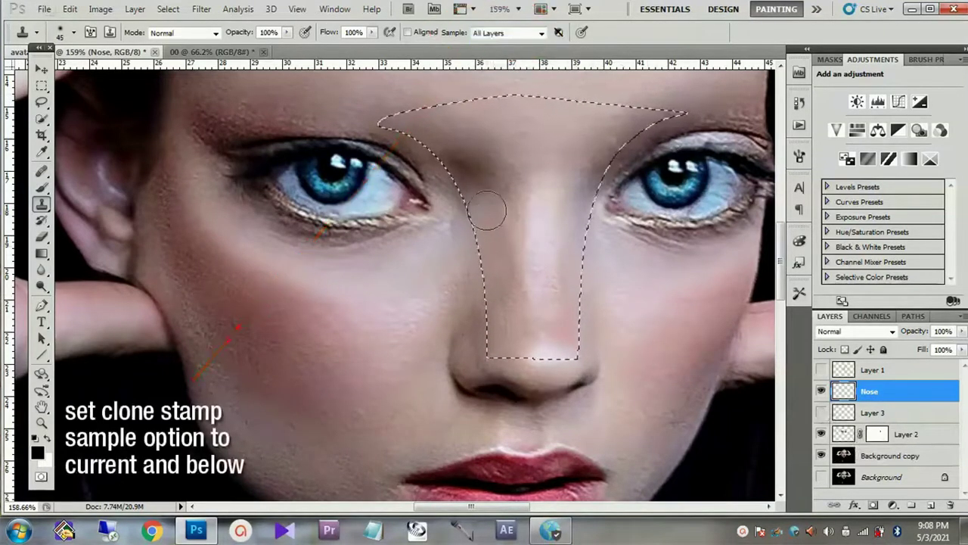
{"action": "left_click_drag", "start_coordinate": [484, 189], "coordinate": [469, 151]}
Step: Toggle clone sampling: Current Layer on Background copy, Current & Below on Nose
{"action": "left_click", "coordinate": [522, 33]}
{"action": "left_click", "coordinate": [519, 59]}
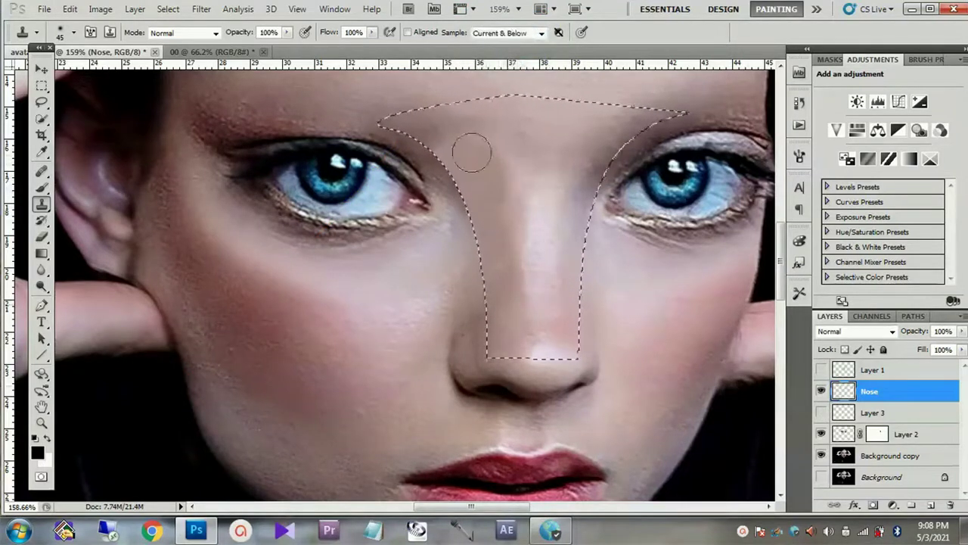
{"action": "key", "text": "alt+bracketleft"}
{"action": "key", "text": "alt+bracketleft"}
{"action": "key", "text": "alt+bracketleft"}
{"action": "key", "text": "Up"}
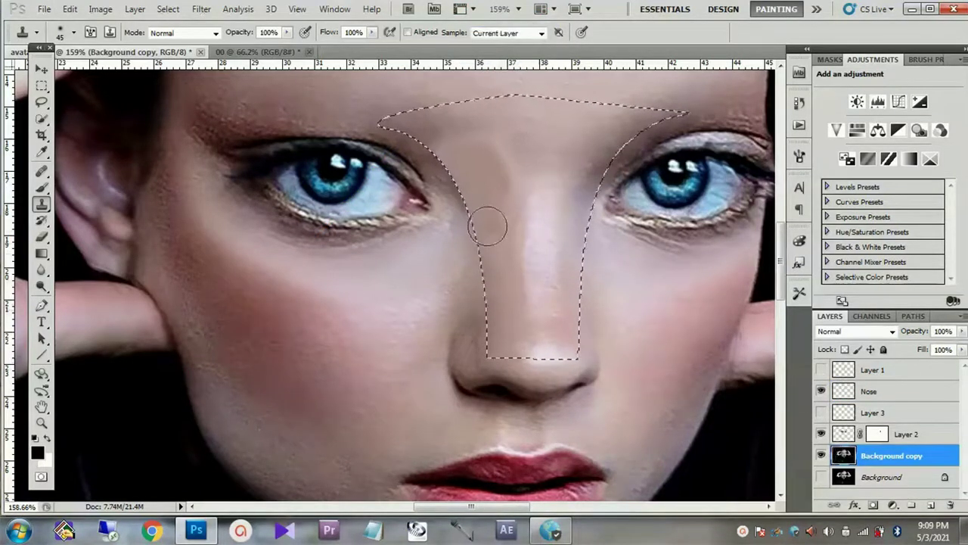
{"action": "scroll", "coordinate": [484, 216], "scroll_direction": "up", "scroll_amount": 3}
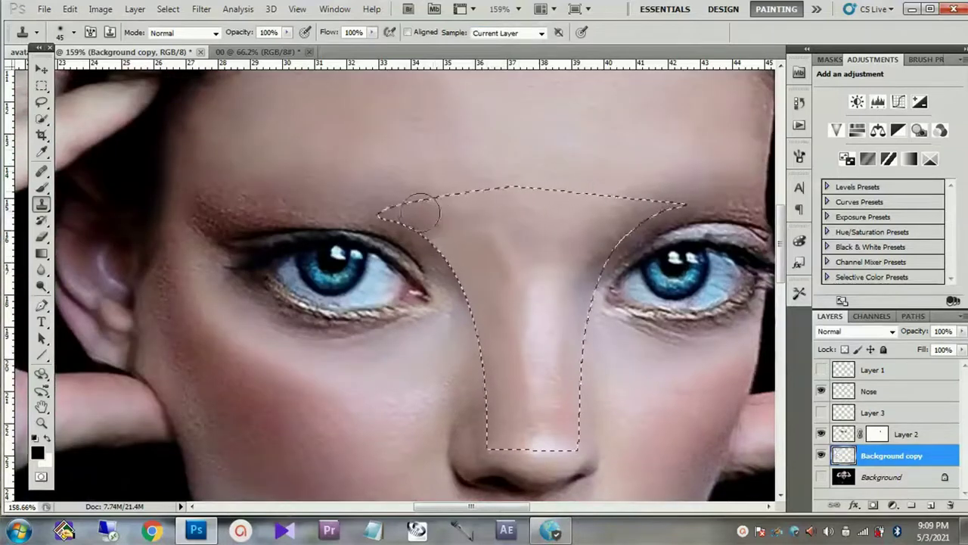
{"action": "key", "text": "alt+bracketright"}
{"action": "key", "text": "alt+bracketright"}
{"action": "key", "text": "alt+bracketright"}
{"action": "key", "text": "Down"}
{"action": "scroll", "coordinate": [437, 217], "scroll_direction": "down", "scroll_amount": 1}
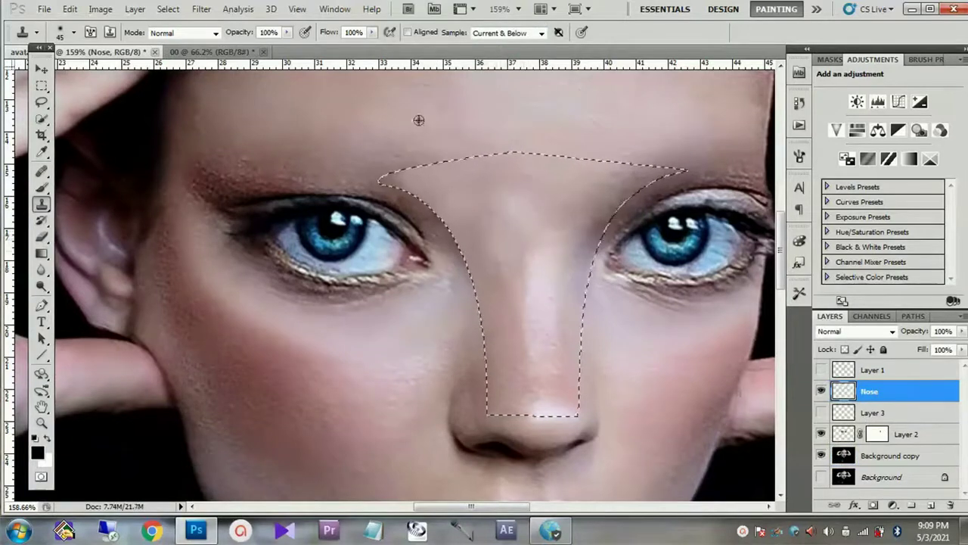
{"action": "scroll", "coordinate": [500, 279], "scroll_direction": "down", "scroll_amount": 1, "text": "alt"}
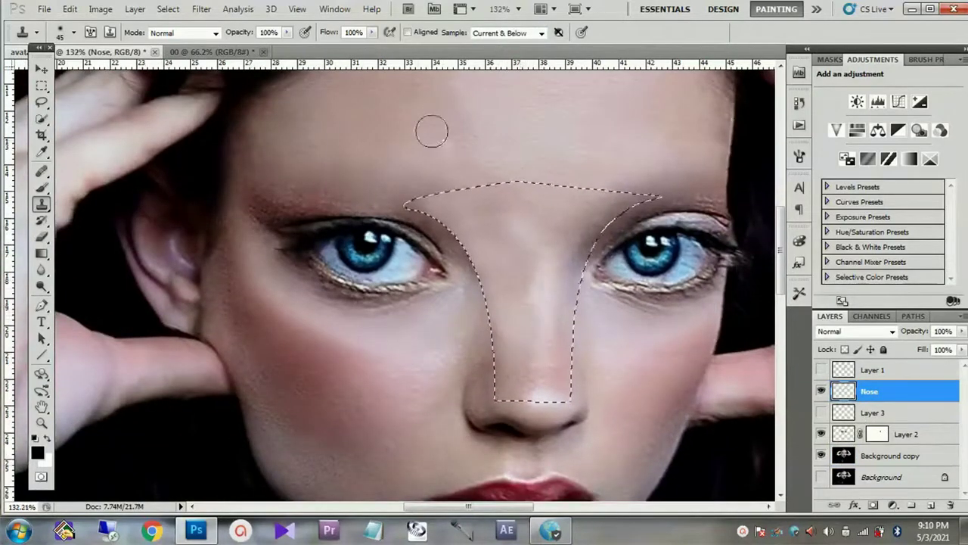
{"action": "scroll", "coordinate": [476, 346], "scroll_direction": "down", "scroll_amount": 1, "text": "alt"}
Step: Deselect the nose, show Layer 3's sketch again, and select Background copy
{"action": "key", "text": "ctrl+d"}
{"action": "key", "text": "v"}
{"action": "scroll", "coordinate": [475, 346], "scroll_direction": "up", "scroll_amount": 2, "text": "alt"}
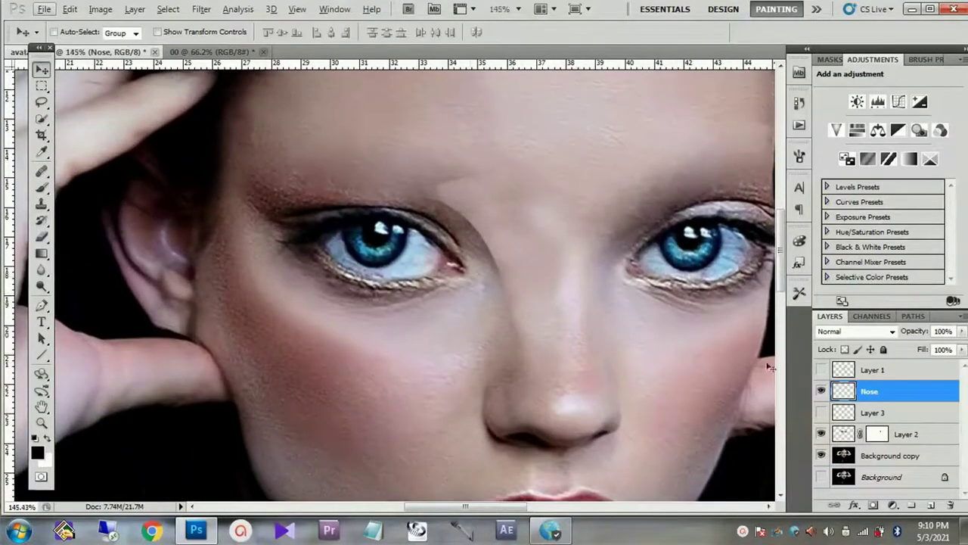
{"action": "scroll", "coordinate": [756, 386], "scroll_direction": "down", "scroll_amount": 1}
{"action": "left_click", "coordinate": [822, 412]}
{"action": "scroll", "coordinate": [821, 424], "scroll_direction": "down", "scroll_amount": 1}
{"action": "left_click", "coordinate": [891, 456]}
Step: Clone skin over the sketch line beside the nose on Background copy
{"action": "key", "text": "s"}
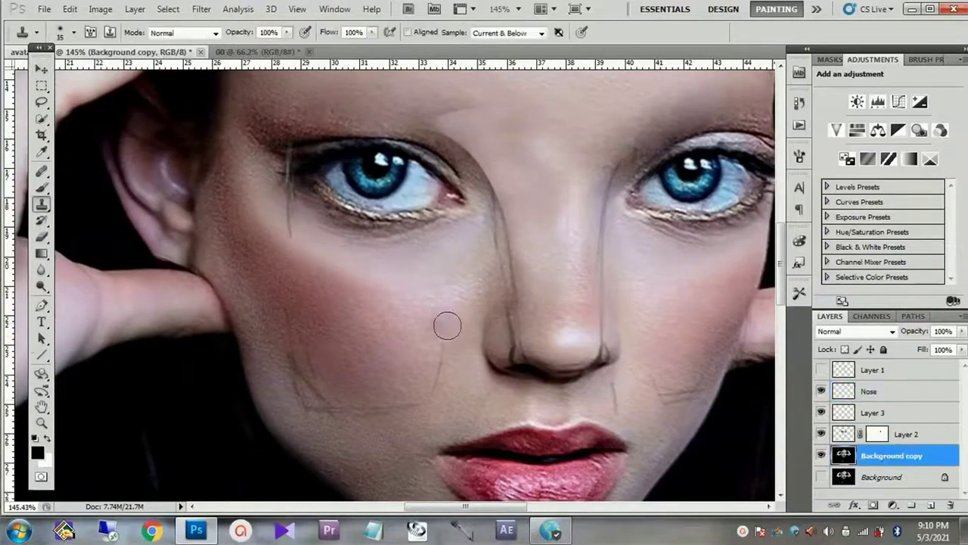
{"action": "scroll", "coordinate": [479, 312], "scroll_direction": "up", "scroll_amount": 1, "text": "alt"}
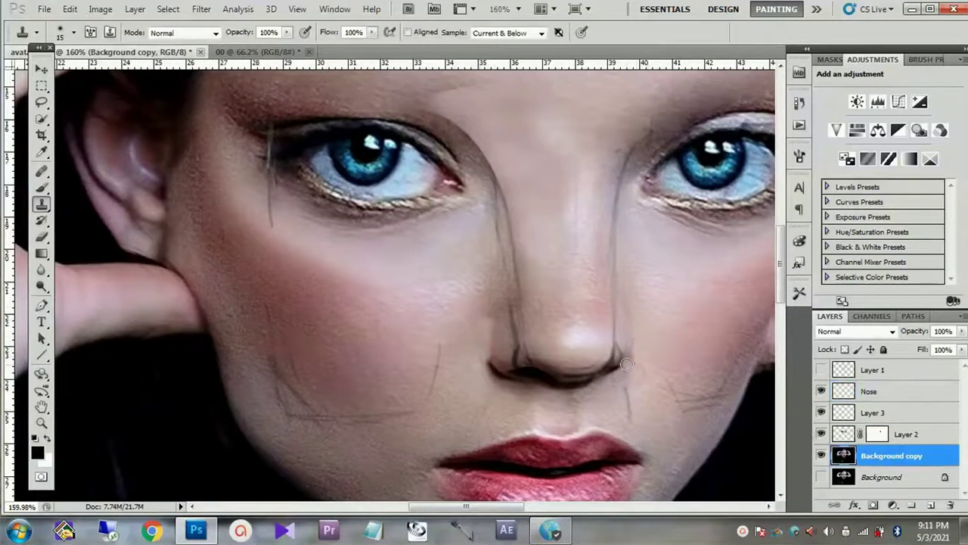
{"action": "scroll", "coordinate": [626, 366], "scroll_direction": "up", "scroll_amount": 4, "text": "alt"}
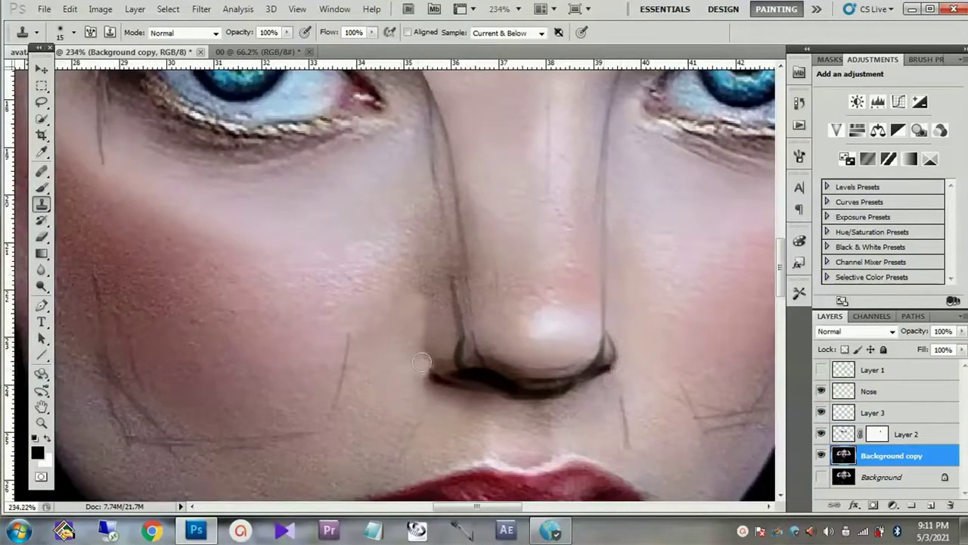
{"action": "scroll", "coordinate": [454, 430], "scroll_direction": "down", "scroll_amount": 2, "text": "alt"}
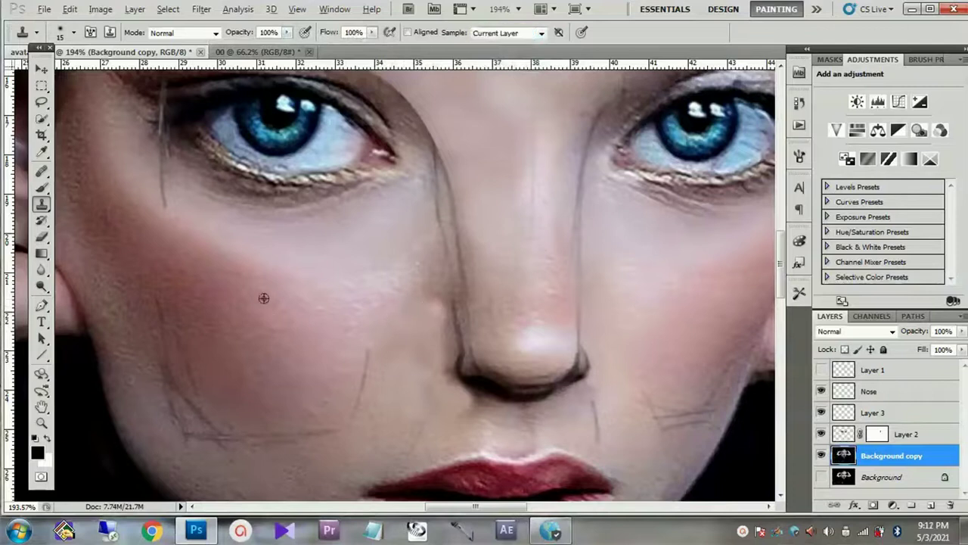
{"action": "left_click_drag", "start_coordinate": [432, 310], "coordinate": [431, 336]}
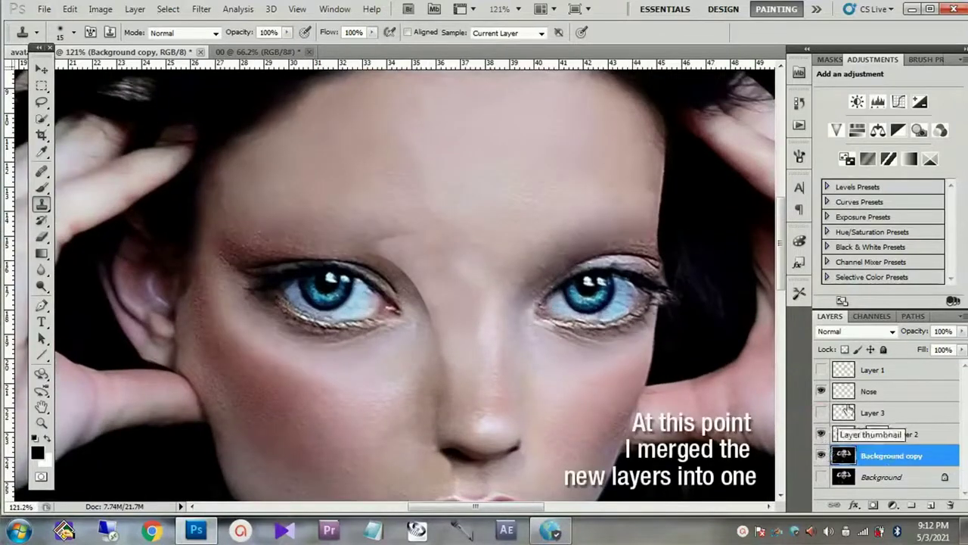
{"action": "left_click", "coordinate": [869, 391], "text": "ctrl"}
Step: Merge the layers into Nose and copy a left-cheek skin patch to a new layer
{"action": "key", "text": "ctrl+e"}
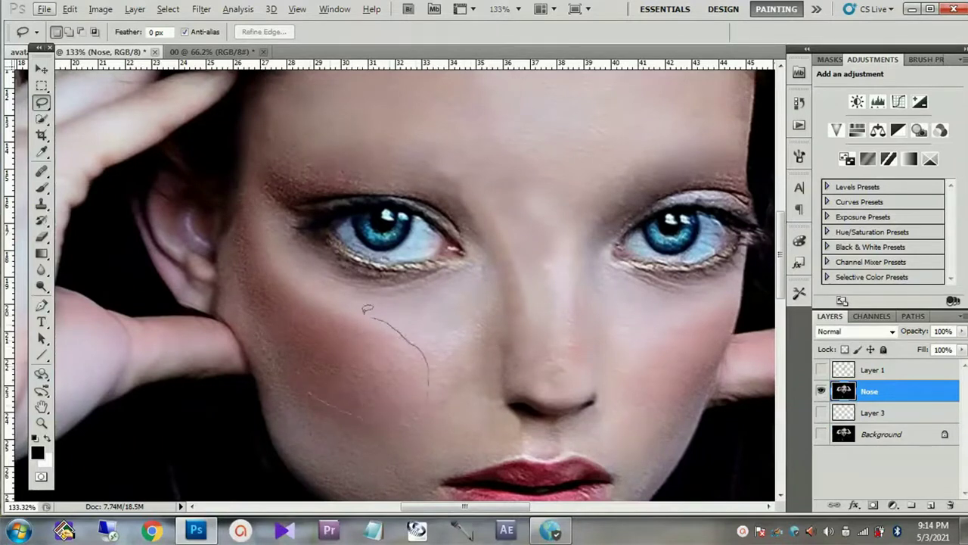
{"action": "left_click_drag", "start_coordinate": [301, 378], "coordinate": [297, 370]}
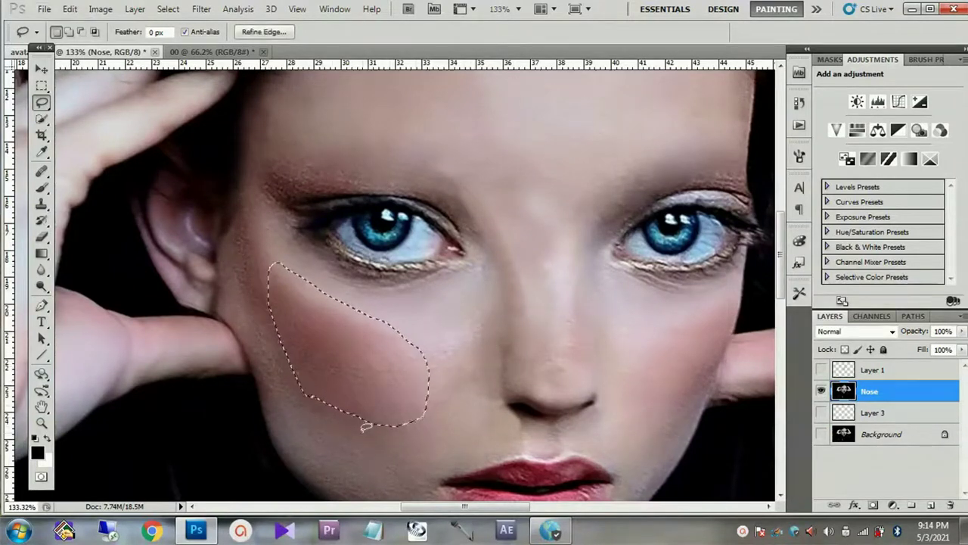
{"action": "key", "text": "ctrl+j"}
{"action": "key", "text": "v"}
Step: Flip the cheek patch horizontally and vertically, rotating it onto the nose
{"action": "key", "text": "ctrl+t"}
{"action": "right_click", "coordinate": [356, 379]}
{"action": "left_click", "coordinate": [394, 346]}
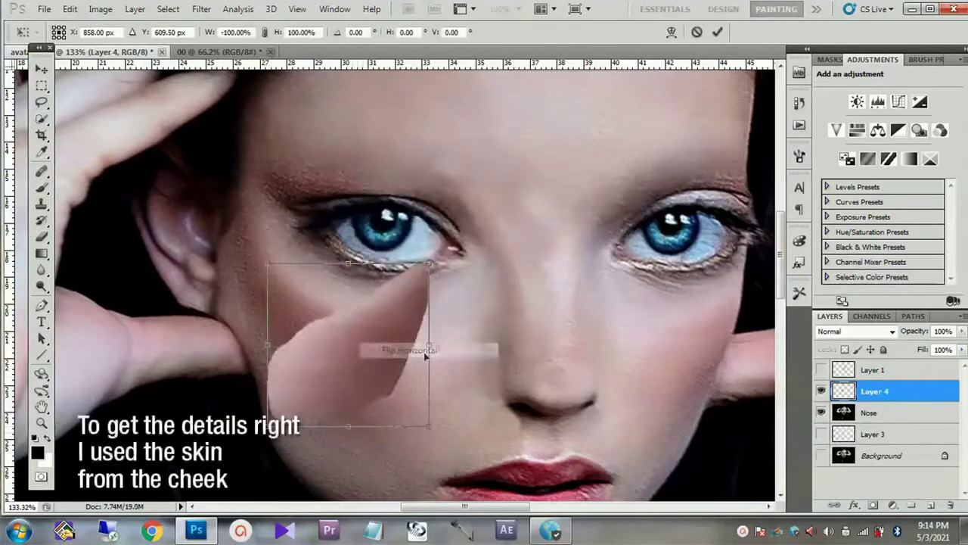
{"action": "mouse_move", "coordinate": [472, 376]}
{"action": "left_mouse_down"}
{"action": "mouse_move", "coordinate": [336, 391]}
{"action": "mouse_move", "coordinate": [530, 325]}
{"action": "mouse_move", "coordinate": [529, 310]}
{"action": "left_mouse_up"}
{"action": "right_click", "coordinate": [539, 328]}
{"action": "left_click", "coordinate": [584, 309]}
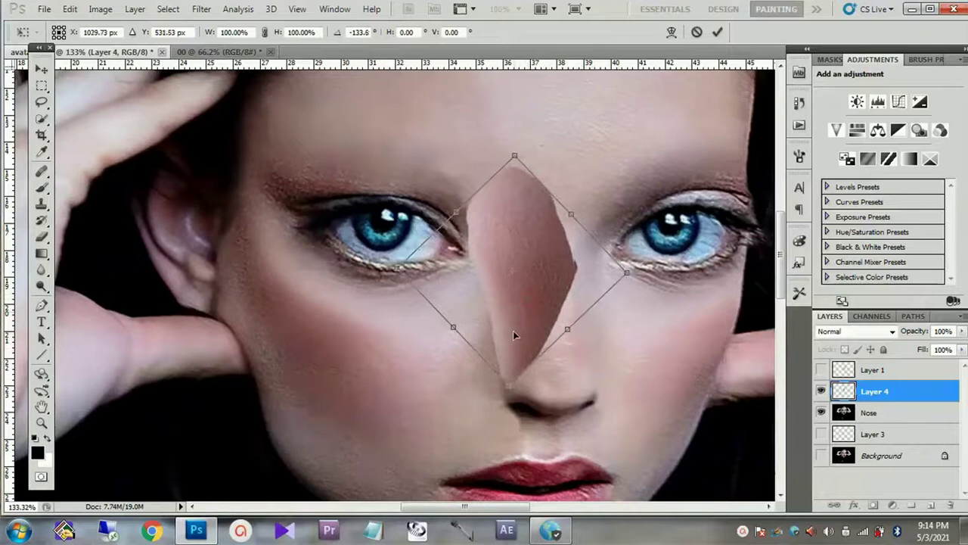
{"action": "key", "text": "Return"}
Step: Warp the patch to follow the nose shape
{"action": "scroll", "coordinate": [522, 333], "scroll_direction": "up", "scroll_amount": 1}
{"action": "key", "text": "ctrl+t"}
{"action": "right_click", "coordinate": [516, 304]}
{"action": "left_click", "coordinate": [545, 409]}
{"action": "left_click_drag", "start_coordinate": [494, 400], "coordinate": [495, 351]}
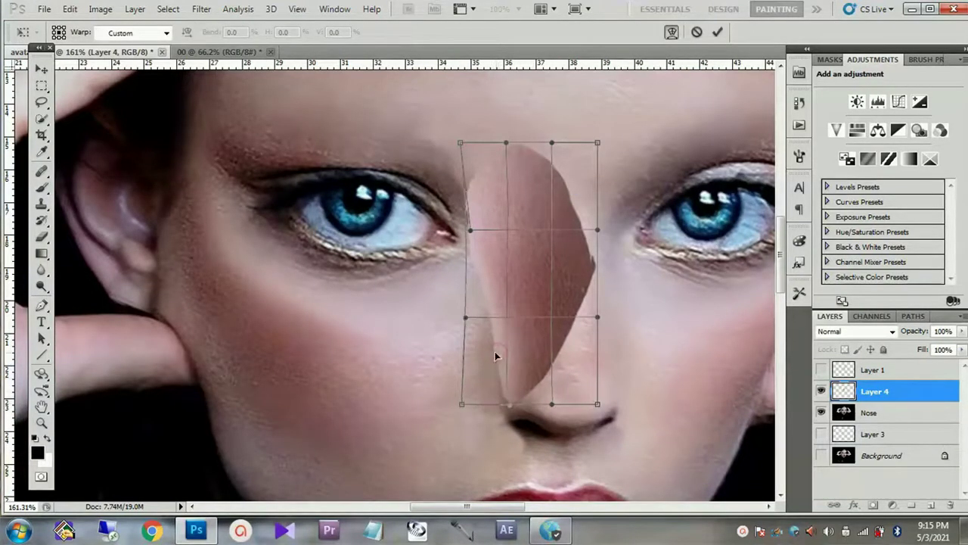
Step: Apply the warp and blend the patch with a soft round brush at 32% opacity
{"action": "key", "text": "Return"}
{"action": "key", "text": "b"}
{"action": "left_click", "coordinate": [183, 47]}
{"action": "left_click", "coordinate": [74, 32]}
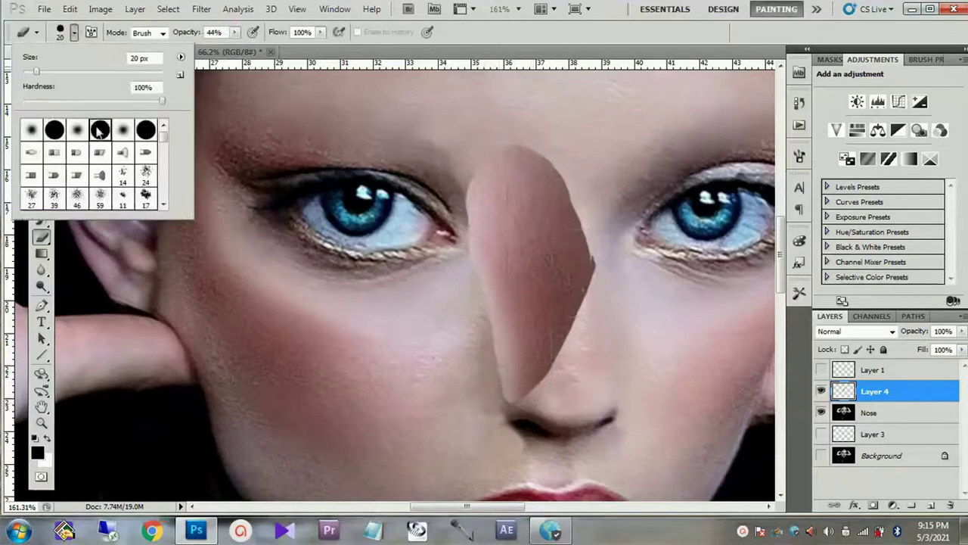
{"action": "left_click", "coordinate": [108, 130]}
{"action": "key", "text": "Return"}
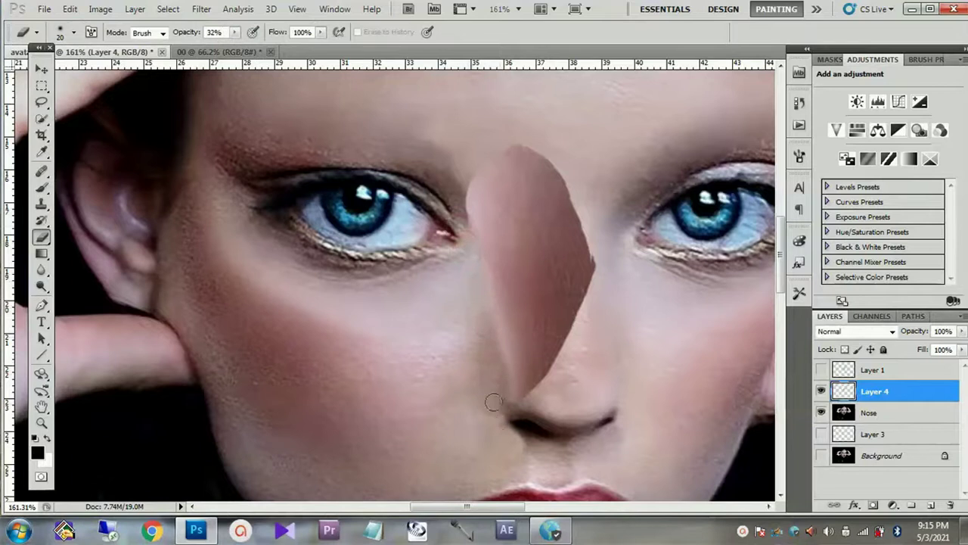
{"action": "mouse_move", "coordinate": [536, 387]}
{"action": "left_mouse_down"}
{"action": "mouse_move", "coordinate": [587, 212]}
{"action": "mouse_move", "coordinate": [599, 328]}
{"action": "mouse_move", "coordinate": [557, 201]}
{"action": "mouse_move", "coordinate": [535, 300]}
{"action": "left_mouse_up"}
{"action": "key", "text": "bracketleft"}
{"action": "key", "text": "bracketleft"}
{"action": "key", "text": "bracketleft"}
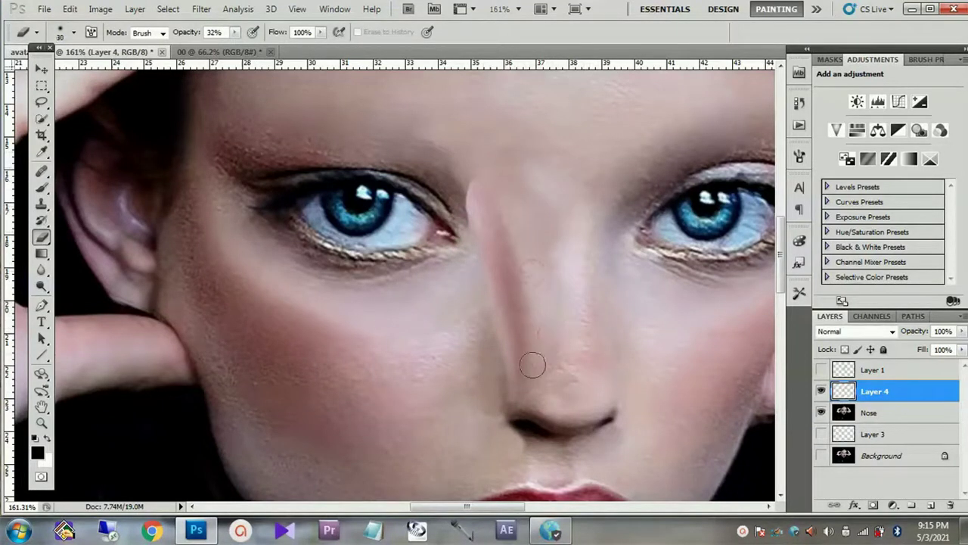
Step: Bend the nose's left edge inward with a transform for a slimmer nose
{"action": "scroll", "coordinate": [532, 366], "scroll_direction": "up", "scroll_amount": 1}
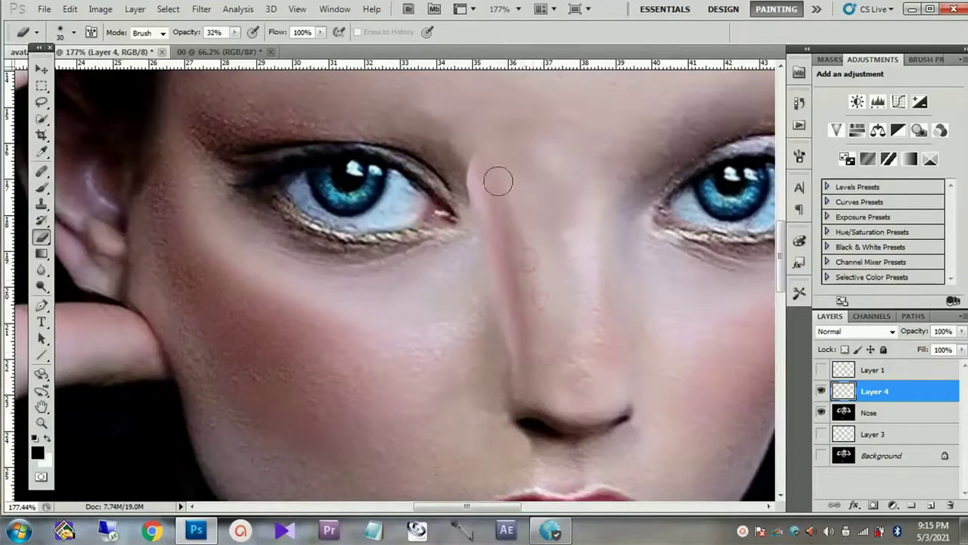
{"action": "scroll", "coordinate": [541, 280], "scroll_direction": "down", "scroll_amount": 2}
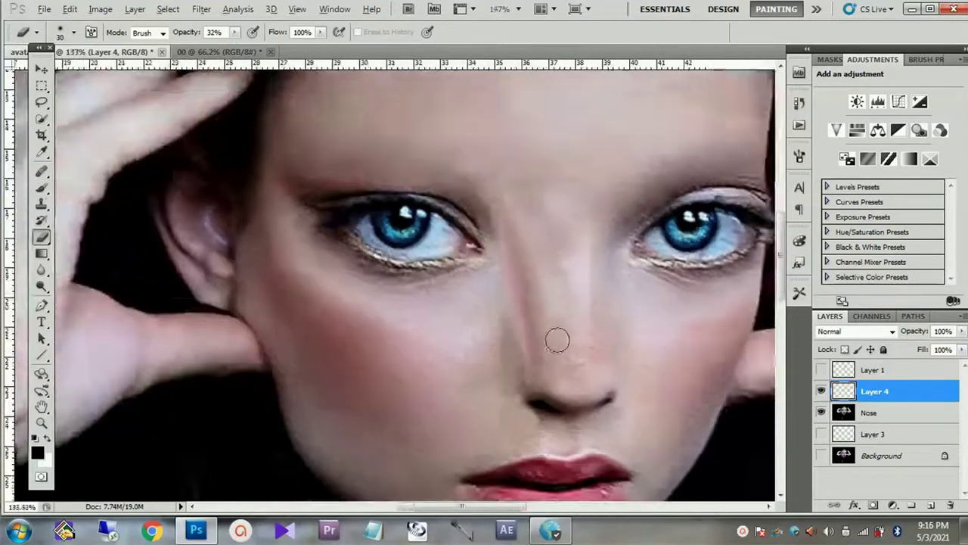
{"action": "scroll", "coordinate": [534, 320], "scroll_direction": "up", "scroll_amount": 2}
{"action": "key", "text": "ctrl+t"}
{"action": "mouse_move", "coordinate": [491, 262]}
{"action": "left_mouse_down"}
{"action": "mouse_move", "coordinate": [501, 321]}
{"action": "mouse_move", "coordinate": [559, 344]}
{"action": "left_mouse_up"}
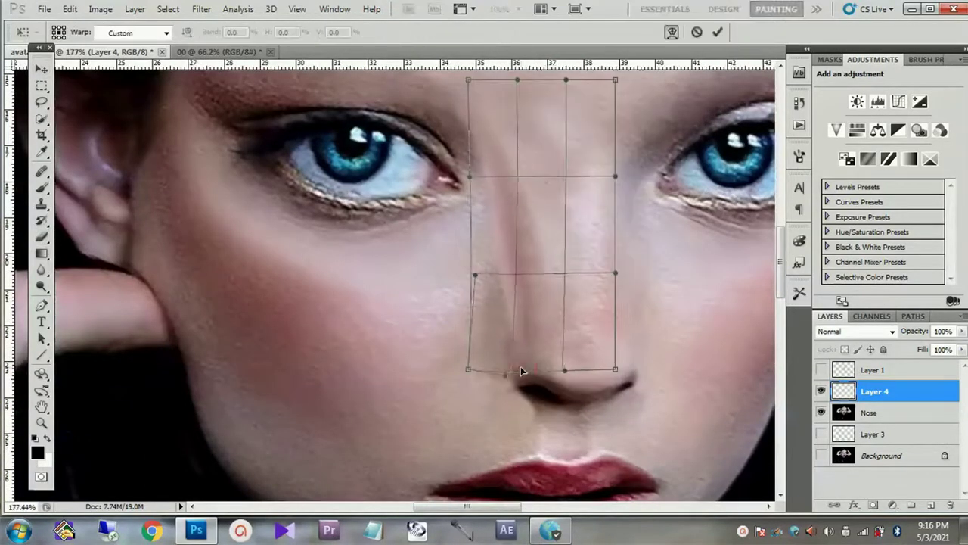
{"action": "key", "text": "Return"}
{"action": "scroll", "coordinate": [551, 346], "scroll_direction": "down", "scroll_amount": 1}
{"action": "scroll", "coordinate": [551, 346], "scroll_direction": "up", "scroll_amount": 1}
Step: Try Clone Stamp and Healing Brush on the Nose layer, then select Layer 4
{"action": "key", "text": "alt+bracketleft"}
{"action": "key", "text": "s"}
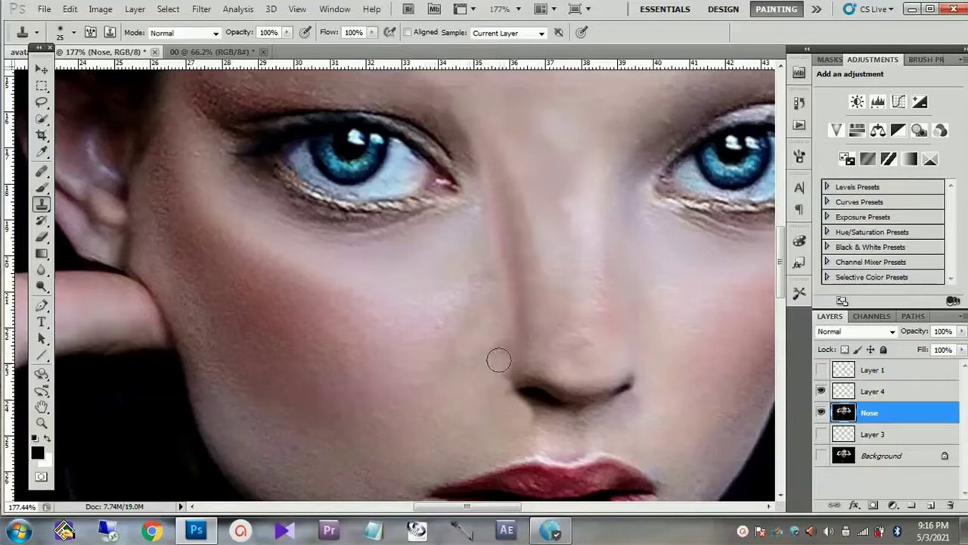
{"action": "scroll", "coordinate": [435, 388], "scroll_direction": "down", "scroll_amount": 1}
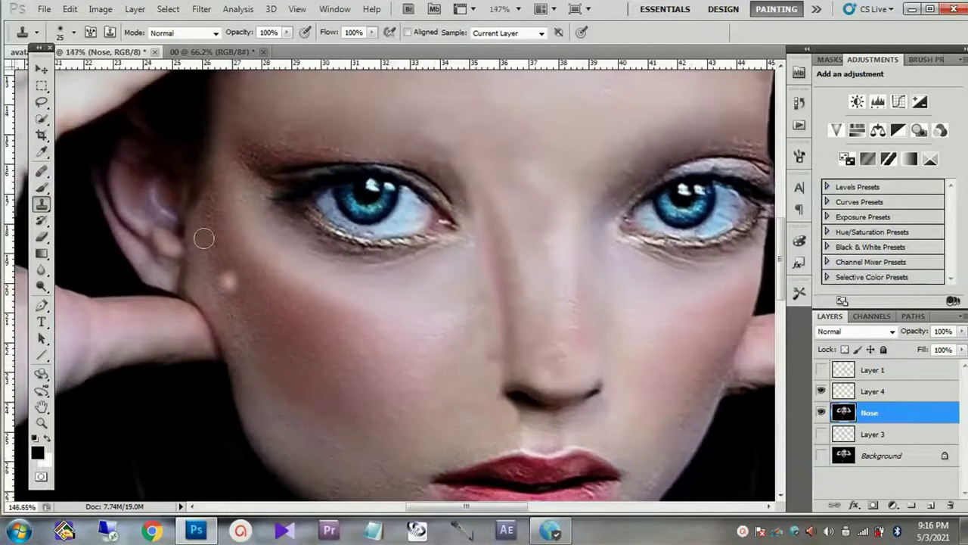
{"action": "left_click", "coordinate": [42, 173]}
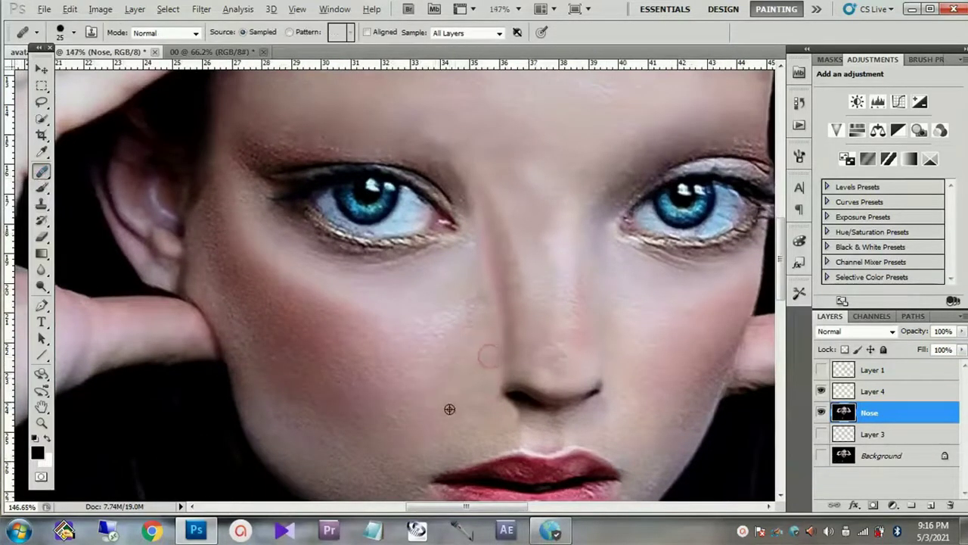
{"action": "key", "text": "v"}
{"action": "scroll", "coordinate": [478, 316], "scroll_direction": "up", "scroll_amount": 1}
{"action": "left_click", "coordinate": [484, 302], "text": "ctrl"}
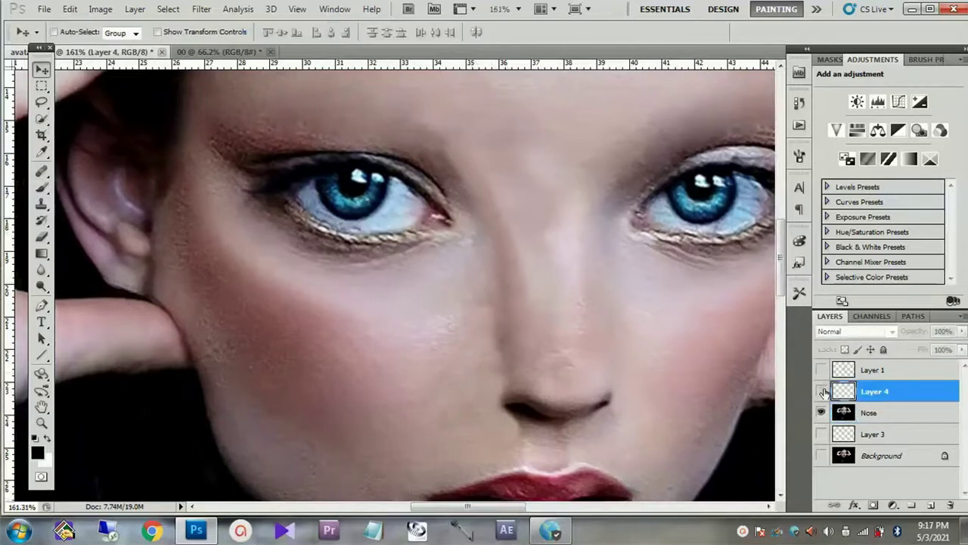
{"action": "key", "text": "p"}
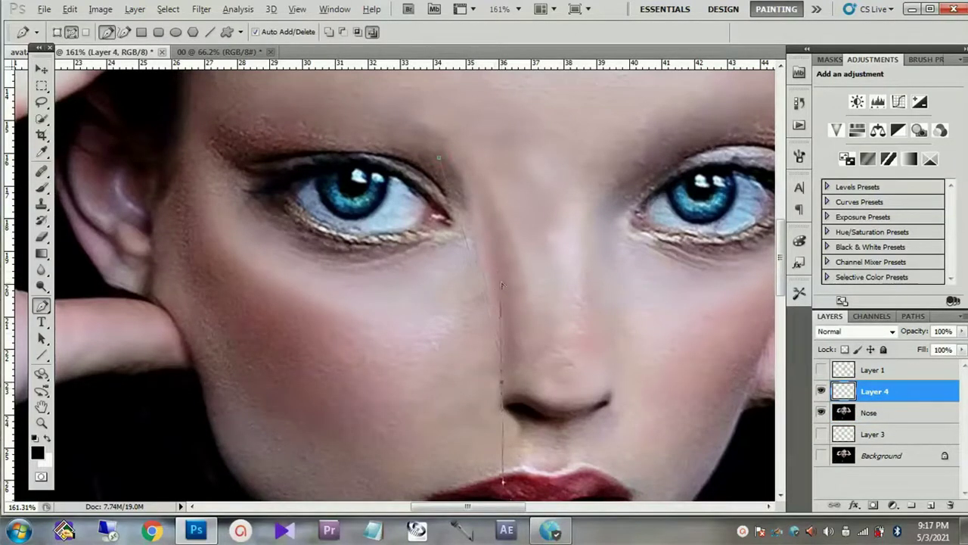
Step: Convert the traced nose path to a selection and make the Nose layer active
{"action": "key", "text": "ctrl+Return"}
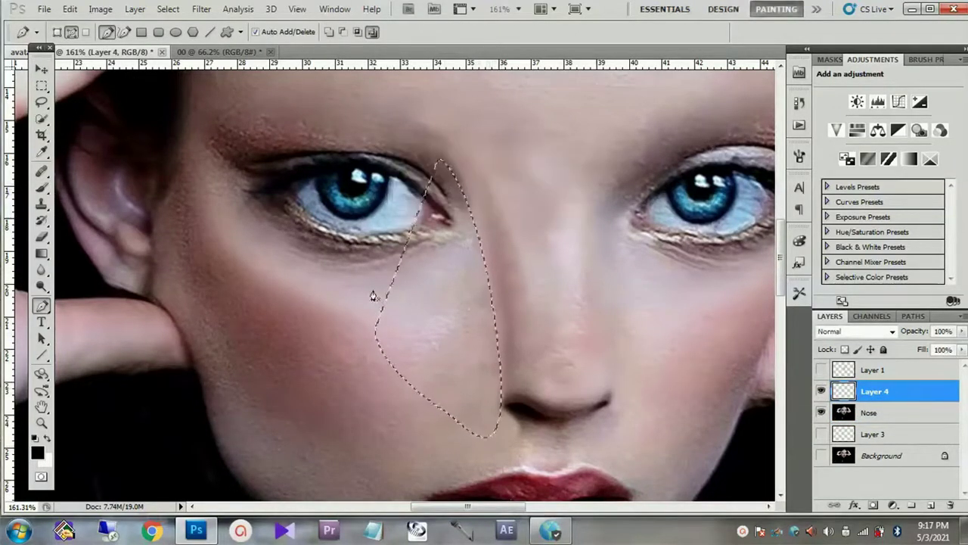
{"action": "key", "text": "v"}
{"action": "scroll", "coordinate": [402, 320], "scroll_direction": "down", "scroll_amount": 2}
{"action": "key", "text": "l"}
{"action": "key", "text": "alt+bracketleft"}
{"action": "key", "text": "alt+bracketleft"}
{"action": "key", "text": "alt+bracketleft"}
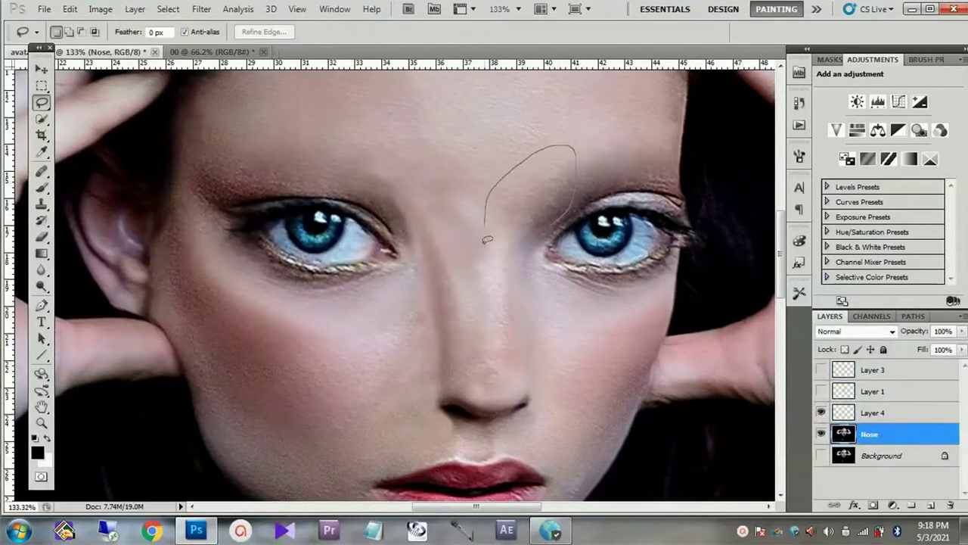
Step: Lasso the nose bridge and warp its left edge rightward to narrow it
{"action": "left_click_drag", "start_coordinate": [543, 337], "coordinate": [539, 363]}
{"action": "key", "text": "ctrl+t"}
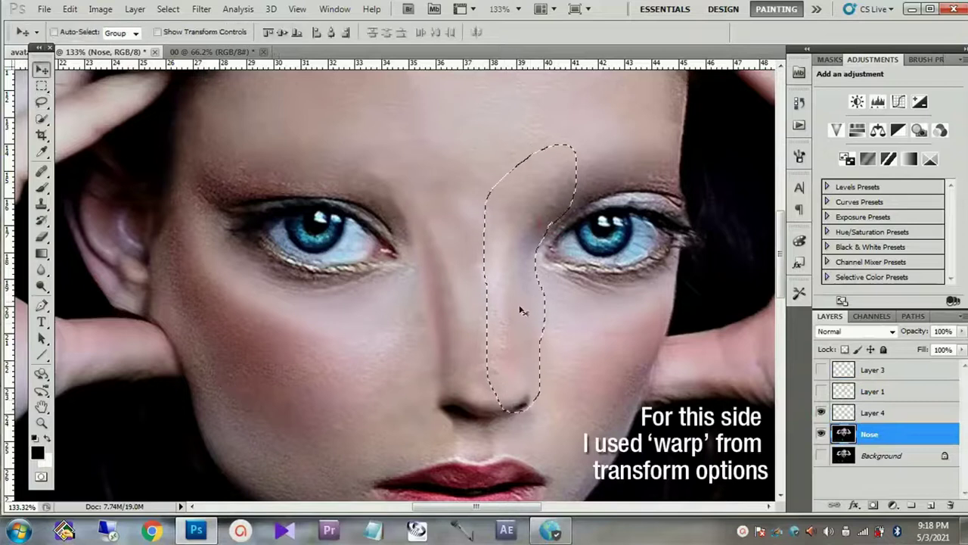
{"action": "right_click", "coordinate": [514, 81]}
{"action": "left_click", "coordinate": [529, 130]}
{"action": "left_click_drag", "start_coordinate": [488, 274], "coordinate": [511, 262]}
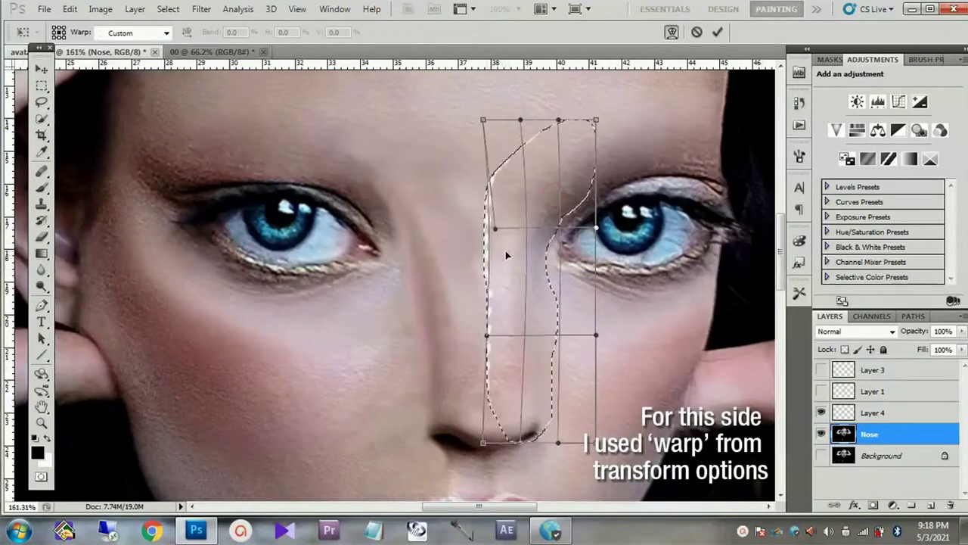
{"action": "mouse_move", "coordinate": [505, 262]}
{"action": "left_mouse_down"}
{"action": "mouse_move", "coordinate": [507, 376]}
{"action": "mouse_move", "coordinate": [522, 243]}
{"action": "mouse_move", "coordinate": [520, 311]}
{"action": "mouse_move", "coordinate": [554, 326]}
{"action": "mouse_move", "coordinate": [538, 343]}
{"action": "left_mouse_up"}
{"action": "key", "text": "Return"}
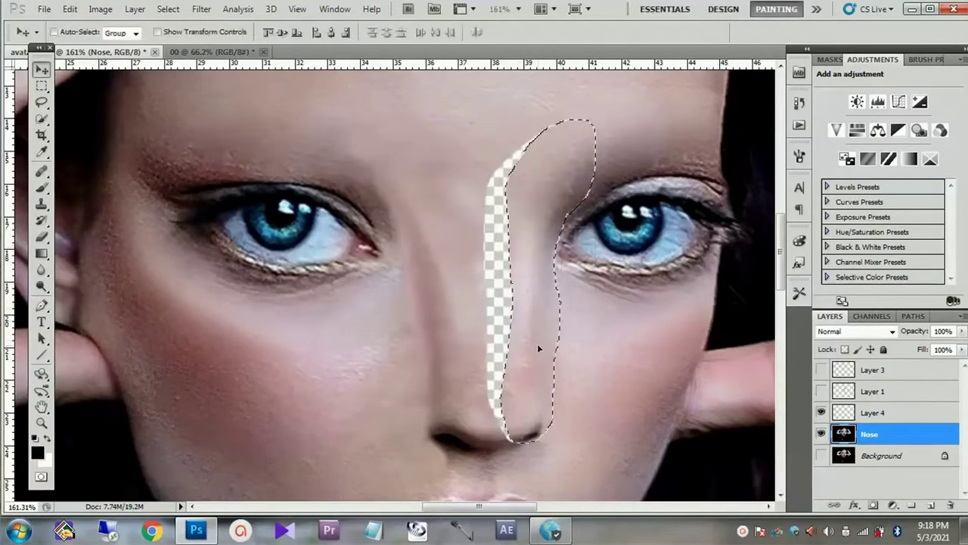
Step: Clone Stamp skin over the lower part of the transparent strip beside the nose
{"action": "scroll", "coordinate": [537, 344], "scroll_direction": "down", "scroll_amount": 3}
{"action": "scroll", "coordinate": [507, 379], "scroll_direction": "up", "scroll_amount": 1}
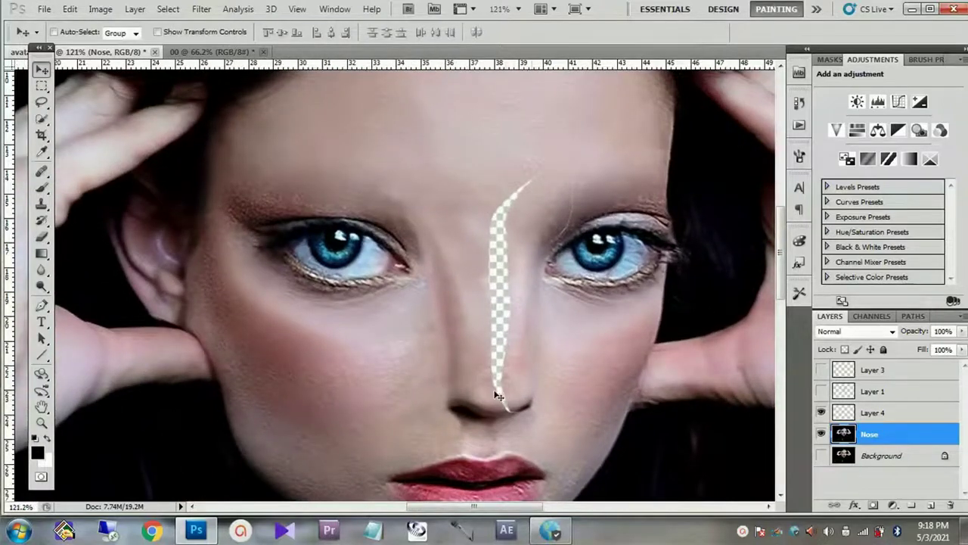
{"action": "scroll", "coordinate": [499, 396], "scroll_direction": "up", "scroll_amount": 10}
{"action": "key", "text": "s"}
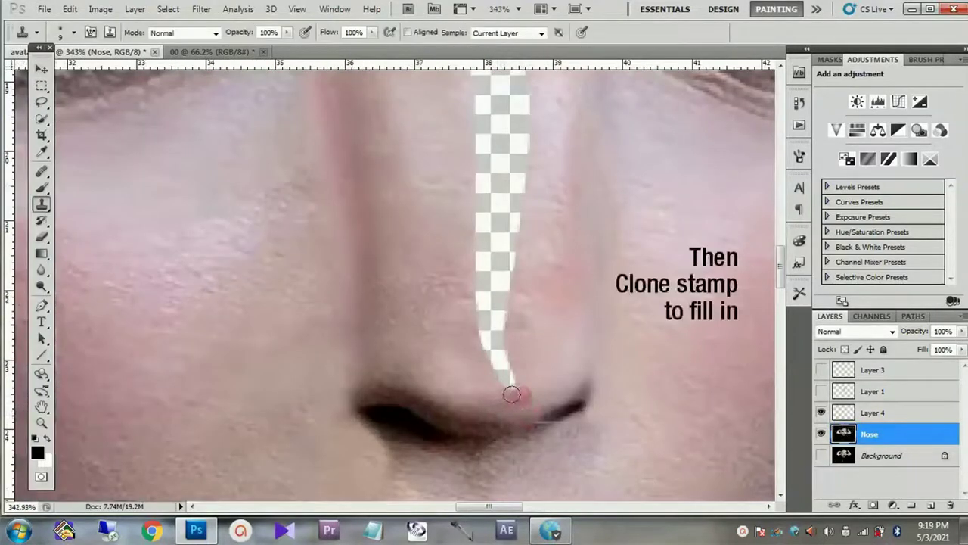
{"action": "mouse_move", "coordinate": [523, 381]}
{"action": "left_mouse_down"}
{"action": "mouse_move", "coordinate": [471, 339]}
{"action": "mouse_move", "coordinate": [495, 323]}
{"action": "mouse_move", "coordinate": [493, 275]}
{"action": "left_mouse_up"}
{"action": "scroll", "coordinate": [494, 274], "scroll_direction": "down", "scroll_amount": 3}
{"action": "scroll", "coordinate": [515, 340], "scroll_direction": "down", "scroll_amount": 3}
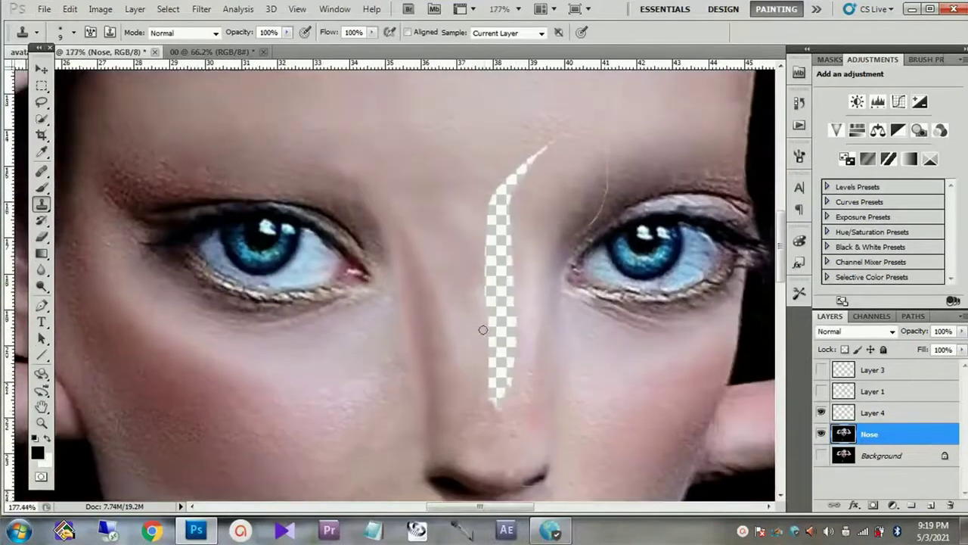
{"action": "scroll", "coordinate": [457, 304], "scroll_direction": "down", "scroll_amount": 3}
{"action": "scroll", "coordinate": [545, 250], "scroll_direction": "up", "scroll_amount": 4}
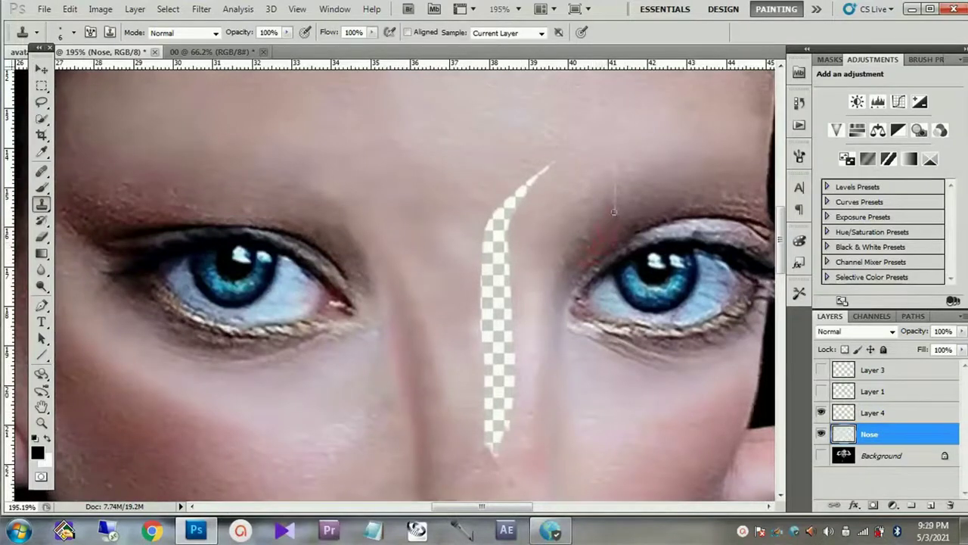
Step: Heal the top of the strip and clone skin over the remaining transparent area
{"action": "key", "text": "j"}
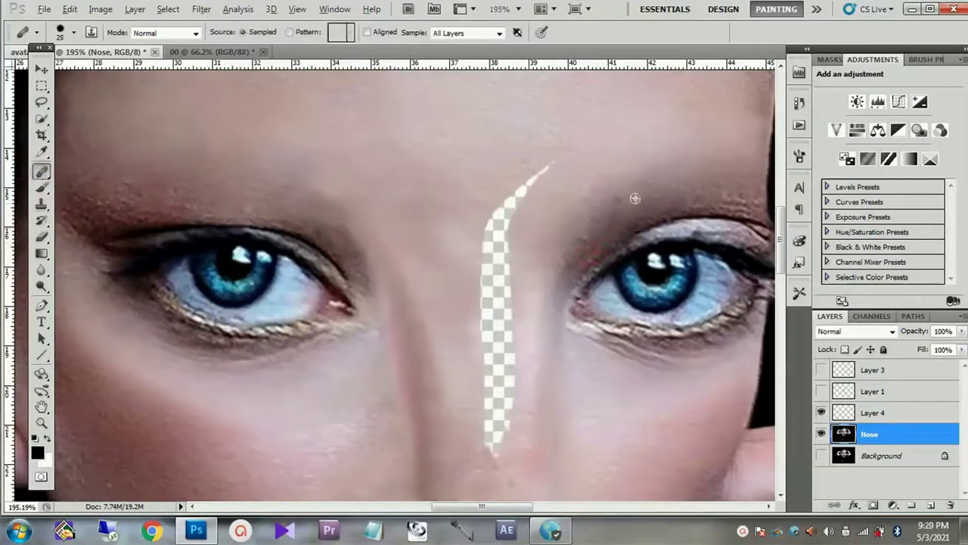
{"action": "key", "text": "s"}
{"action": "scroll", "coordinate": [551, 202], "scroll_direction": "down", "scroll_amount": 1}
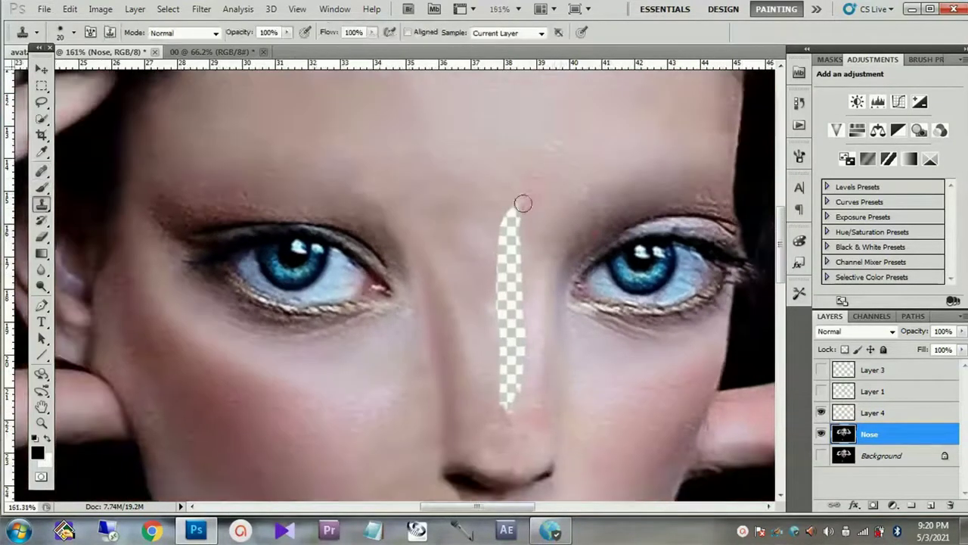
{"action": "key", "text": "j"}
{"action": "left_click_drag", "start_coordinate": [507, 198], "coordinate": [519, 281]}
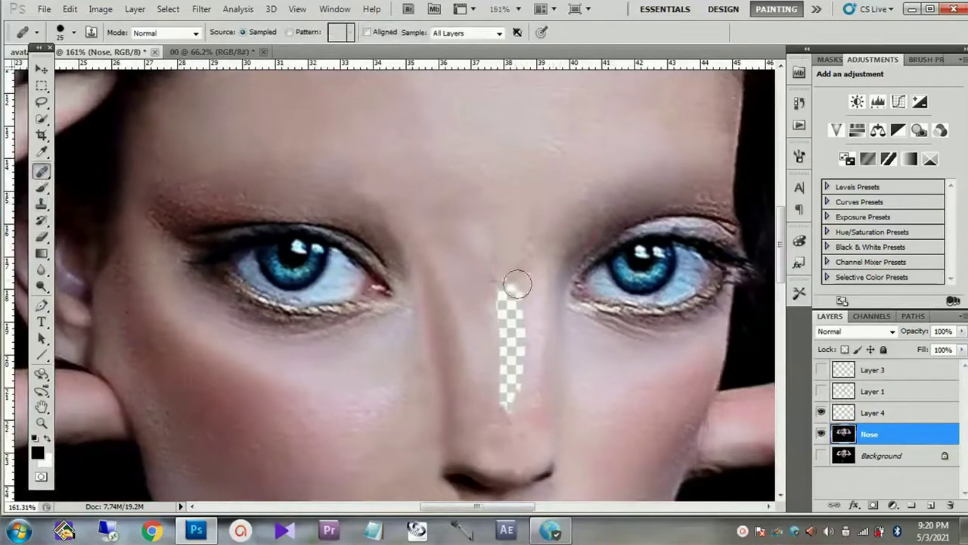
{"action": "key", "text": "s"}
{"action": "mouse_move", "coordinate": [506, 405]}
{"action": "left_mouse_down"}
{"action": "mouse_move", "coordinate": [497, 320]}
{"action": "mouse_move", "coordinate": [522, 339]}
{"action": "left_mouse_up"}
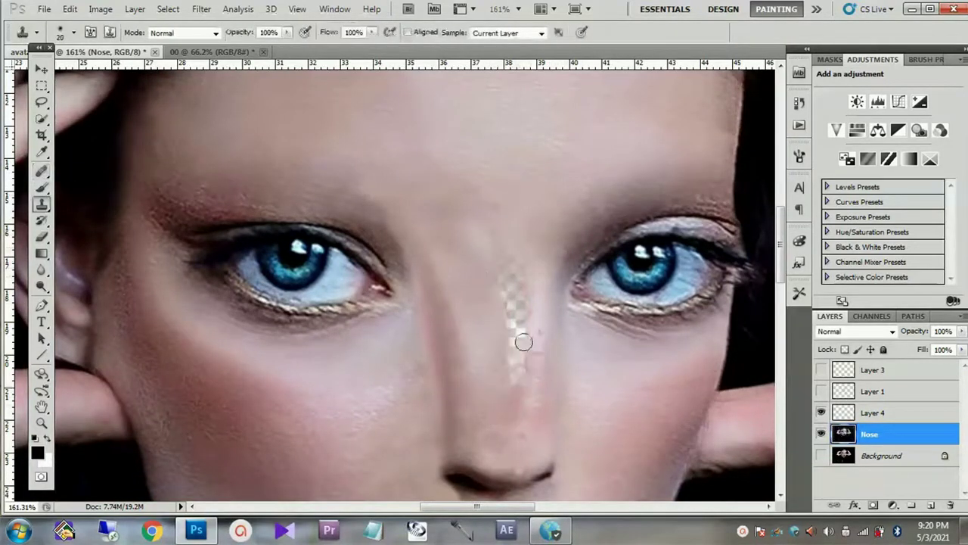
{"action": "scroll", "coordinate": [525, 333], "scroll_direction": "down", "scroll_amount": 1}
{"action": "key", "text": "v"}
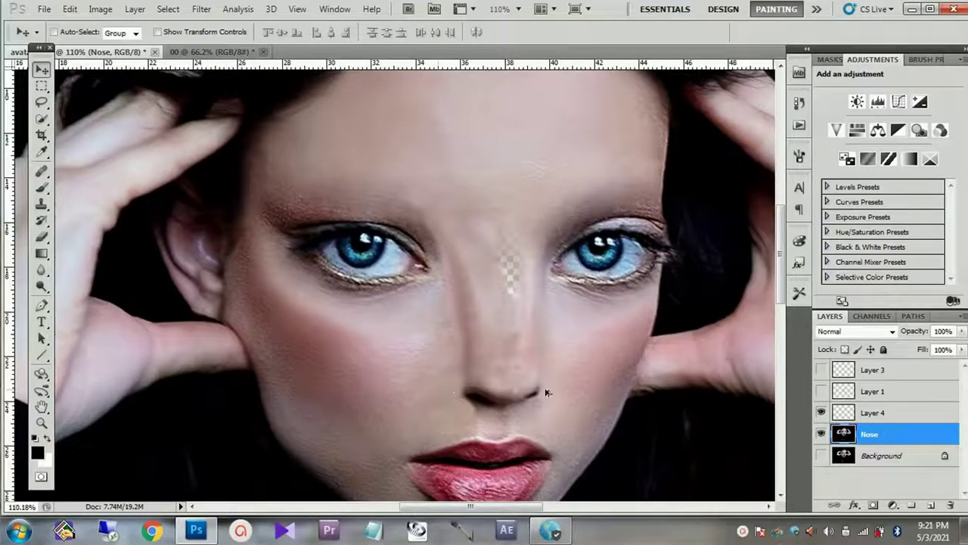
{"action": "scroll", "coordinate": [540, 378], "scroll_direction": "up", "scroll_amount": 1}
Step: Copy a lassoed cheek-skin patch to a new layer and rotate it over the nose
{"action": "key", "text": "l"}
{"action": "left_click_drag", "start_coordinate": [632, 278], "coordinate": [534, 401]}
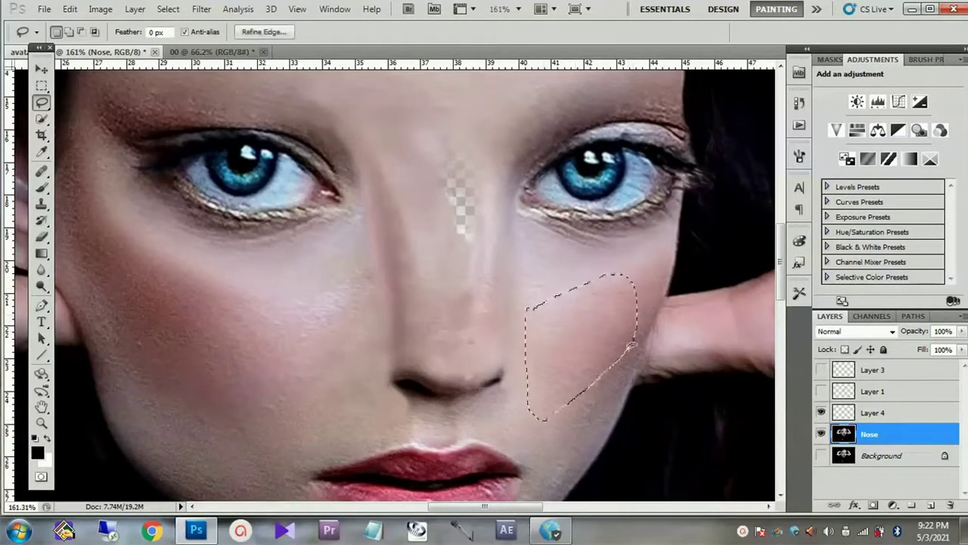
{"action": "key", "text": "ctrl+j"}
{"action": "key", "text": "ctrl+t"}
{"action": "left_click_drag", "start_coordinate": [590, 344], "coordinate": [507, 286]}
{"action": "left_click_drag", "start_coordinate": [545, 355], "coordinate": [587, 424]}
{"action": "key", "text": "Return"}
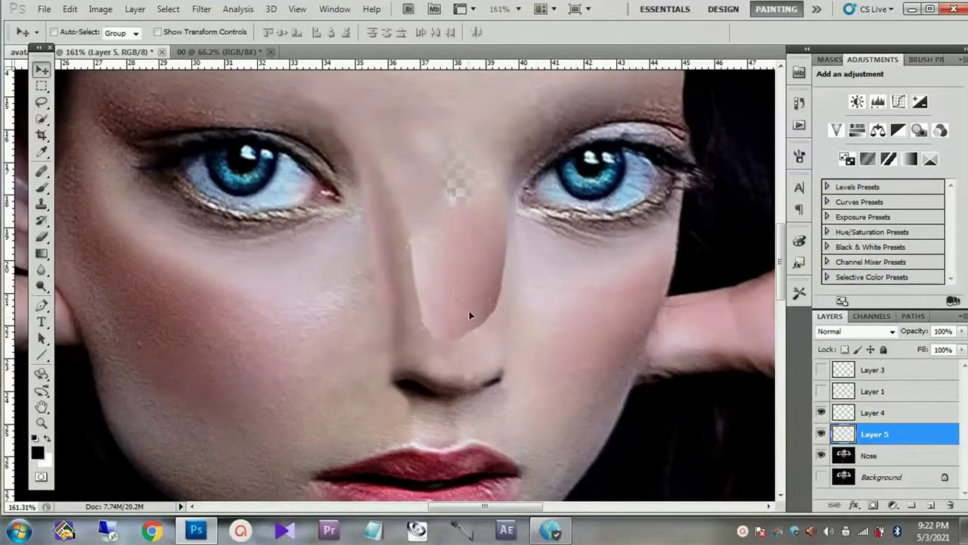
Step: Soften the patch edges with an enlarged eraser and slightly brighten its midtones with Levels
{"action": "key", "text": "e"}
{"action": "left_click_drag", "start_coordinate": [469, 340], "coordinate": [479, 285]}
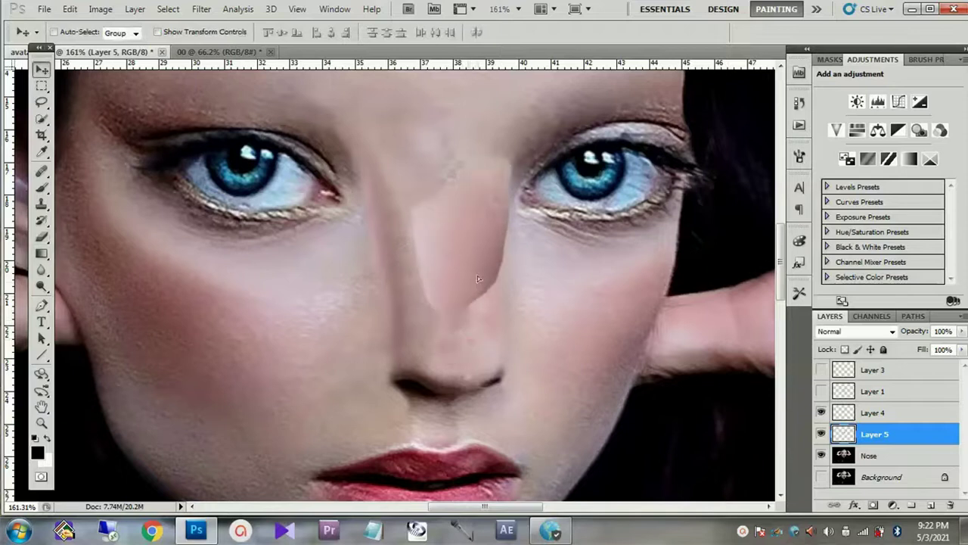
{"action": "key", "text": "]"}
{"action": "mouse_move", "coordinate": [527, 159]}
{"action": "left_mouse_down"}
{"action": "mouse_move", "coordinate": [521, 274]}
{"action": "mouse_move", "coordinate": [484, 303]}
{"action": "mouse_move", "coordinate": [431, 203]}
{"action": "left_mouse_up"}
{"action": "scroll", "coordinate": [415, 239], "scroll_direction": "up", "scroll_amount": 2}
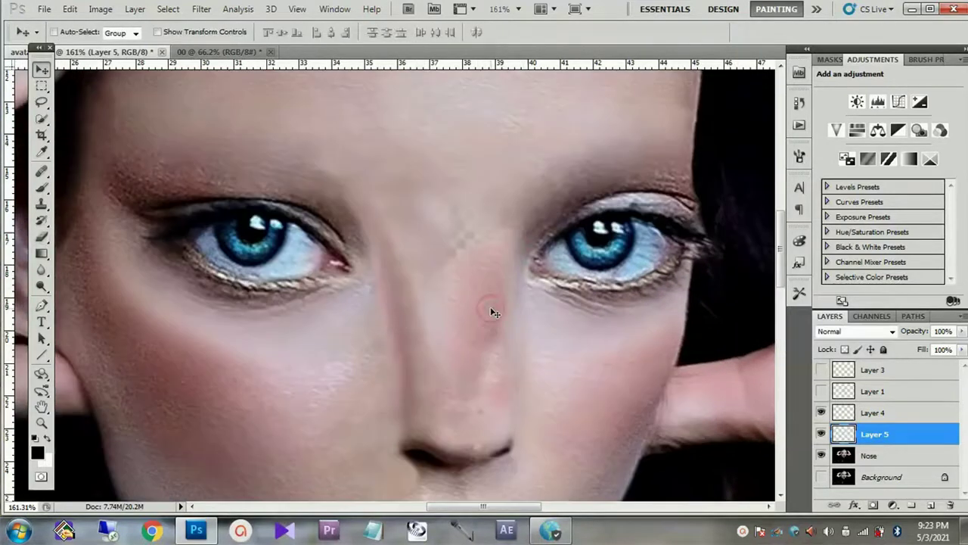
{"action": "key", "text": "ctrl+l"}
{"action": "left_click_drag", "start_coordinate": [759, 242], "coordinate": [755, 242]}
{"action": "left_click", "coordinate": [907, 103]}
Step: Duplicate Layer 5 twice and lower the eraser opacity to 10%
{"action": "key", "text": "ctrl+j"}
{"action": "key", "text": "e"}
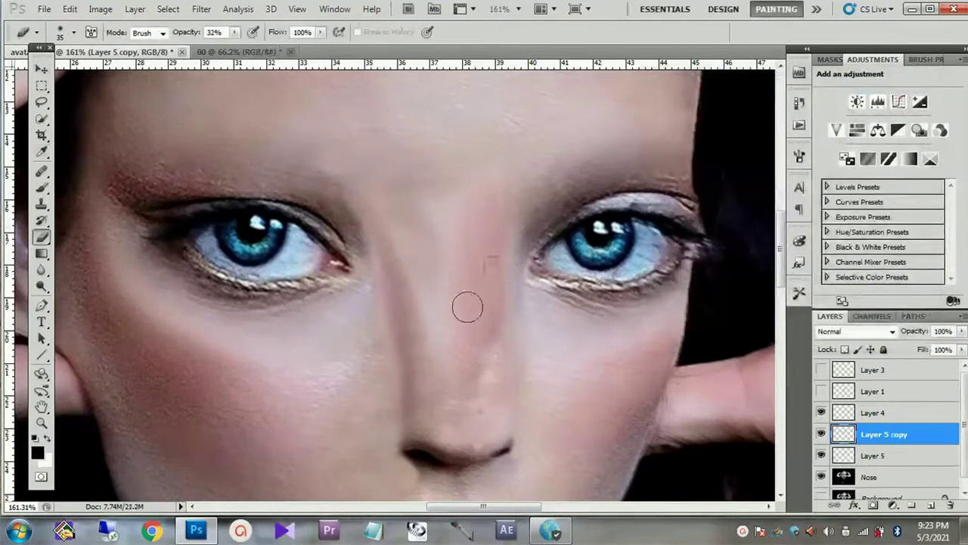
{"action": "key", "text": "ctrl+j"}
{"action": "scroll", "coordinate": [493, 287], "scroll_direction": "up", "scroll_amount": 1}
{"action": "scroll", "coordinate": [501, 410], "scroll_direction": "down", "scroll_amount": 1}
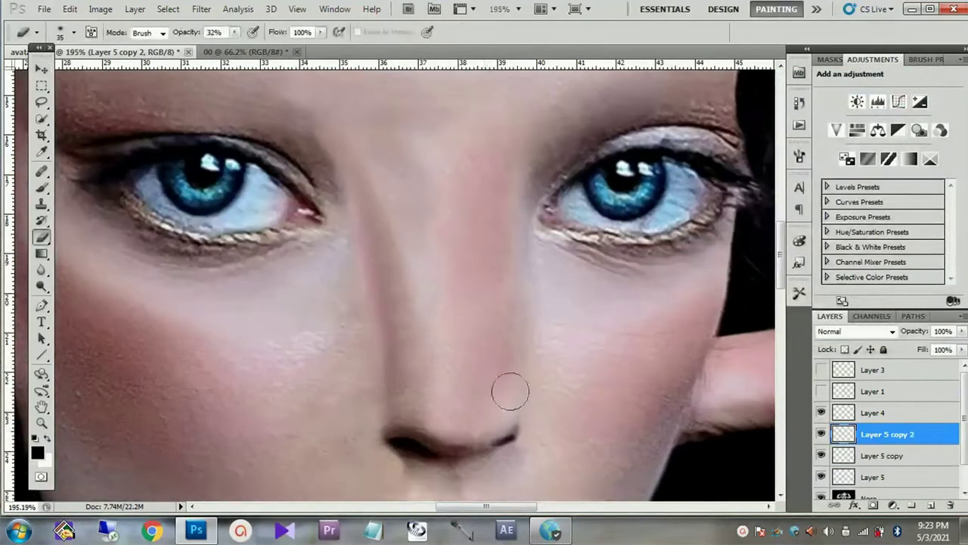
{"action": "key", "text": "1"}
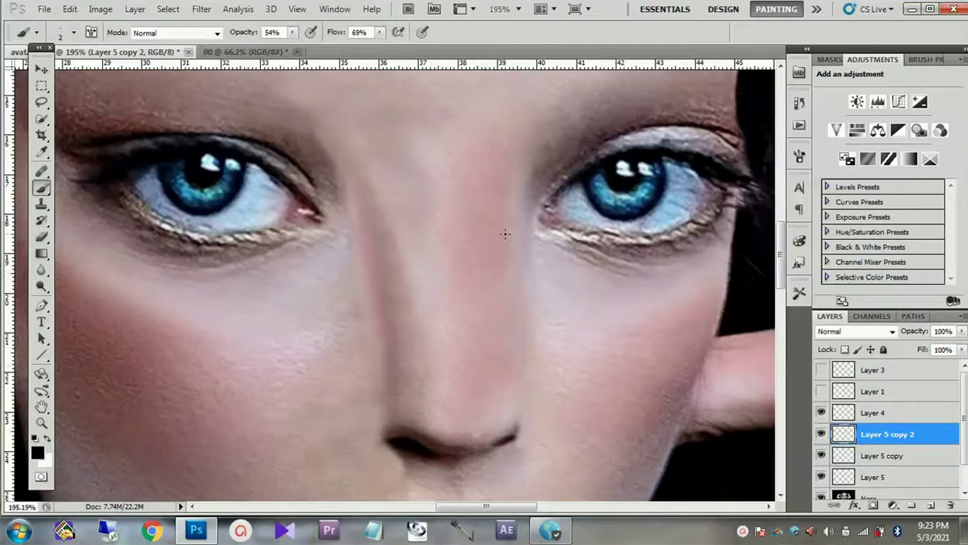
{"action": "key", "text": "v"}
{"action": "scroll", "coordinate": [469, 227], "scroll_direction": "down", "scroll_amount": 2}
{"action": "scroll", "coordinate": [461, 238], "scroll_direction": "down", "scroll_amount": 2}
{"action": "scroll", "coordinate": [447, 249], "scroll_direction": "up", "scroll_amount": 3}
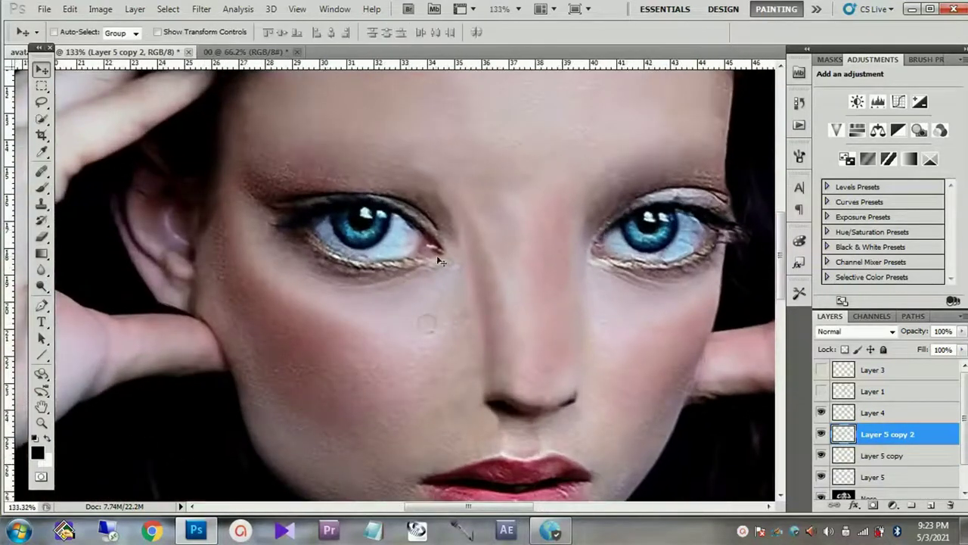
{"action": "scroll", "coordinate": [478, 402], "scroll_direction": "up", "scroll_amount": 1}
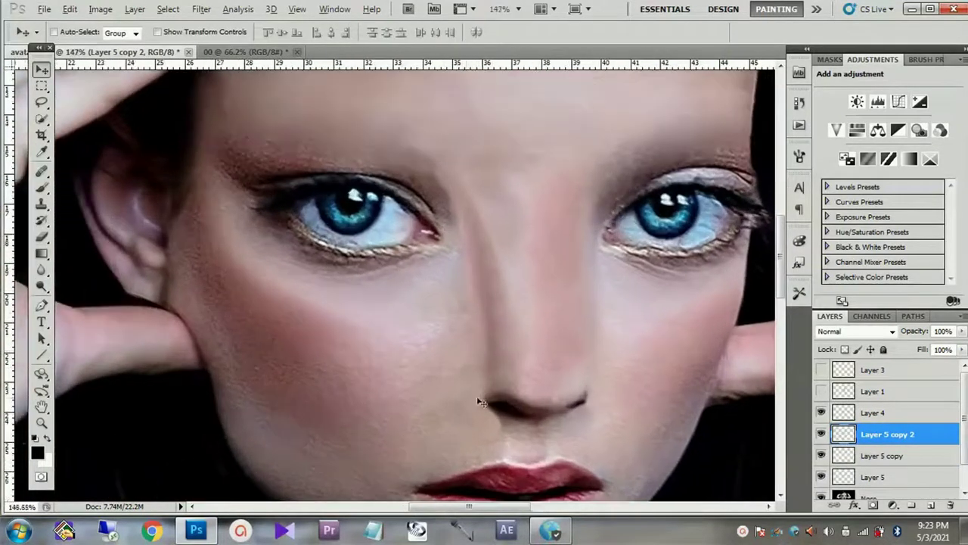
Step: Lasso a patch of the Nose layer and copy it to new Layer 6
{"action": "left_click", "coordinate": [502, 320], "text": "ctrl"}
{"action": "scroll", "coordinate": [532, 345], "scroll_direction": "down", "scroll_amount": 1}
{"action": "key", "text": "l"}
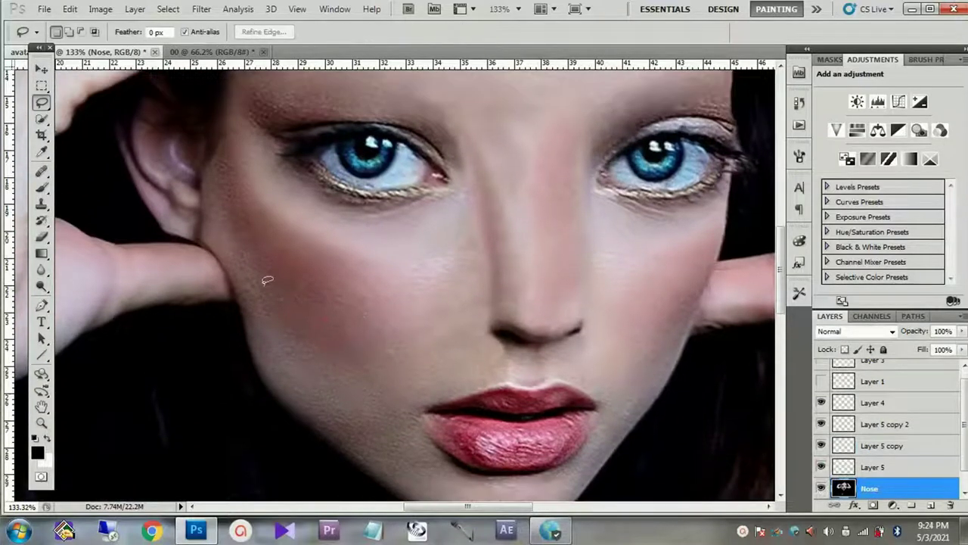
{"action": "key", "text": "ctrl+j"}
{"action": "left_click_drag", "start_coordinate": [514, 250], "coordinate": [465, 277]}
{"action": "key", "text": "ctrl+t"}
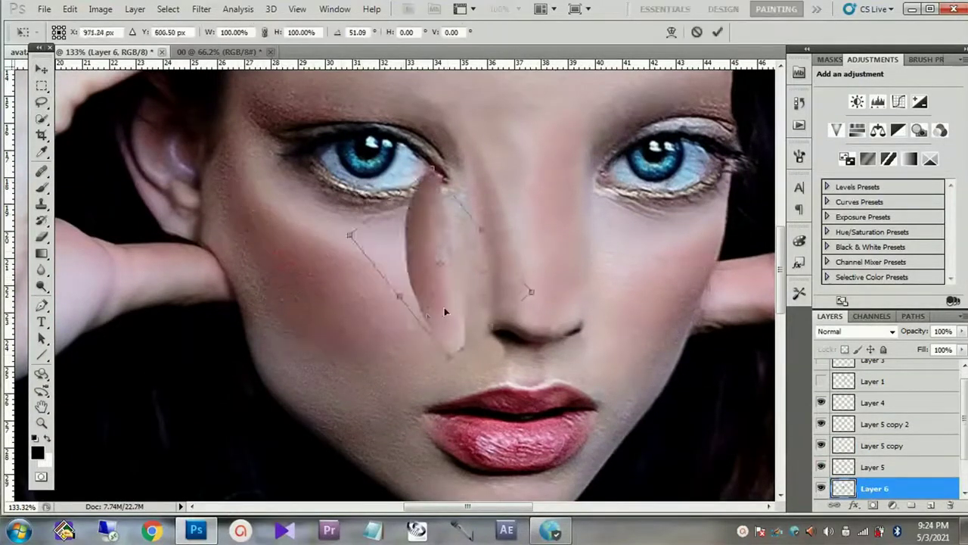
Step: Warp the nose patch diagonally under the left eye and bring its layer to the top
{"action": "scroll", "coordinate": [454, 287], "scroll_direction": "up", "scroll_amount": 1}
{"action": "right_click", "coordinate": [473, 230]}
{"action": "left_click_drag", "start_coordinate": [451, 120], "coordinate": [464, 206]}
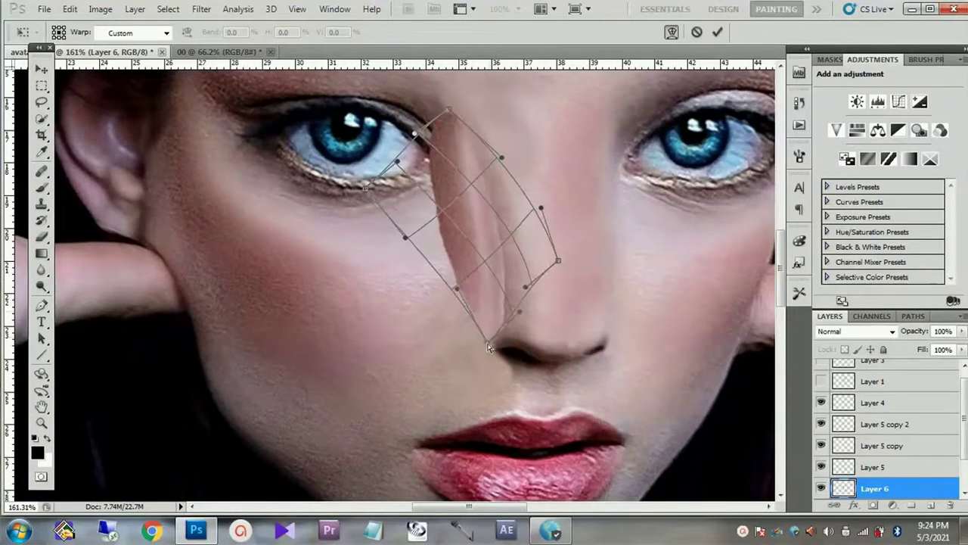
{"action": "key", "text": "Return"}
{"action": "key", "text": "ctrl+shift+bracketright"}
Step: Warp the patch again so it curves along the left side of the nose
{"action": "key", "text": "ctrl+t"}
{"action": "right_click", "coordinate": [469, 273]}
{"action": "left_click", "coordinate": [515, 371]}
{"action": "left_click_drag", "start_coordinate": [475, 179], "coordinate": [454, 199]}
{"action": "scroll", "coordinate": [447, 174], "scroll_direction": "down", "scroll_amount": 1}
{"action": "left_click_drag", "start_coordinate": [436, 153], "coordinate": [508, 338]}
{"action": "key", "text": "Return"}
Step: Load a Pen path along the nose's left edge as a selection, with a 15 px brush
{"action": "key", "text": "p"}
{"action": "scroll", "coordinate": [481, 408], "scroll_direction": "up", "scroll_amount": 2}
{"action": "left_click_drag", "start_coordinate": [478, 394], "coordinate": [471, 445]}
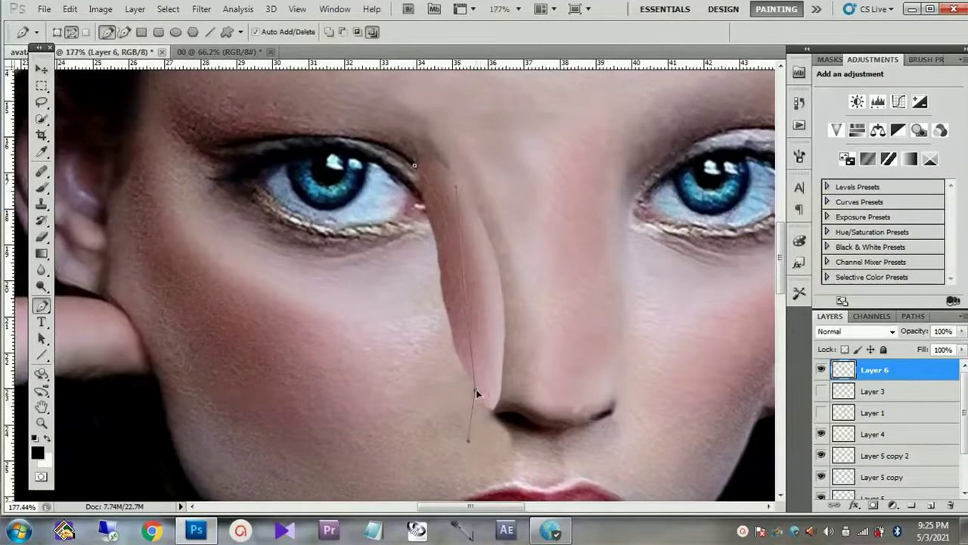
{"action": "scroll", "coordinate": [463, 261], "scroll_direction": "down", "scroll_amount": 3}
{"action": "key", "text": "ctrl+Return"}
{"action": "key", "text": "v"}
{"action": "scroll", "coordinate": [421, 248], "scroll_direction": "up", "scroll_amount": 2}
{"action": "key", "text": "b"}
{"action": "key", "text": "bracketleft"}
{"action": "key", "text": "bracketleft"}
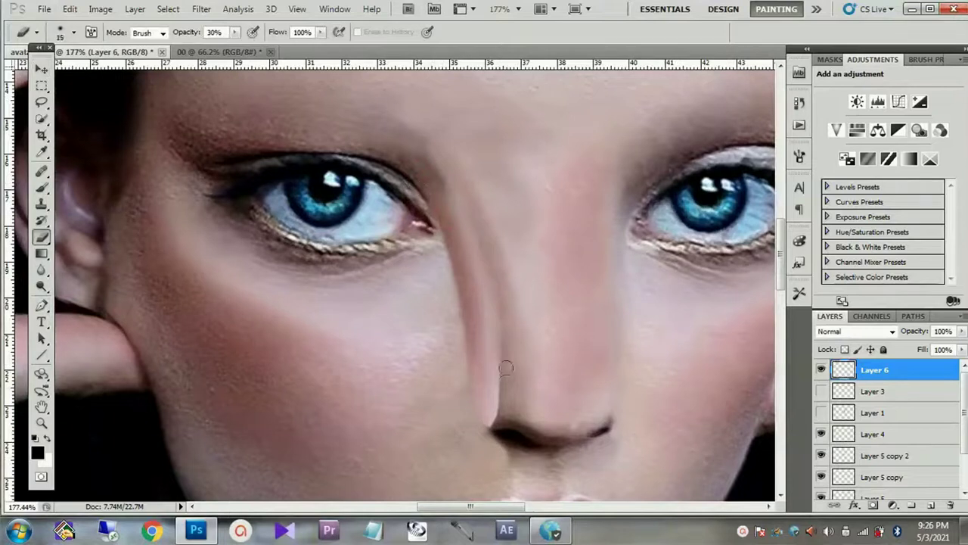
Step: Make Layer 5 copy 2 active and start lassoing a patch of cheek skin
{"action": "key", "text": "v"}
{"action": "scroll", "coordinate": [516, 358], "scroll_direction": "down", "scroll_amount": 1}
{"action": "left_click", "coordinate": [870, 456]}
{"action": "scroll", "coordinate": [480, 361], "scroll_direction": "down", "scroll_amount": 1}
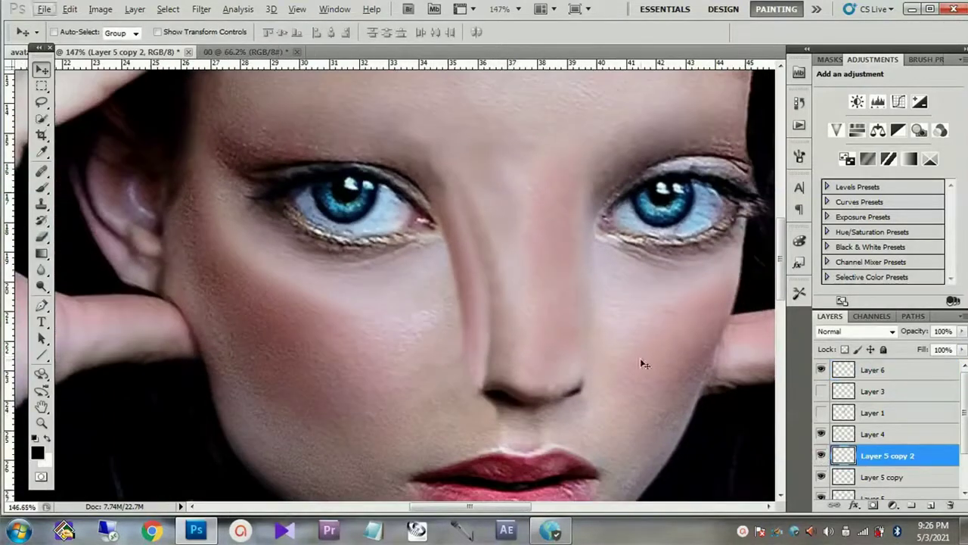
{"action": "key", "text": "l"}
{"action": "left_click_drag", "start_coordinate": [571, 338], "coordinate": [658, 312]}
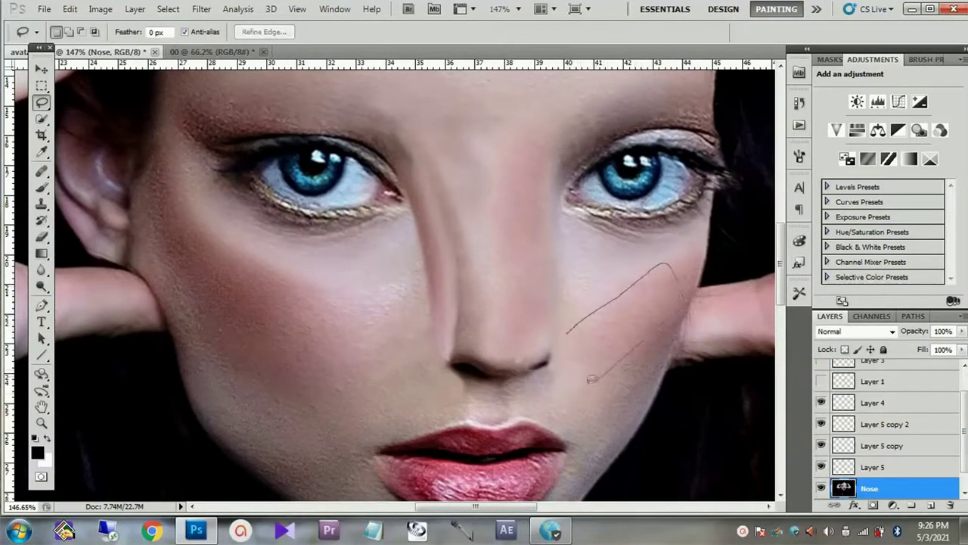
Step: Copy the lassoed cheek skin to Layer 7, then move and rotate it onto the nose bridge
{"action": "left_click_drag", "start_coordinate": [621, 346], "coordinate": [649, 355]}
{"action": "key", "text": "v"}
{"action": "key", "text": "ctrl+j"}
{"action": "left_click_drag", "start_coordinate": [650, 295], "coordinate": [501, 255]}
{"action": "key", "text": "ctrl+t"}
{"action": "left_click_drag", "start_coordinate": [575, 189], "coordinate": [449, 158]}
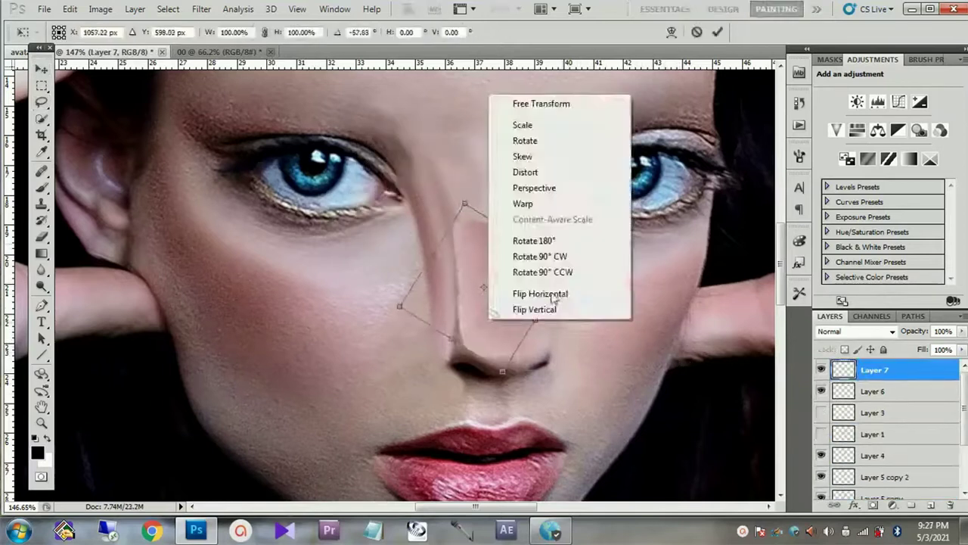
{"action": "scroll", "coordinate": [489, 324], "scroll_direction": "up", "scroll_amount": 1}
{"action": "left_click_drag", "start_coordinate": [460, 320], "coordinate": [477, 325]}
{"action": "key", "text": "Return"}
Step: Fade the Layer 7 patch edges into the nose with a 35 px soft brush
{"action": "scroll", "coordinate": [477, 329], "scroll_direction": "up", "scroll_amount": 1}
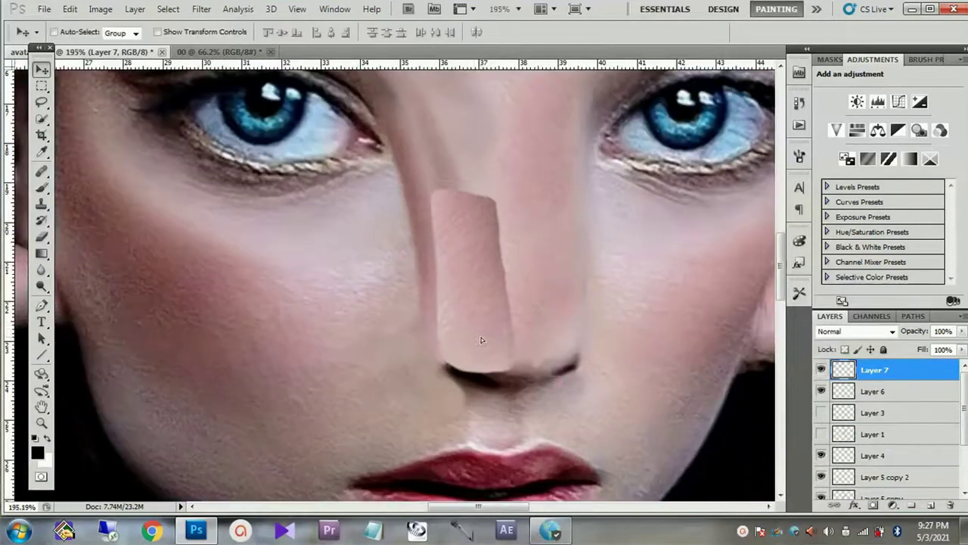
{"action": "scroll", "coordinate": [480, 340], "scroll_direction": "down", "scroll_amount": 1}
{"action": "key", "text": "b"}
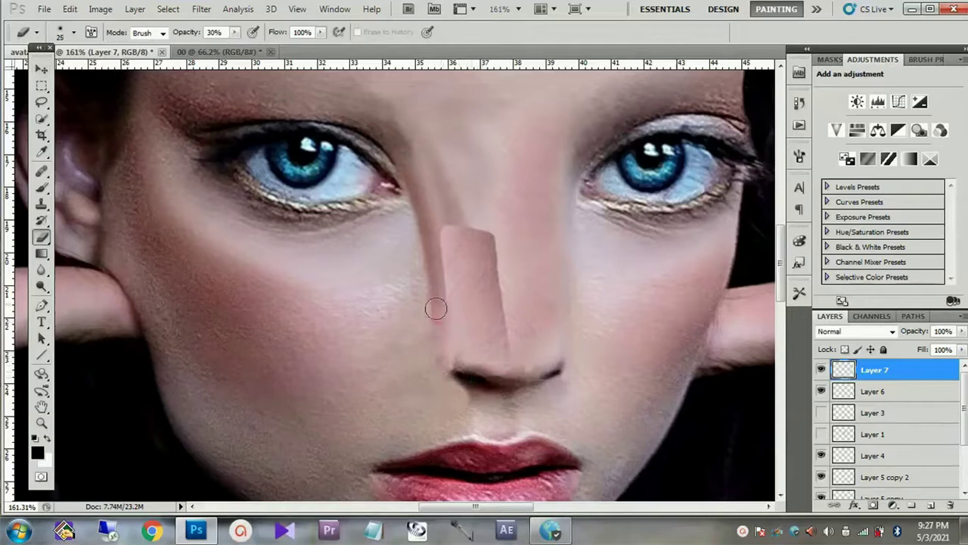
{"action": "key", "text": "bracketright"}
{"action": "key", "text": "bracketright"}
{"action": "key", "text": "bracketright"}
{"action": "left_click_drag", "start_coordinate": [501, 325], "coordinate": [468, 240]}
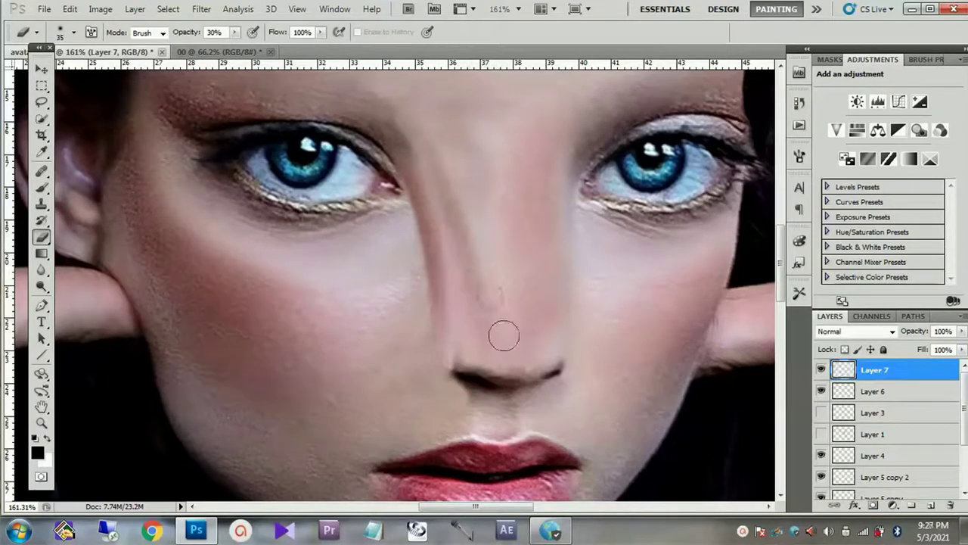
{"action": "key", "text": "s"}
{"action": "scroll", "coordinate": [470, 355], "scroll_direction": "up", "scroll_amount": 2}
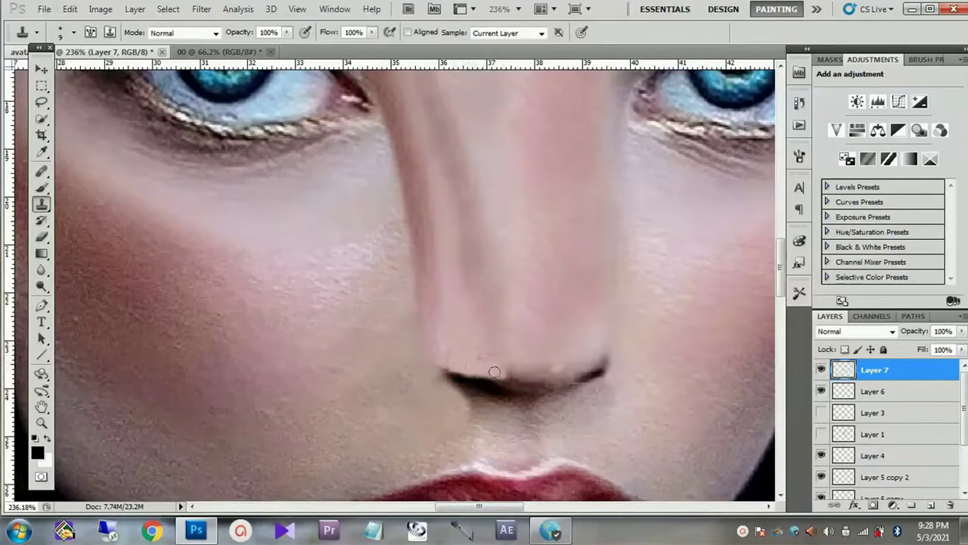
Step: Clone Stamp skin over the nose area
{"action": "scroll", "coordinate": [501, 372], "scroll_direction": "down", "scroll_amount": 4}
{"action": "scroll", "coordinate": [505, 365], "scroll_direction": "up", "scroll_amount": 3}
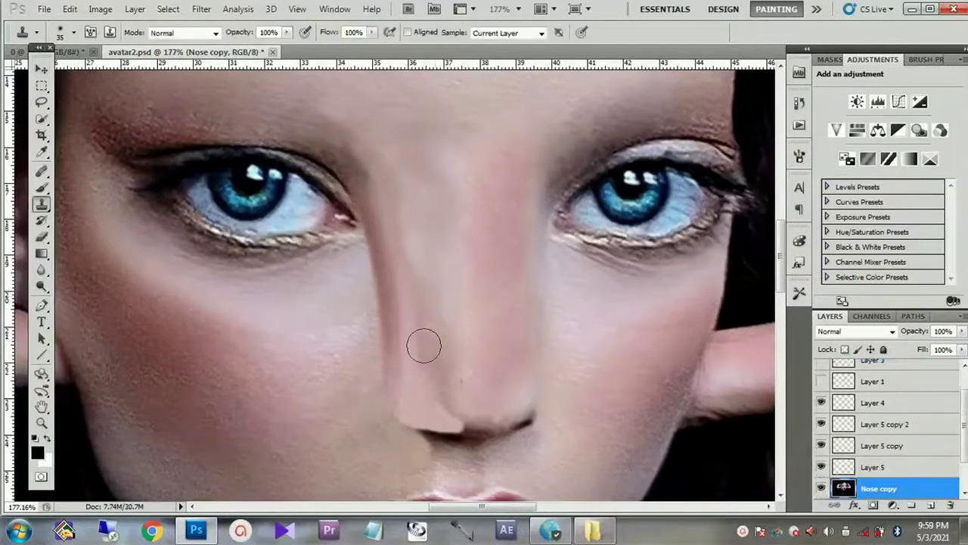
{"action": "left_click_drag", "start_coordinate": [439, 377], "coordinate": [443, 393]}
Step: On a new layer, load the nose path as a feathered selection and clone skin inside it
{"action": "key", "text": "ctrl+shift+alt+n"}
{"action": "key", "text": "p"}
{"action": "left_click", "coordinate": [441, 107]}
{"action": "key", "text": "ctrl+Return"}
{"action": "key", "text": "shift+F6"}
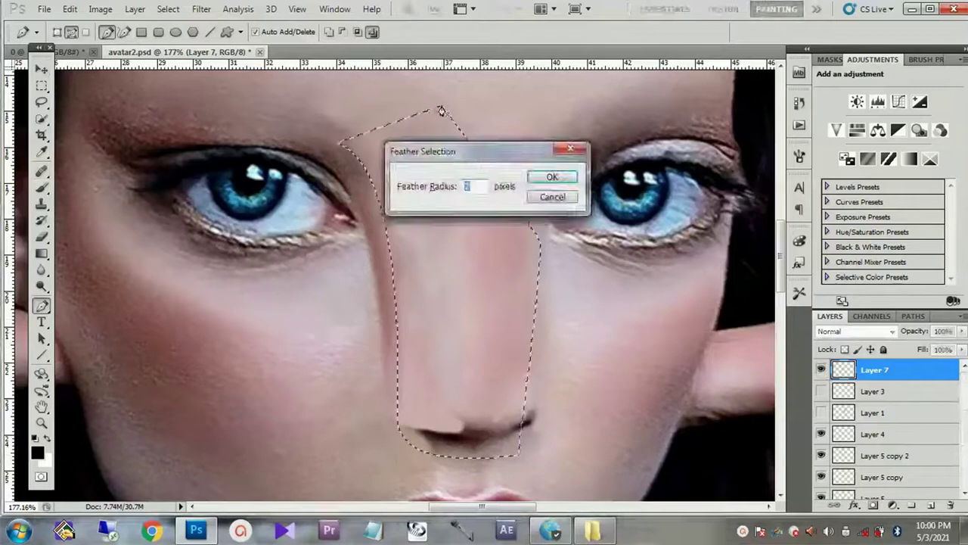
{"action": "key", "text": "Return"}
{"action": "key", "text": "s"}
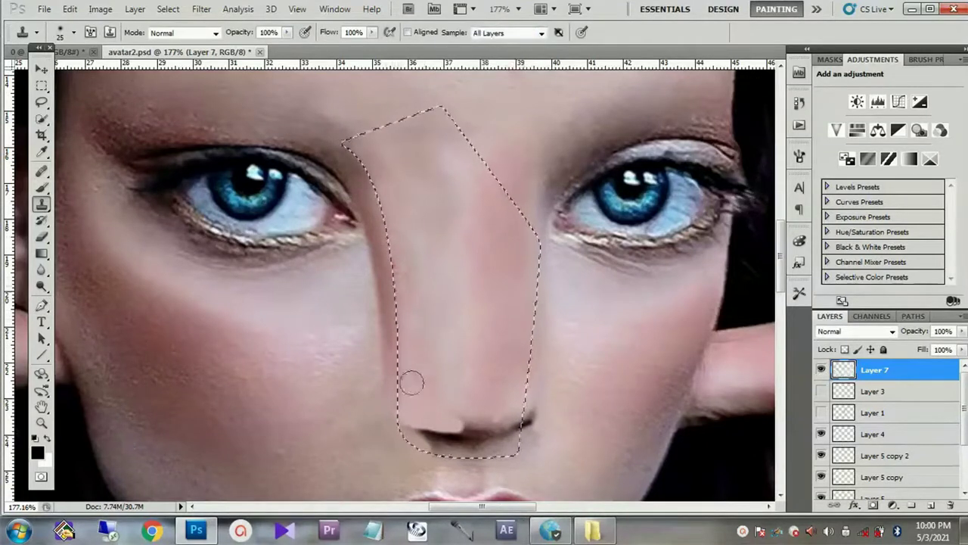
{"action": "key", "text": "ctrl+d"}
{"action": "scroll", "coordinate": [380, 179], "scroll_direction": "down", "scroll_amount": 2}
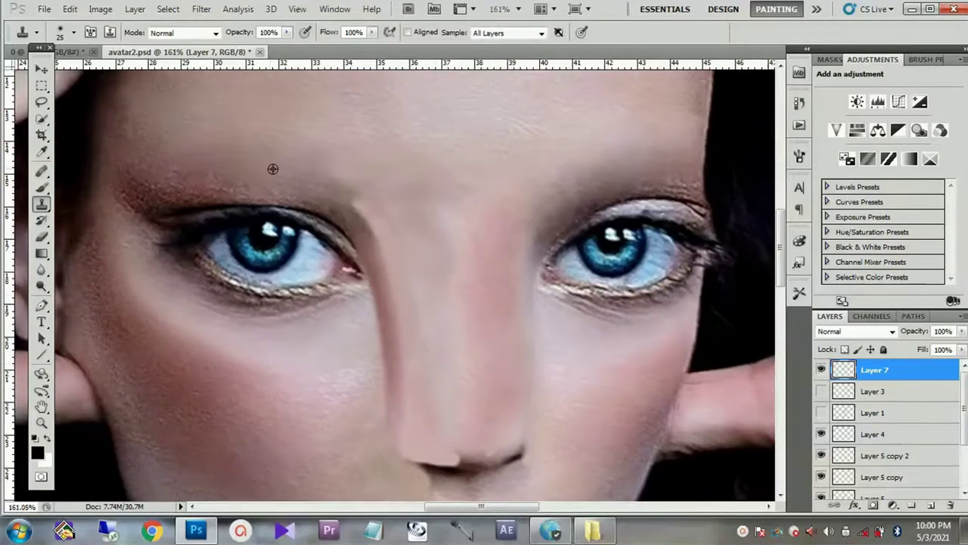
{"action": "scroll", "coordinate": [353, 167], "scroll_direction": "up", "scroll_amount": 1}
{"action": "scroll", "coordinate": [456, 411], "scroll_direction": "up", "scroll_amount": 1}
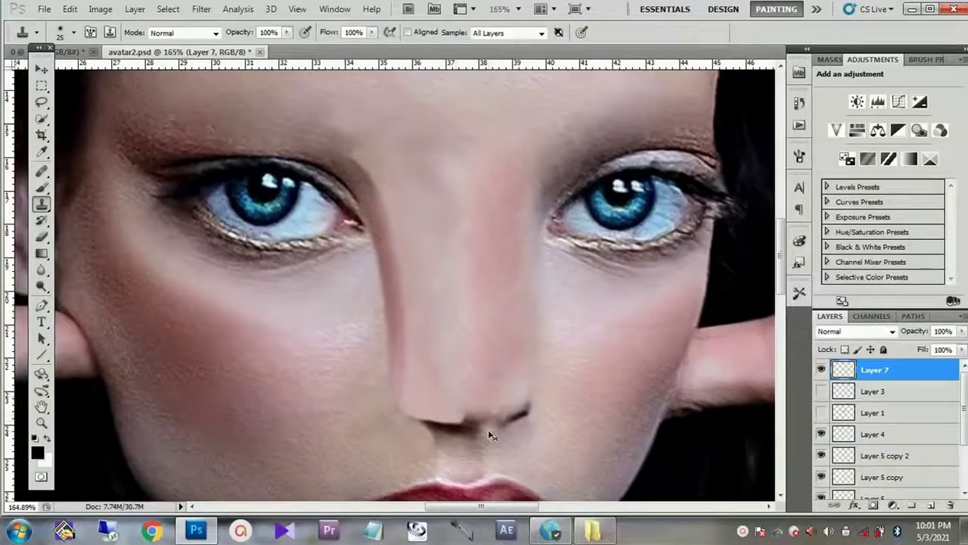
{"action": "scroll", "coordinate": [490, 436], "scroll_direction": "up", "scroll_amount": 1}
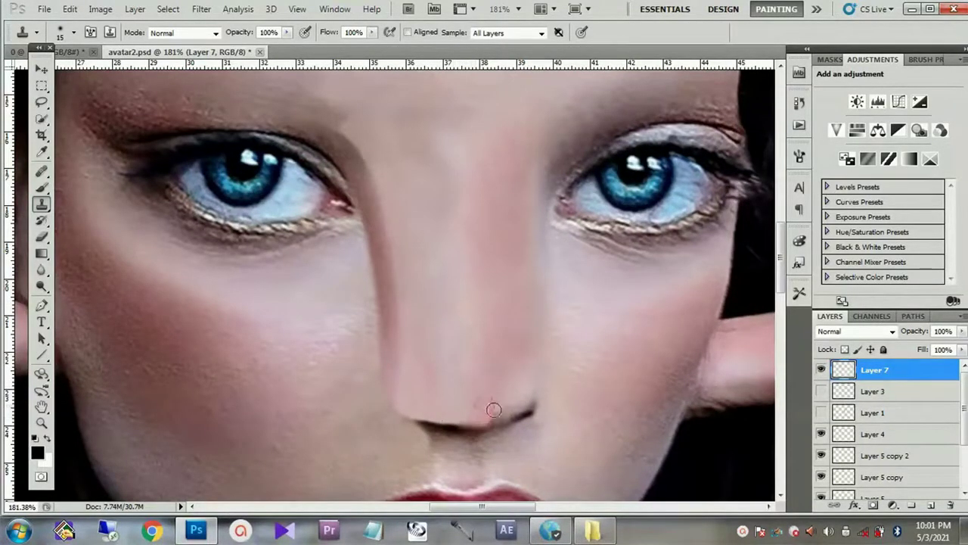
{"action": "scroll", "coordinate": [509, 304], "scroll_direction": "down", "scroll_amount": 2}
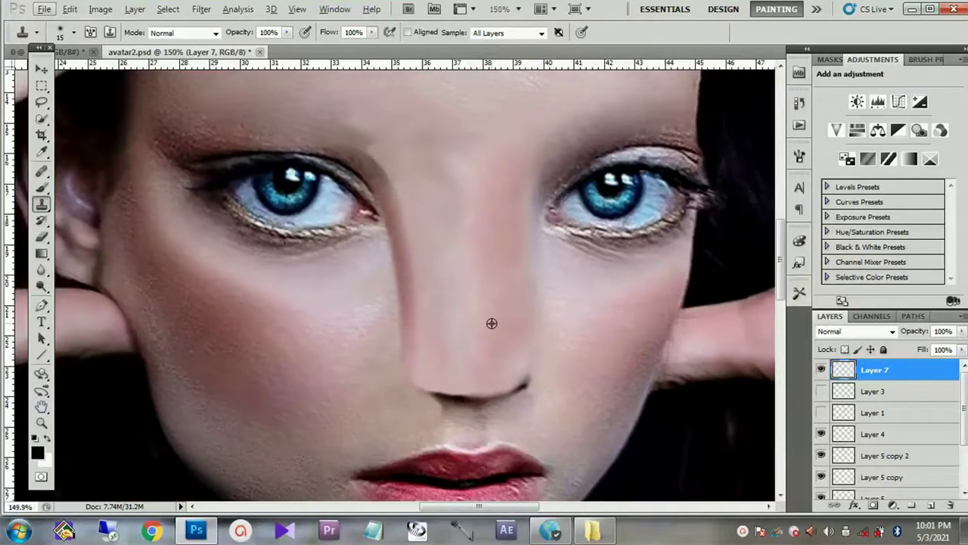
{"action": "scroll", "coordinate": [300, 200], "scroll_direction": "up", "scroll_amount": 1}
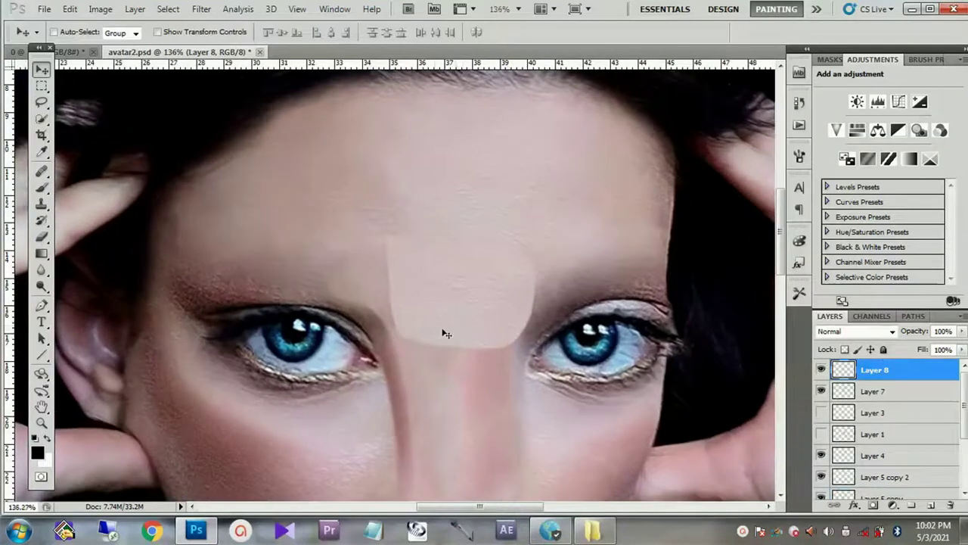
Step: Erase the forehead patch into the brow at 30%, and copy the lassoed nose tip to Layer 9
{"action": "key", "text": "e"}
{"action": "mouse_move", "coordinate": [510, 294]}
{"action": "left_mouse_down"}
{"action": "mouse_move", "coordinate": [504, 346]}
{"action": "mouse_move", "coordinate": [379, 220]}
{"action": "mouse_move", "coordinate": [413, 336]}
{"action": "left_mouse_up"}
{"action": "scroll", "coordinate": [413, 337], "scroll_direction": "down", "scroll_amount": 1}
{"action": "key", "text": "s"}
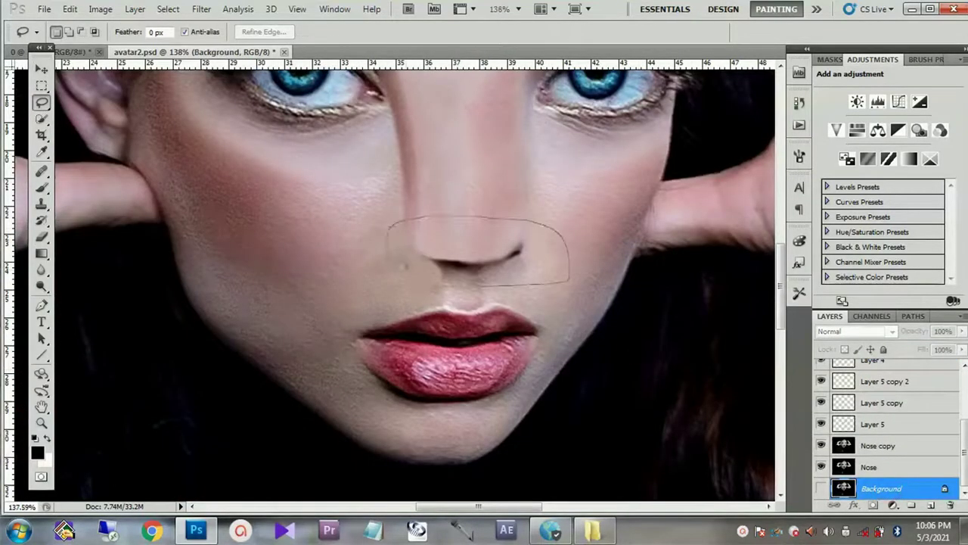
{"action": "left_click_drag", "start_coordinate": [404, 265], "coordinate": [392, 229]}
{"action": "key", "text": "ctrl+j"}
Step: Shift the copied nose on Layer 9 up-right and delete its right half
{"action": "key", "text": "v"}
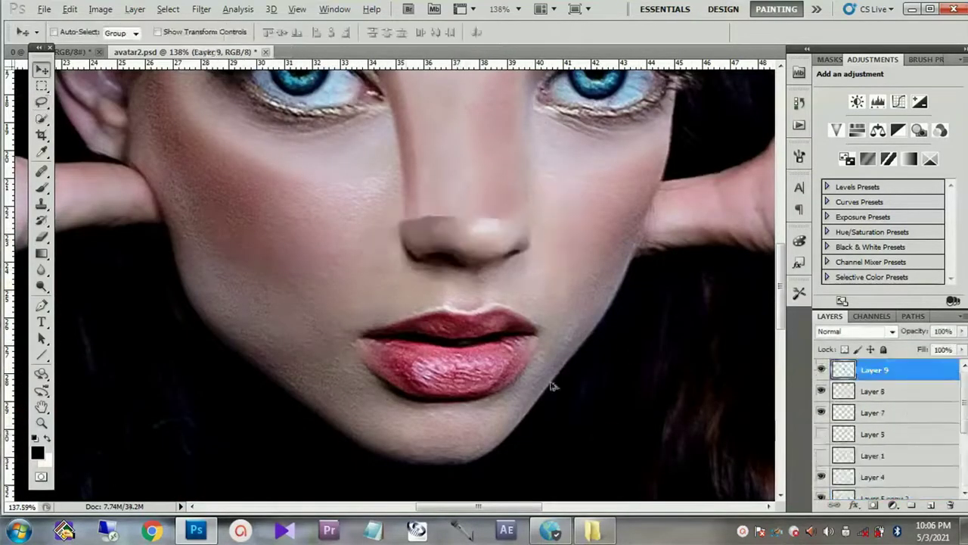
{"action": "scroll", "coordinate": [454, 290], "scroll_direction": "up", "scroll_amount": 3}
{"action": "left_click_drag", "start_coordinate": [452, 290], "coordinate": [456, 284]}
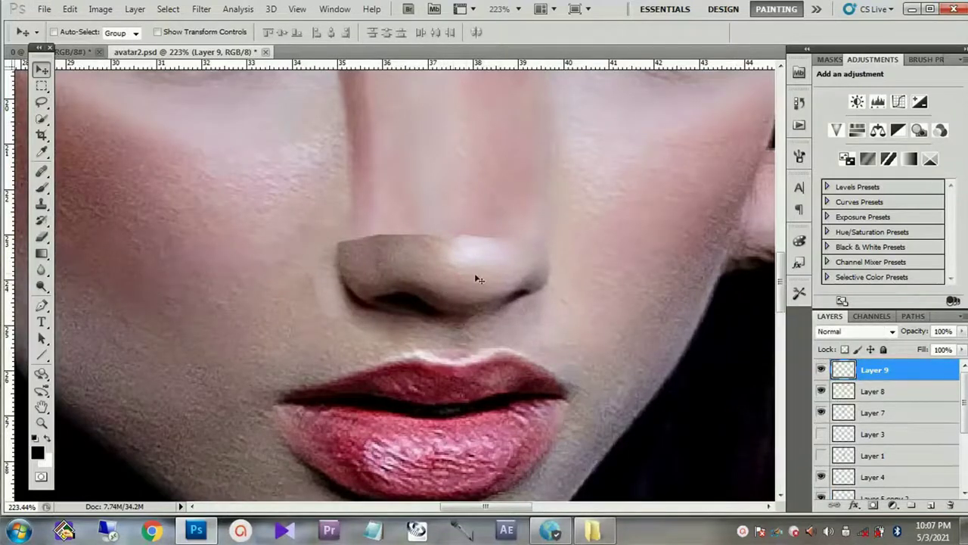
{"action": "key", "text": "l"}
{"action": "left_click_drag", "start_coordinate": [459, 205], "coordinate": [457, 333]}
{"action": "key", "text": "Delete"}
{"action": "key", "text": "ctrl+d"}
Step: Rotate the remaining nose half about 17° and warp it into a wider nostril
{"action": "key", "text": "b"}
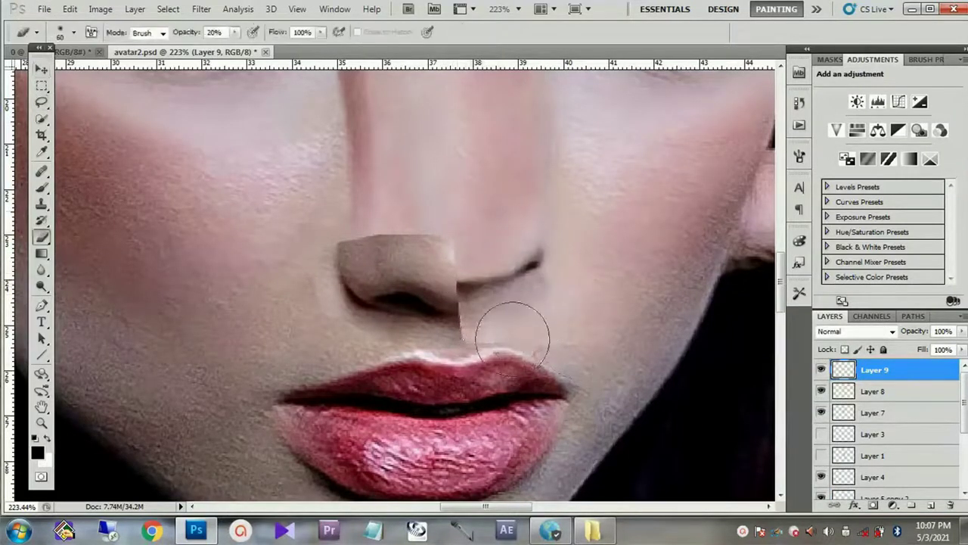
{"action": "key", "text": "ctrl+t"}
{"action": "left_click_drag", "start_coordinate": [549, 298], "coordinate": [494, 335]}
{"action": "scroll", "coordinate": [341, 263], "scroll_direction": "up", "scroll_amount": 2}
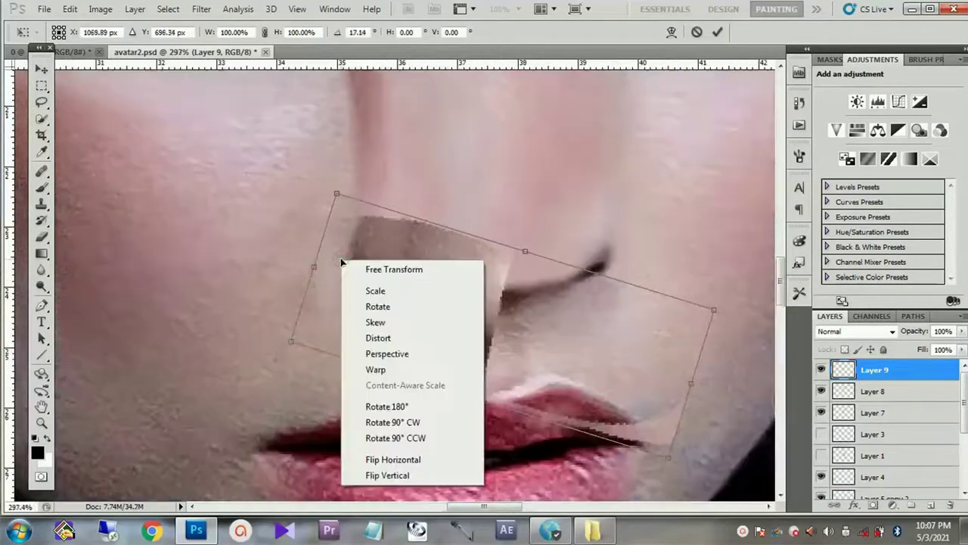
{"action": "right_click", "coordinate": [341, 262]}
{"action": "left_click", "coordinate": [363, 363]}
{"action": "left_click_drag", "start_coordinate": [446, 271], "coordinate": [338, 225]}
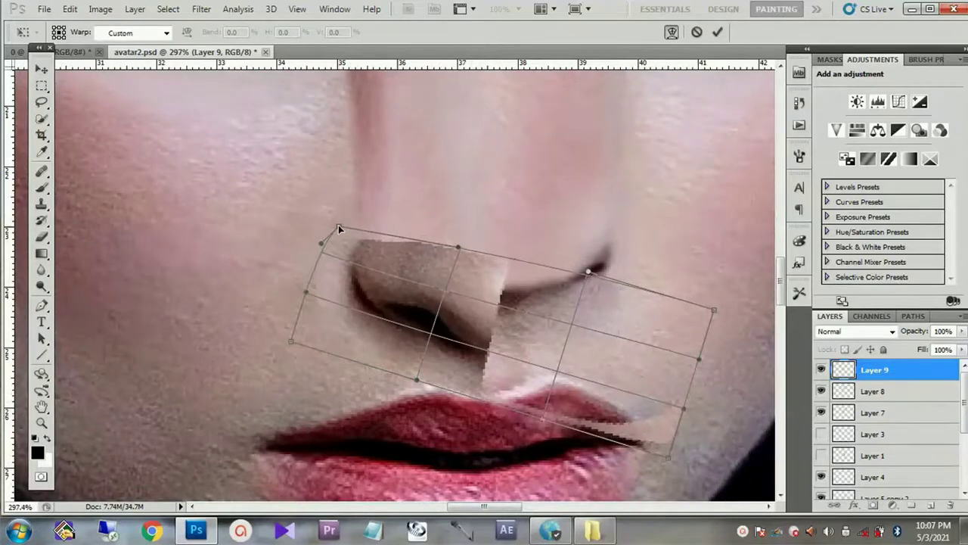
{"action": "left_click_drag", "start_coordinate": [451, 310], "coordinate": [460, 302]}
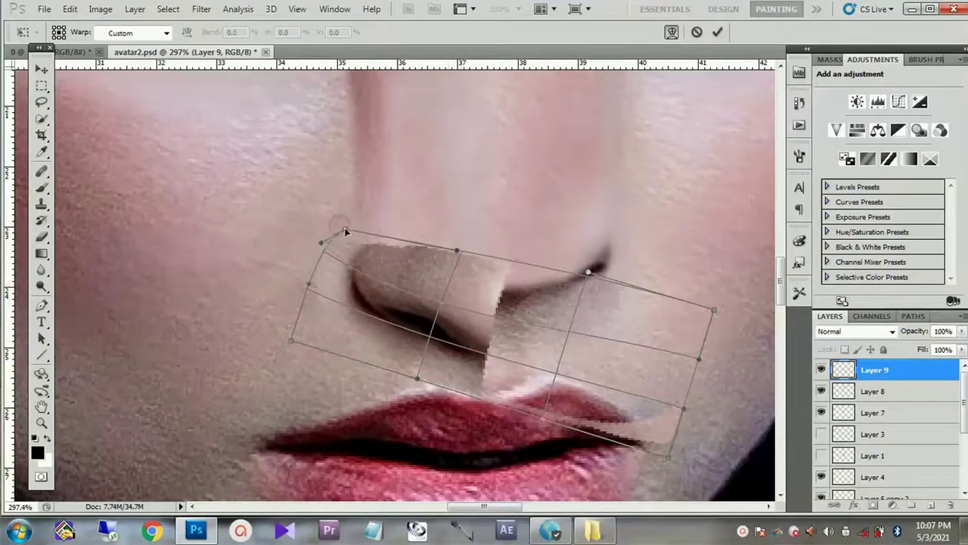
{"action": "key", "text": "Return"}
Step: Rotate a new nose piece about -18° over the right side
{"action": "key", "text": "ctrl+t"}
{"action": "left_click_drag", "start_coordinate": [661, 368], "coordinate": [661, 337]}
{"action": "scroll", "coordinate": [579, 382], "scroll_direction": "up", "scroll_amount": 1}
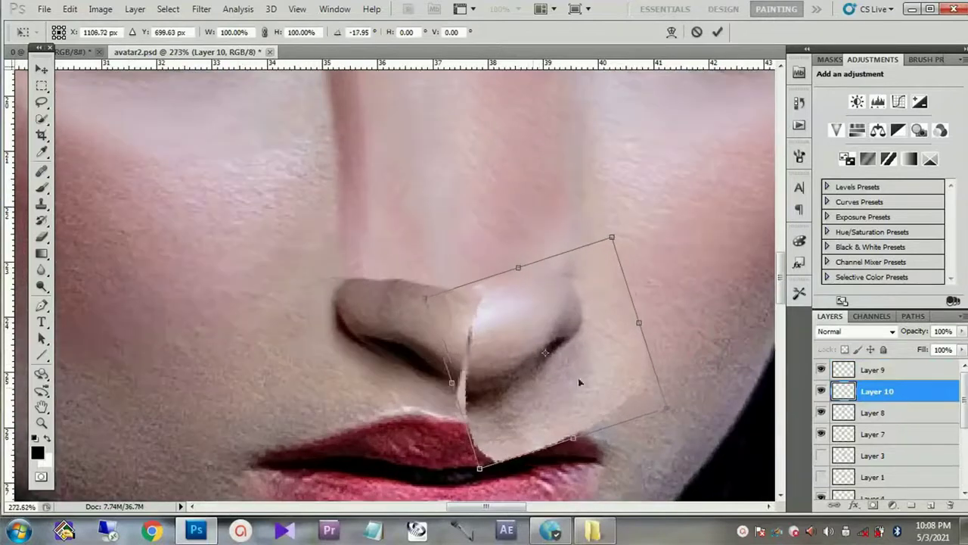
Step: Nudge the Layer 10 nose patch into place and warp its corners and top edge down
{"action": "left_click_drag", "start_coordinate": [579, 382], "coordinate": [569, 389]}
{"action": "scroll", "coordinate": [595, 370], "scroll_direction": "down", "scroll_amount": 2}
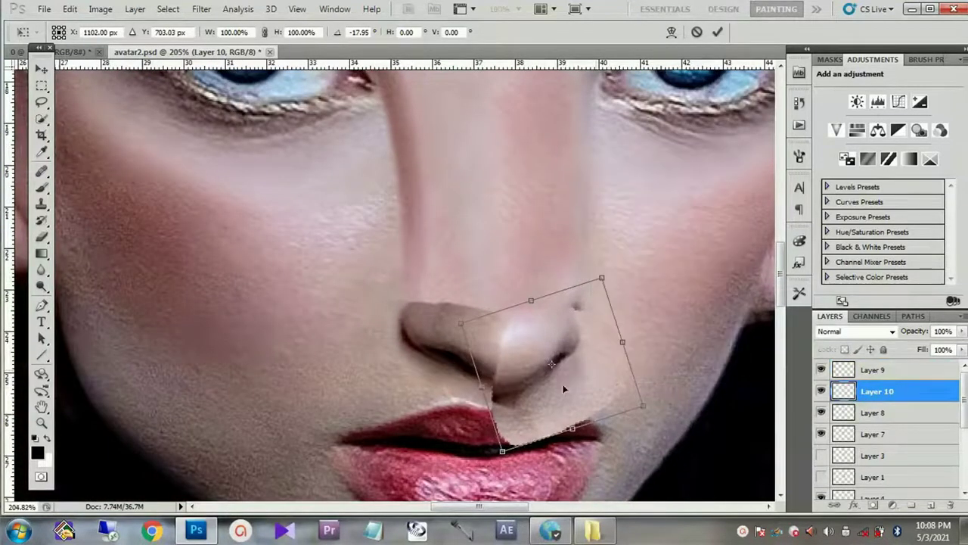
{"action": "scroll", "coordinate": [563, 389], "scroll_direction": "up", "scroll_amount": 2}
{"action": "right_click", "coordinate": [568, 384]}
{"action": "left_click", "coordinate": [598, 278]}
{"action": "left_click_drag", "start_coordinate": [475, 401], "coordinate": [476, 366]}
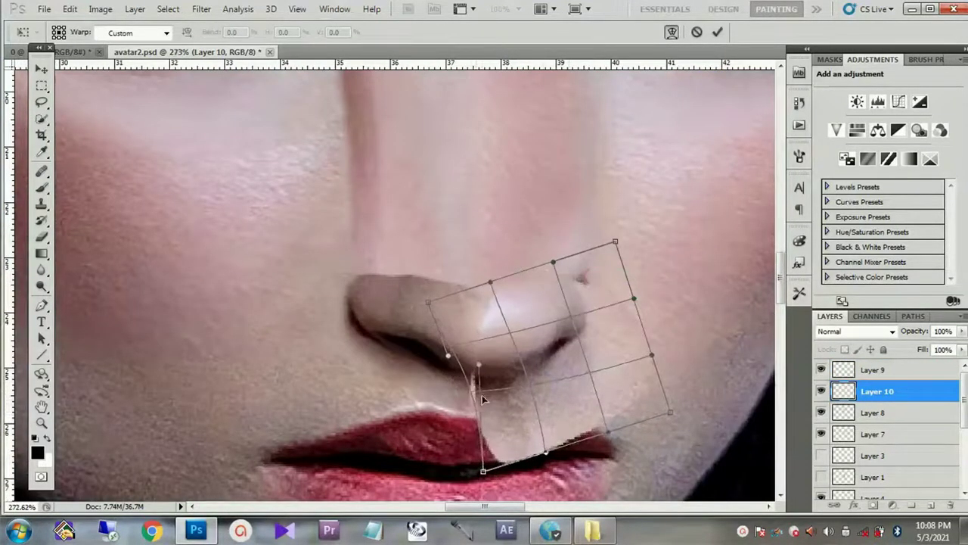
{"action": "scroll", "coordinate": [605, 281], "scroll_direction": "down", "scroll_amount": 3}
{"action": "scroll", "coordinate": [614, 282], "scroll_direction": "up", "scroll_amount": 3}
{"action": "left_click_drag", "start_coordinate": [614, 280], "coordinate": [611, 303]}
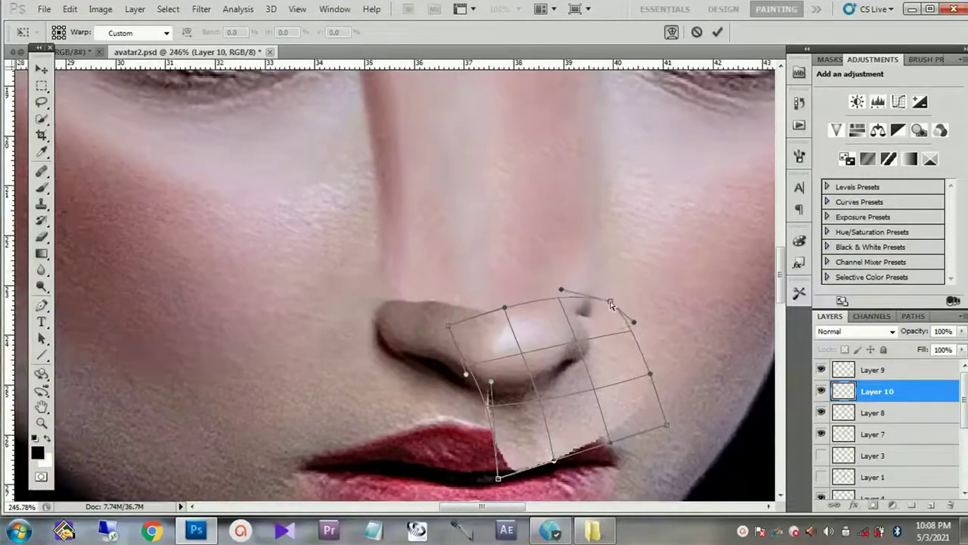
{"action": "left_click_drag", "start_coordinate": [504, 309], "coordinate": [502, 319]}
{"action": "scroll", "coordinate": [614, 362], "scroll_direction": "down", "scroll_amount": 3}
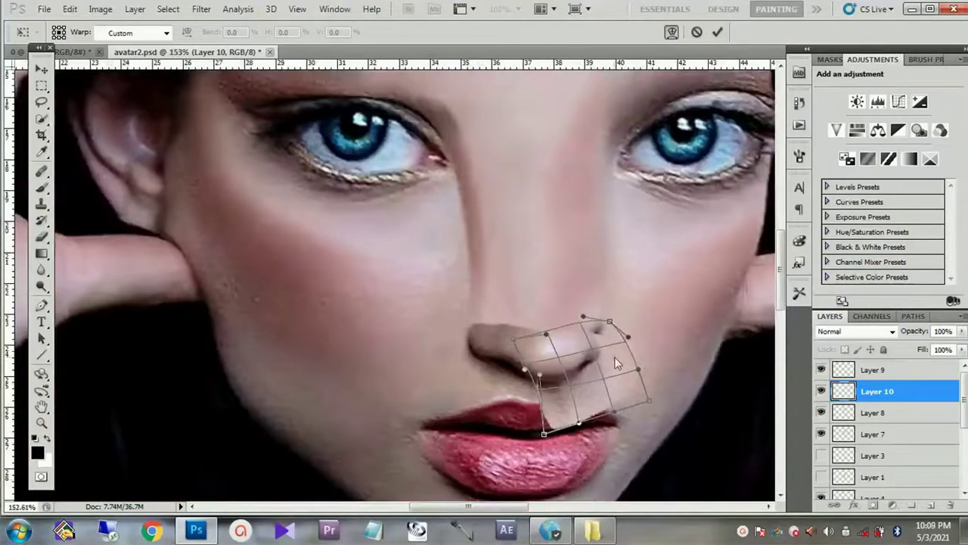
{"action": "key", "text": "Return"}
Step: Rotate the nose patch about 13° counterclockwise over the right nostril
{"action": "key", "text": "ctrl+t"}
{"action": "scroll", "coordinate": [608, 362], "scroll_direction": "up", "scroll_amount": 3}
{"action": "left_click_drag", "start_coordinate": [696, 363], "coordinate": [688, 336]}
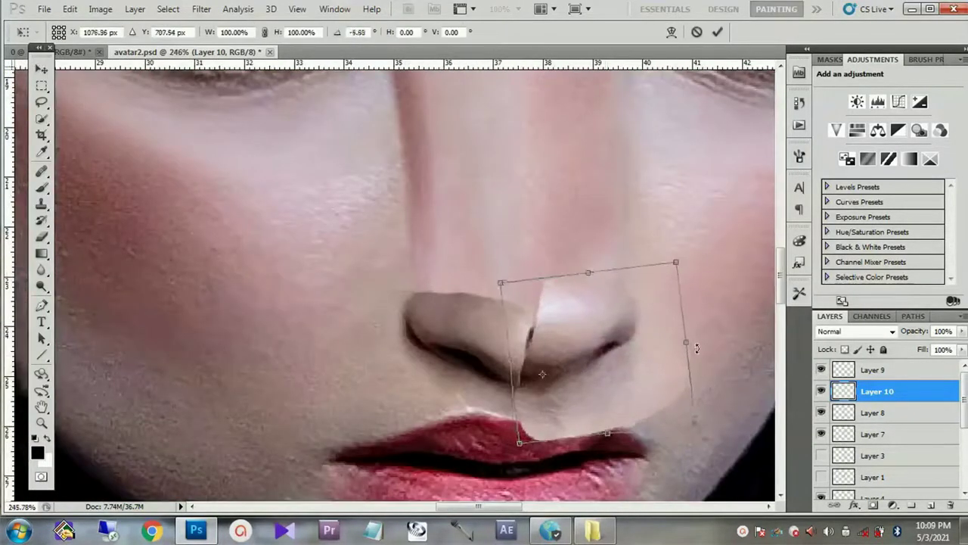
{"action": "scroll", "coordinate": [564, 386], "scroll_direction": "down", "scroll_amount": 3}
{"action": "scroll", "coordinate": [586, 382], "scroll_direction": "up", "scroll_amount": 3}
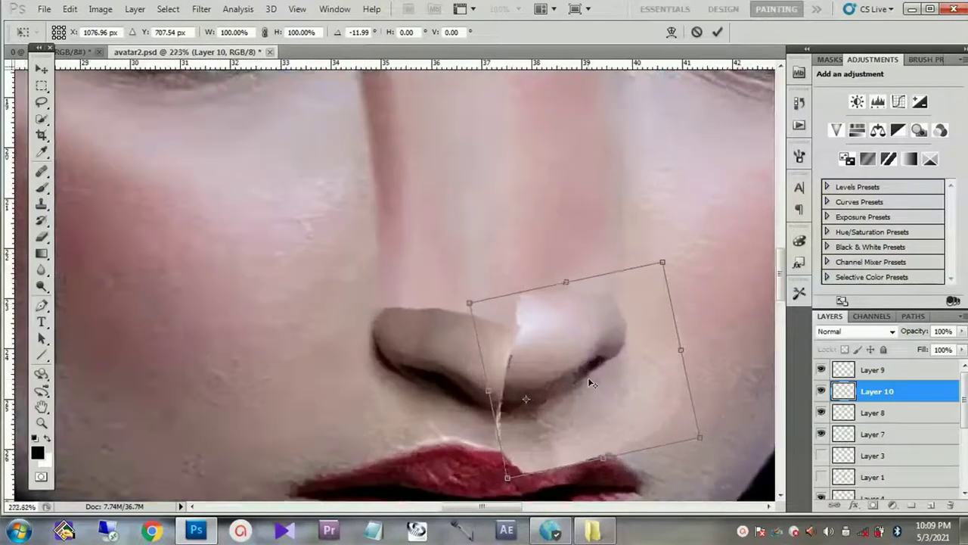
{"action": "left_click_drag", "start_coordinate": [680, 374], "coordinate": [679, 370]}
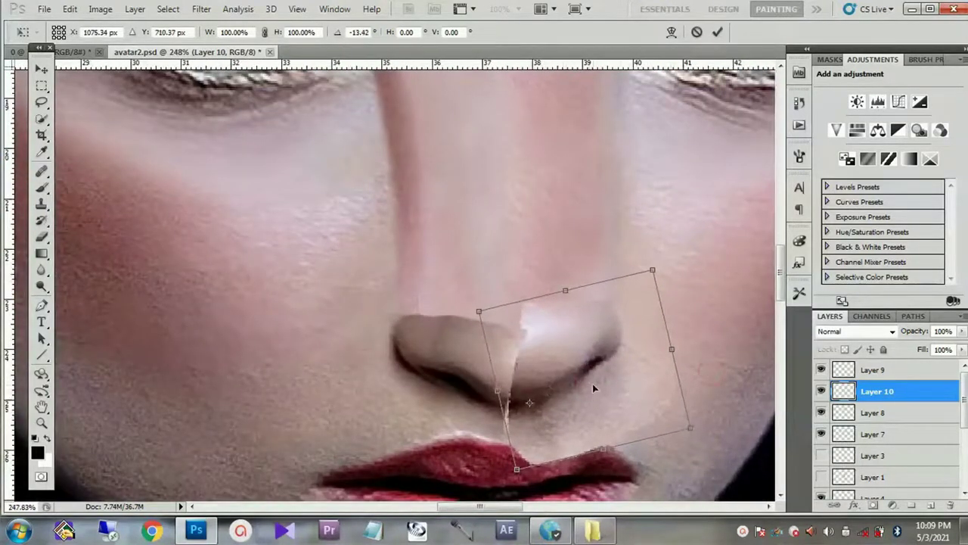
{"action": "key", "text": "Return"}
Step: Start a new warp transform on the nose patch
{"action": "key", "text": "ctrl+t"}
{"action": "right_click", "coordinate": [579, 151]}
{"action": "left_click", "coordinate": [609, 262]}
Step: Finish warping the patch's top edge and clone skin over the nostril seam
{"action": "left_click_drag", "start_coordinate": [502, 298], "coordinate": [506, 312]}
{"action": "key", "text": "Return"}
{"action": "key", "text": "alt+bracketright"}
{"action": "key", "text": "b"}
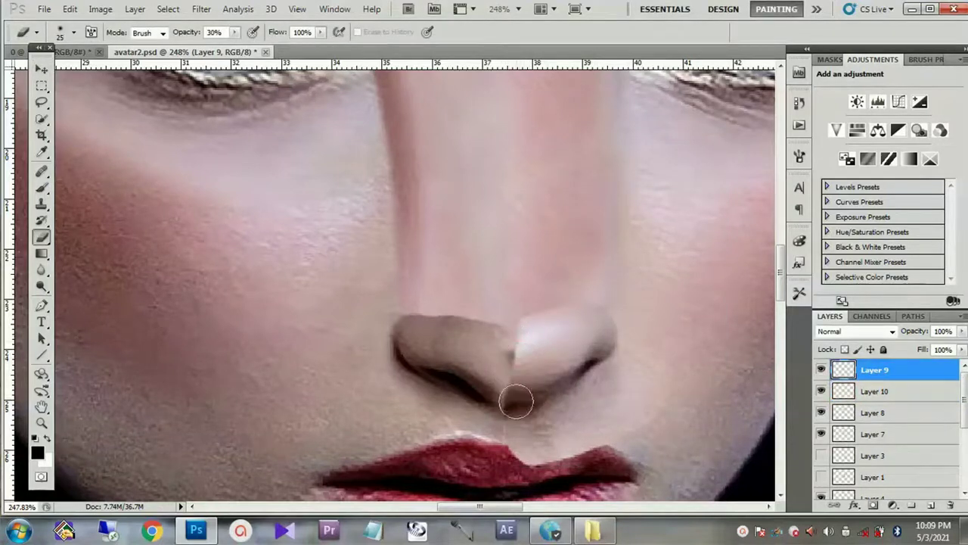
{"action": "scroll", "coordinate": [518, 399], "scroll_direction": "up", "scroll_amount": 2}
{"action": "left_click", "coordinate": [522, 381], "text": "ctrl"}
{"action": "key", "text": "s"}
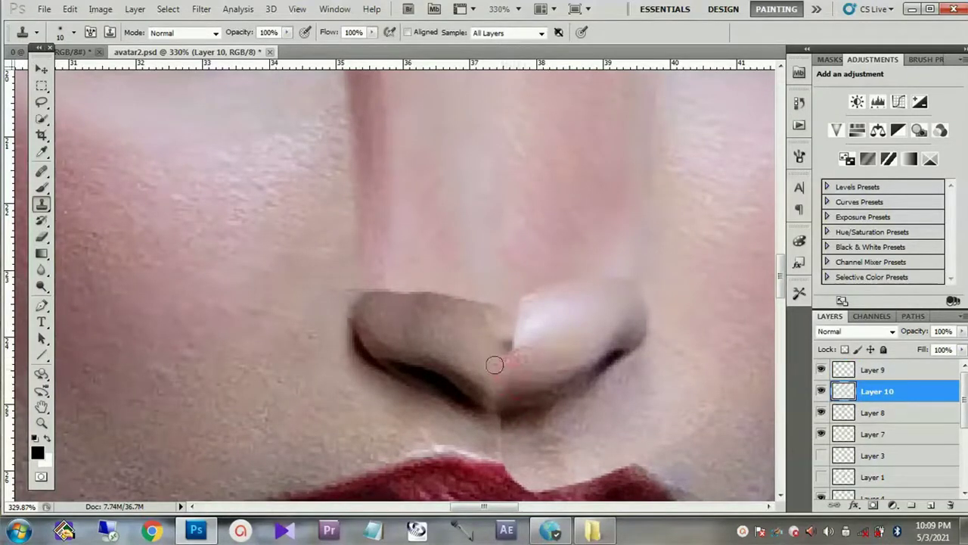
{"action": "left_click_drag", "start_coordinate": [510, 348], "coordinate": [529, 326]}
{"action": "scroll", "coordinate": [555, 339], "scroll_direction": "down", "scroll_amount": 3}
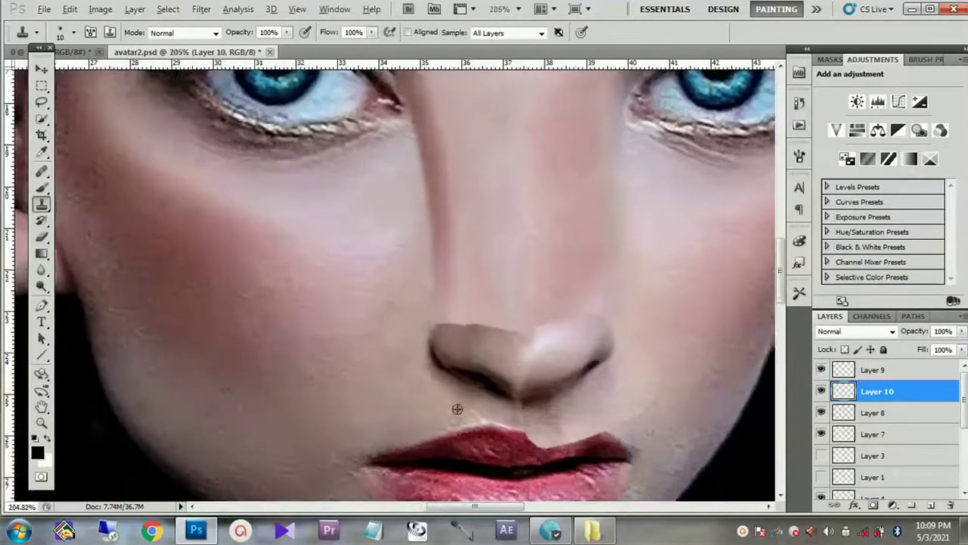
{"action": "scroll", "coordinate": [458, 407], "scroll_direction": "up", "scroll_amount": 2}
Step: Merge Layer 10 into Layer 9 and clone shading just below the nostril
{"action": "key", "text": "e"}
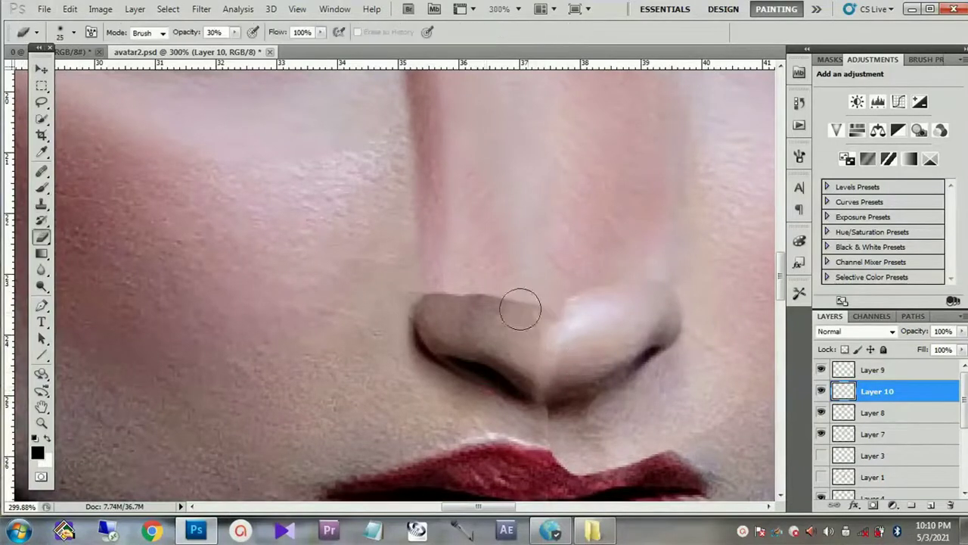
{"action": "key", "text": "ctrl+e"}
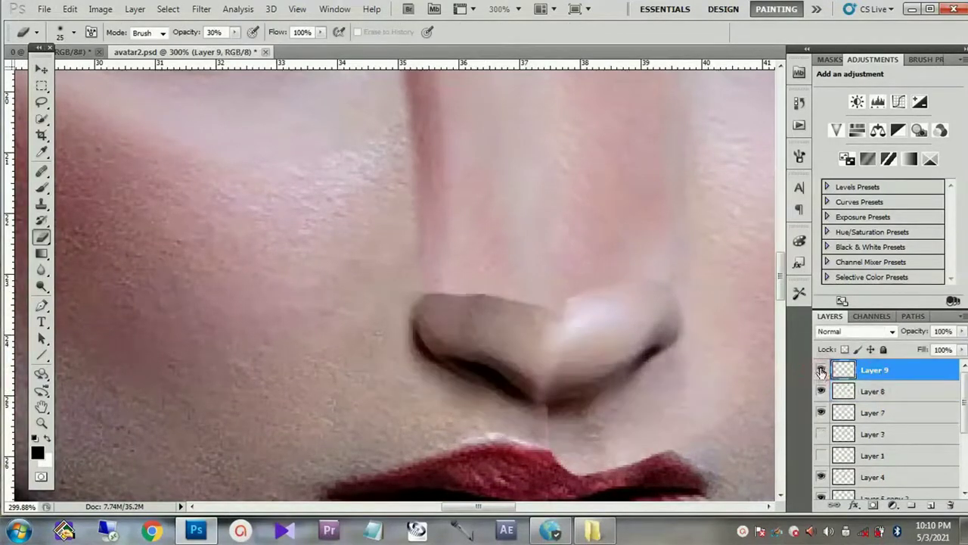
{"action": "scroll", "coordinate": [518, 409], "scroll_direction": "down", "scroll_amount": 2}
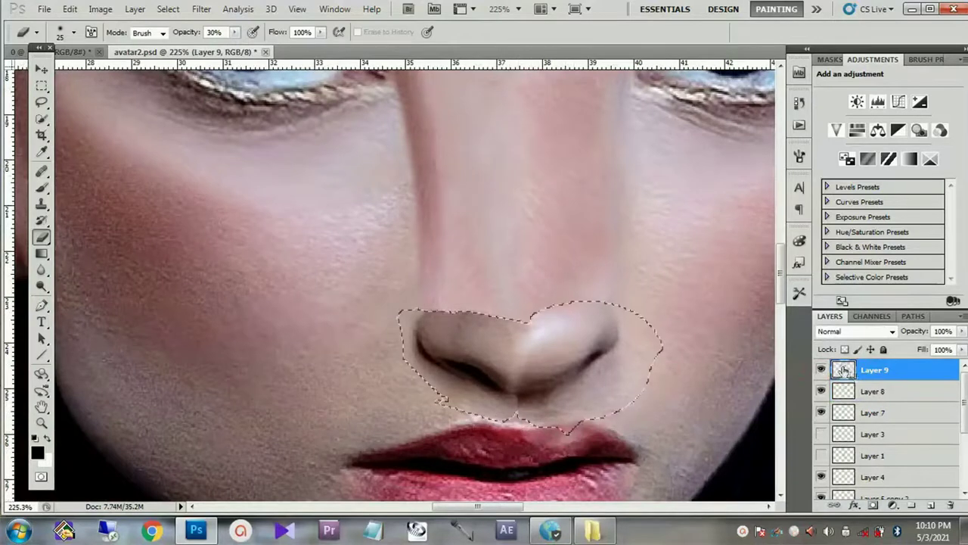
{"action": "key", "text": "s"}
{"action": "scroll", "coordinate": [529, 408], "scroll_direction": "up", "scroll_amount": 1}
{"action": "scroll", "coordinate": [519, 391], "scroll_direction": "up", "scroll_amount": 1}
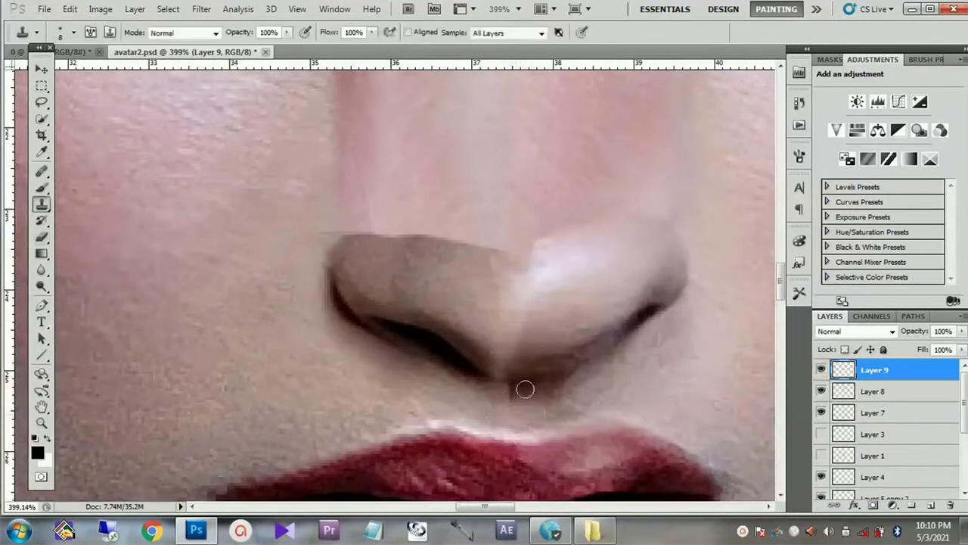
{"action": "left_click_drag", "start_coordinate": [480, 370], "coordinate": [485, 357]}
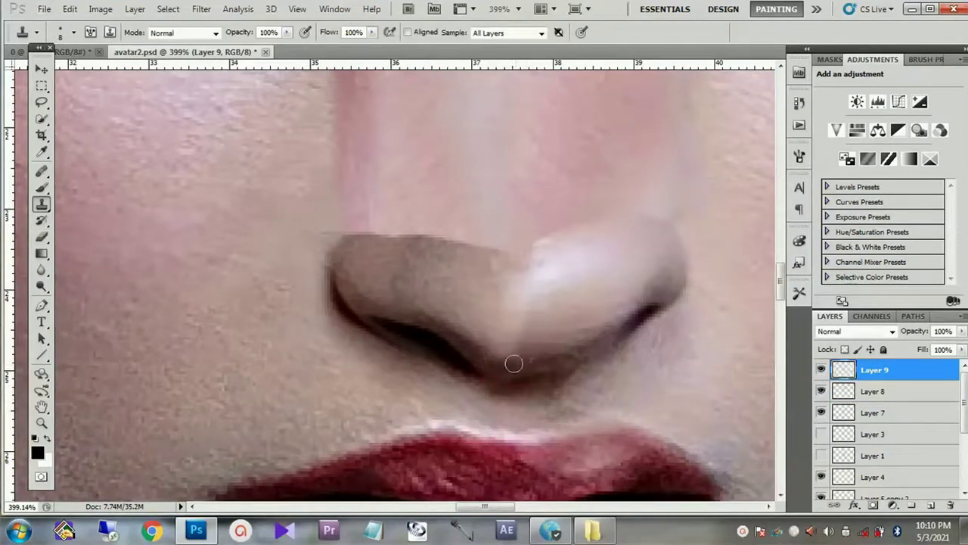
{"action": "scroll", "coordinate": [511, 302], "scroll_direction": "down", "scroll_amount": 2}
{"action": "key", "text": "b"}
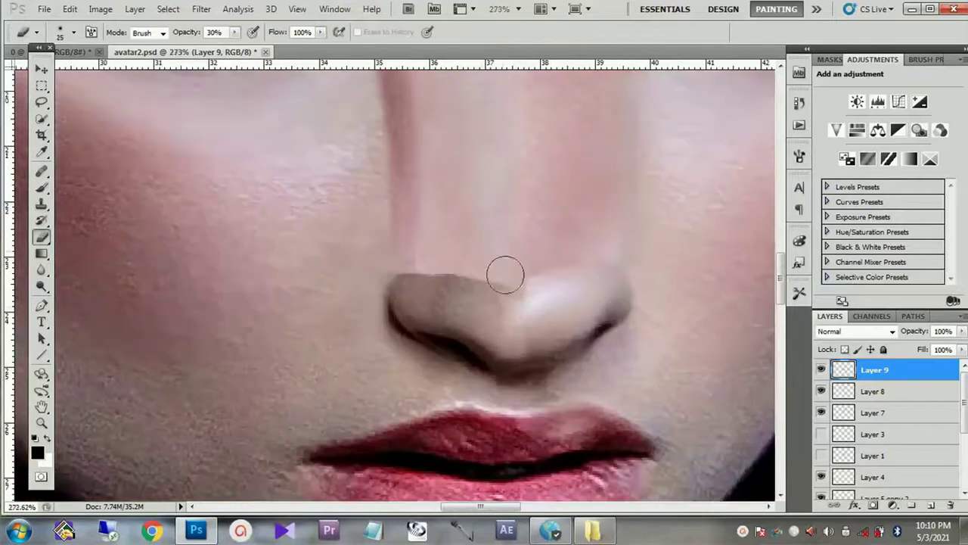
{"action": "scroll", "coordinate": [443, 276], "scroll_direction": "down", "scroll_amount": 3}
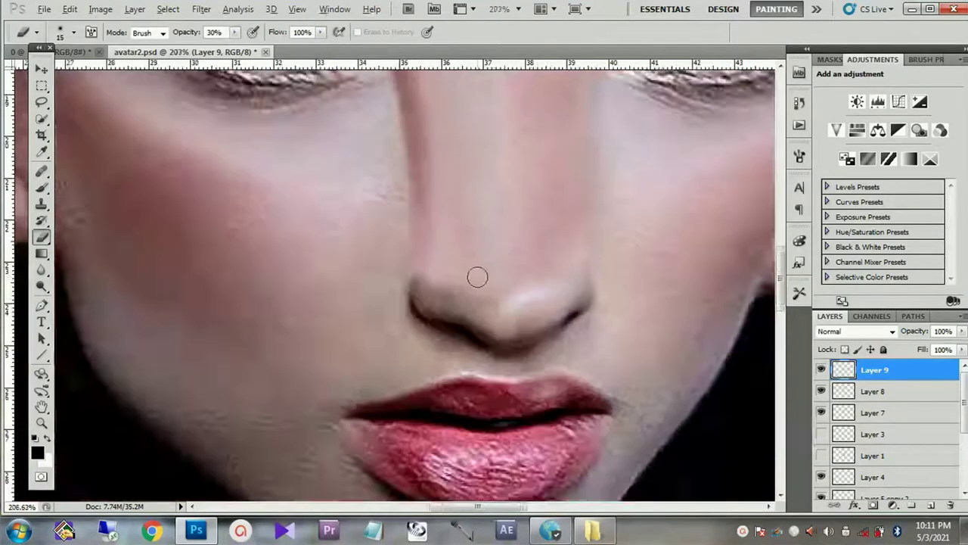
{"action": "scroll", "coordinate": [478, 216], "scroll_direction": "up", "scroll_amount": 3}
Step: Toggle Layer 9 to compare the nose, then add a Curves adjustment layer
{"action": "left_click", "coordinate": [821, 369]}
{"action": "key", "text": "v"}
{"action": "left_click", "coordinate": [296, 8]}
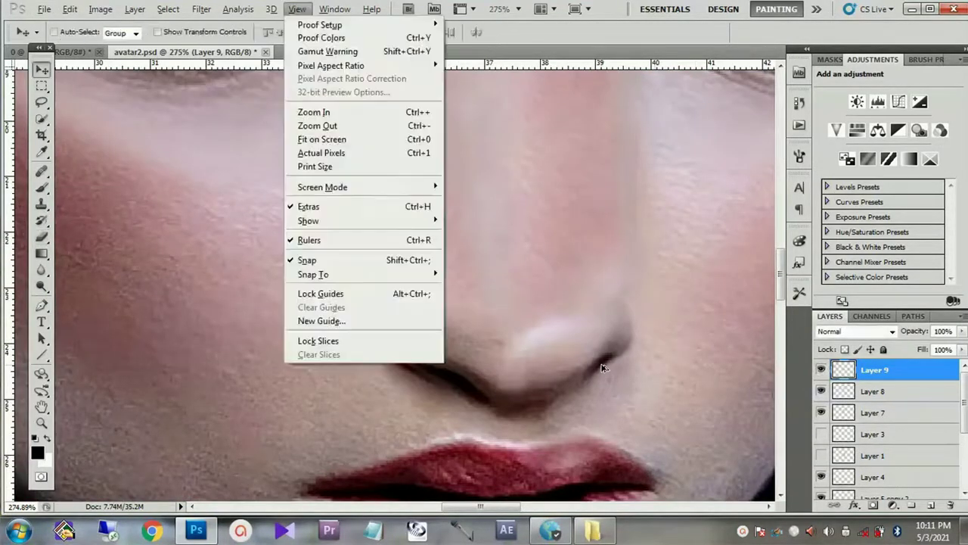
{"action": "scroll", "coordinate": [454, 303], "scroll_direction": "down", "scroll_amount": 2}
{"action": "key", "text": "ctrl+l"}
{"action": "key", "text": "Escape"}
{"action": "left_click", "coordinate": [821, 369]}
{"action": "left_click", "coordinate": [821, 370]}
{"action": "key", "text": "b"}
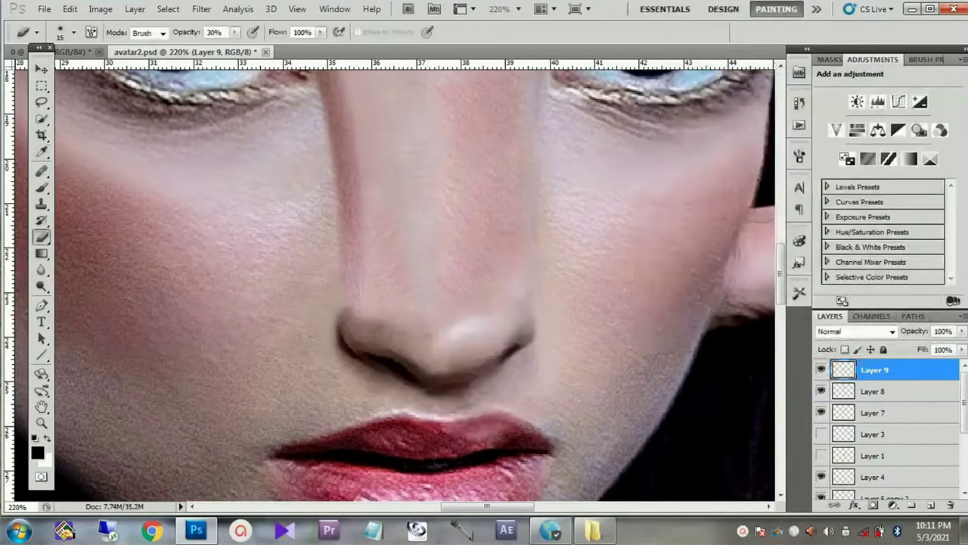
{"action": "left_click", "coordinate": [895, 505]}
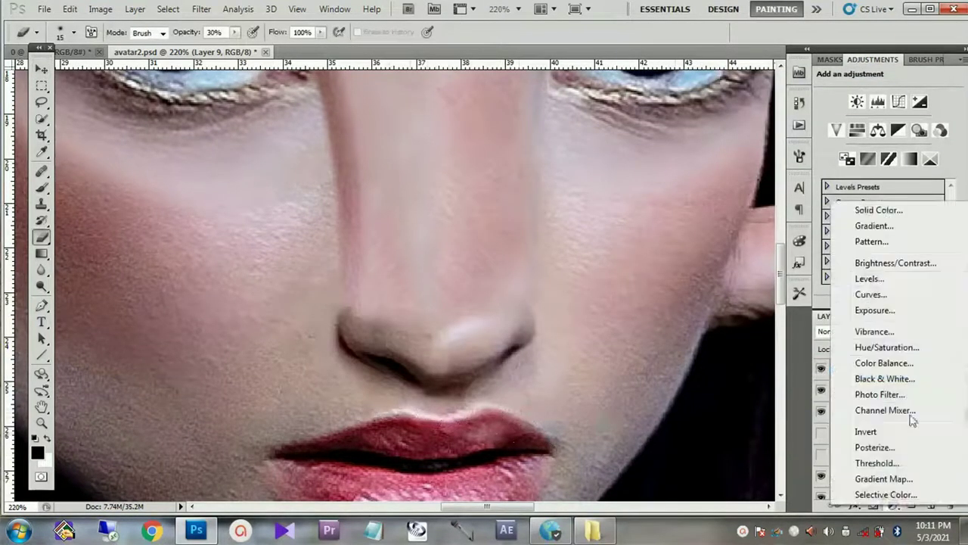
{"action": "left_click", "coordinate": [870, 294]}
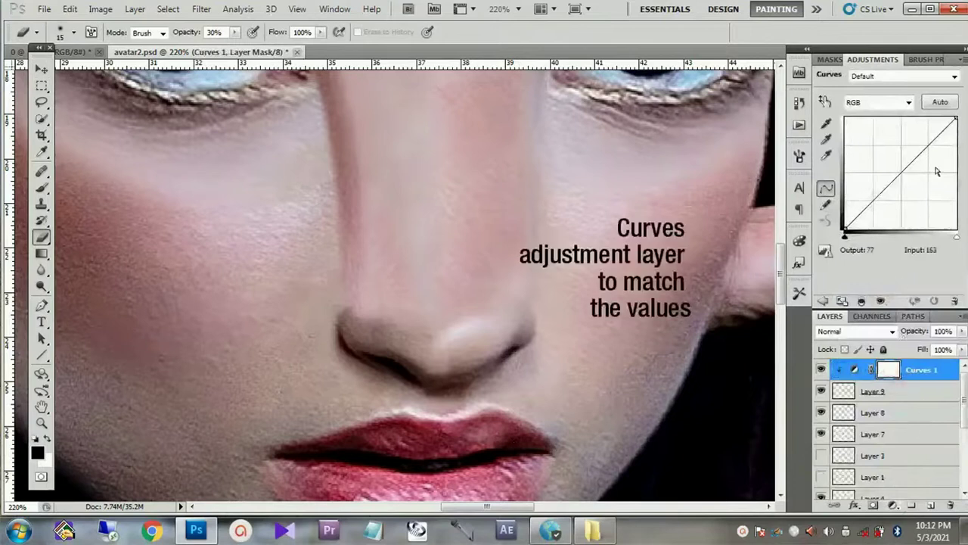
Step: Brighten with Curves, invert its mask, and paint it back around the left nostril
{"action": "left_click_drag", "start_coordinate": [927, 141], "coordinate": [910, 135]}
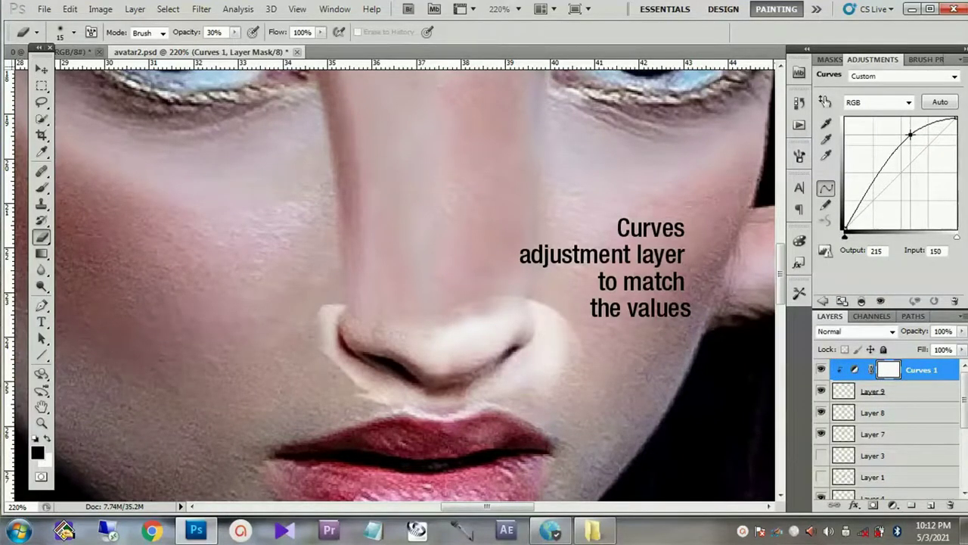
{"action": "left_click_drag", "start_coordinate": [910, 134], "coordinate": [905, 136]}
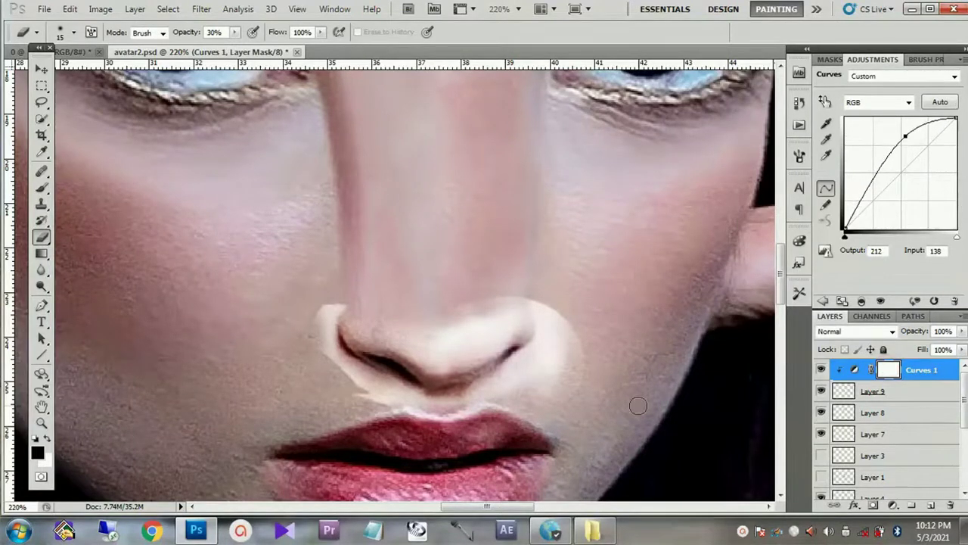
{"action": "key", "text": "ctrl+i"}
{"action": "key", "text": "x"}
{"action": "key", "text": "b"}
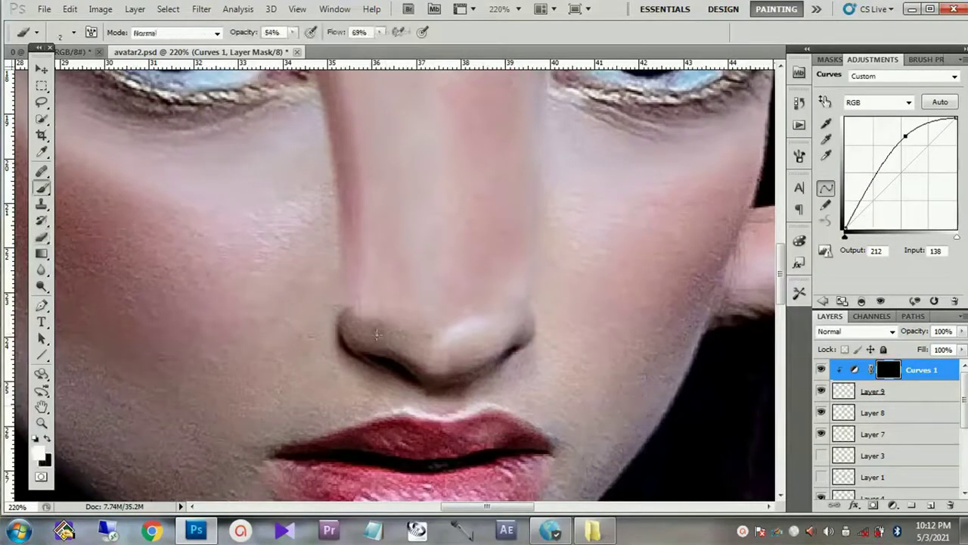
{"action": "key", "text": "bracketright"}
{"action": "key", "text": "bracketright"}
{"action": "key", "text": "bracketright"}
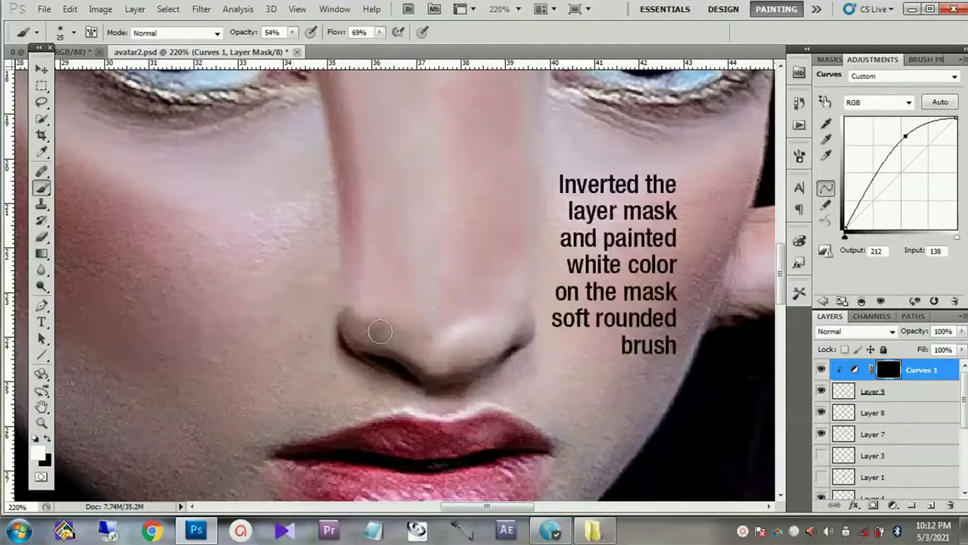
{"action": "mouse_move", "coordinate": [362, 324]}
{"action": "left_mouse_down"}
{"action": "mouse_move", "coordinate": [353, 310]}
{"action": "mouse_move", "coordinate": [377, 333]}
{"action": "mouse_move", "coordinate": [346, 320]}
{"action": "mouse_move", "coordinate": [396, 328]}
{"action": "mouse_move", "coordinate": [405, 350]}
{"action": "left_mouse_up"}
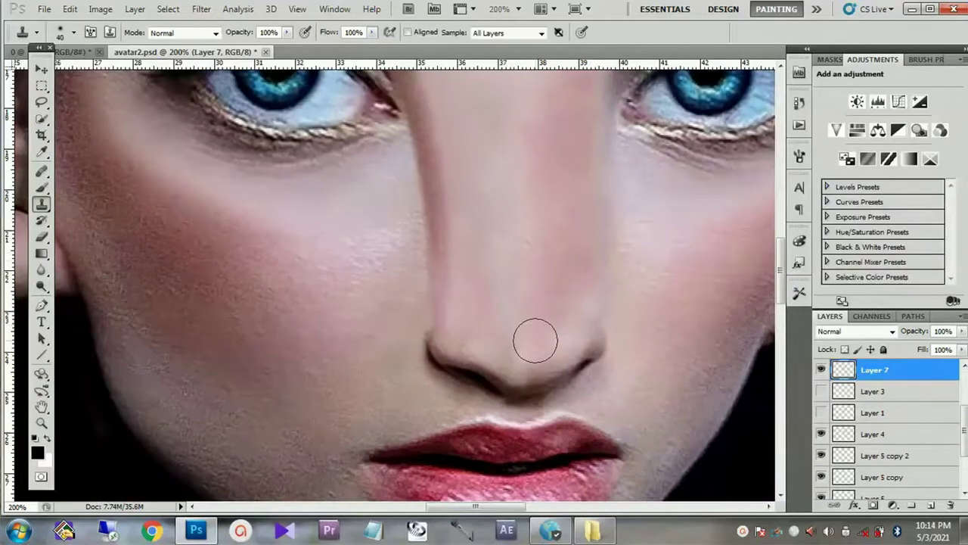
Step: Clone away the nose-tip blemish and add a new empty Layer 10
{"action": "left_click_drag", "start_coordinate": [538, 339], "coordinate": [555, 335]}
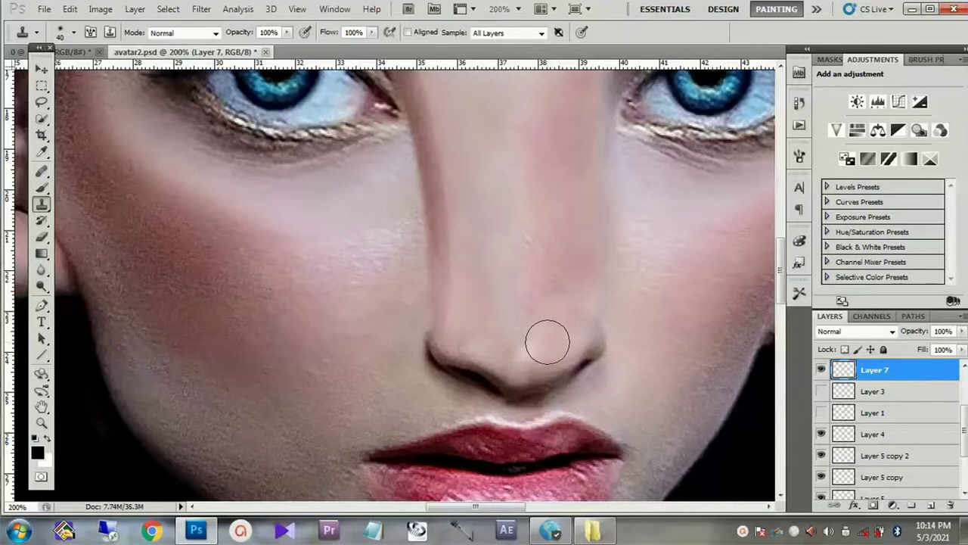
{"action": "scroll", "coordinate": [953, 407], "scroll_direction": "up", "scroll_amount": 3}
{"action": "key", "text": "ctrl+shift+alt+n"}
{"action": "left_click_drag", "start_coordinate": [536, 335], "coordinate": [530, 350]}
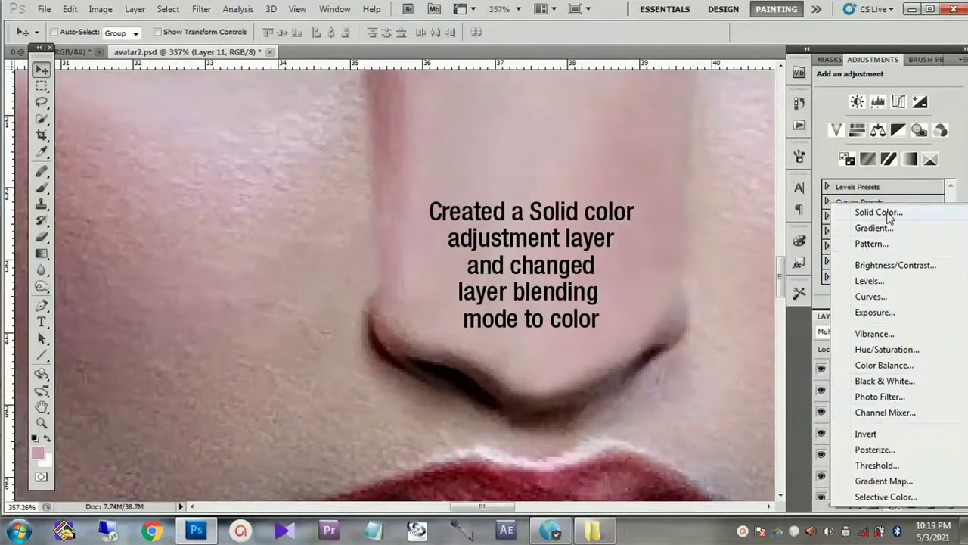
Step: Add a pink Solid Color fill layer in Color blend mode with inverted mask
{"action": "left_click", "coordinate": [877, 213]}
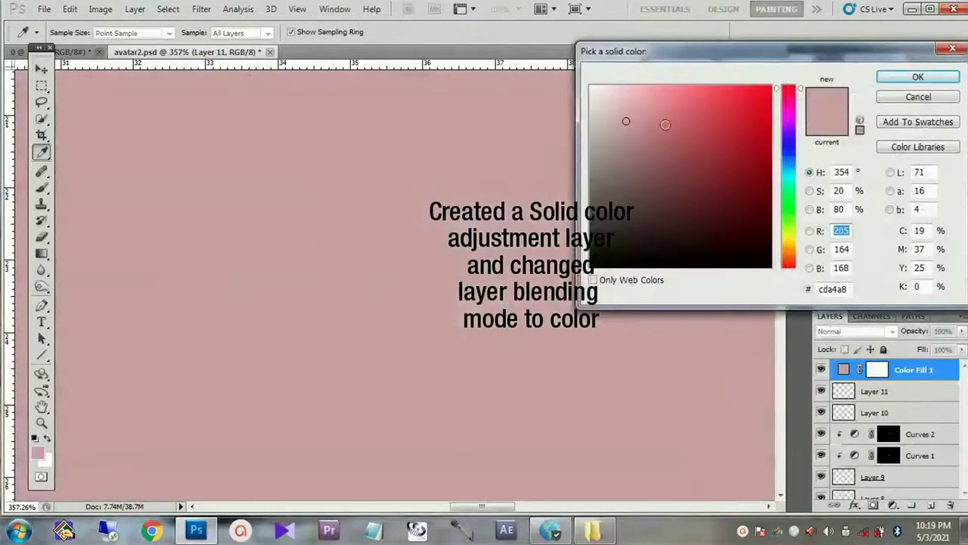
{"action": "left_click", "coordinate": [664, 114]}
{"action": "left_click", "coordinate": [915, 76]}
{"action": "left_click", "coordinate": [863, 330]}
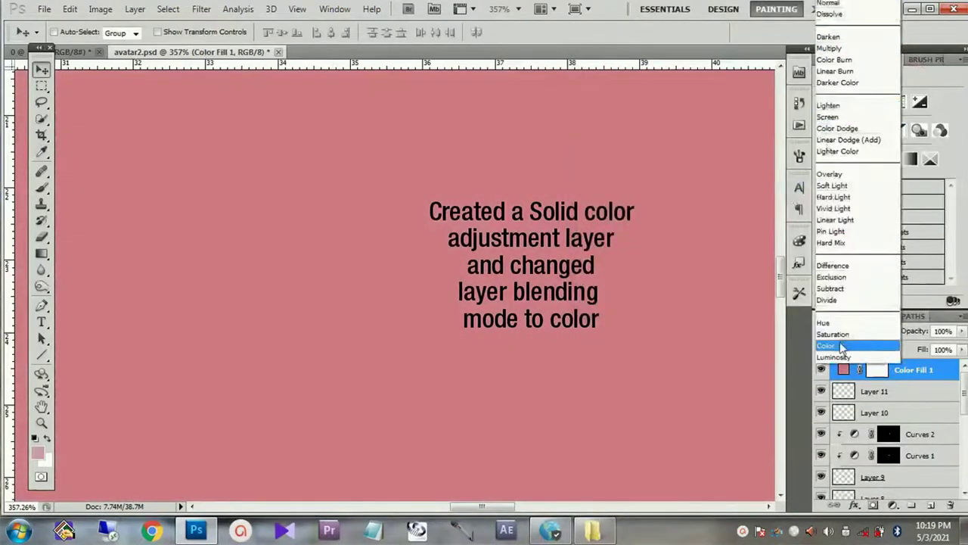
{"action": "left_click", "coordinate": [828, 345]}
{"action": "left_click", "coordinate": [877, 369]}
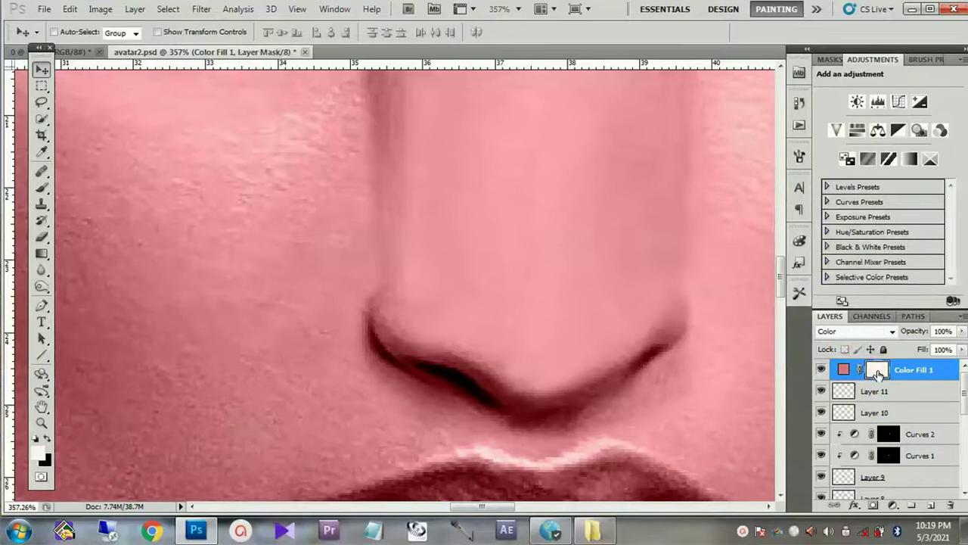
{"action": "scroll", "coordinate": [313, 346], "scroll_direction": "down", "scroll_amount": 5}
{"action": "key", "text": "ctrl+i"}
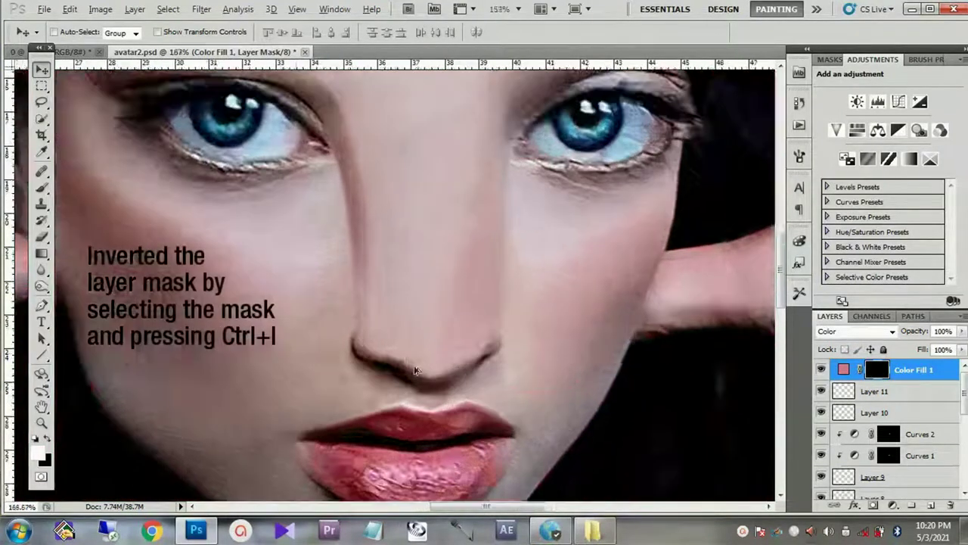
Step: Set a small hard round brush at 100% opacity for painting the nostril rims
{"action": "scroll", "coordinate": [417, 389], "scroll_direction": "up", "scroll_amount": 5}
{"action": "key", "text": "b"}
{"action": "left_click", "coordinate": [74, 32]}
{"action": "double_click", "coordinate": [101, 130]}
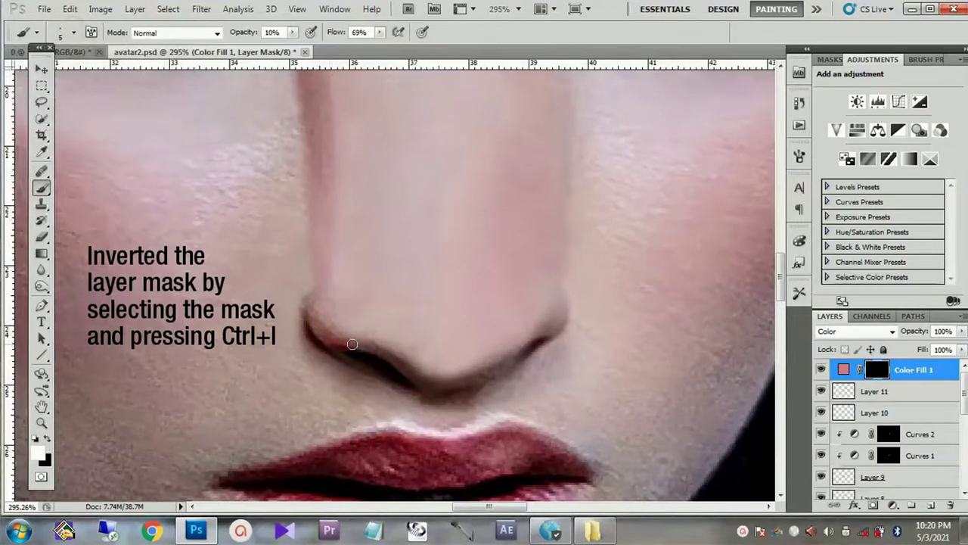
{"action": "left_click", "coordinate": [73, 33]}
{"action": "double_click", "coordinate": [111, 131]}
{"action": "key", "text": "0"}
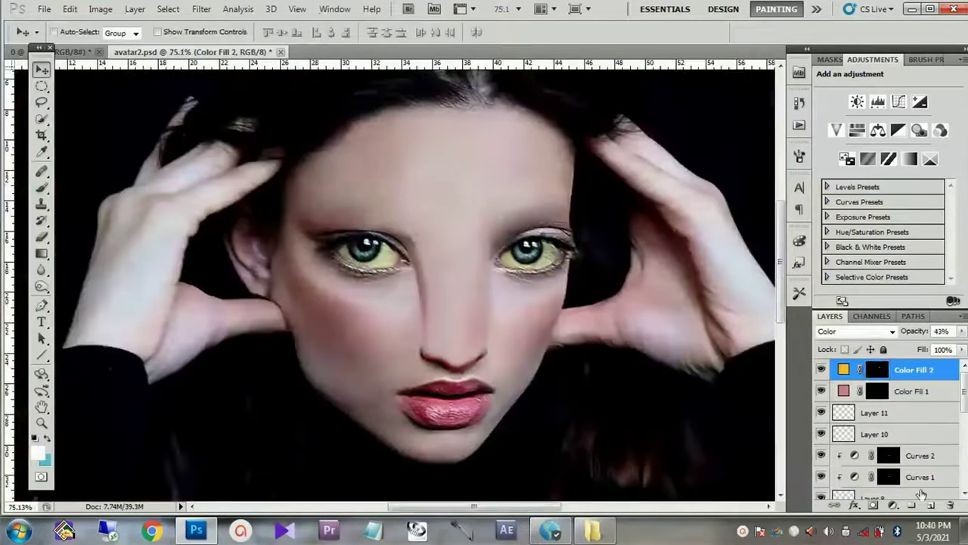
{"action": "left_click", "coordinate": [893, 506]}
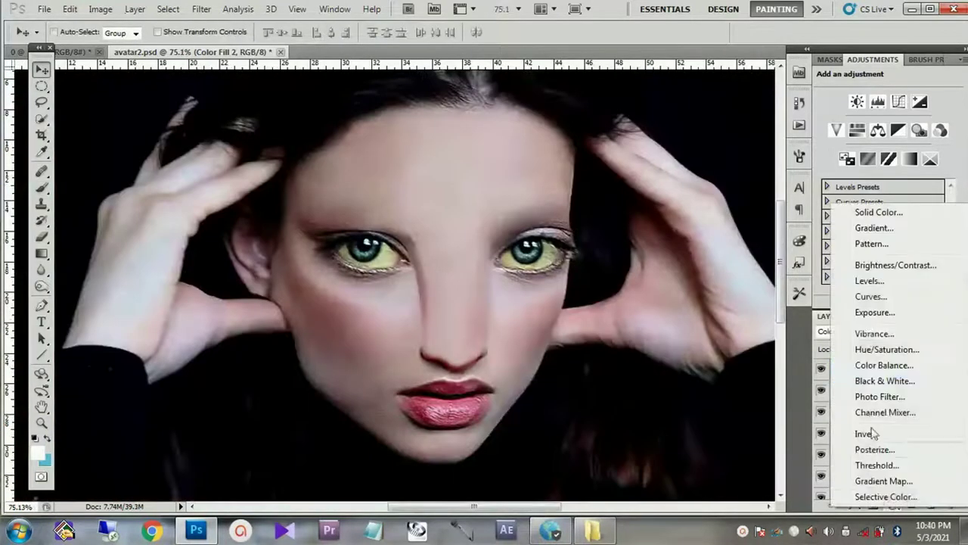
Step: Add Color Balance: midtones Cyan -100, Blue +100; highlights -6, -17, +13
{"action": "left_click", "coordinate": [897, 370]}
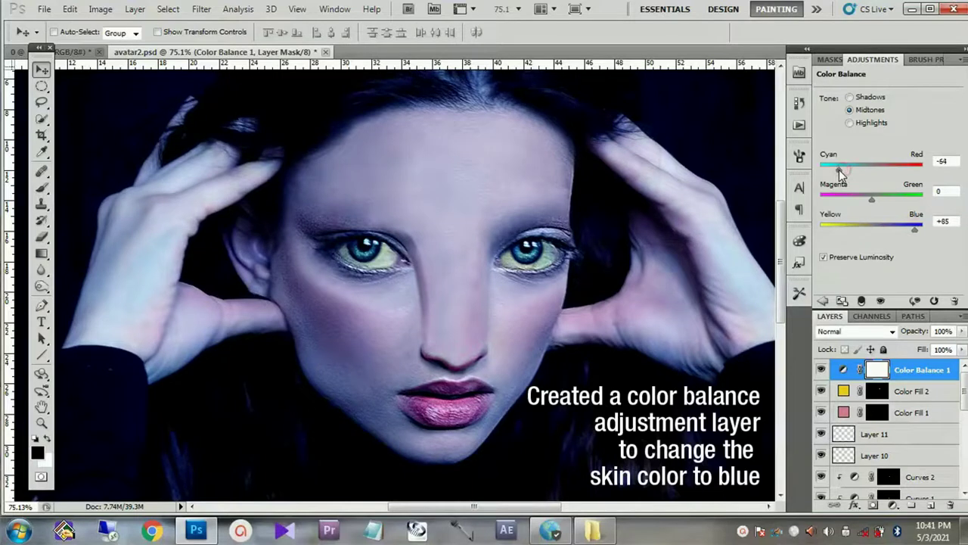
{"action": "left_click_drag", "start_coordinate": [914, 229], "coordinate": [922, 230]}
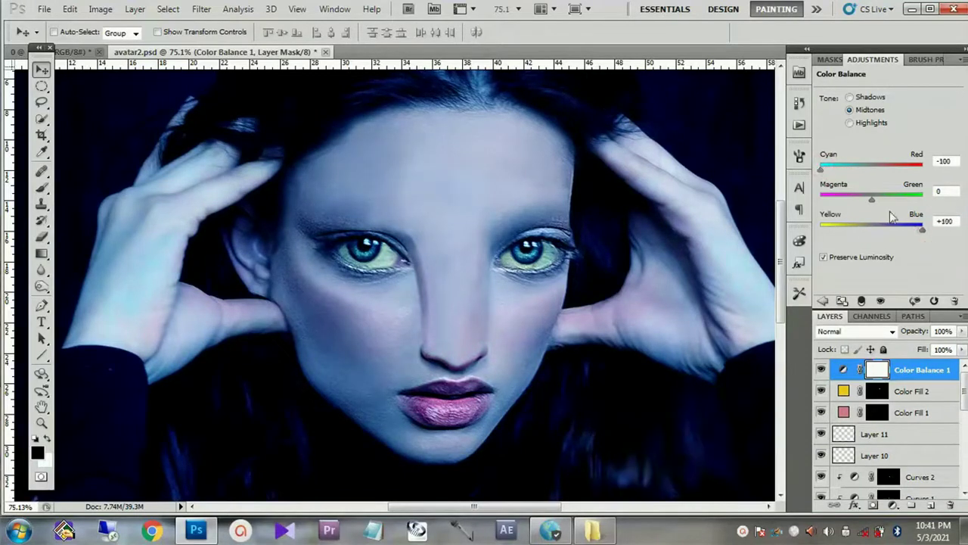
{"action": "left_click", "coordinate": [849, 123]}
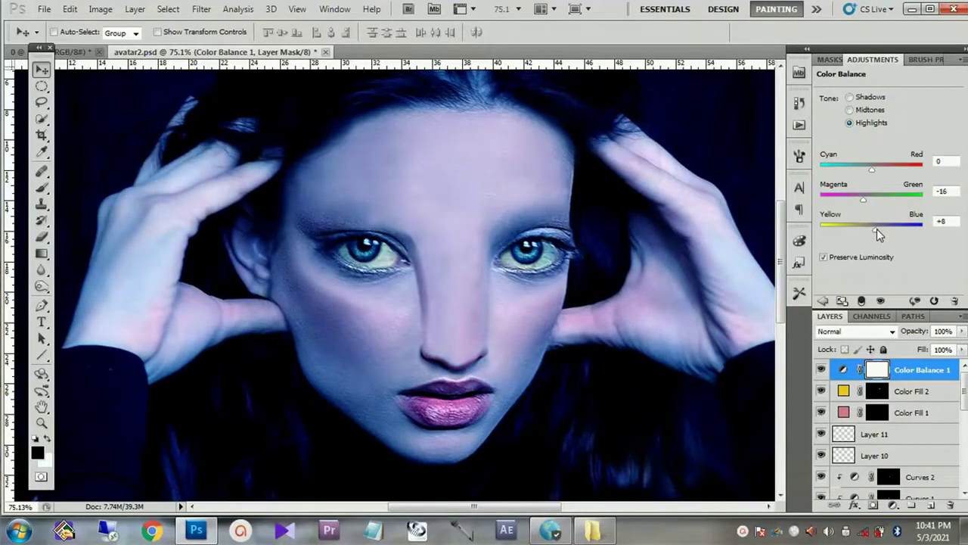
{"action": "left_click_drag", "start_coordinate": [874, 230], "coordinate": [875, 230]}
{"action": "left_click_drag", "start_coordinate": [872, 168], "coordinate": [827, 170]}
{"action": "left_click", "coordinate": [870, 110]}
{"action": "mouse_move", "coordinate": [922, 230]}
{"action": "left_mouse_down"}
{"action": "mouse_move", "coordinate": [876, 231]}
{"action": "mouse_move", "coordinate": [896, 236]}
{"action": "left_mouse_up"}
{"action": "left_click", "coordinate": [849, 97]}
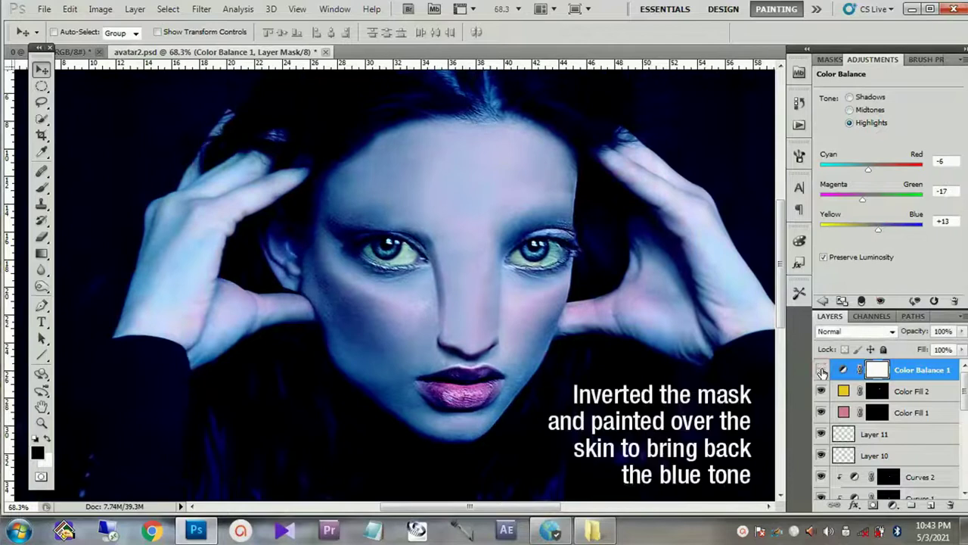
Step: Invert Color Balance 1's mask and set up a white brush at low opacity
{"action": "key", "text": "ctrl+i"}
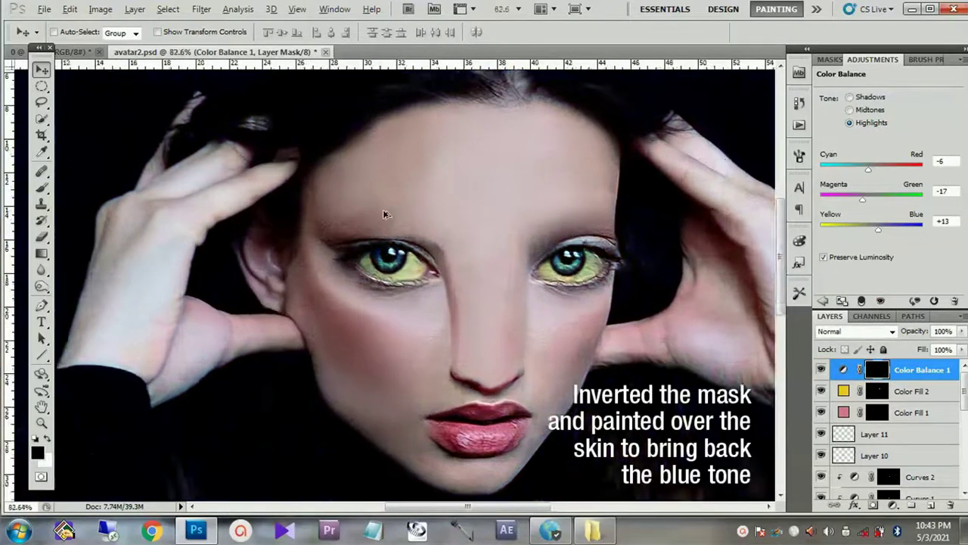
{"action": "scroll", "coordinate": [384, 212], "scroll_direction": "up", "scroll_amount": 3}
{"action": "key", "text": "b"}
{"action": "key", "text": "x"}
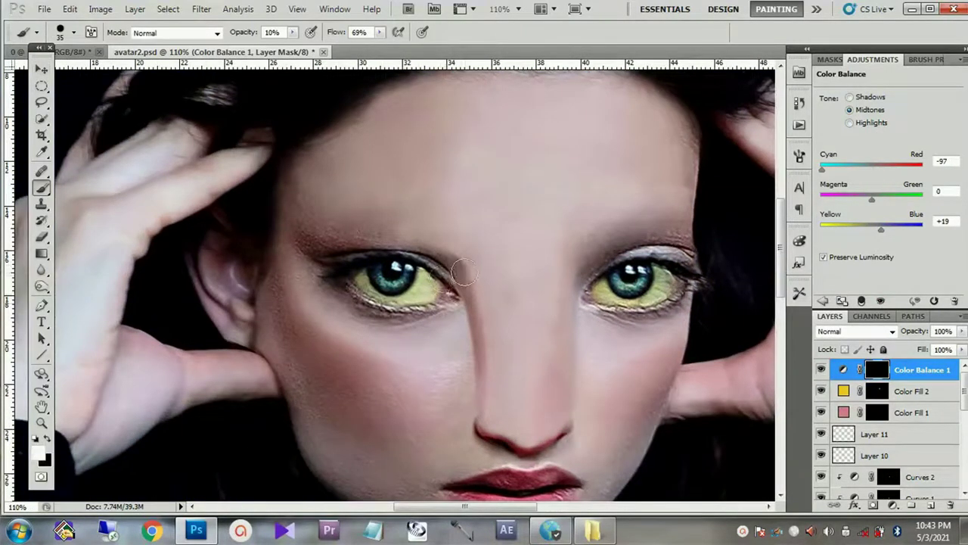
{"action": "key", "text": "2"}
{"action": "key", "text": "3"}
Step: Paint the blue tint back onto the forehead, temples and ear
{"action": "mouse_move", "coordinate": [502, 162]}
{"action": "left_mouse_down"}
{"action": "mouse_move", "coordinate": [309, 205]}
{"action": "mouse_move", "coordinate": [252, 314]}
{"action": "mouse_move", "coordinate": [287, 333]}
{"action": "left_mouse_up"}
{"action": "scroll", "coordinate": [288, 318], "scroll_direction": "up", "scroll_amount": 1}
{"action": "key", "text": "]"}
{"action": "key", "text": "]"}
{"action": "key", "text": "]"}
{"action": "left_click_drag", "start_coordinate": [363, 167], "coordinate": [454, 303]}
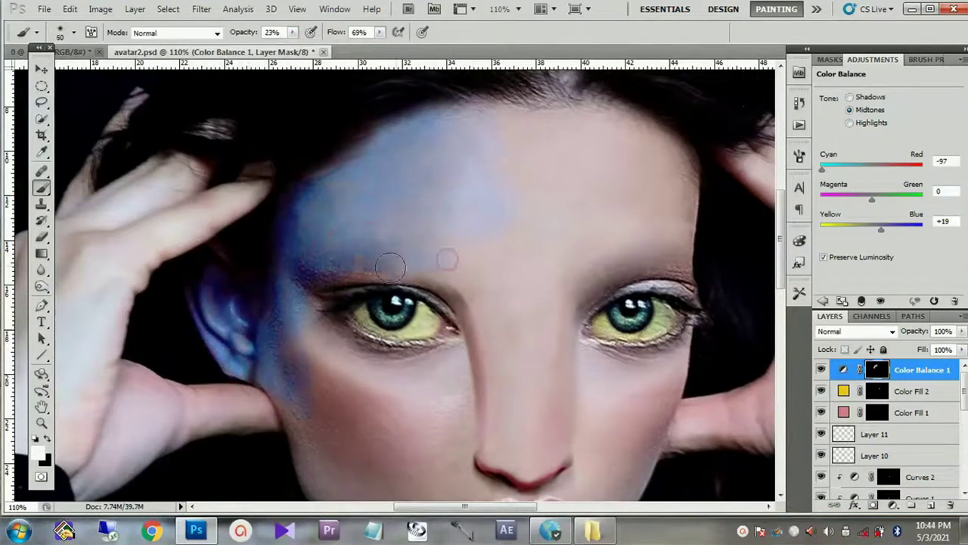
{"action": "left_click_drag", "start_coordinate": [378, 257], "coordinate": [559, 132]}
Step: With a slightly smaller brush, paint the tint across the lower face and jaw
{"action": "scroll", "coordinate": [482, 199], "scroll_direction": "down", "scroll_amount": 2}
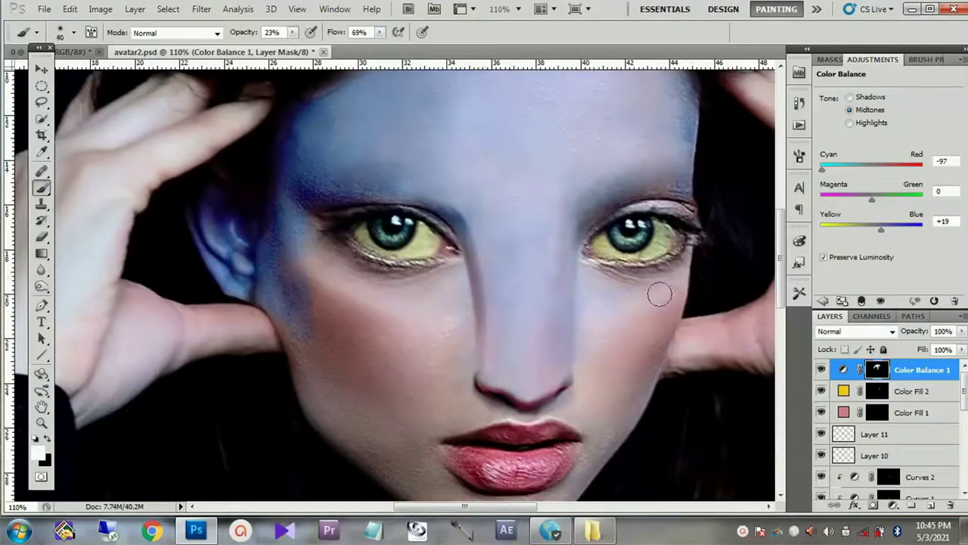
{"action": "scroll", "coordinate": [454, 250], "scroll_direction": "down", "scroll_amount": 1}
{"action": "key", "text": "["}
{"action": "scroll", "coordinate": [363, 408], "scroll_direction": "down", "scroll_amount": 1}
{"action": "key", "text": "["}
{"action": "key", "text": "["}
{"action": "key", "text": "["}
{"action": "mouse_move", "coordinate": [331, 376]}
{"action": "left_mouse_down"}
{"action": "mouse_move", "coordinate": [363, 424]}
{"action": "mouse_move", "coordinate": [454, 348]}
{"action": "mouse_move", "coordinate": [583, 331]}
{"action": "mouse_move", "coordinate": [587, 403]}
{"action": "left_mouse_up"}
{"action": "scroll", "coordinate": [443, 292], "scroll_direction": "down", "scroll_amount": 1}
{"action": "scroll", "coordinate": [416, 341], "scroll_direction": "up", "scroll_amount": 1}
Step: Retune the brush size and opacity for detail painting on the mask
{"action": "key", "text": "7"}
{"action": "key", "text": "3"}
{"action": "key", "text": "["}
{"action": "key", "text": "["}
{"action": "scroll", "coordinate": [364, 443], "scroll_direction": "up", "scroll_amount": 1}
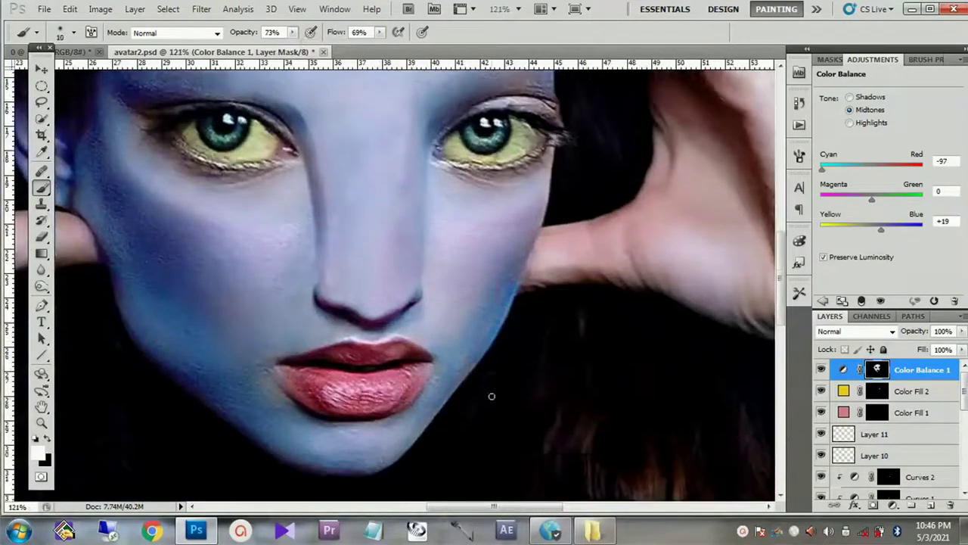
{"action": "scroll", "coordinate": [364, 443], "scroll_direction": "up", "scroll_amount": 1}
{"action": "key", "text": "bracketright"}
{"action": "key", "text": "5"}
{"action": "key", "text": "6"}
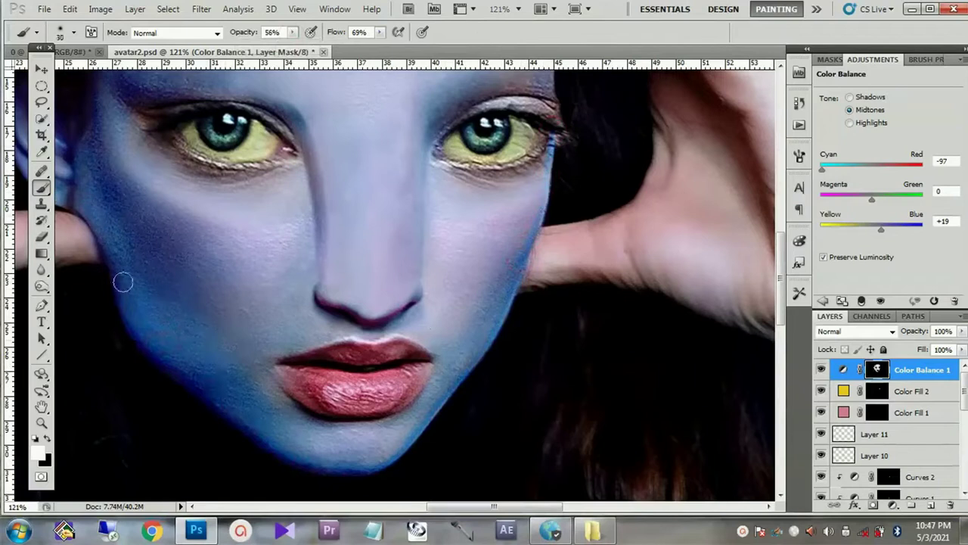
{"action": "scroll", "coordinate": [379, 429], "scroll_direction": "up", "scroll_amount": 1}
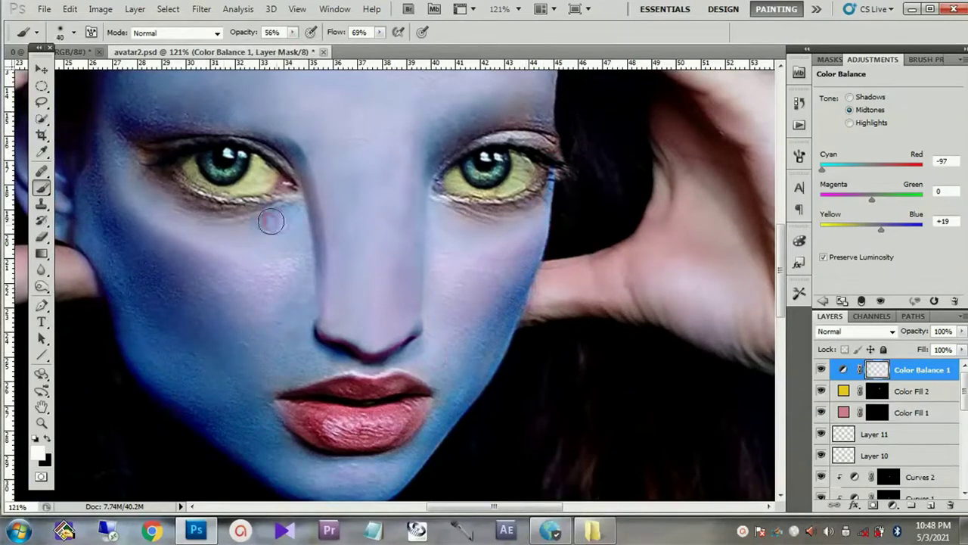
{"action": "scroll", "coordinate": [270, 217], "scroll_direction": "up", "scroll_amount": 1}
{"action": "key", "text": "bracketright"}
{"action": "key", "text": "bracketright"}
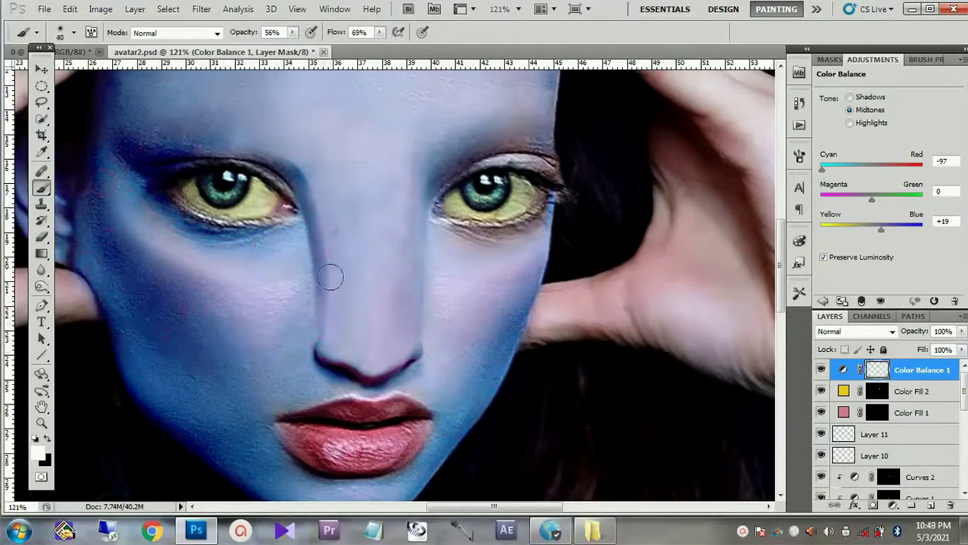
{"action": "scroll", "coordinate": [439, 367], "scroll_direction": "down", "scroll_amount": 1}
{"action": "scroll", "coordinate": [438, 368], "scroll_direction": "up", "scroll_amount": 5}
Step: Pick a smaller brush size and set the brush opacity to 20%
{"action": "left_click", "coordinate": [74, 33]}
{"action": "key", "text": "Return"}
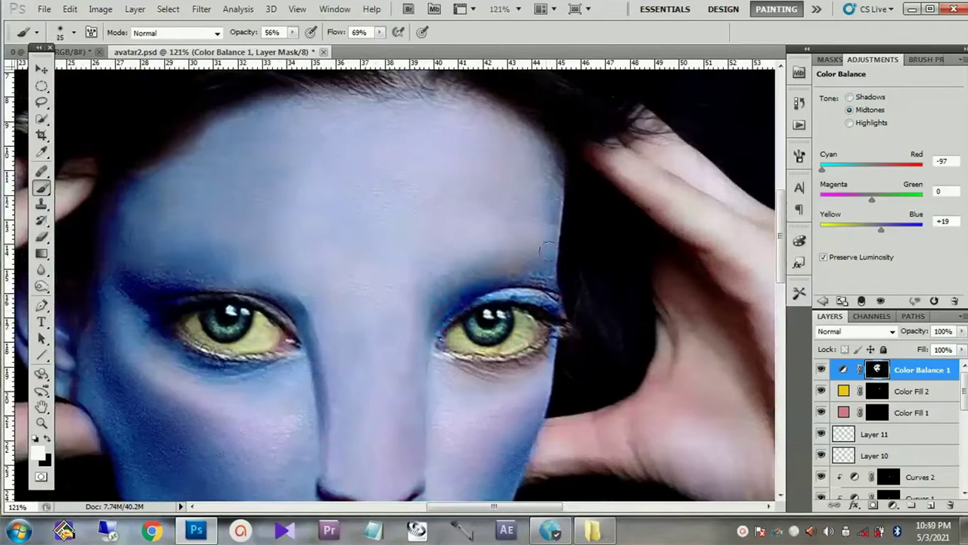
{"action": "key", "text": "2"}
{"action": "scroll", "coordinate": [373, 269], "scroll_direction": "up", "scroll_amount": 1}
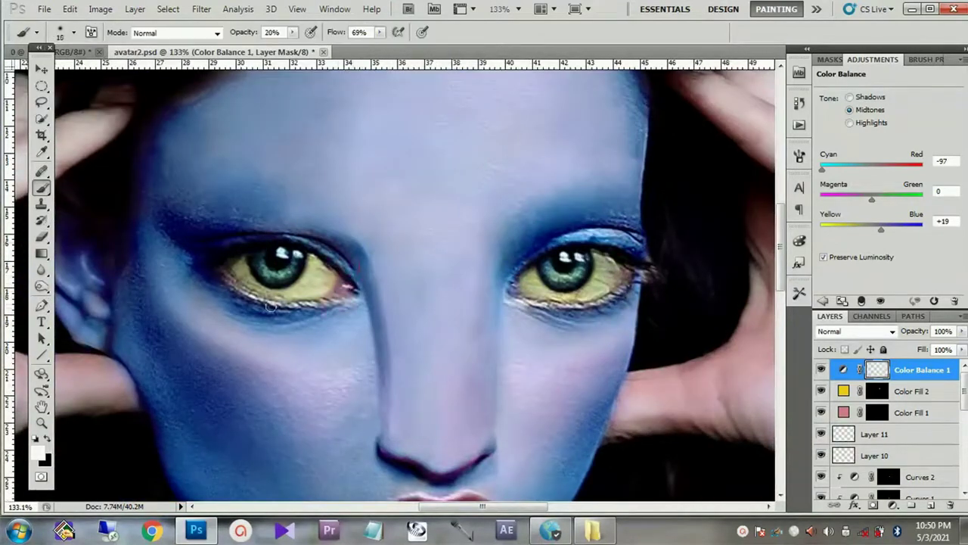
{"action": "scroll", "coordinate": [344, 280], "scroll_direction": "up", "scroll_amount": 1}
Step: Paint black over the right eye's inner corner to hide the tint there
{"action": "key", "text": "x"}
{"action": "left_click_drag", "start_coordinate": [569, 293], "coordinate": [561, 279]}
{"action": "scroll", "coordinate": [351, 286], "scroll_direction": "down", "scroll_amount": 3}
{"action": "key", "text": "v"}
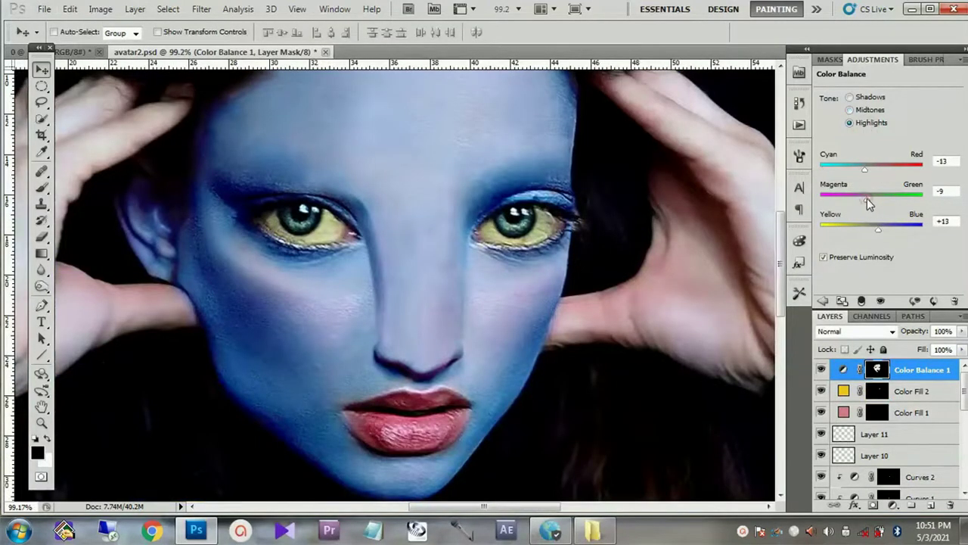
Step: Nudge the Color Balance highlights further toward cyan
{"action": "left_click_drag", "start_coordinate": [858, 173], "coordinate": [855, 168]}
{"action": "scroll", "coordinate": [612, 231], "scroll_direction": "down", "scroll_amount": 2}
{"action": "scroll", "coordinate": [205, 341], "scroll_direction": "up", "scroll_amount": 3}
Step: At 100% brush opacity and flow, paint blue along the wrist cuff, finger edge and ear rim
{"action": "key", "text": "b"}
{"action": "key", "text": "0"}
{"action": "key", "text": "shift+0"}
{"action": "left_click_drag", "start_coordinate": [331, 406], "coordinate": [351, 400]}
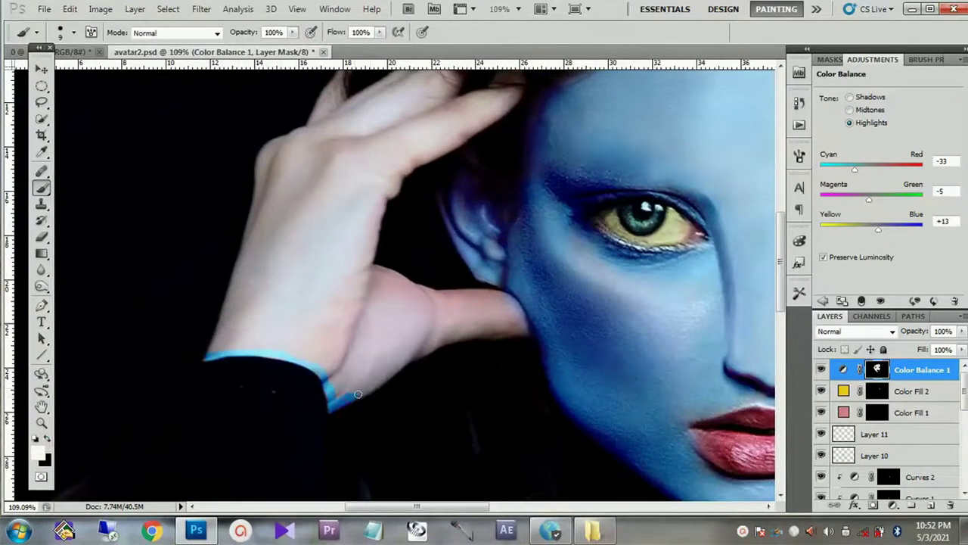
{"action": "scroll", "coordinate": [484, 330], "scroll_direction": "up", "scroll_amount": 2}
{"action": "left_click_drag", "start_coordinate": [484, 338], "coordinate": [541, 324]}
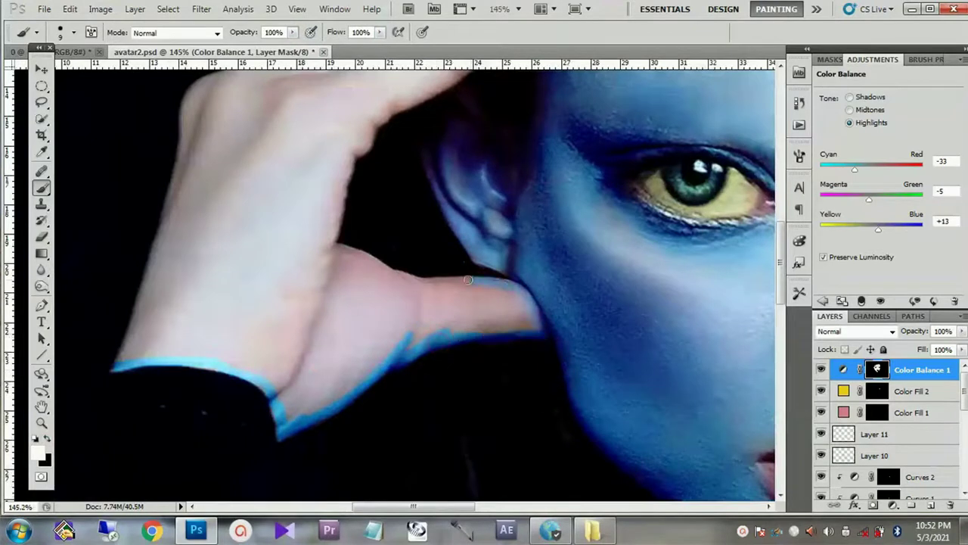
{"action": "left_click_drag", "start_coordinate": [452, 136], "coordinate": [493, 244]}
Step: Paint the finger underside, lower palm, fingertops and back of the hand blue
{"action": "key", "text": "bracketleft"}
{"action": "key", "text": "bracketleft"}
{"action": "mouse_move", "coordinate": [519, 327]}
{"action": "left_mouse_down"}
{"action": "mouse_move", "coordinate": [467, 283]}
{"action": "mouse_move", "coordinate": [308, 400]}
{"action": "mouse_move", "coordinate": [376, 325]}
{"action": "left_mouse_up"}
{"action": "key", "text": "bracketright"}
{"action": "key", "text": "bracketright"}
{"action": "mouse_move", "coordinate": [394, 281]}
{"action": "left_mouse_down"}
{"action": "mouse_move", "coordinate": [116, 345]}
{"action": "mouse_move", "coordinate": [185, 156]}
{"action": "left_mouse_up"}
{"action": "scroll", "coordinate": [178, 260], "scroll_direction": "up", "scroll_amount": 3}
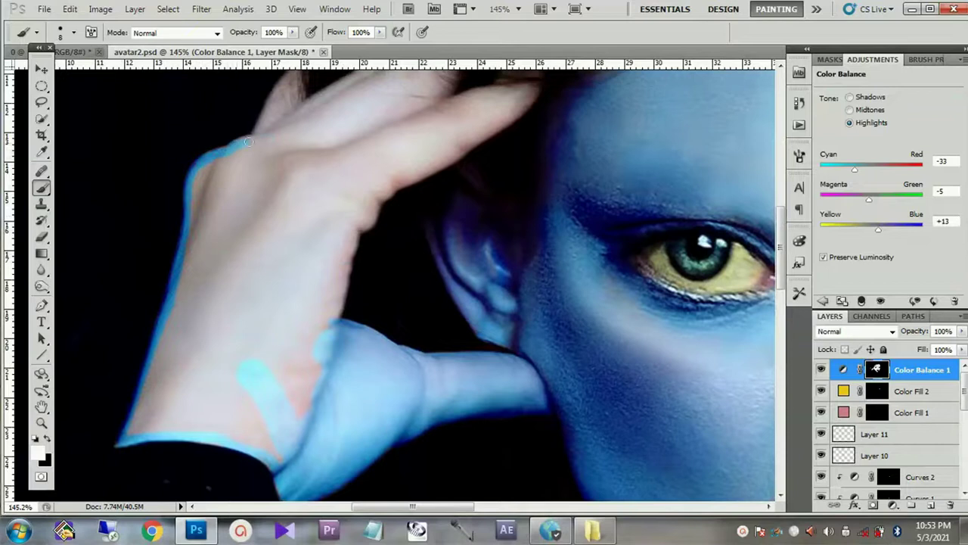
{"action": "left_click_drag", "start_coordinate": [248, 142], "coordinate": [369, 105]}
{"action": "scroll", "coordinate": [368, 212], "scroll_direction": "up", "scroll_amount": 2}
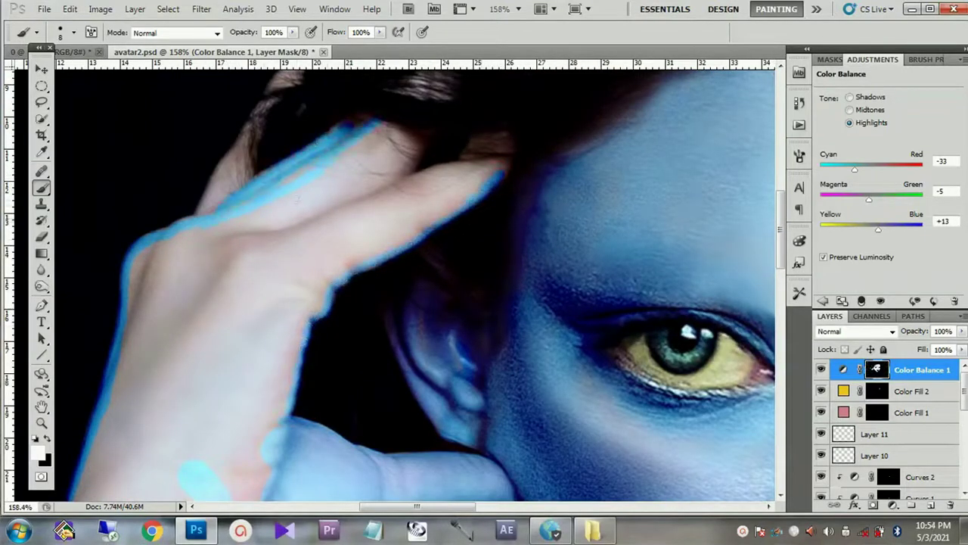
{"action": "mouse_move", "coordinate": [383, 130]}
{"action": "left_mouse_down"}
{"action": "mouse_move", "coordinate": [464, 169]}
{"action": "mouse_move", "coordinate": [368, 249]}
{"action": "mouse_move", "coordinate": [151, 257]}
{"action": "left_mouse_up"}
{"action": "scroll", "coordinate": [150, 257], "scroll_direction": "down", "scroll_amount": 3}
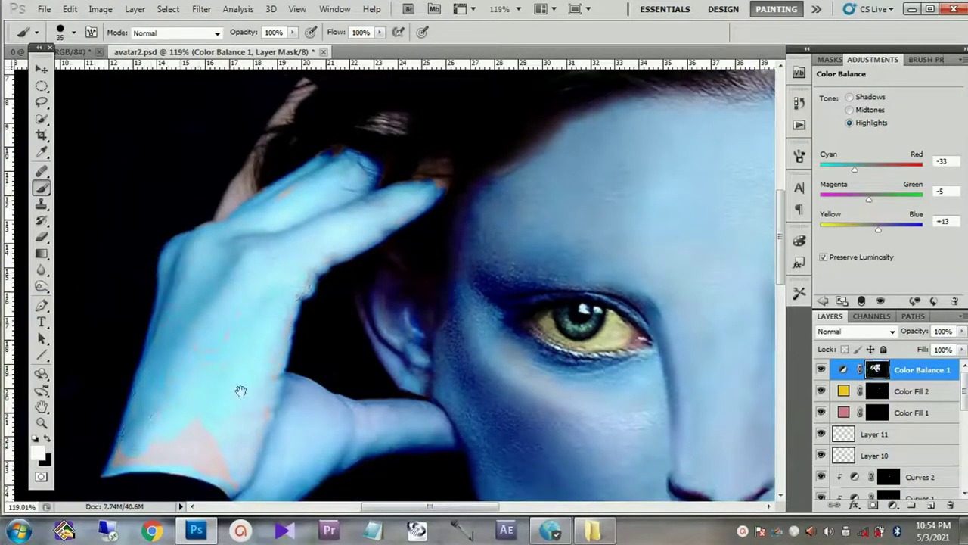
{"action": "scroll", "coordinate": [238, 388], "scroll_direction": "up", "scroll_amount": 2}
Step: Cover the pink patch on the lower hand and the lower finger edge with blue
{"action": "mouse_move", "coordinate": [255, 340]}
{"action": "left_mouse_down"}
{"action": "mouse_move", "coordinate": [188, 320]}
{"action": "mouse_move", "coordinate": [148, 334]}
{"action": "left_mouse_up"}
{"action": "scroll", "coordinate": [264, 260], "scroll_direction": "down", "scroll_amount": 2}
{"action": "scroll", "coordinate": [404, 367], "scroll_direction": "up", "scroll_amount": 3}
{"action": "left_click_drag", "start_coordinate": [412, 346], "coordinate": [594, 367]}
Step: Shift the Color Balance shadows further toward cyan
{"action": "left_click", "coordinate": [870, 97]}
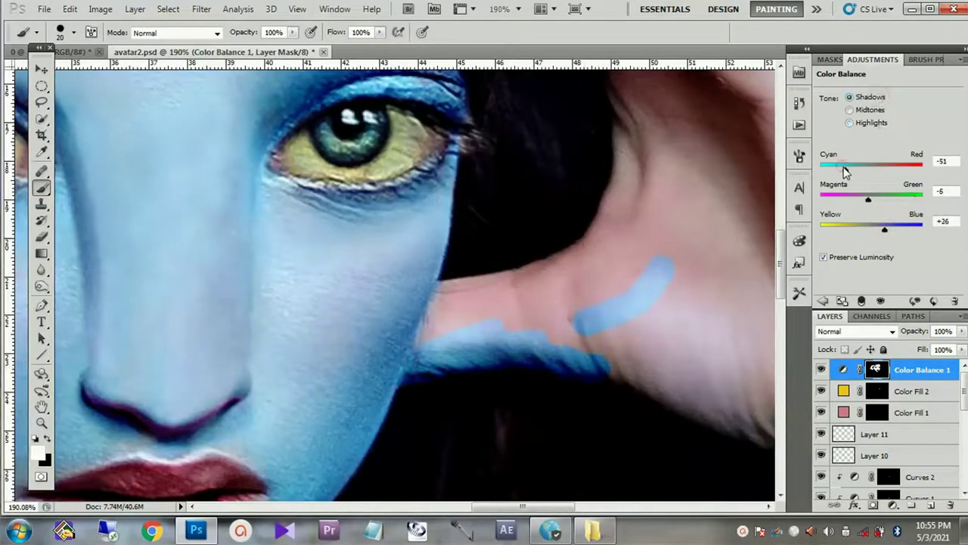
{"action": "left_click_drag", "start_coordinate": [845, 168], "coordinate": [843, 168]}
{"action": "scroll", "coordinate": [453, 302], "scroll_direction": "down", "scroll_amount": 3}
{"action": "scroll", "coordinate": [424, 295], "scroll_direction": "up", "scroll_amount": 2}
{"action": "scroll", "coordinate": [424, 295], "scroll_direction": "up", "scroll_amount": 1}
Step: Paint the other hand's lower edge and upper finger blue
{"action": "left_click_drag", "start_coordinate": [493, 337], "coordinate": [648, 406]}
{"action": "mouse_move", "coordinate": [677, 318]}
{"action": "left_mouse_down"}
{"action": "mouse_move", "coordinate": [656, 368]}
{"action": "mouse_move", "coordinate": [642, 257]}
{"action": "left_mouse_up"}
{"action": "mouse_move", "coordinate": [478, 250]}
{"action": "left_mouse_down"}
{"action": "mouse_move", "coordinate": [515, 174]}
{"action": "mouse_move", "coordinate": [509, 240]}
{"action": "left_mouse_up"}
{"action": "scroll", "coordinate": [507, 212], "scroll_direction": "up", "scroll_amount": 3}
{"action": "key", "text": "bracketright"}
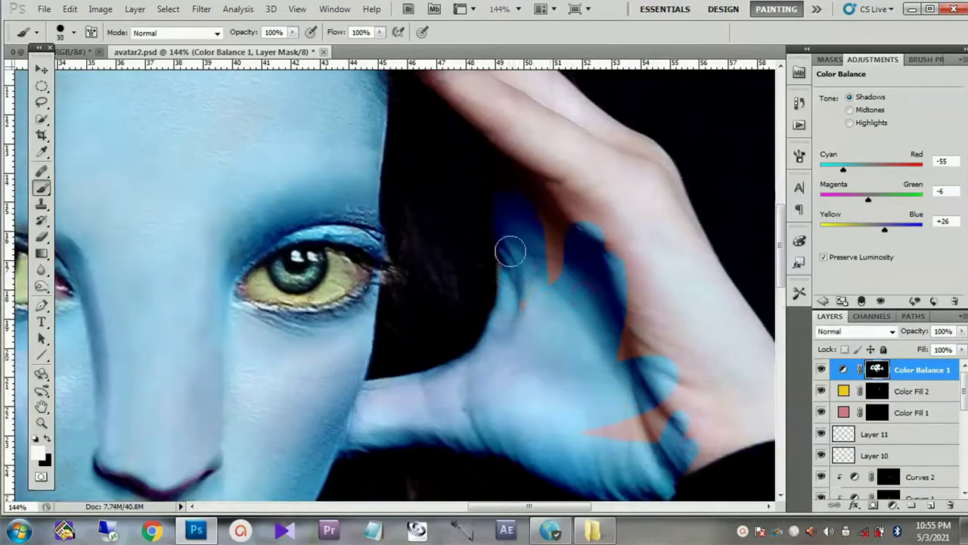
{"action": "scroll", "coordinate": [601, 237], "scroll_direction": "up", "scroll_amount": 3}
{"action": "key", "text": "bracketleft"}
{"action": "left_click_drag", "start_coordinate": [560, 286], "coordinate": [424, 173]}
{"action": "mouse_move", "coordinate": [424, 173]}
{"action": "left_mouse_down"}
{"action": "mouse_move", "coordinate": [519, 243]}
{"action": "mouse_move", "coordinate": [484, 190]}
{"action": "mouse_move", "coordinate": [525, 195]}
{"action": "mouse_move", "coordinate": [513, 166]}
{"action": "mouse_move", "coordinate": [659, 277]}
{"action": "left_mouse_up"}
{"action": "key", "text": "bracketright"}
{"action": "key", "text": "bracketright"}
{"action": "key", "text": "bracketright"}
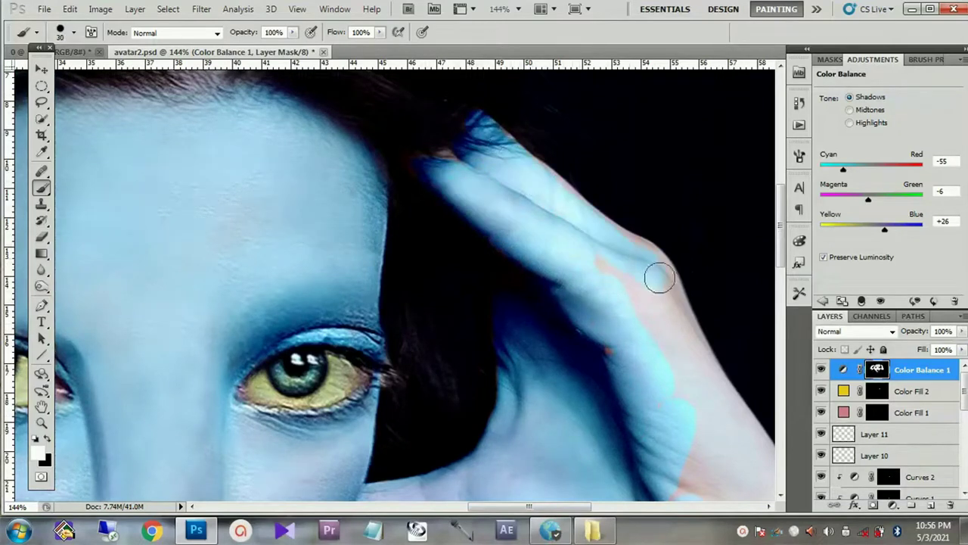
Step: Quick-select the hand area and paint out its remaining pink patches
{"action": "scroll", "coordinate": [586, 231], "scroll_direction": "down", "scroll_amount": 3}
{"action": "key", "text": "bracketright"}
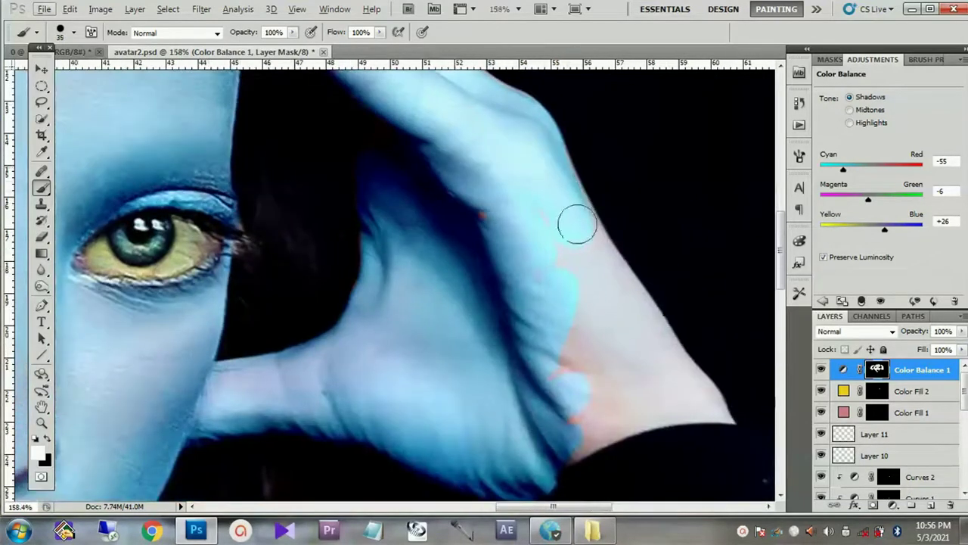
{"action": "scroll", "coordinate": [597, 333], "scroll_direction": "down", "scroll_amount": 2}
{"action": "key", "text": "w"}
{"action": "left_click", "coordinate": [583, 231]}
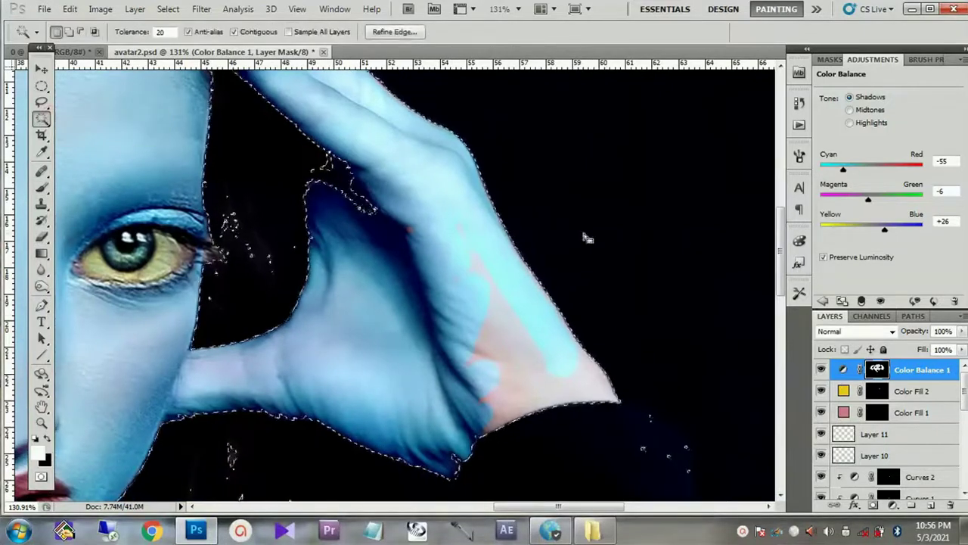
{"action": "key", "text": "b"}
{"action": "left_click_drag", "start_coordinate": [459, 249], "coordinate": [458, 414]}
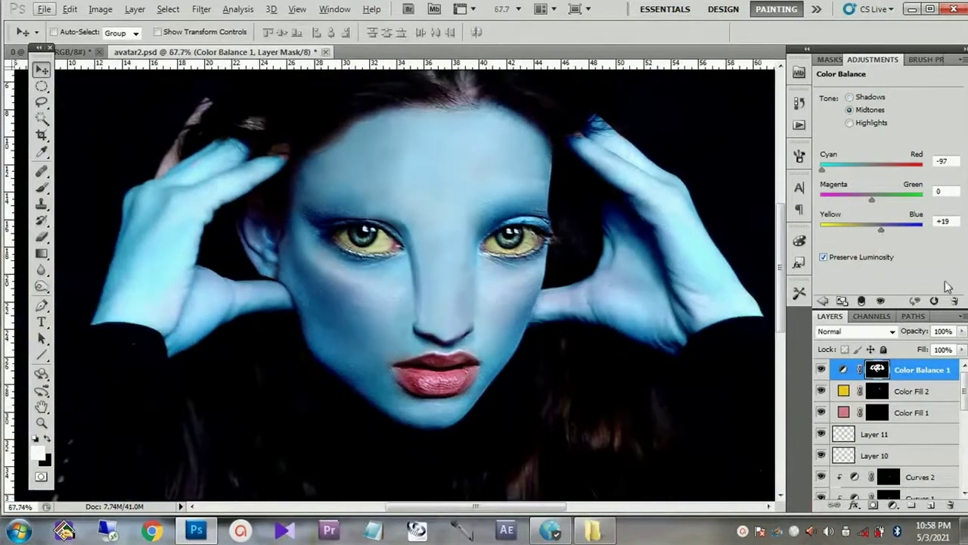
Step: Toggle Preserve Luminosity on Color Balance 1 to compare the blue tint's depth
{"action": "left_click", "coordinate": [824, 258]}
{"action": "left_click", "coordinate": [823, 258]}
{"action": "left_click", "coordinate": [824, 257]}
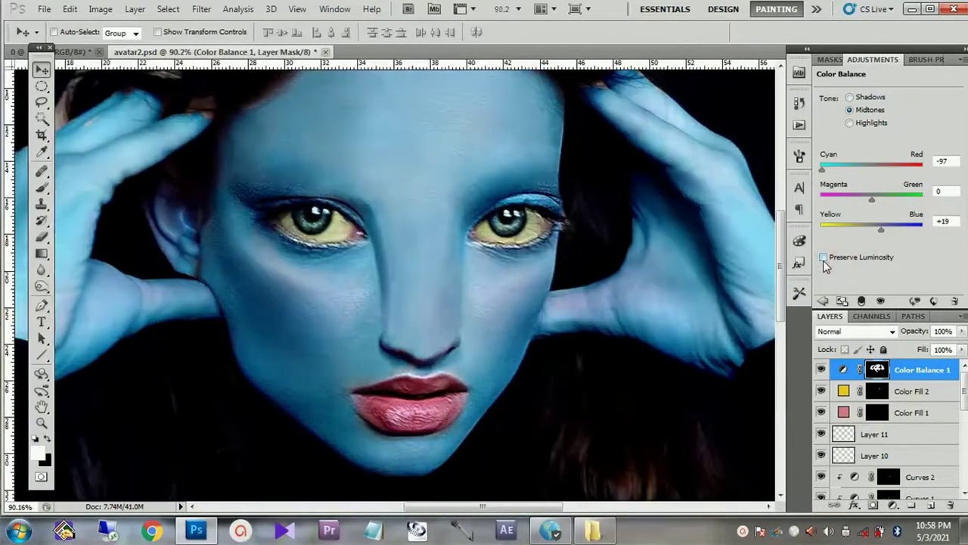
{"action": "scroll", "coordinate": [598, 283], "scroll_direction": "down", "scroll_amount": 2}
{"action": "left_click", "coordinate": [824, 257]}
{"action": "left_click", "coordinate": [824, 257]}
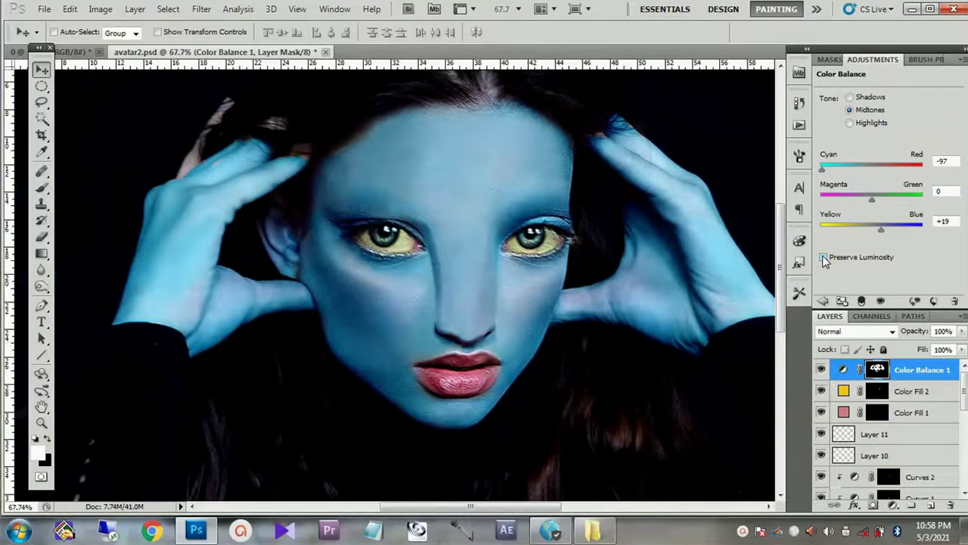
{"action": "scroll", "coordinate": [492, 290], "scroll_direction": "up", "scroll_amount": 1}
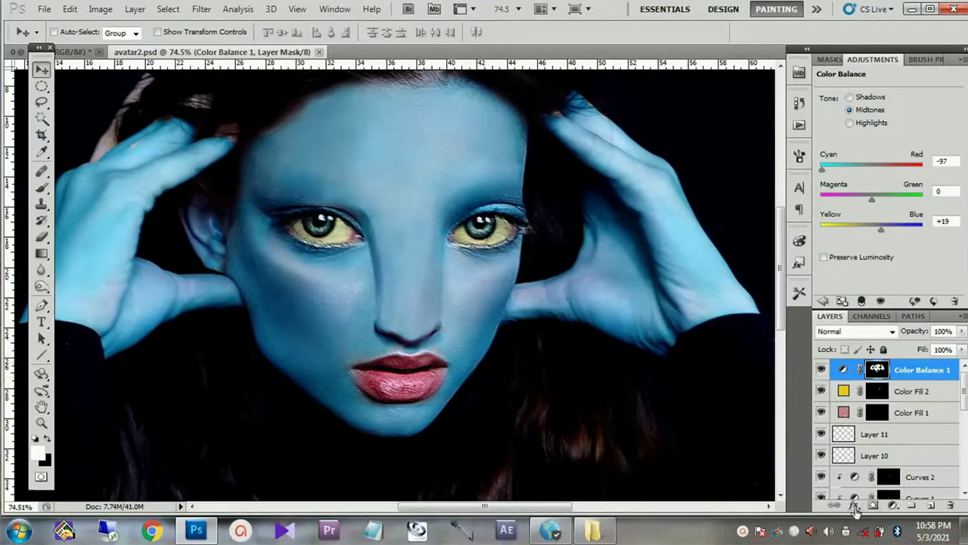
Step: Add a Color Balance 2 layer: midtones Magenta -29 toward blue, shadows Cyan -20
{"action": "left_click", "coordinate": [857, 506]}
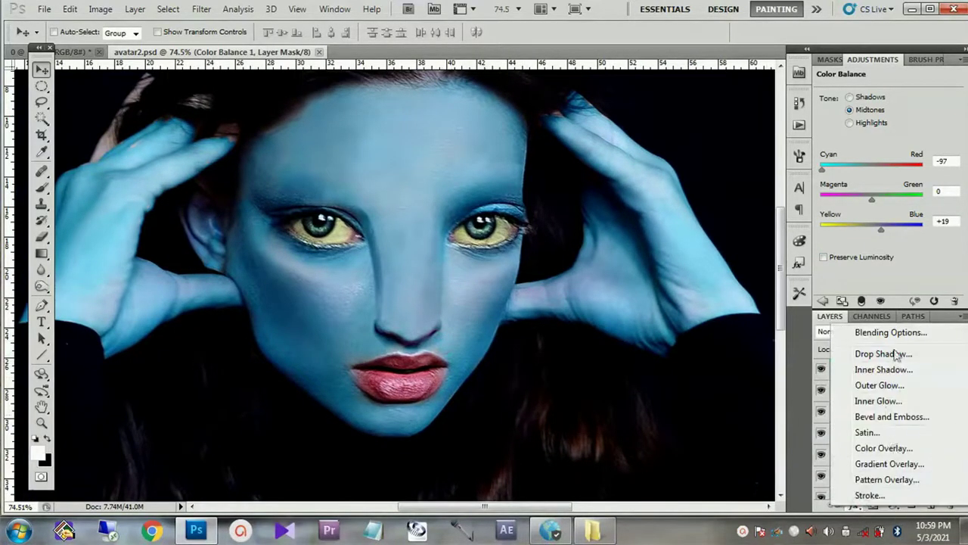
{"action": "key", "text": "Escape"}
{"action": "left_click", "coordinate": [874, 505]}
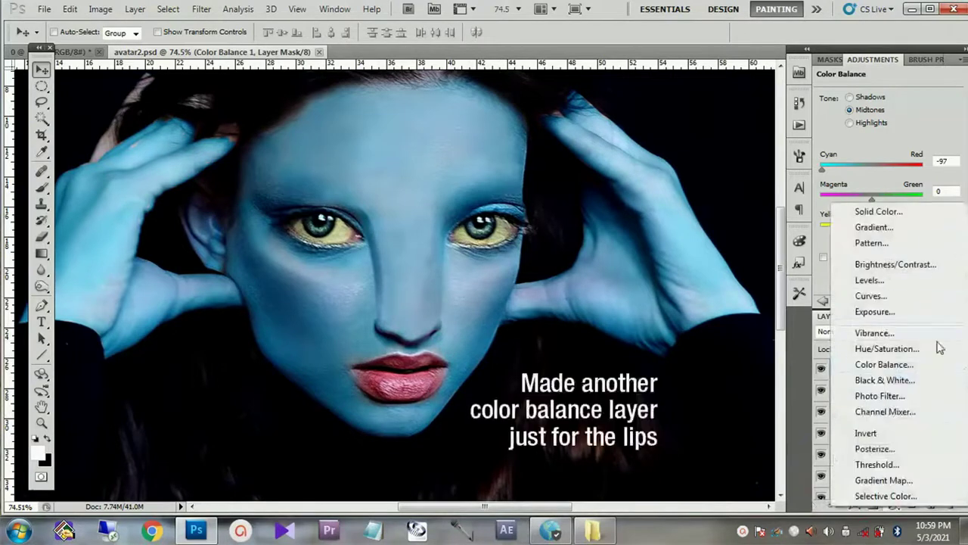
{"action": "left_click", "coordinate": [889, 364]}
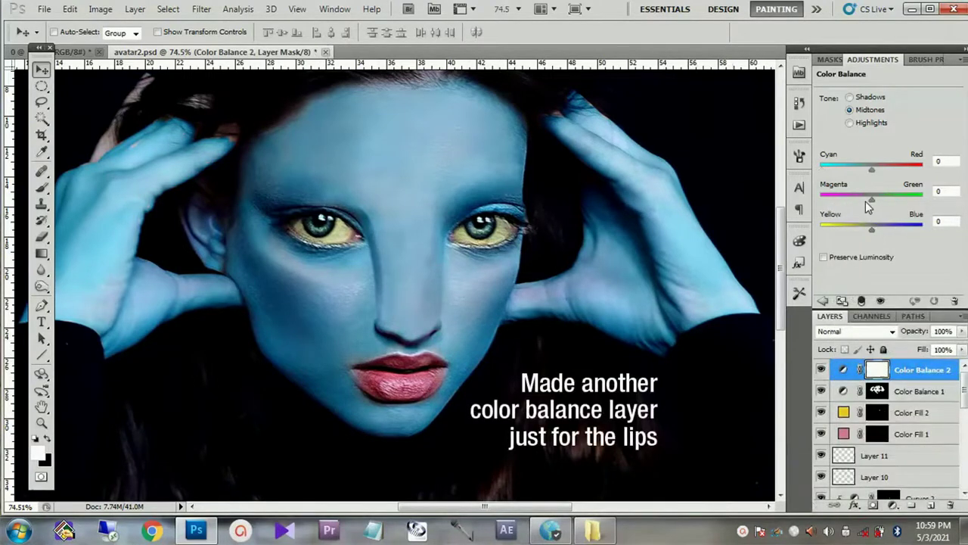
{"action": "left_click_drag", "start_coordinate": [865, 202], "coordinate": [856, 201]}
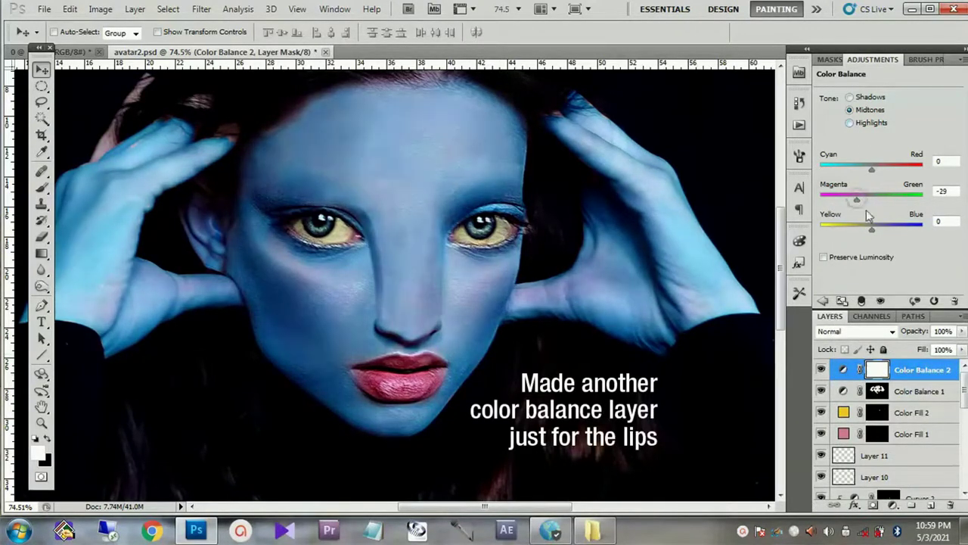
{"action": "left_click_drag", "start_coordinate": [875, 232], "coordinate": [883, 230]}
{"action": "left_click", "coordinate": [868, 124]}
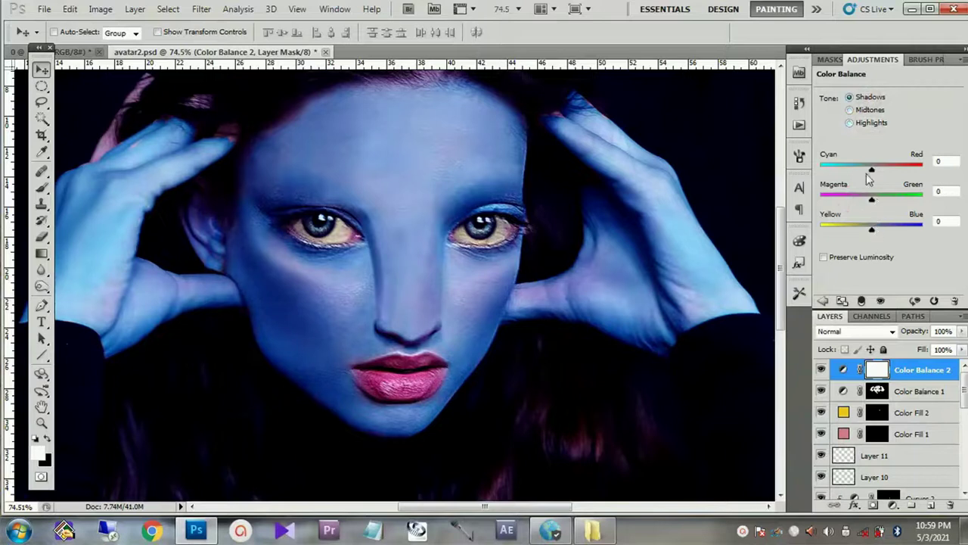
{"action": "left_click_drag", "start_coordinate": [870, 170], "coordinate": [863, 171]}
Step: Invert the new mask and set the brush to 14% opacity and 46% flow
{"action": "key", "text": "ctrl+i"}
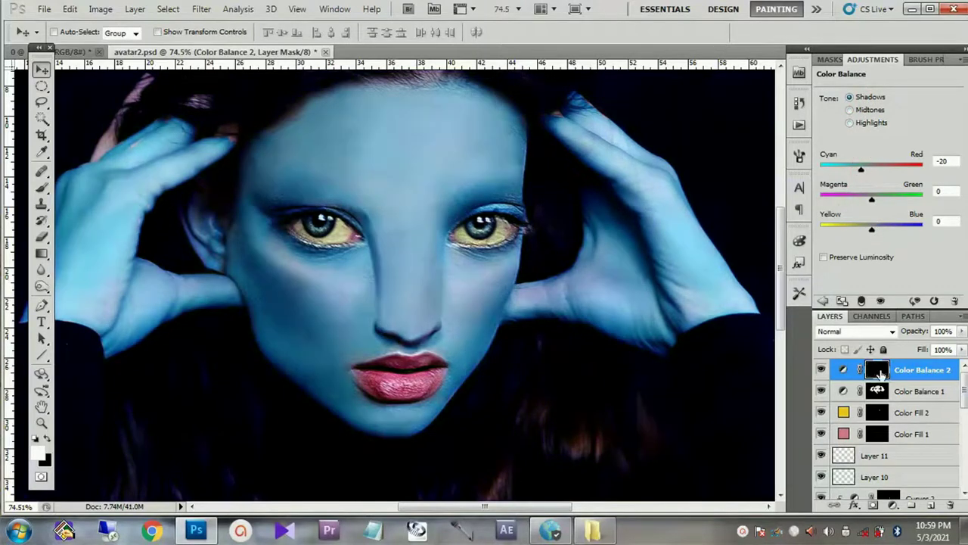
{"action": "scroll", "coordinate": [389, 414], "scroll_direction": "up", "scroll_amount": 1}
{"action": "scroll", "coordinate": [390, 413], "scroll_direction": "up", "scroll_amount": 1}
{"action": "key", "text": "b"}
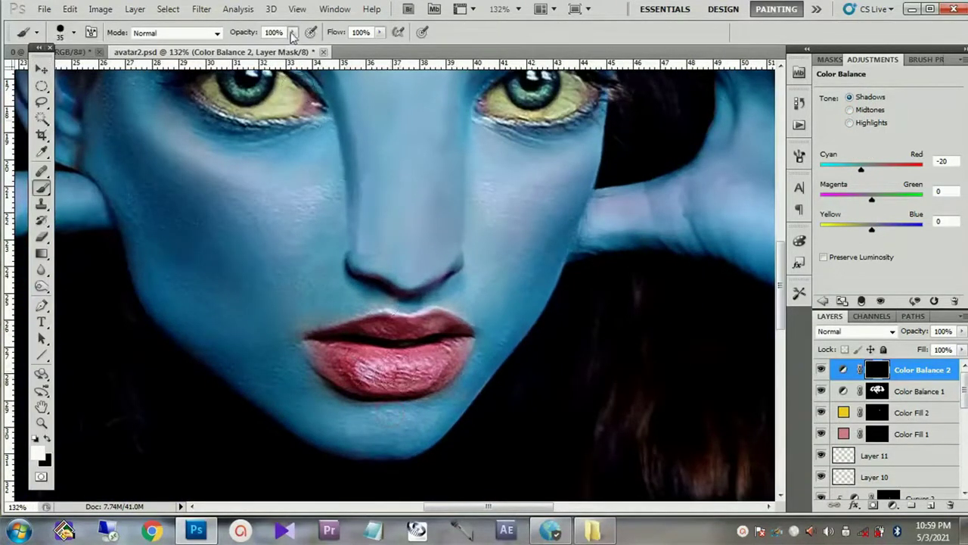
{"action": "left_click_drag", "start_coordinate": [292, 34], "coordinate": [227, 45]}
{"action": "left_click_drag", "start_coordinate": [380, 34], "coordinate": [340, 46]}
Step: Paint white over the lips to reveal the pinker colour there
{"action": "mouse_move", "coordinate": [383, 370]}
{"action": "left_mouse_down"}
{"action": "mouse_move", "coordinate": [323, 368]}
{"action": "mouse_move", "coordinate": [287, 346]}
{"action": "mouse_move", "coordinate": [406, 318]}
{"action": "mouse_move", "coordinate": [463, 345]}
{"action": "mouse_move", "coordinate": [371, 366]}
{"action": "mouse_move", "coordinate": [408, 382]}
{"action": "mouse_move", "coordinate": [424, 345]}
{"action": "mouse_move", "coordinate": [330, 365]}
{"action": "mouse_move", "coordinate": [370, 335]}
{"action": "mouse_move", "coordinate": [382, 386]}
{"action": "left_mouse_up"}
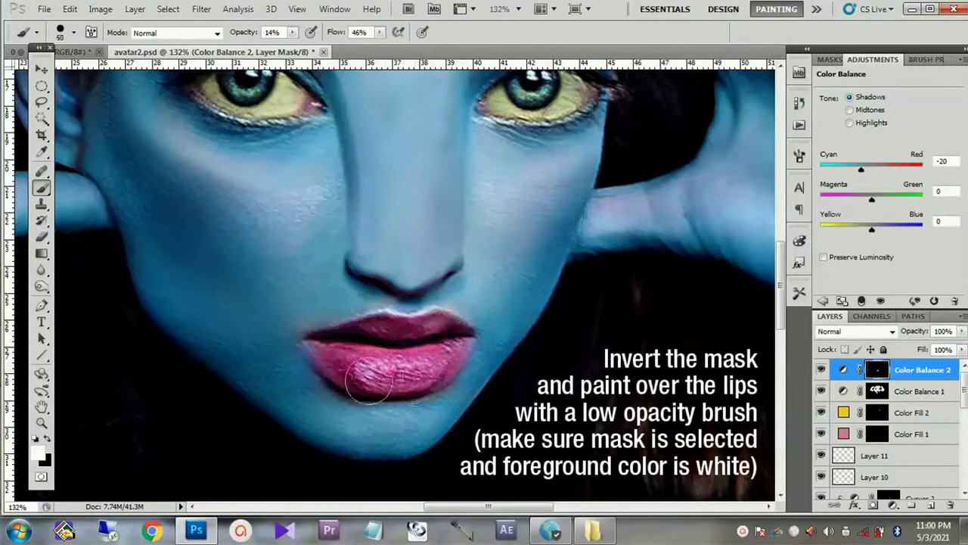
{"action": "scroll", "coordinate": [296, 260], "scroll_direction": "up", "scroll_amount": 1}
{"action": "key", "text": "bracketright"}
{"action": "key", "text": "bracketright"}
{"action": "key", "text": "bracketright"}
{"action": "scroll", "coordinate": [397, 265], "scroll_direction": "up", "scroll_amount": 1}
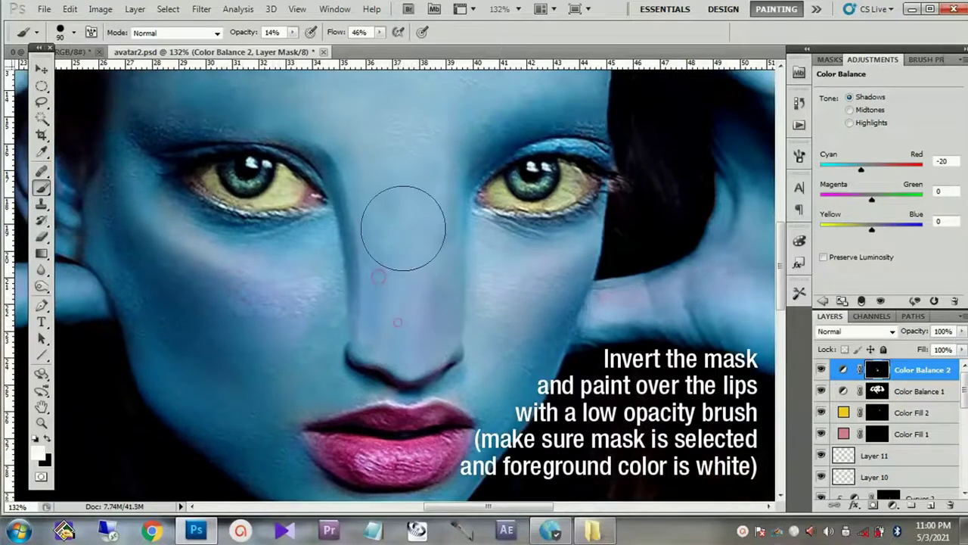
{"action": "scroll", "coordinate": [412, 242], "scroll_direction": "down", "scroll_amount": 1}
{"action": "scroll", "coordinate": [419, 350], "scroll_direction": "down", "scroll_amount": 1}
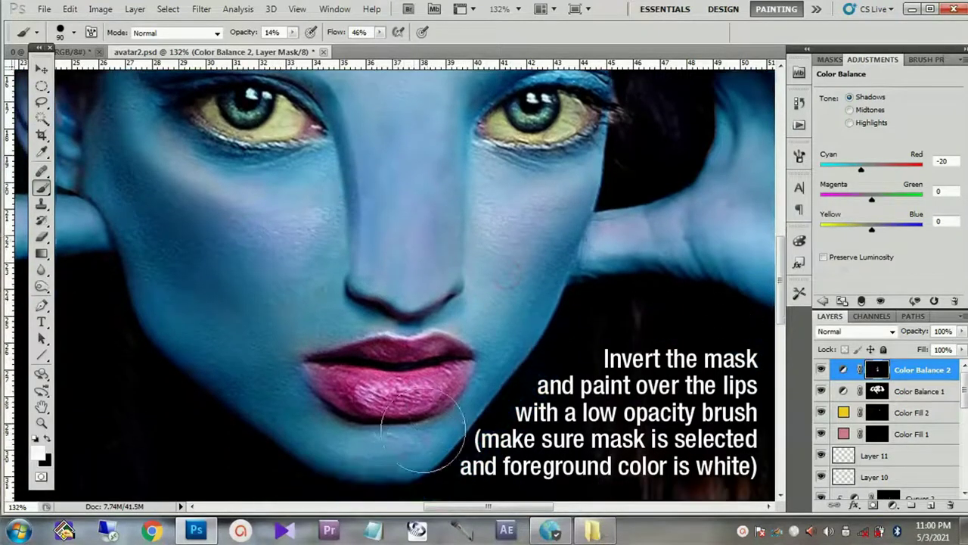
{"action": "left_click", "coordinate": [822, 371]}
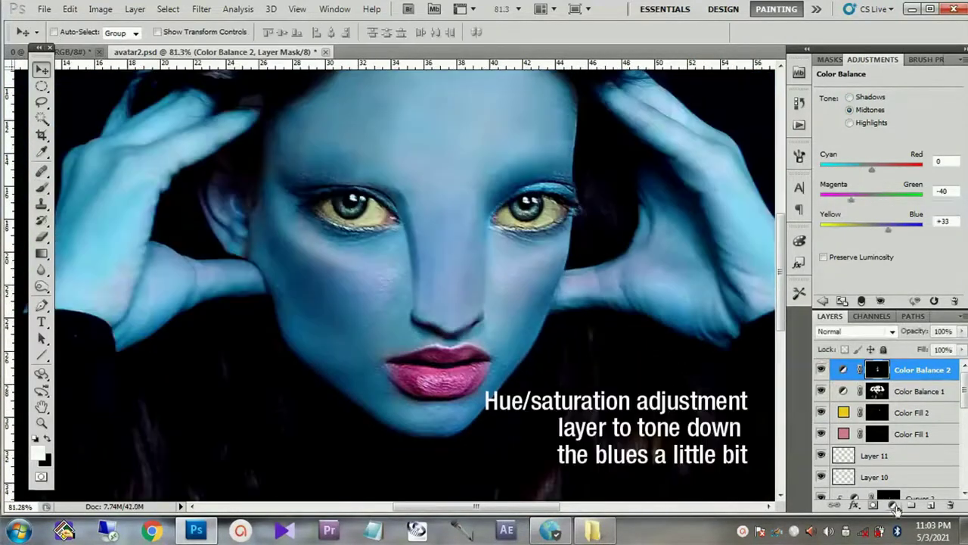
Step: Add a Hue/Saturation layer with Saturation -35, keeping Hue and Lightness at 0
{"action": "left_click", "coordinate": [893, 505]}
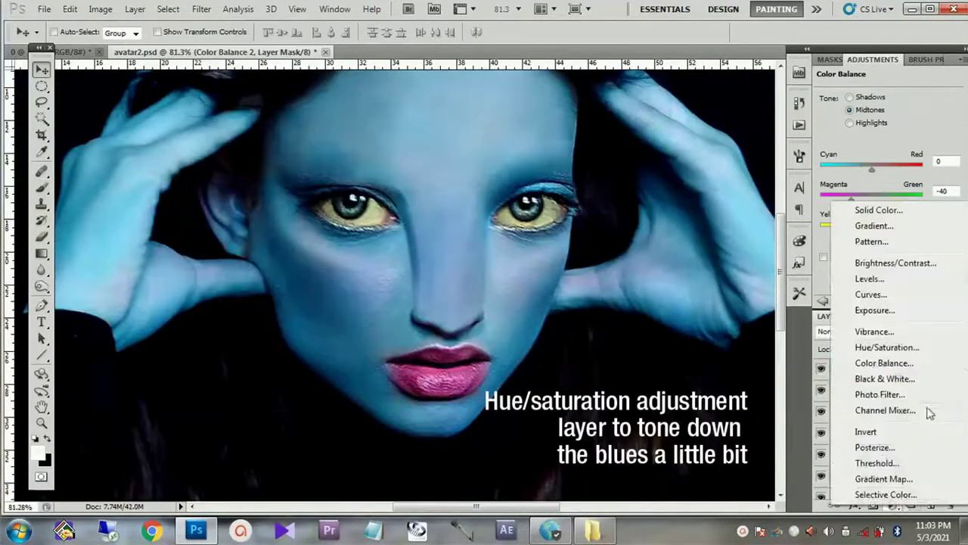
{"action": "left_click", "coordinate": [888, 348]}
{"action": "left_click_drag", "start_coordinate": [879, 161], "coordinate": [866, 162]}
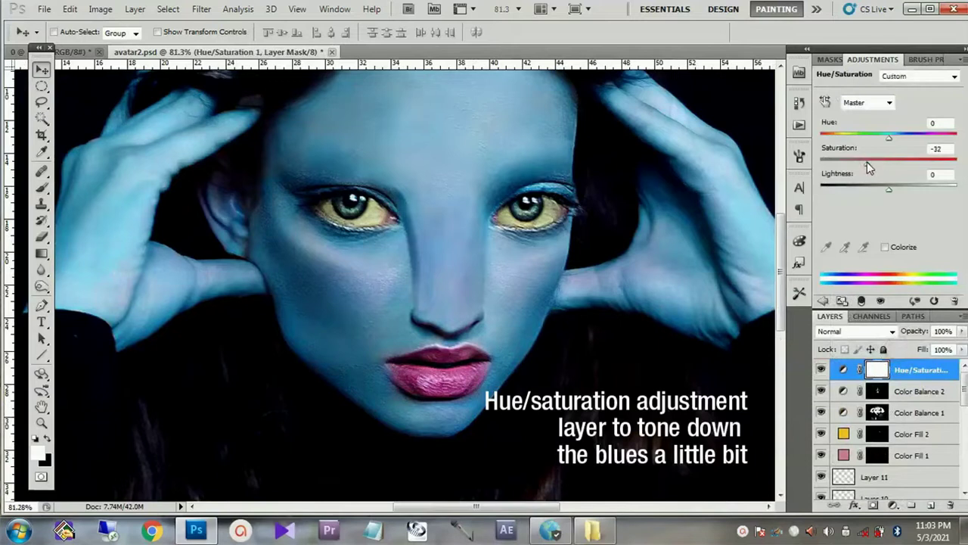
{"action": "left_click", "coordinate": [888, 190]}
{"action": "scroll", "coordinate": [487, 286], "scroll_direction": "down", "scroll_amount": 2}
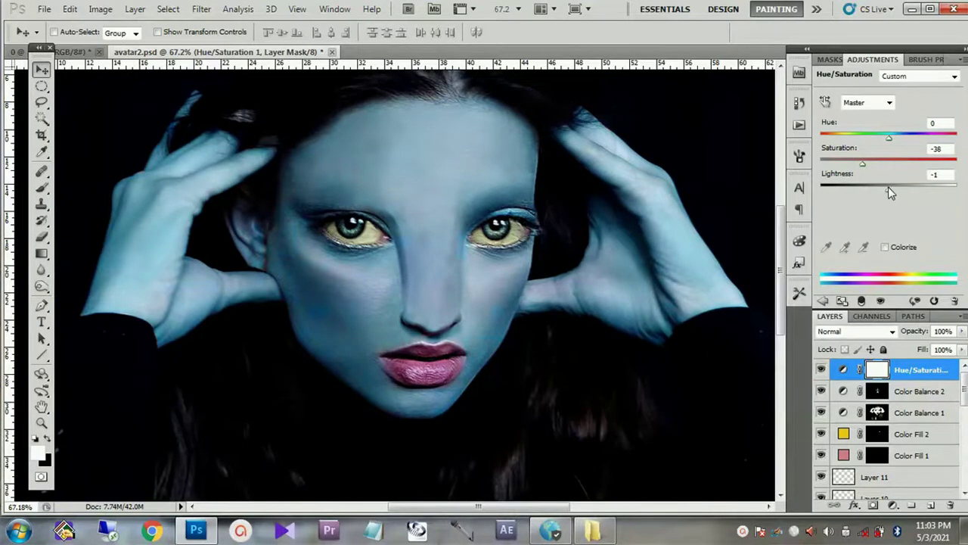
{"action": "left_click_drag", "start_coordinate": [888, 188], "coordinate": [890, 188]}
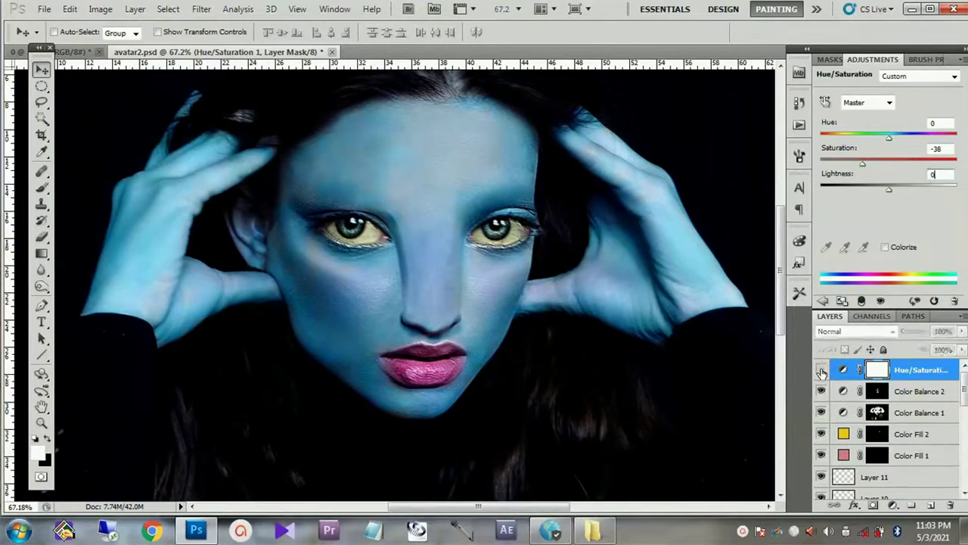
{"action": "scroll", "coordinate": [556, 366], "scroll_direction": "down", "scroll_amount": 1}
{"action": "scroll", "coordinate": [557, 365], "scroll_direction": "up", "scroll_amount": 4}
{"action": "left_click_drag", "start_coordinate": [862, 162], "coordinate": [865, 162]}
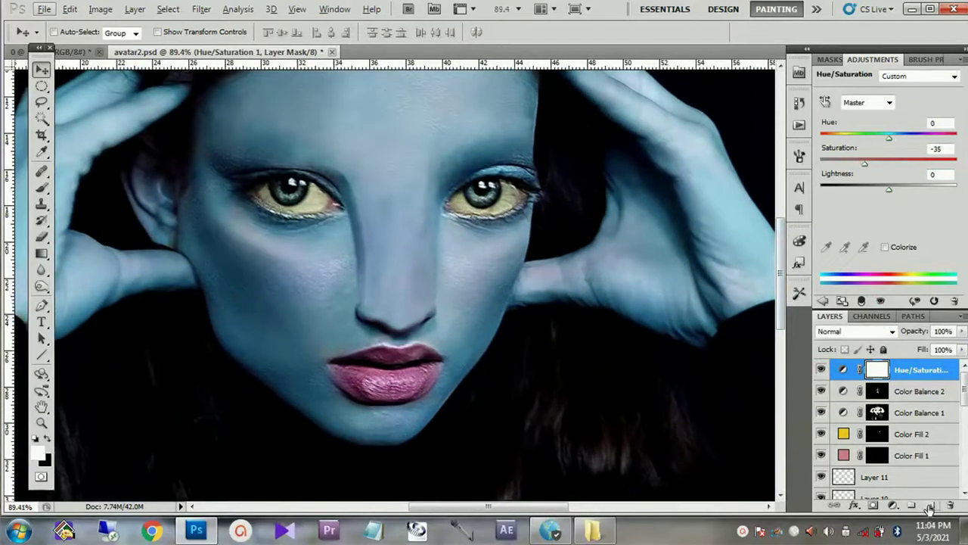
{"action": "left_click", "coordinate": [894, 505]}
Step: Add Hue/Saturation 2 at Hue -2, Saturation -36, Lightness -9 and invert its mask
{"action": "left_click", "coordinate": [840, 342]}
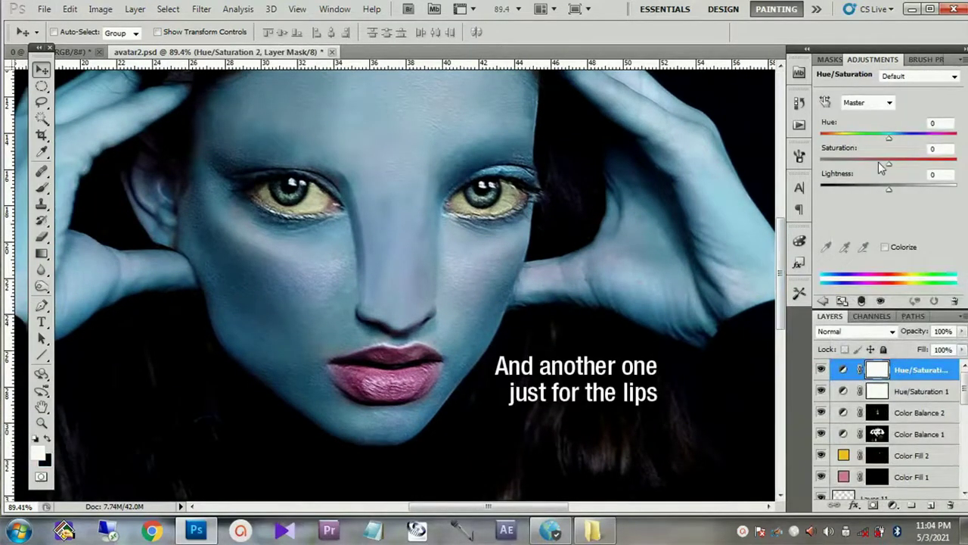
{"action": "mouse_move", "coordinate": [872, 166]}
{"action": "left_mouse_down"}
{"action": "mouse_move", "coordinate": [899, 142]}
{"action": "mouse_move", "coordinate": [887, 138]}
{"action": "mouse_move", "coordinate": [863, 162]}
{"action": "mouse_move", "coordinate": [882, 189]}
{"action": "left_mouse_up"}
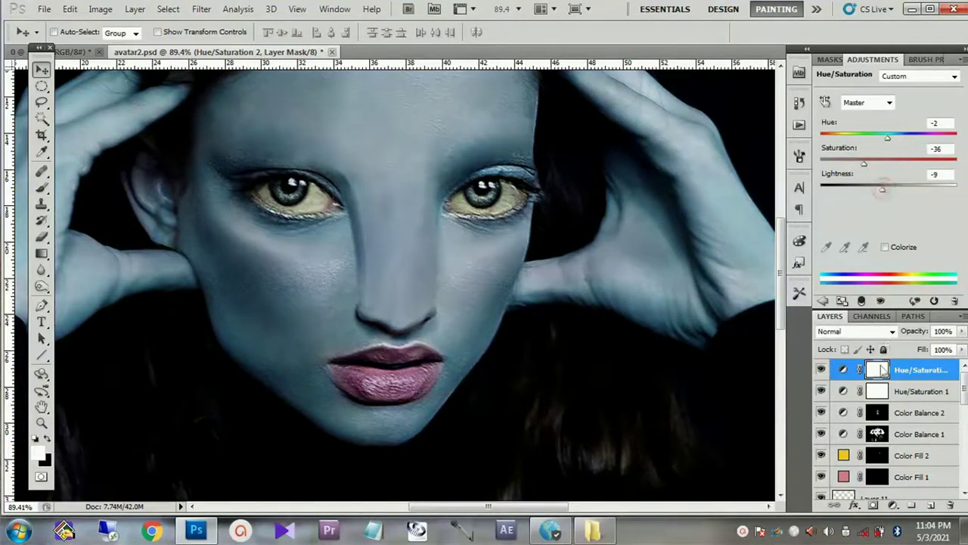
{"action": "key", "text": "ctrl+i"}
Step: Paint white over the lips at 8% opacity to mute their pink
{"action": "key", "text": "b"}
{"action": "scroll", "coordinate": [422, 388], "scroll_direction": "up", "scroll_amount": 1}
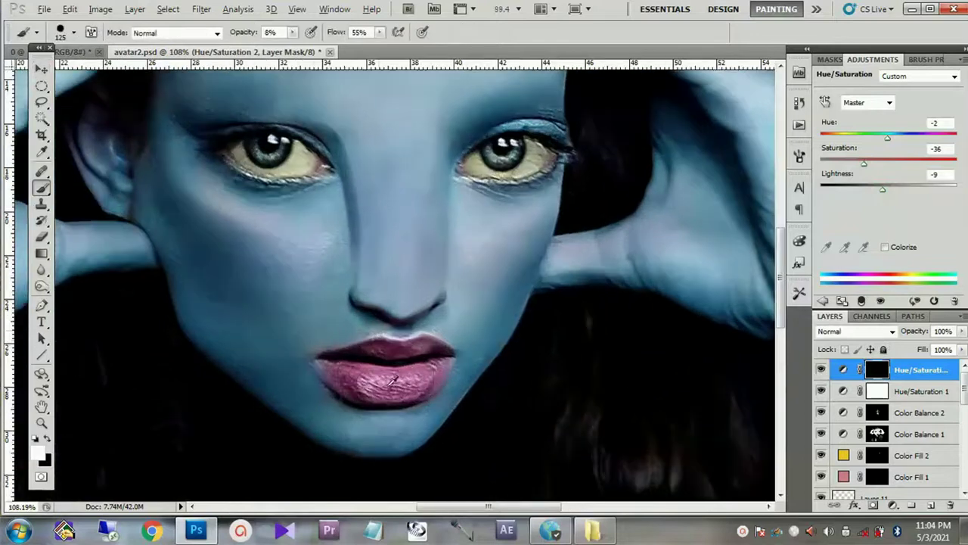
{"action": "key", "text": "p"}
{"action": "left_click", "coordinate": [41, 187]}
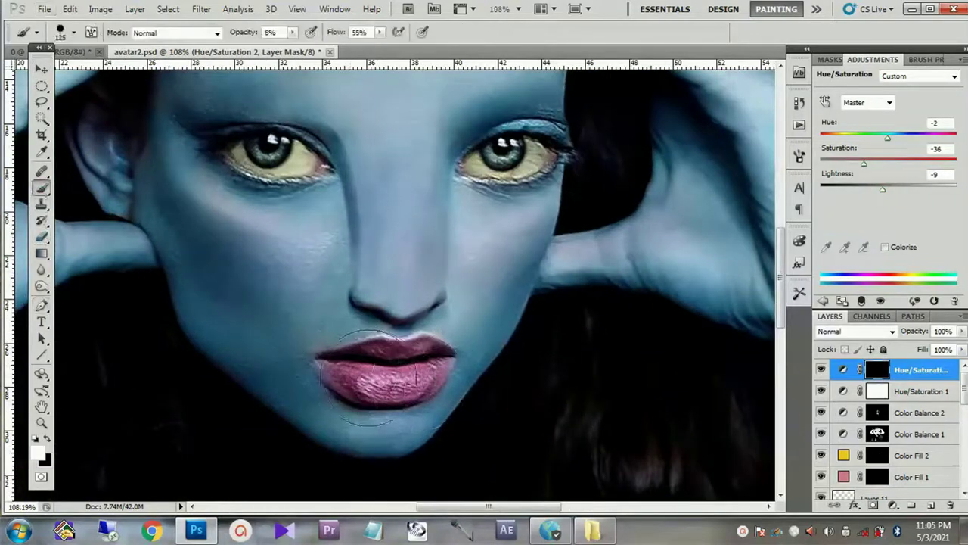
{"action": "key", "text": "bracketleft"}
{"action": "key", "text": "bracketleft"}
{"action": "key", "text": "bracketleft"}
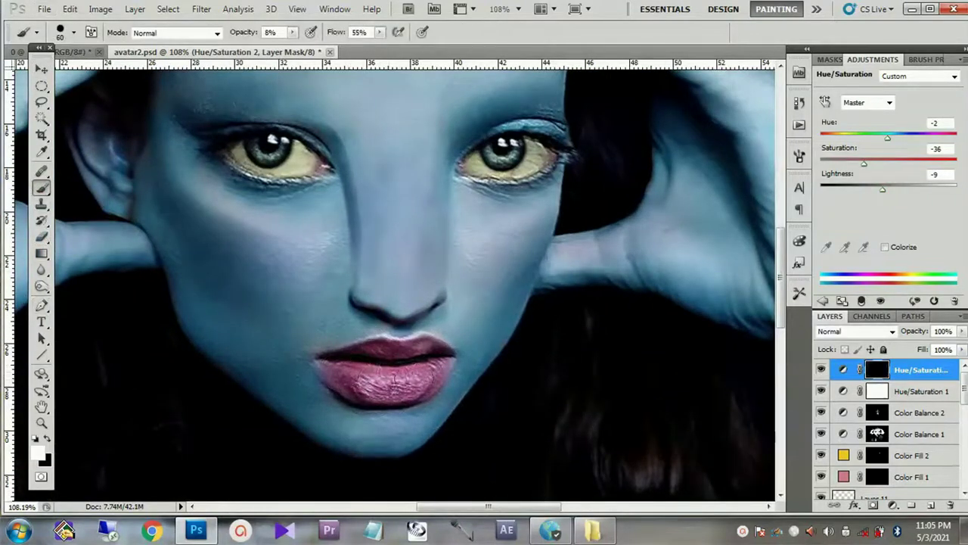
{"action": "left_click_drag", "start_coordinate": [377, 369], "coordinate": [387, 393]}
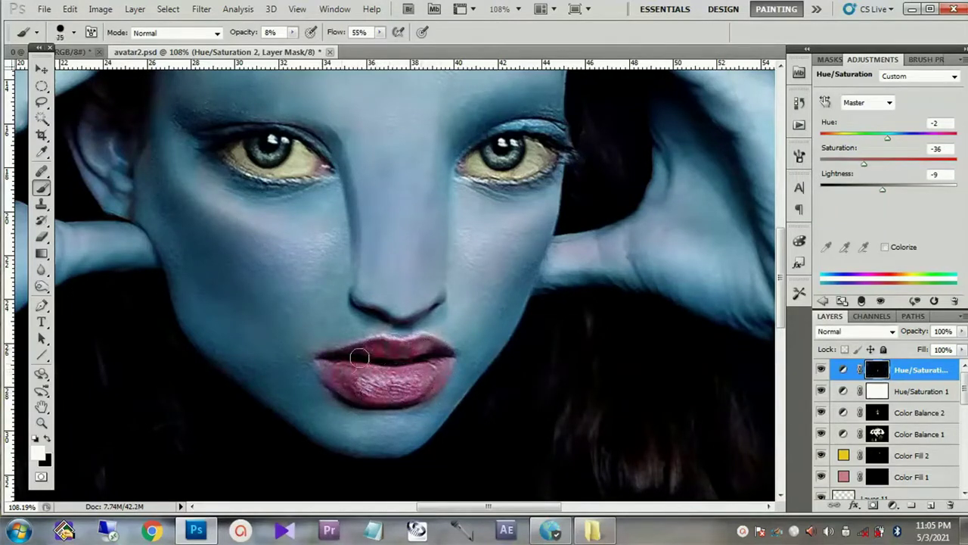
{"action": "left_click_drag", "start_coordinate": [425, 390], "coordinate": [397, 401]}
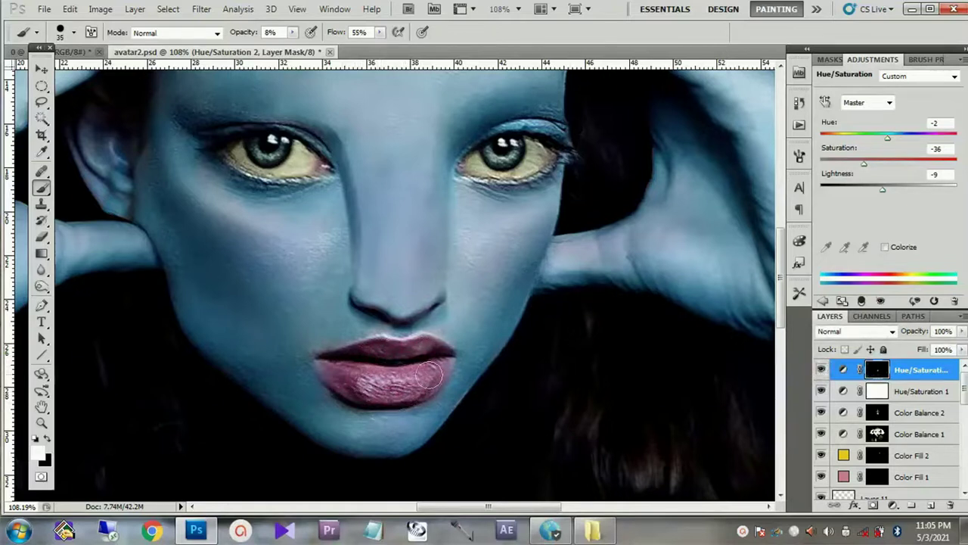
{"action": "key", "text": "v"}
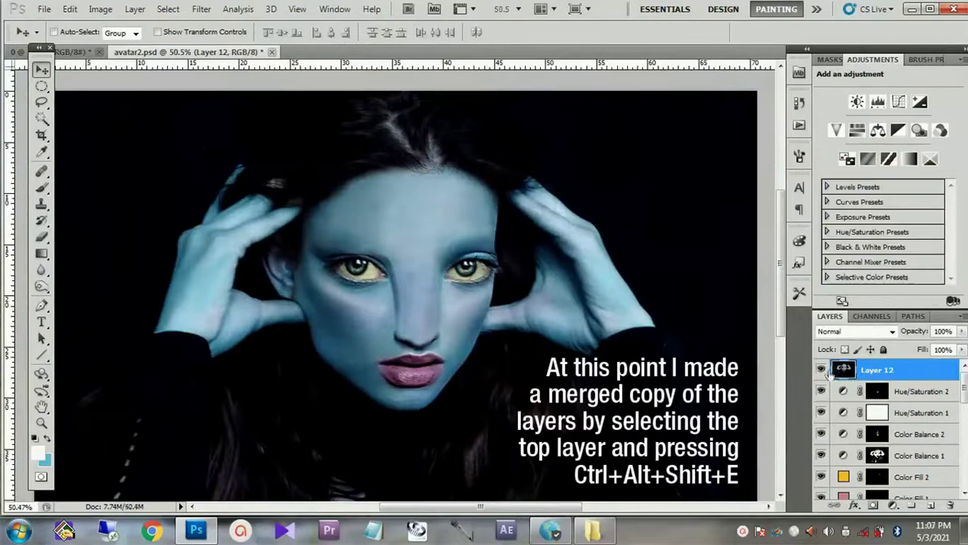
Step: Add a Curves 3 layer that darkens the shadows, then invert its mask to hide the effect
{"action": "key", "text": "ctrl+j"}
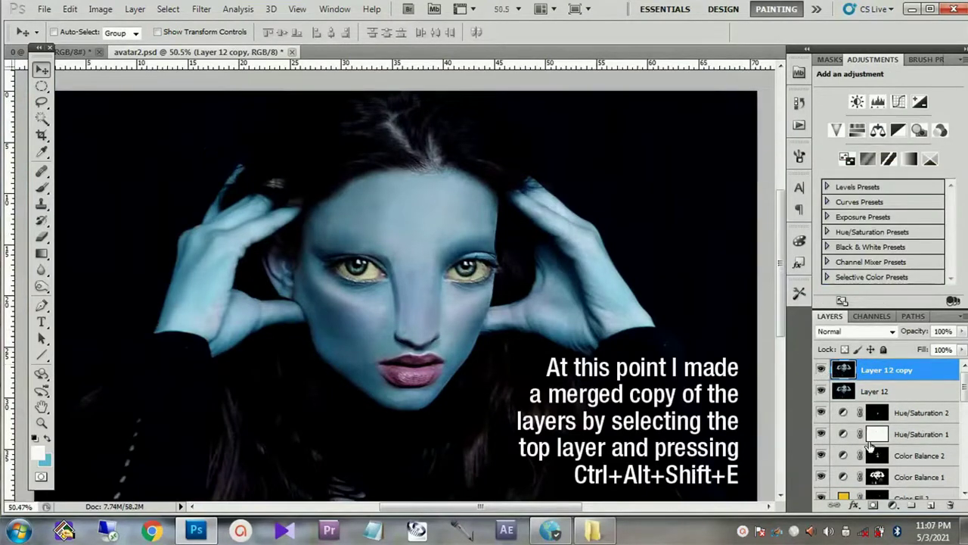
{"action": "key", "text": "Delete"}
{"action": "left_click", "coordinate": [895, 504]}
{"action": "left_click", "coordinate": [871, 298]}
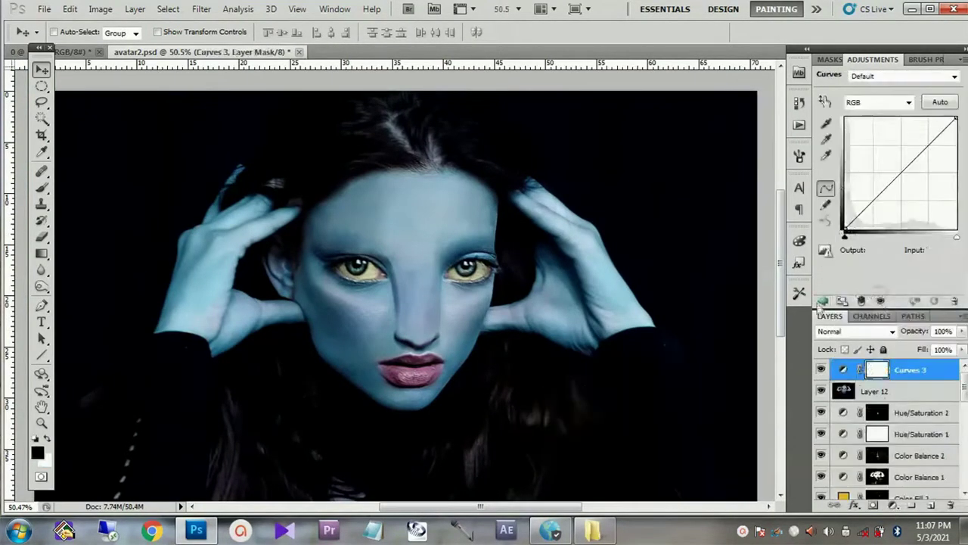
{"action": "left_click_drag", "start_coordinate": [853, 220], "coordinate": [858, 224]}
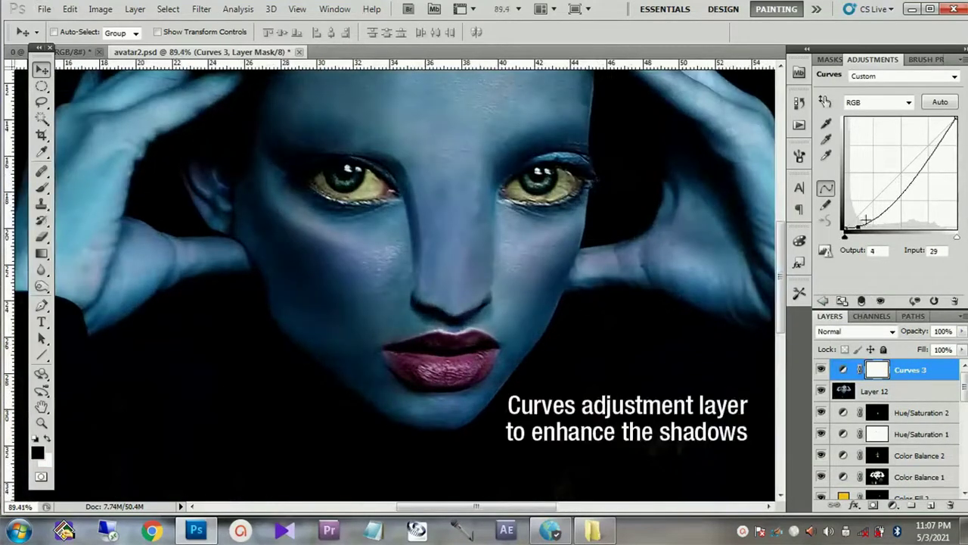
{"action": "left_click_drag", "start_coordinate": [865, 218], "coordinate": [868, 222]}
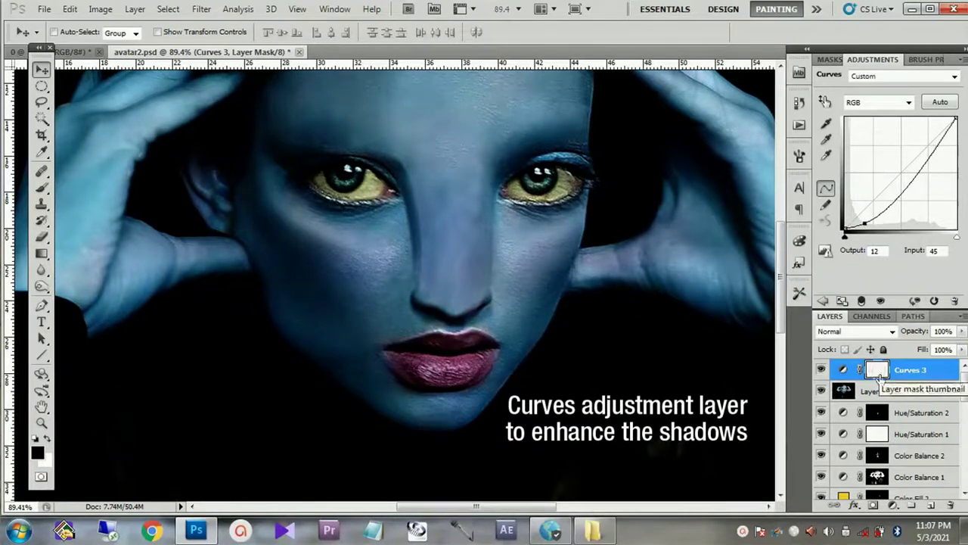
{"action": "key", "text": "ctrl+i"}
Step: Set up a white brush at a suitable size and paint the first darkening strokes on the mask
{"action": "key", "text": "b"}
{"action": "scroll", "coordinate": [342, 362], "scroll_direction": "up", "scroll_amount": 2}
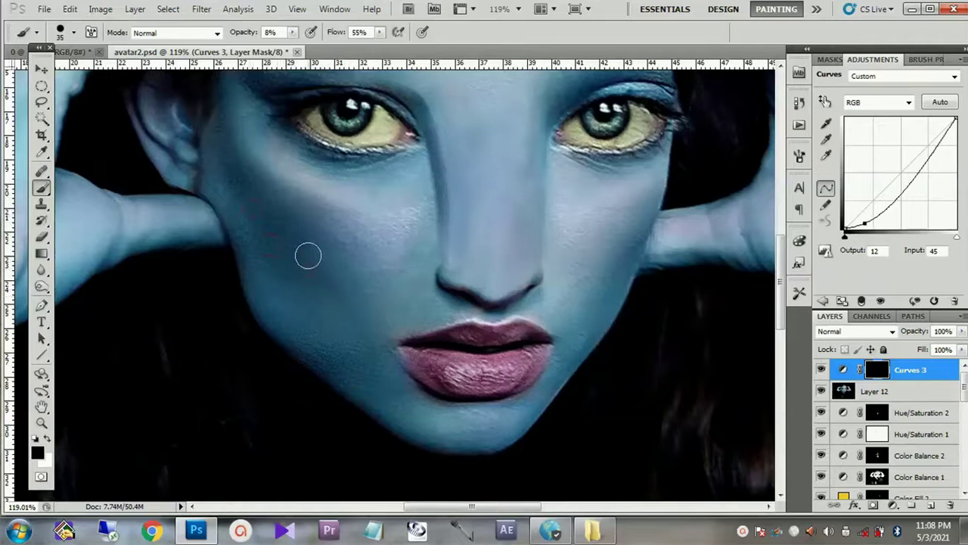
{"action": "key", "text": "bracketright"}
{"action": "key", "text": "bracketright"}
{"action": "key", "text": "bracketright"}
{"action": "key", "text": "x"}
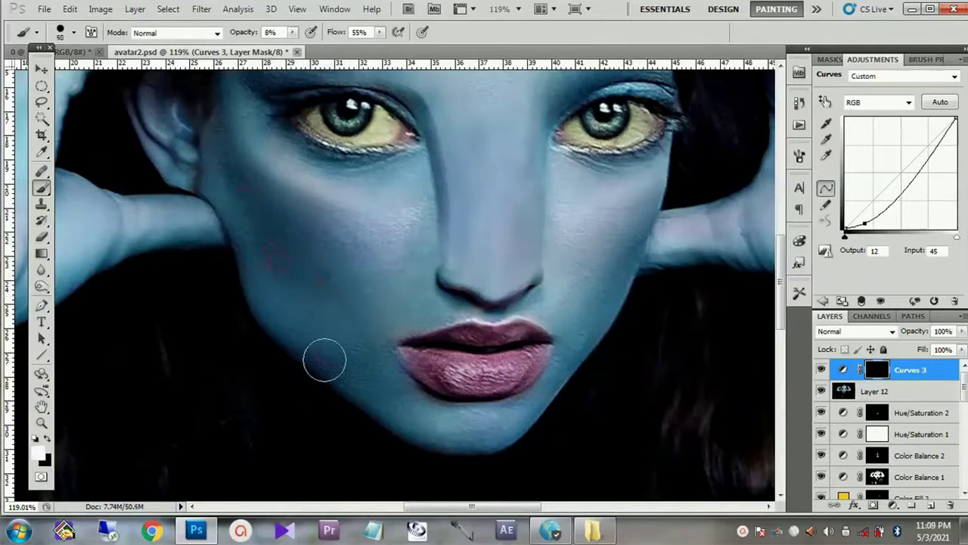
{"action": "key", "text": "bracketleft"}
{"action": "scroll", "coordinate": [347, 186], "scroll_direction": "up", "scroll_amount": 3}
{"action": "key", "text": "bracketright"}
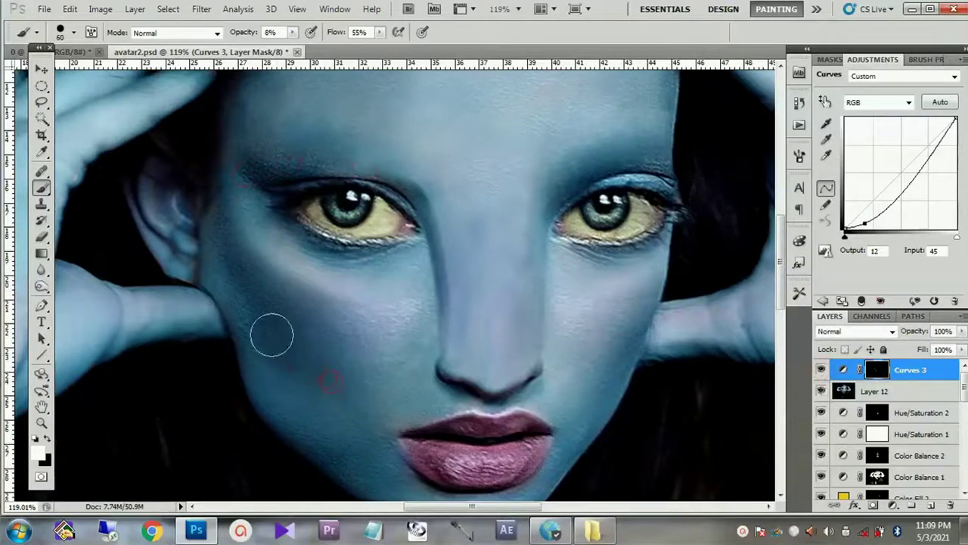
{"action": "mouse_move", "coordinate": [264, 368]}
{"action": "left_mouse_down"}
{"action": "mouse_move", "coordinate": [300, 336]}
{"action": "mouse_move", "coordinate": [270, 378]}
{"action": "left_mouse_up"}
{"action": "scroll", "coordinate": [377, 450], "scroll_direction": "down", "scroll_amount": 1}
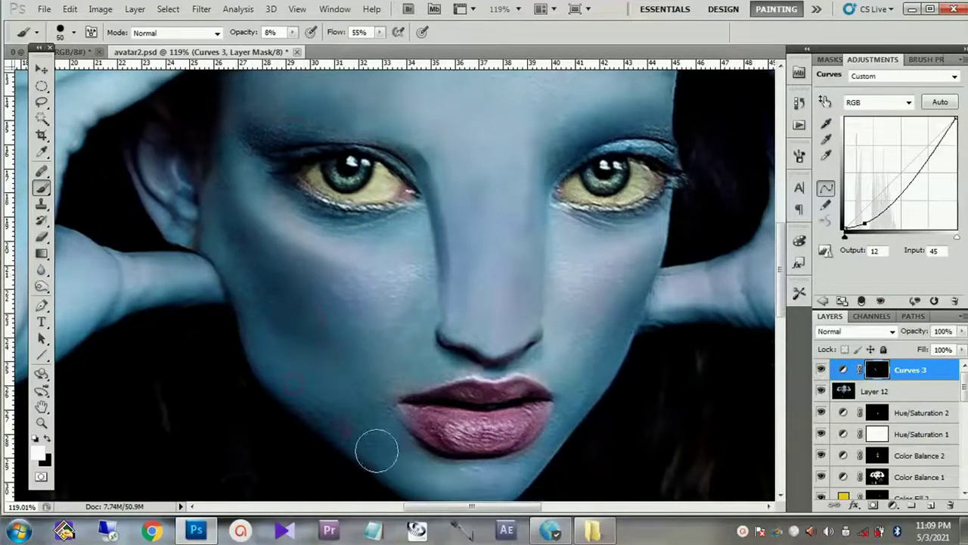
{"action": "scroll", "coordinate": [376, 450], "scroll_direction": "down", "scroll_amount": 1}
Step: Deepen the shadow beside the nose, then paint the left hand at 30% opacity
{"action": "left_click_drag", "start_coordinate": [437, 324], "coordinate": [408, 310]}
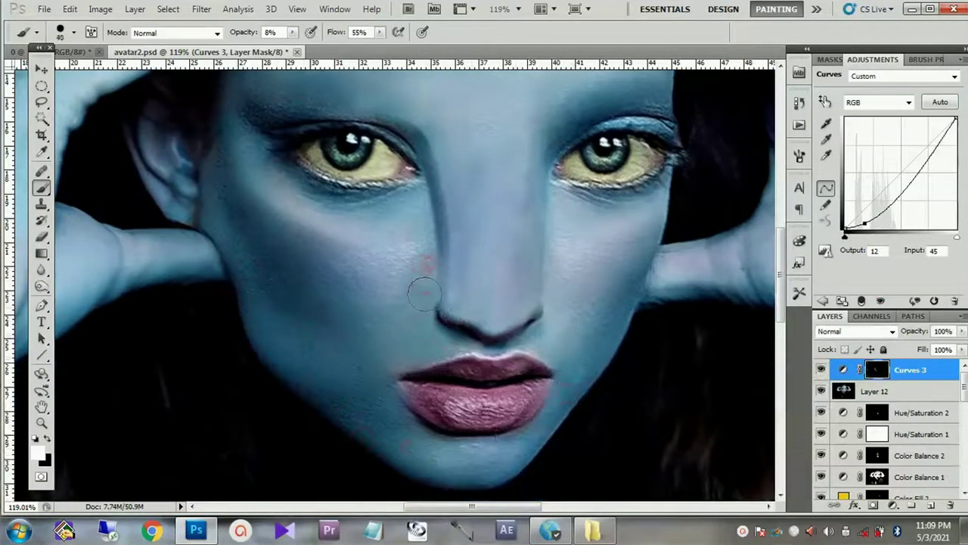
{"action": "scroll", "coordinate": [635, 241], "scroll_direction": "up", "scroll_amount": 2}
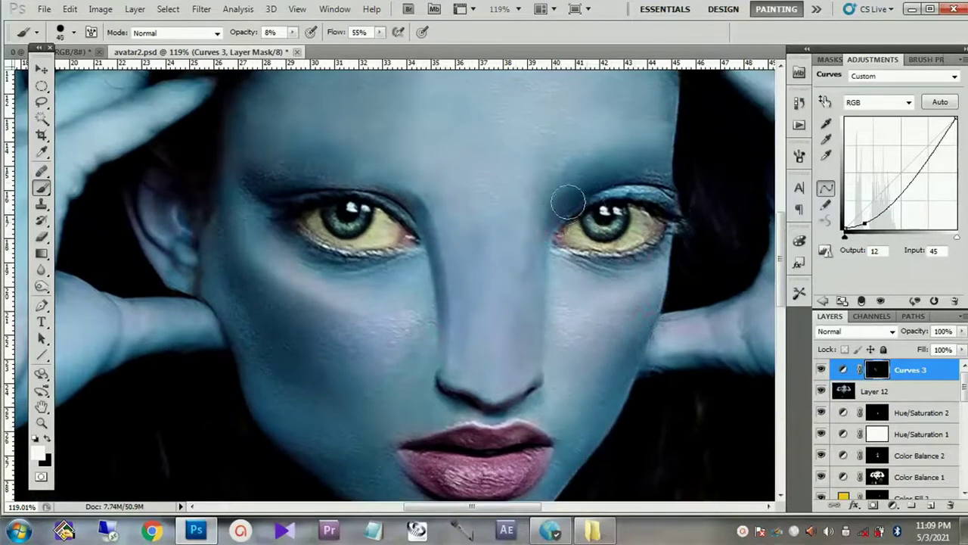
{"action": "scroll", "coordinate": [133, 310], "scroll_direction": "down", "scroll_amount": 2}
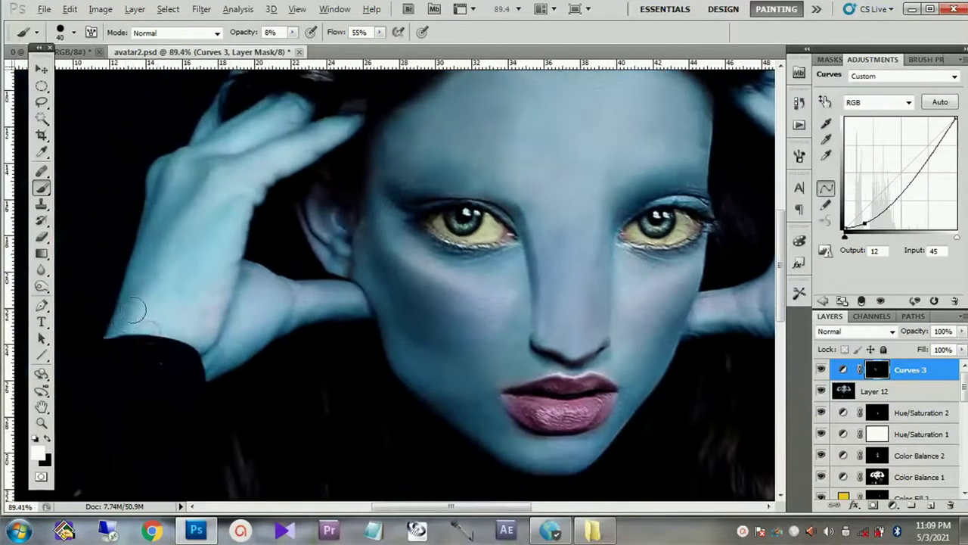
{"action": "key", "text": "3"}
{"action": "left_click_drag", "start_coordinate": [136, 309], "coordinate": [293, 316]}
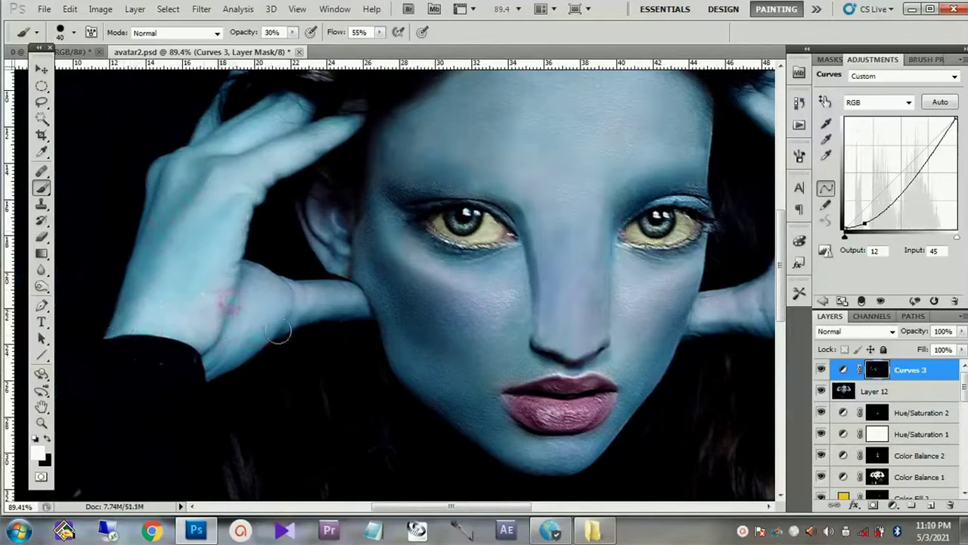
{"action": "scroll", "coordinate": [338, 129], "scroll_direction": "right", "scroll_amount": 3}
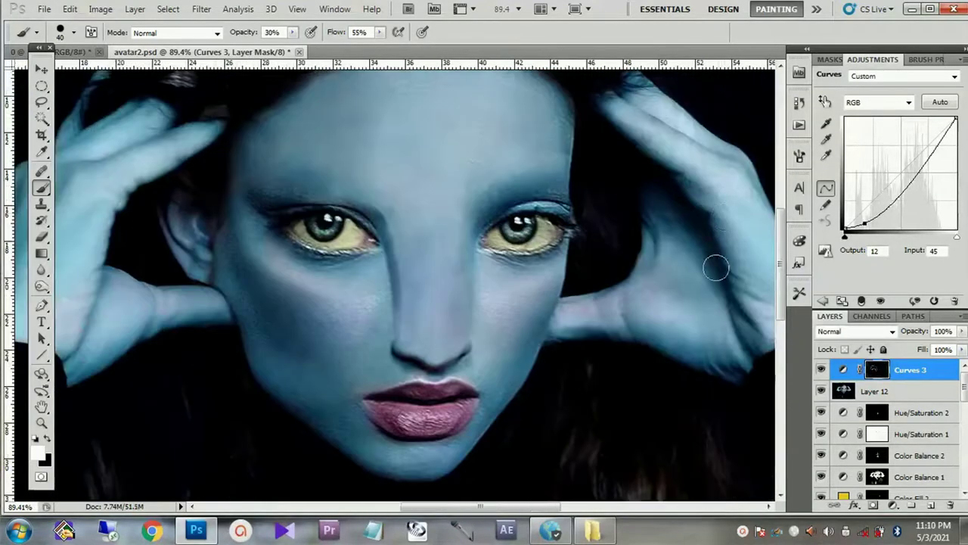
{"action": "scroll", "coordinate": [454, 255], "scroll_direction": "up", "scroll_amount": 2}
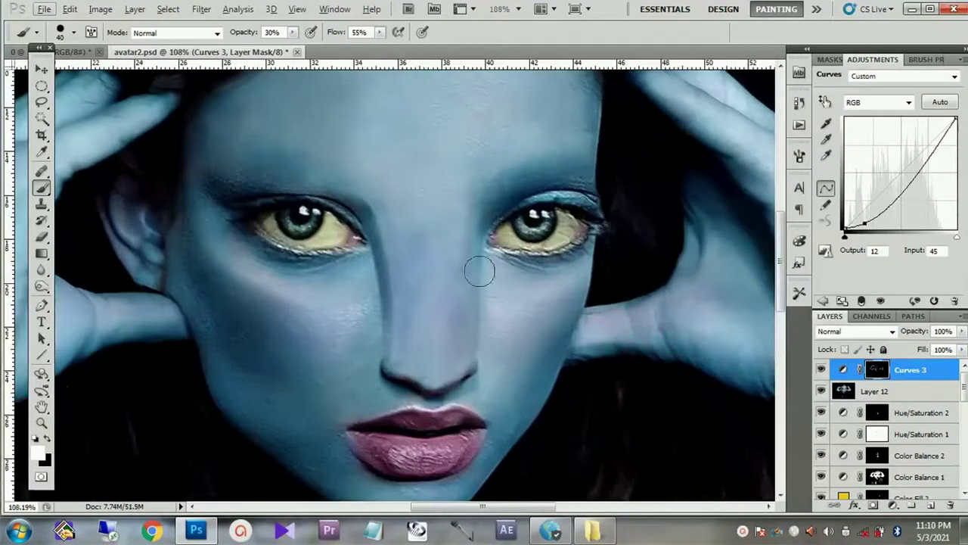
Step: Add a Curves 4 layer that brightens the image, and invert its mask to hide the effect
{"action": "left_click", "coordinate": [894, 506]}
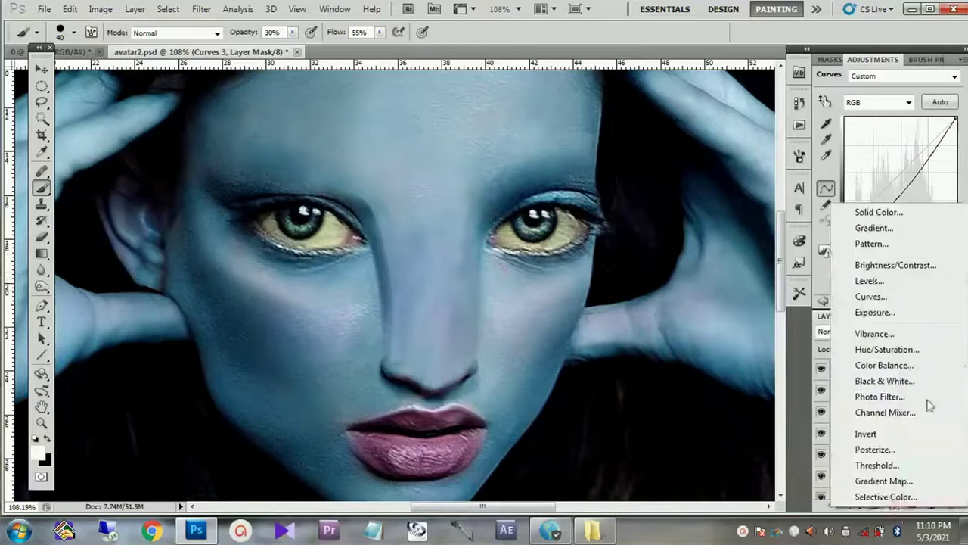
{"action": "left_click", "coordinate": [870, 296]}
{"action": "left_click_drag", "start_coordinate": [914, 161], "coordinate": [914, 133]}
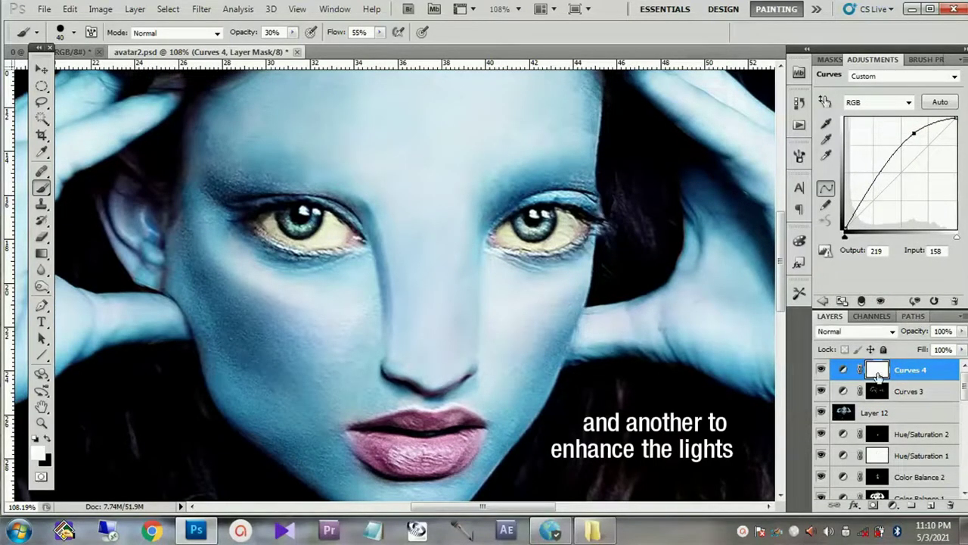
{"action": "key", "text": "ctrl+i"}
Step: Paint white onto the left cheek at 20% opacity, enlarging the brush to 100
{"action": "key", "text": "2"}
{"action": "left_click", "coordinate": [356, 295]}
{"action": "left_click_drag", "start_coordinate": [316, 297], "coordinate": [333, 314]}
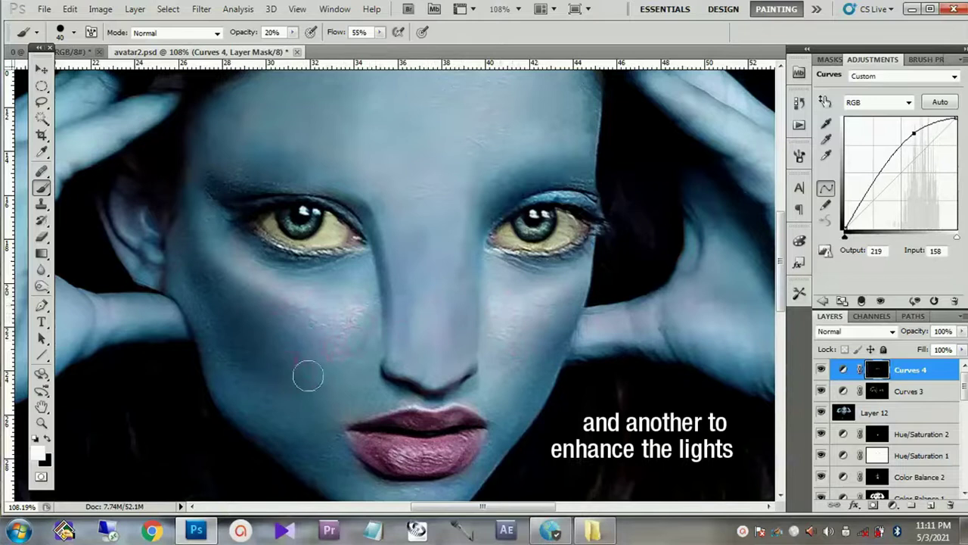
{"action": "scroll", "coordinate": [321, 370], "scroll_direction": "down", "scroll_amount": 1}
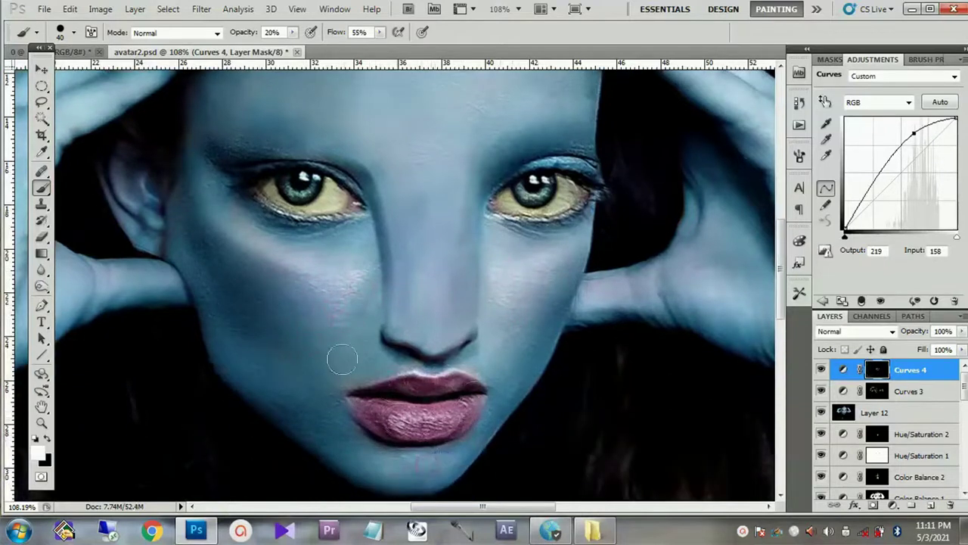
{"action": "scroll", "coordinate": [447, 168], "scroll_direction": "down", "scroll_amount": 1, "text": "alt"}
{"action": "key", "text": "bracketright"}
{"action": "key", "text": "bracketright"}
{"action": "key", "text": "bracketright"}
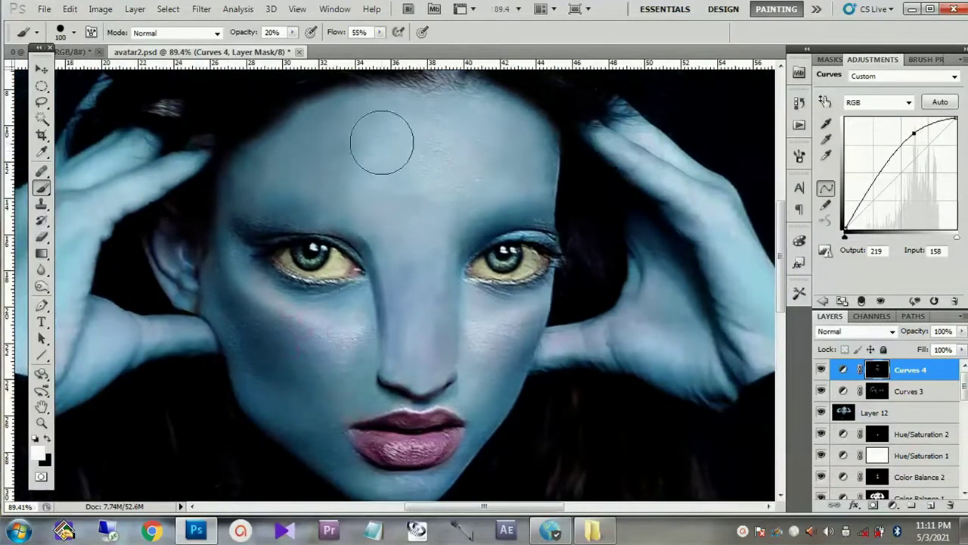
{"action": "scroll", "coordinate": [443, 194], "scroll_direction": "up", "scroll_amount": 2, "text": "alt"}
{"action": "key", "text": "v"}
{"action": "scroll", "coordinate": [459, 354], "scroll_direction": "down", "scroll_amount": 1, "text": "alt"}
{"action": "scroll", "coordinate": [443, 348], "scroll_direction": "down", "scroll_amount": 1, "text": "alt"}
{"action": "scroll", "coordinate": [424, 343], "scroll_direction": "down", "scroll_amount": 1, "text": "alt"}
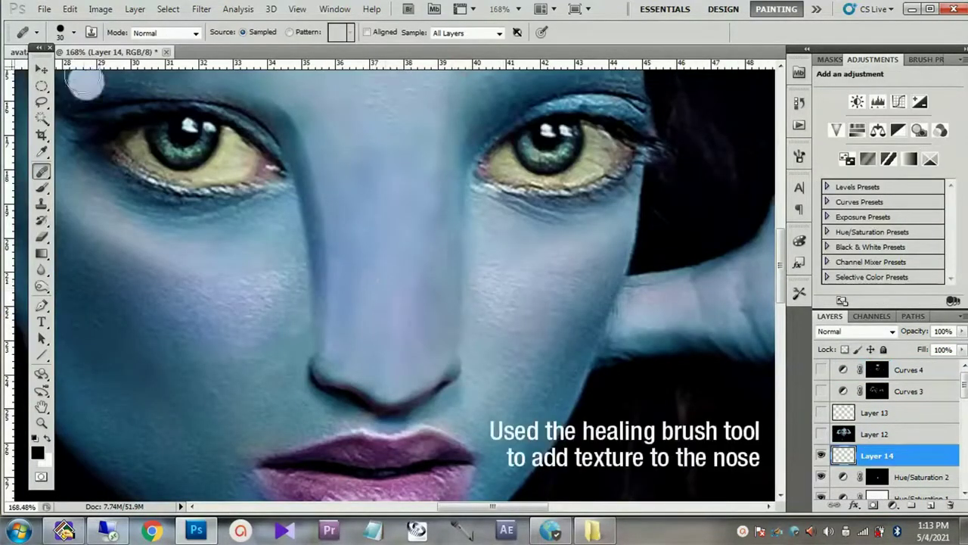
Step: Soften the Healing Brush hardness and heal a patch beside the left eye
{"action": "left_click", "coordinate": [73, 33]}
{"action": "left_click_drag", "start_coordinate": [155, 98], "coordinate": [123, 99]}
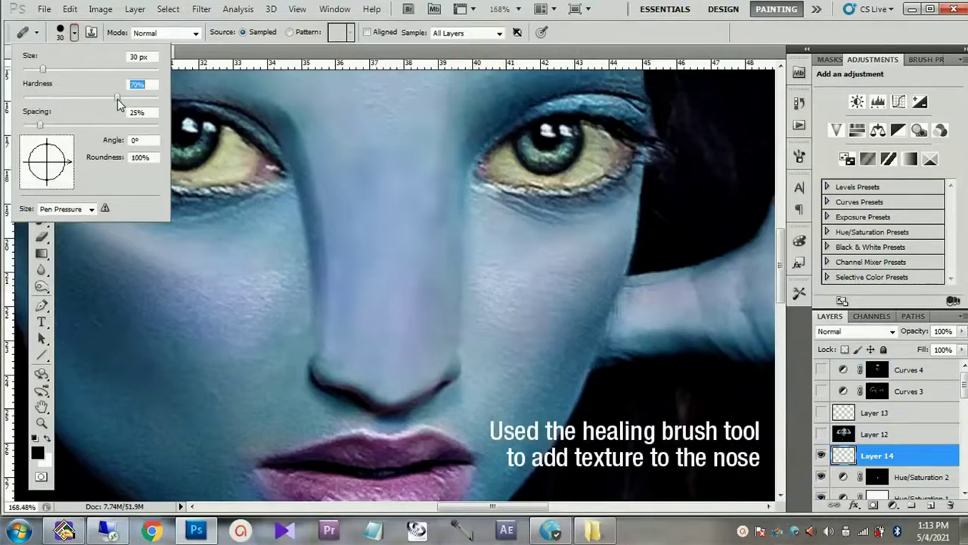
{"action": "key", "text": "Return"}
{"action": "left_click_drag", "start_coordinate": [223, 127], "coordinate": [208, 121]}
{"action": "left_click", "coordinate": [73, 33]}
{"action": "key", "text": "Return"}
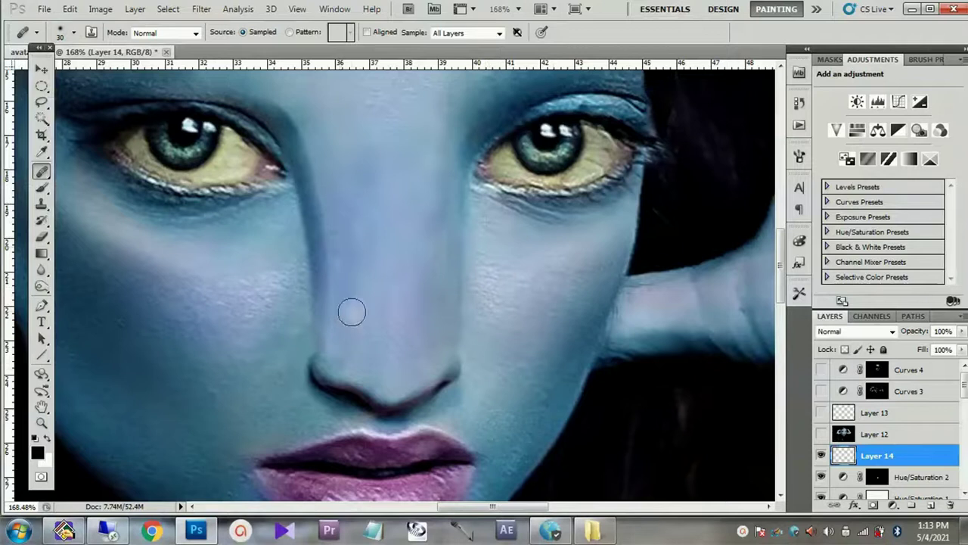
Step: Sample cheek skin and heal it onto the upper nose bridge and the nose tip
{"action": "left_click", "coordinate": [227, 358], "text": "alt"}
{"action": "mouse_move", "coordinate": [333, 261]}
{"action": "left_mouse_down"}
{"action": "mouse_move", "coordinate": [328, 197]}
{"action": "mouse_move", "coordinate": [353, 363]}
{"action": "left_mouse_up"}
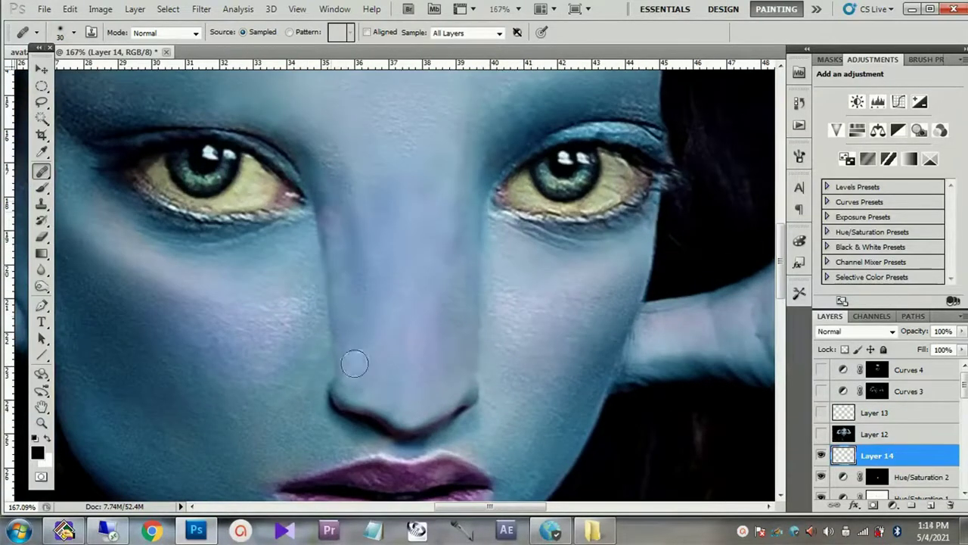
{"action": "left_click", "coordinate": [199, 330], "text": "alt"}
{"action": "left_click_drag", "start_coordinate": [402, 368], "coordinate": [408, 386]}
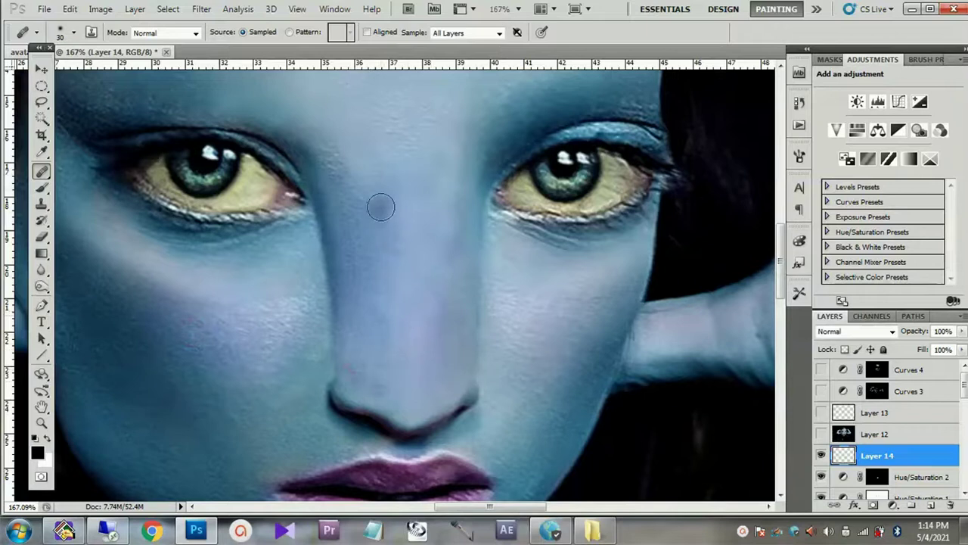
Step: Try the Lighten healing mode, return to Normal, and heal texture over the lower nose
{"action": "left_click", "coordinate": [165, 33]}
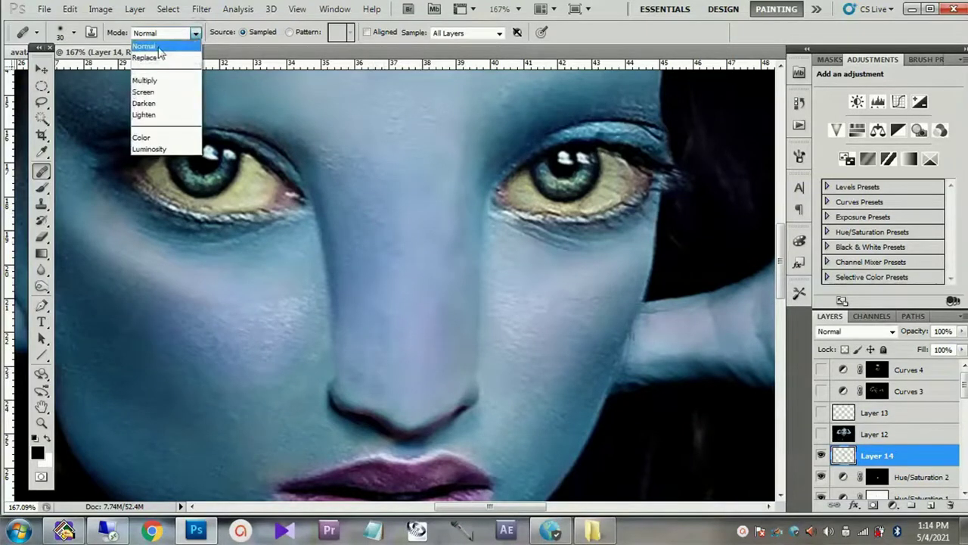
{"action": "left_click", "coordinate": [163, 110]}
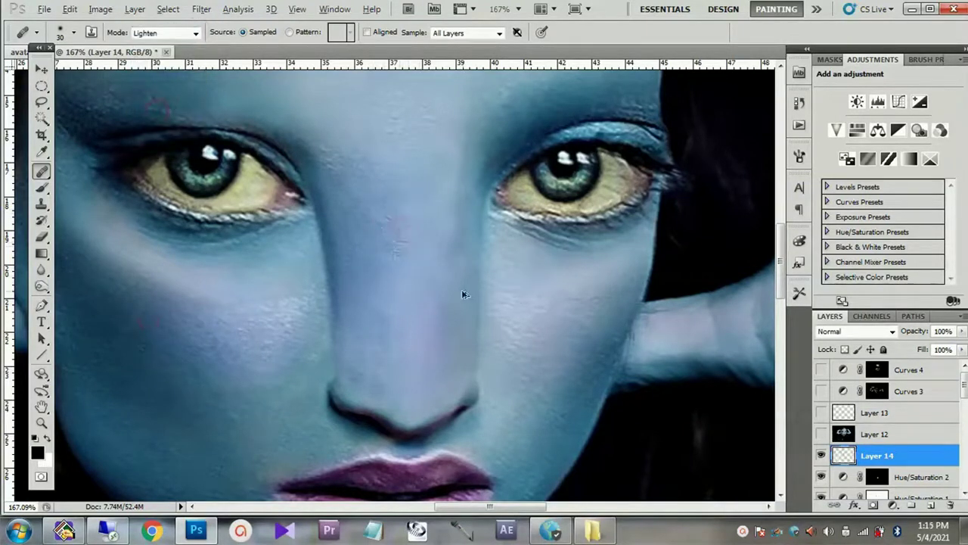
{"action": "left_click", "coordinate": [165, 32]}
{"action": "left_click", "coordinate": [159, 44]}
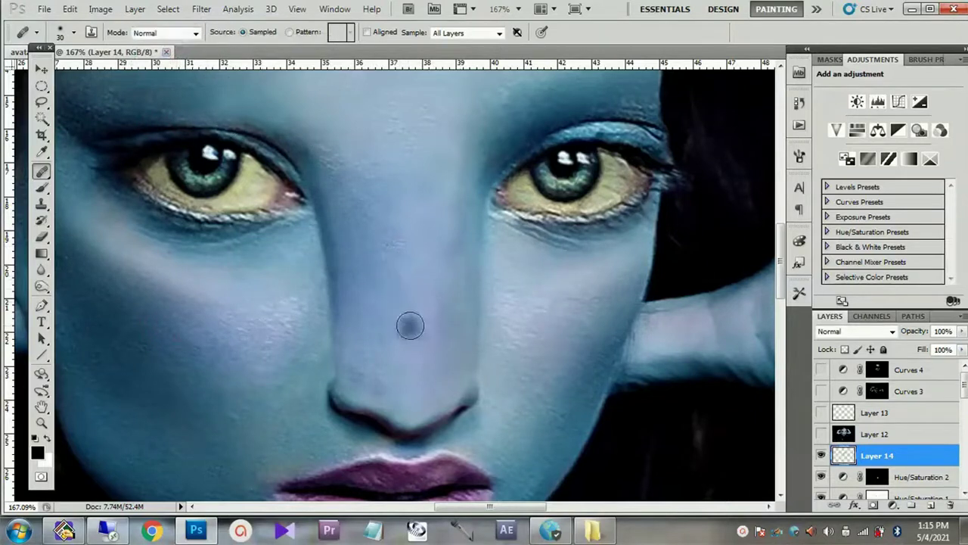
{"action": "left_click_drag", "start_coordinate": [408, 333], "coordinate": [371, 356]}
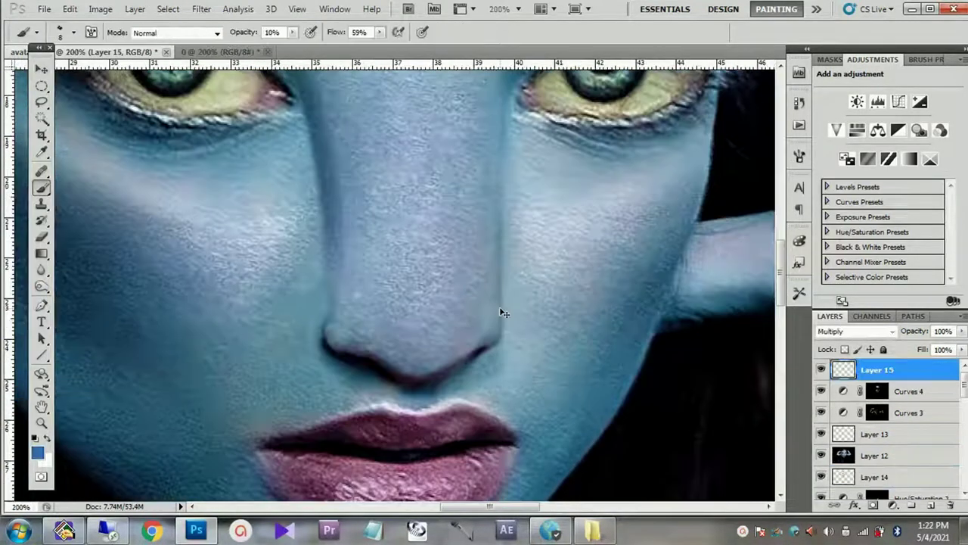
Step: Zoom to 300% on the nose, add a new layer for nose colour, and open the foreground colour picker
{"action": "key", "text": "z"}
{"action": "left_click", "coordinate": [454, 382]}
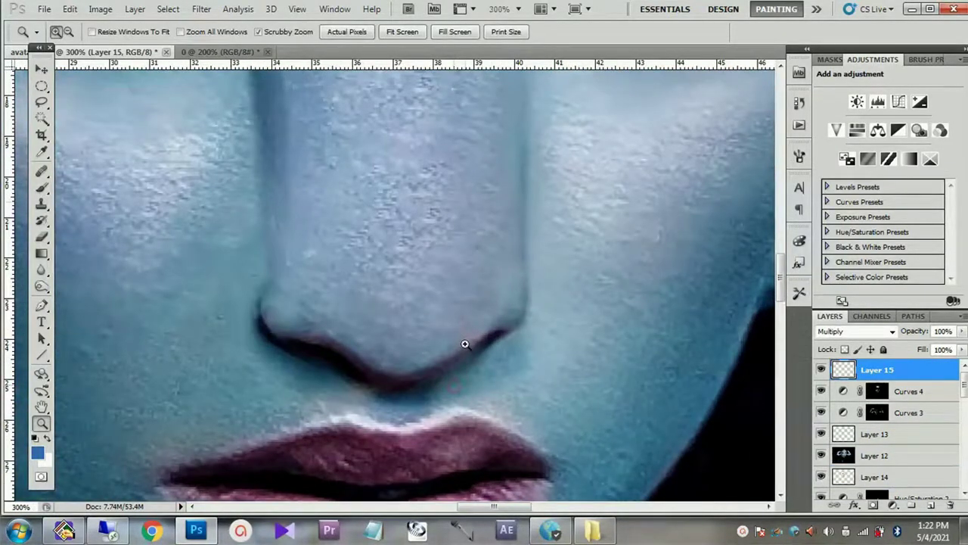
{"action": "key", "text": "b"}
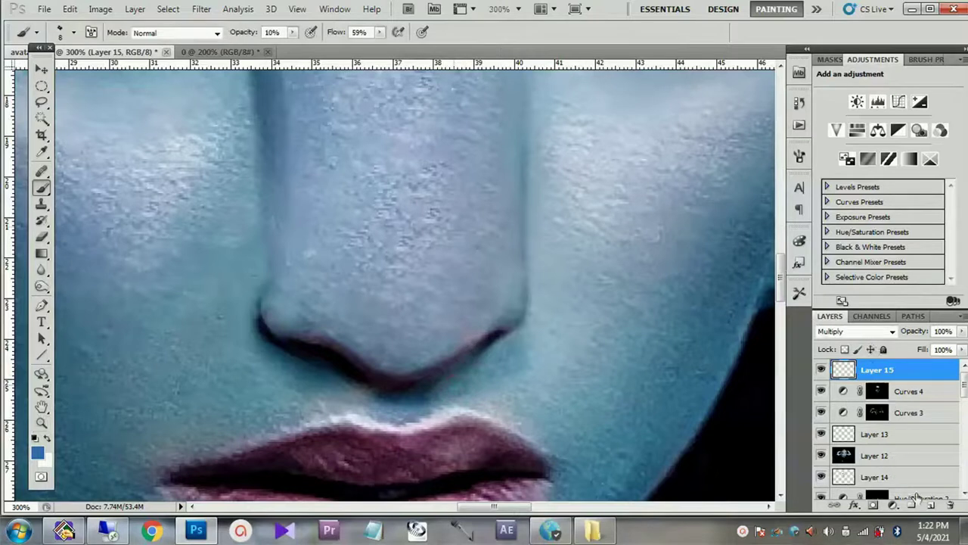
{"action": "left_click", "coordinate": [929, 505]}
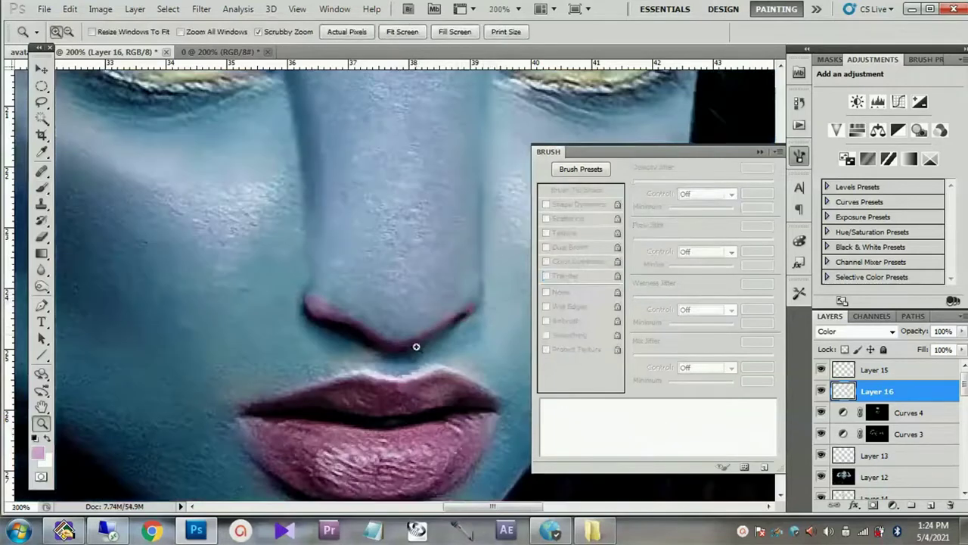
{"action": "left_click_drag", "start_coordinate": [454, 311], "coordinate": [358, 333]}
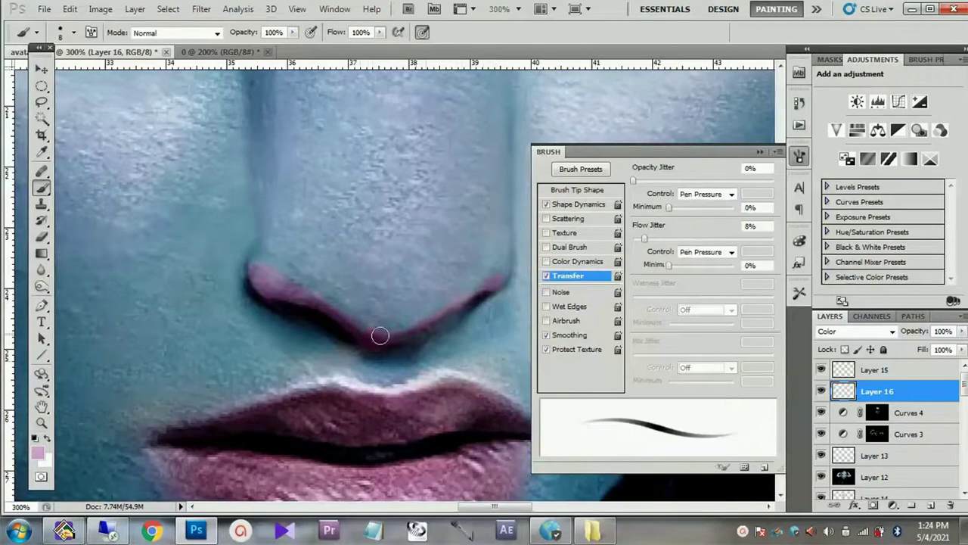
{"action": "left_click", "coordinate": [41, 452]}
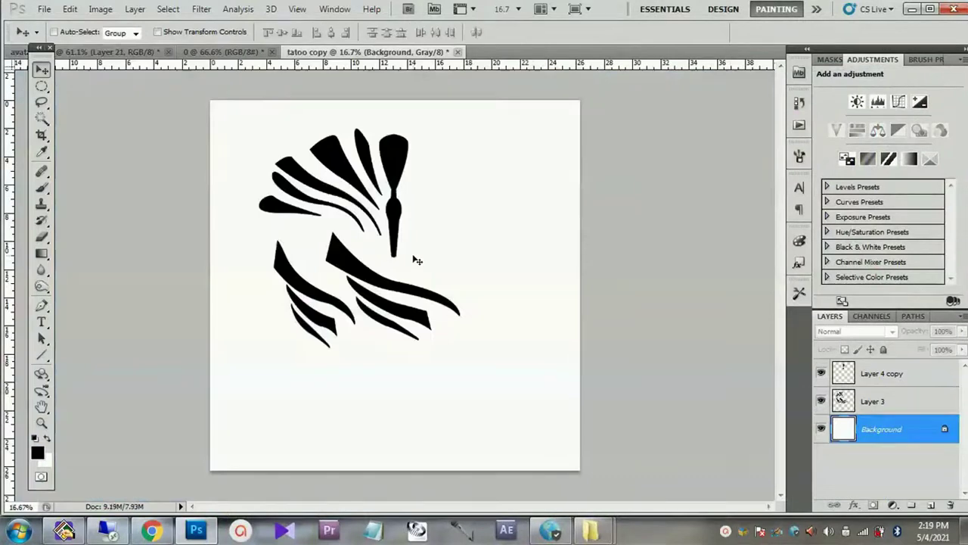
Step: In tatoo copy, select Layer 4 copy and drag the dagger-shaped stripe onto the avatar document
{"action": "scroll", "coordinate": [412, 257], "scroll_direction": "up", "scroll_amount": 1}
{"action": "scroll", "coordinate": [350, 192], "scroll_direction": "up", "scroll_amount": 1}
{"action": "scroll", "coordinate": [350, 192], "scroll_direction": "up", "scroll_amount": 1}
{"action": "scroll", "coordinate": [350, 192], "scroll_direction": "up", "scroll_amount": 1}
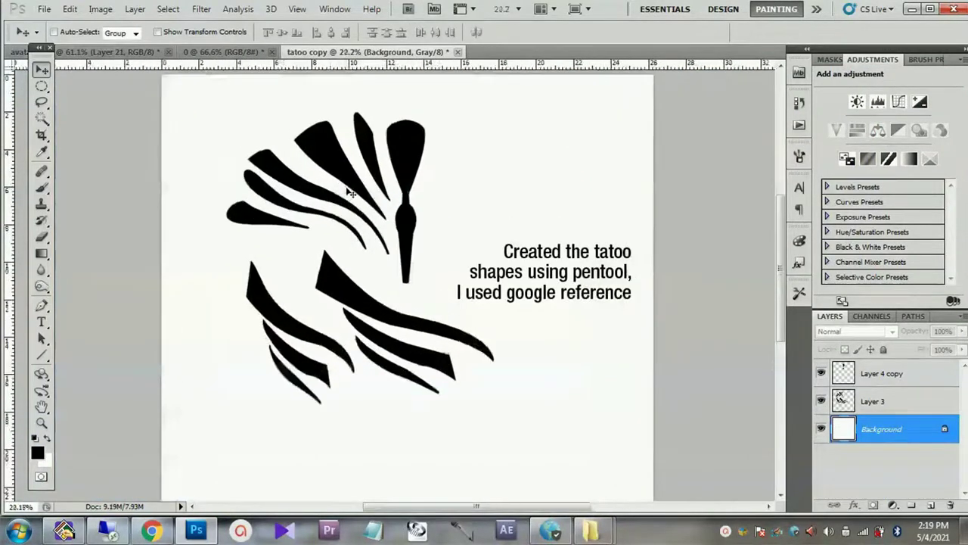
{"action": "scroll", "coordinate": [350, 192], "scroll_direction": "up", "scroll_amount": 1}
{"action": "left_click", "coordinate": [821, 374]}
{"action": "left_click", "coordinate": [821, 374]}
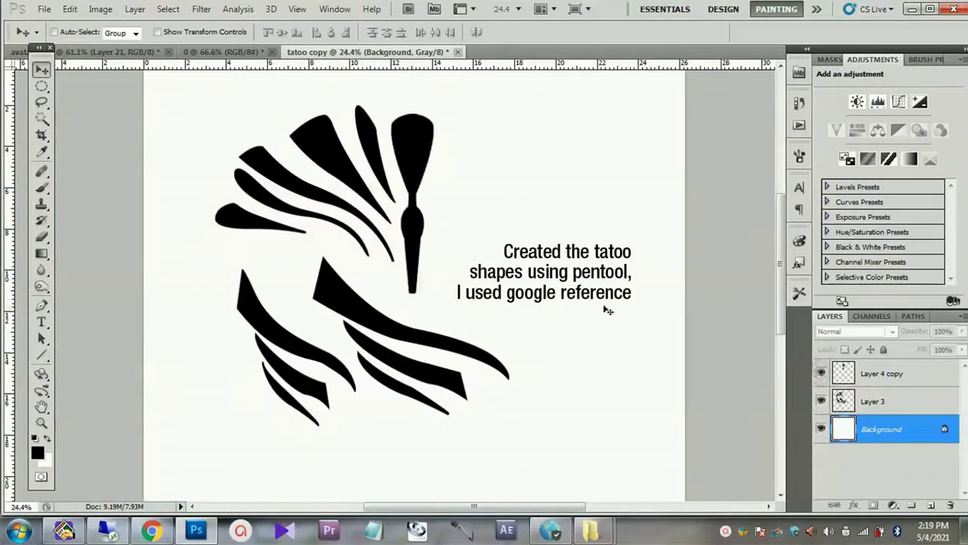
{"action": "left_click", "coordinate": [846, 370]}
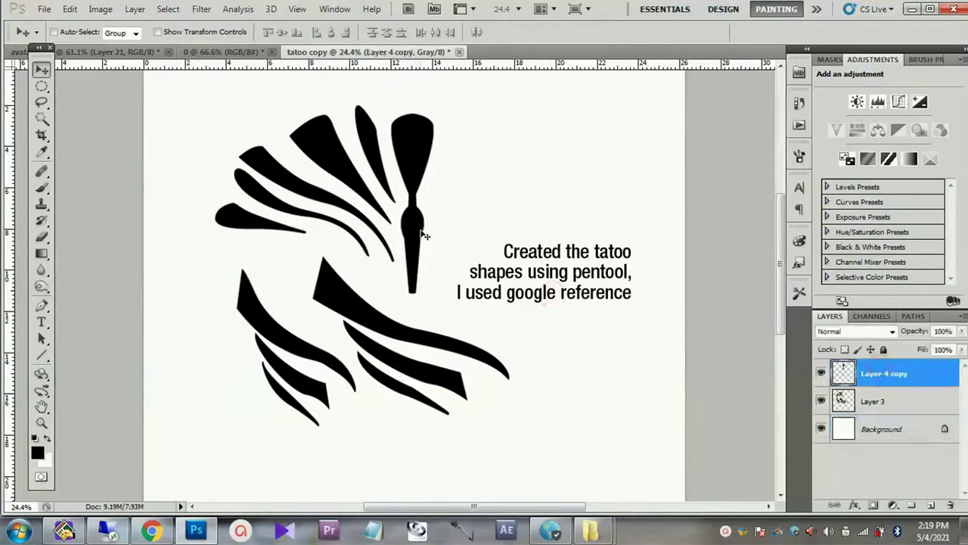
{"action": "left_click_drag", "start_coordinate": [425, 235], "coordinate": [108, 53]}
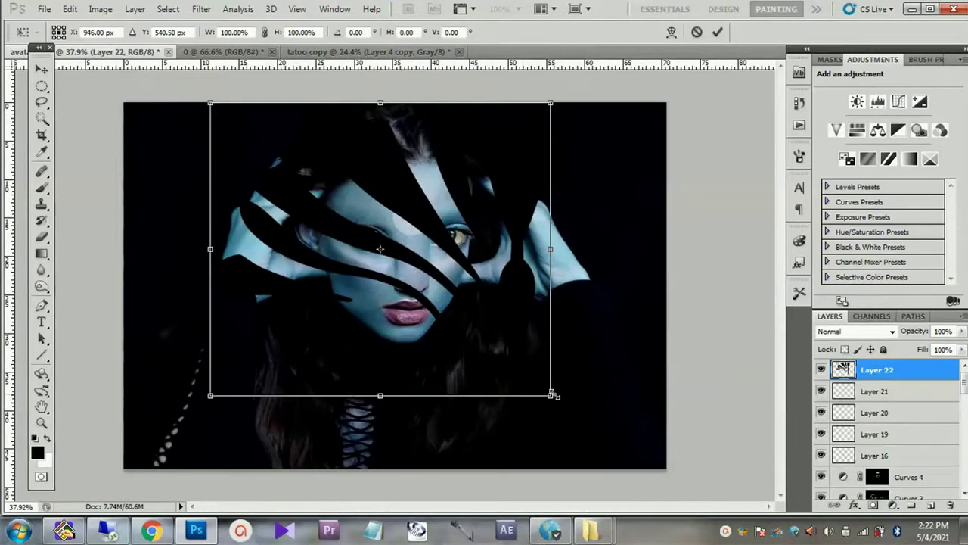
Step: Scale and slightly rotate the tattoo stripes to fit the forehead, then commit the transform
{"action": "mouse_move", "coordinate": [553, 394]}
{"action": "left_mouse_down"}
{"action": "mouse_move", "coordinate": [443, 303]}
{"action": "mouse_move", "coordinate": [405, 225]}
{"action": "left_mouse_up"}
{"action": "scroll", "coordinate": [404, 225], "scroll_direction": "up", "scroll_amount": 3}
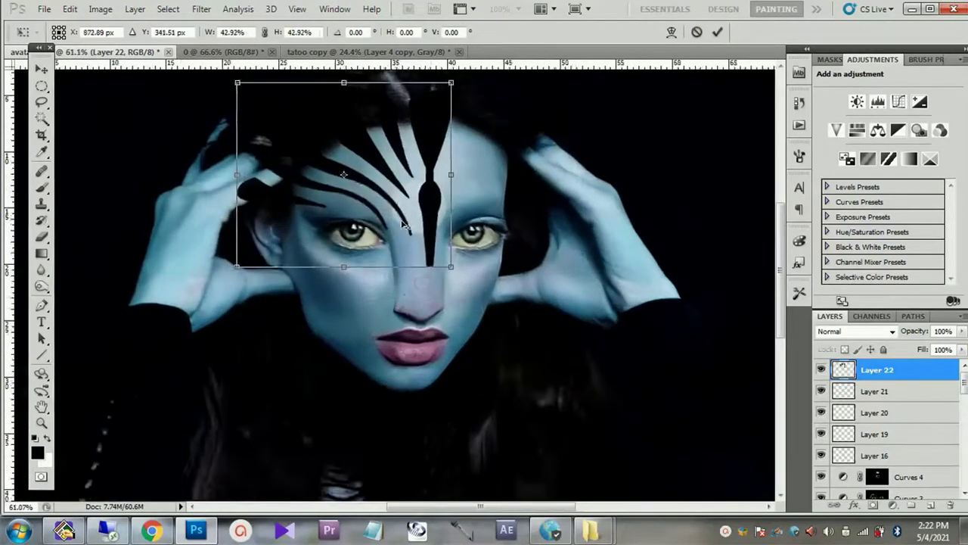
{"action": "scroll", "coordinate": [404, 224], "scroll_direction": "up", "scroll_amount": 1}
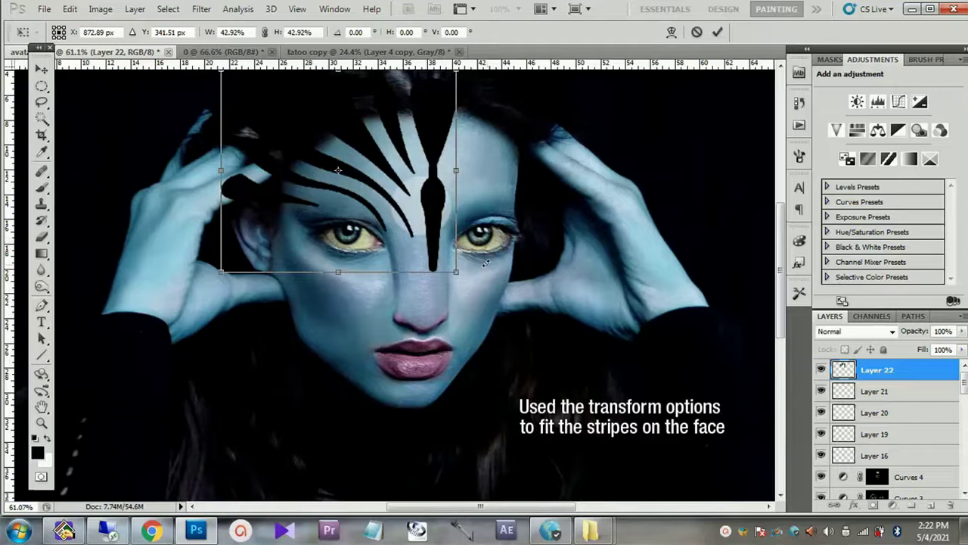
{"action": "mouse_move", "coordinate": [456, 271]}
{"action": "left_mouse_down"}
{"action": "mouse_move", "coordinate": [435, 257]}
{"action": "mouse_move", "coordinate": [420, 215]}
{"action": "mouse_move", "coordinate": [404, 234]}
{"action": "left_mouse_up"}
{"action": "scroll", "coordinate": [401, 206], "scroll_direction": "up", "scroll_amount": 4}
{"action": "left_click_drag", "start_coordinate": [466, 275], "coordinate": [454, 292]}
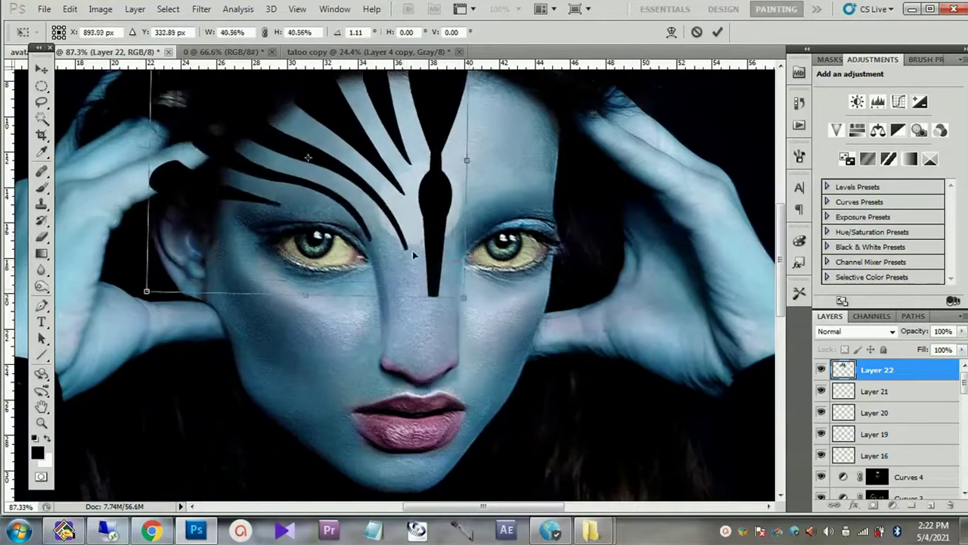
{"action": "key", "text": "Return"}
{"action": "scroll", "coordinate": [506, 327], "scroll_direction": "up", "scroll_amount": 2}
{"action": "scroll", "coordinate": [505, 326], "scroll_direction": "up", "scroll_amount": 2}
Step: Lasso the stripes onto a new layer, flip the copy for the right side, and hide Layer 21
{"action": "key", "text": "l"}
{"action": "left_click_drag", "start_coordinate": [114, 250], "coordinate": [401, 189]}
{"action": "key", "text": "ctrl+j"}
{"action": "key", "text": "v"}
{"action": "key", "text": "ctrl+t"}
{"action": "left_click", "coordinate": [553, 449]}
{"action": "key", "text": "Return"}
{"action": "left_click", "coordinate": [873, 412]}
{"action": "left_click", "coordinate": [821, 412]}
{"action": "scroll", "coordinate": [492, 272], "scroll_direction": "down", "scroll_amount": 2}
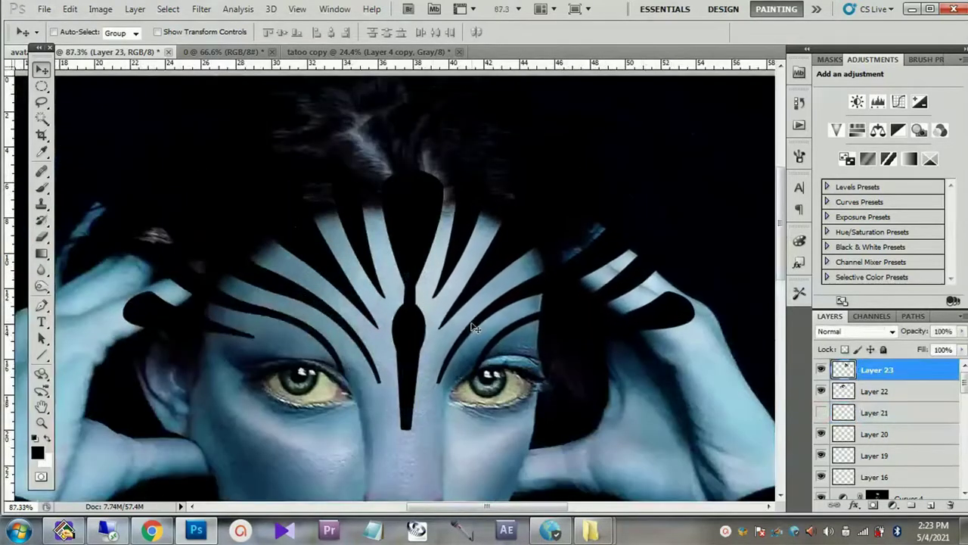
{"action": "scroll", "coordinate": [454, 302], "scroll_direction": "down", "scroll_amount": 2}
Step: Distort the stripes' outer edge inward, then duplicate them and move the copy onto the right cheek
{"action": "key", "text": "ctrl+t"}
{"action": "scroll", "coordinate": [450, 306], "scroll_direction": "up", "scroll_amount": 2}
{"action": "left_click_drag", "start_coordinate": [690, 385], "coordinate": [697, 376]}
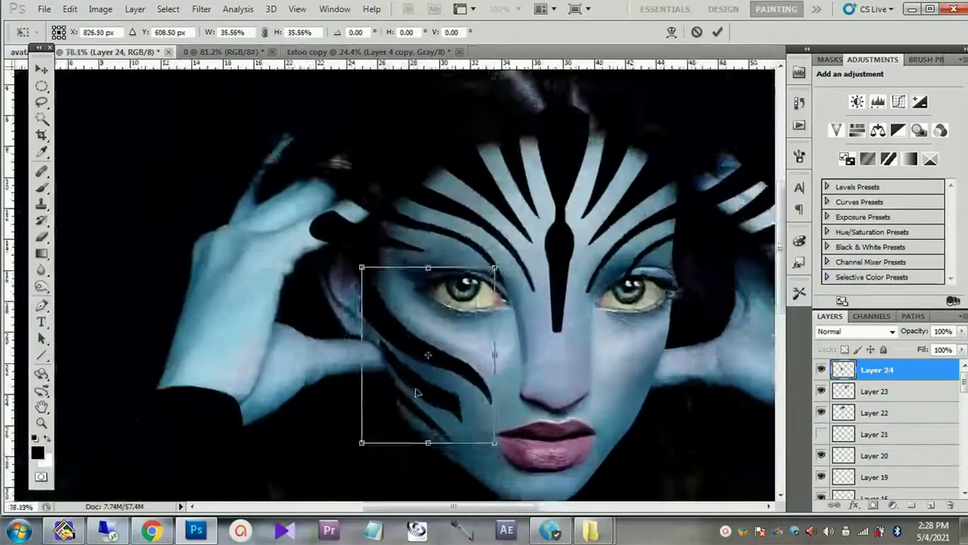
{"action": "key", "text": "Return"}
{"action": "scroll", "coordinate": [465, 379], "scroll_direction": "down", "scroll_amount": 1}
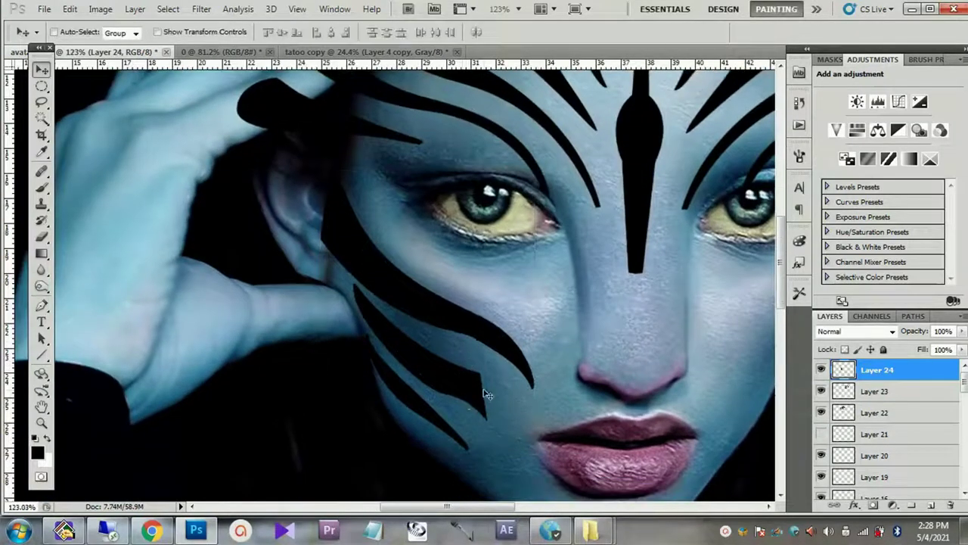
{"action": "key", "text": "ctrl+j"}
{"action": "scroll", "coordinate": [477, 357], "scroll_direction": "down", "scroll_amount": 2}
{"action": "left_click_drag", "start_coordinate": [590, 379], "coordinate": [609, 340]}
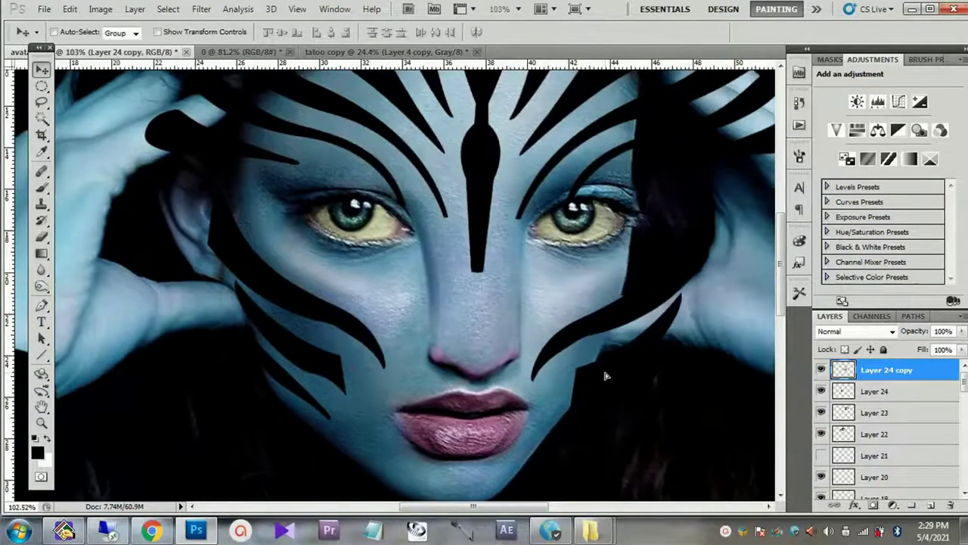
{"action": "scroll", "coordinate": [609, 340], "scroll_direction": "down", "scroll_amount": 1}
Step: Reshape the right-cheek stripes and select the lower piece of the stripes
{"action": "key", "text": "ctrl+t"}
{"action": "key", "text": "Return"}
{"action": "scroll", "coordinate": [622, 389], "scroll_direction": "up", "scroll_amount": 2}
{"action": "scroll", "coordinate": [620, 396], "scroll_direction": "up", "scroll_amount": 2}
{"action": "key", "text": "ctrl+t"}
{"action": "key", "text": "Return"}
{"action": "key", "text": "ctrl+t"}
{"action": "key", "text": "Return"}
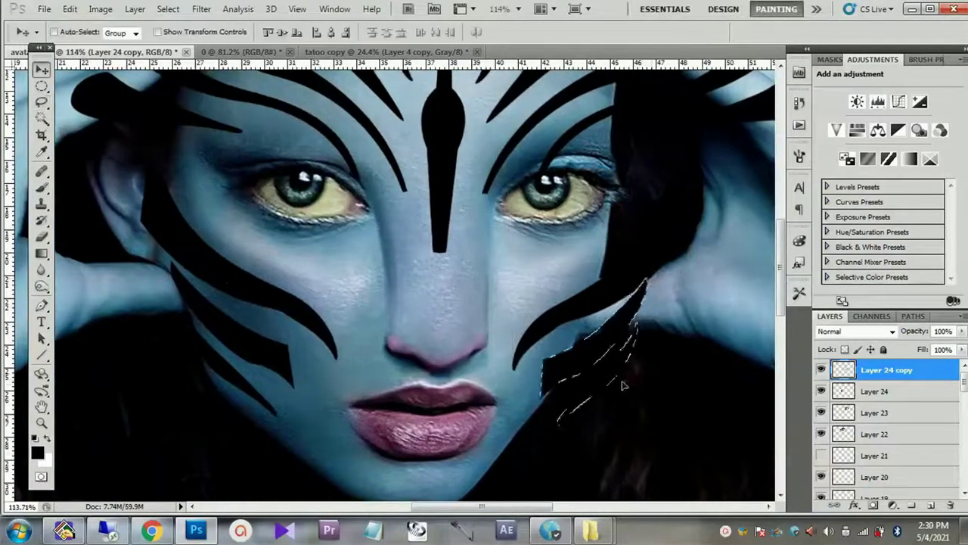
{"action": "scroll", "coordinate": [643, 340], "scroll_direction": "down", "scroll_amount": 1}
{"action": "left_click_drag", "start_coordinate": [820, 391], "coordinate": [820, 373]}
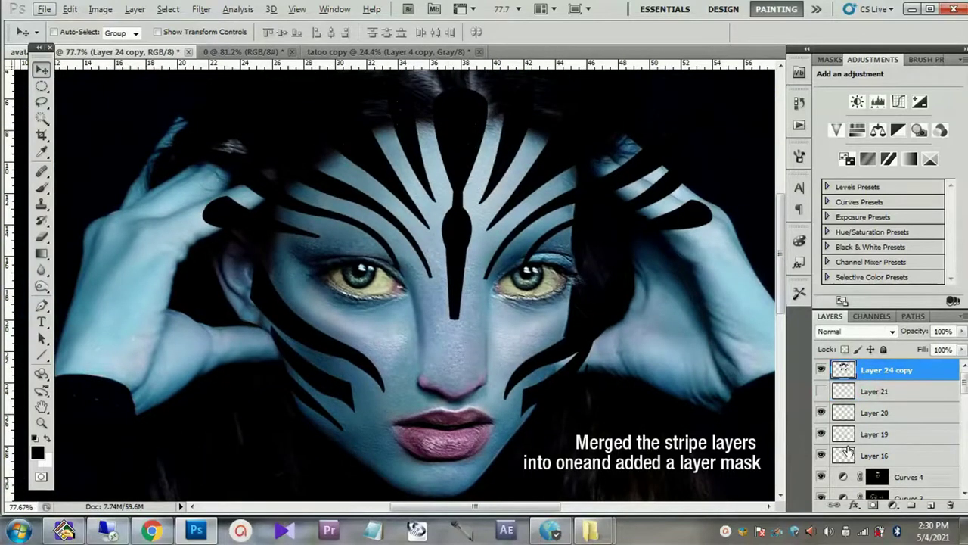
Step: Add a mask to the stripe layer and paint out the stripes covering the ear
{"action": "left_click", "coordinate": [868, 507]}
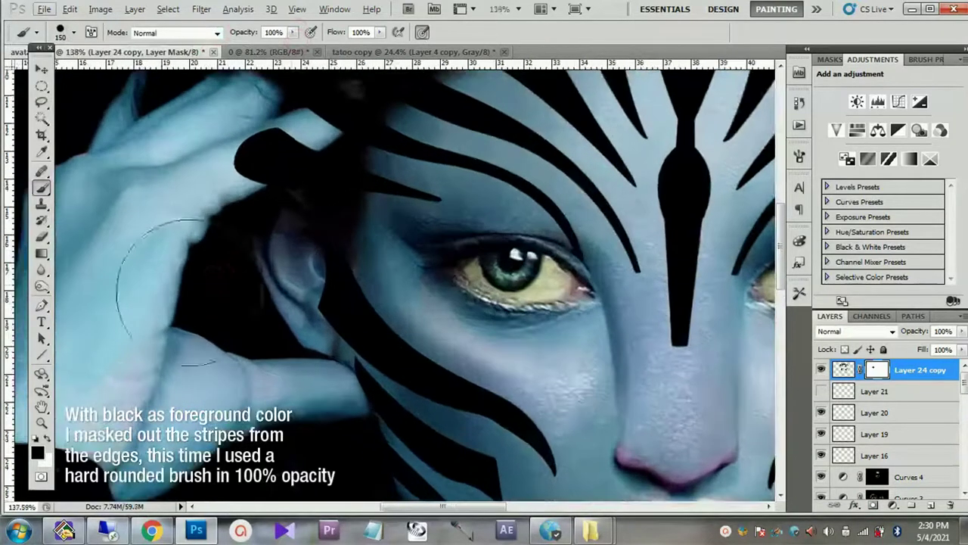
{"action": "mouse_move", "coordinate": [317, 244]}
{"action": "left_mouse_down"}
{"action": "mouse_move", "coordinate": [320, 328]}
{"action": "mouse_move", "coordinate": [324, 261]}
{"action": "left_mouse_up"}
{"action": "scroll", "coordinate": [325, 250], "scroll_direction": "up", "scroll_amount": 2}
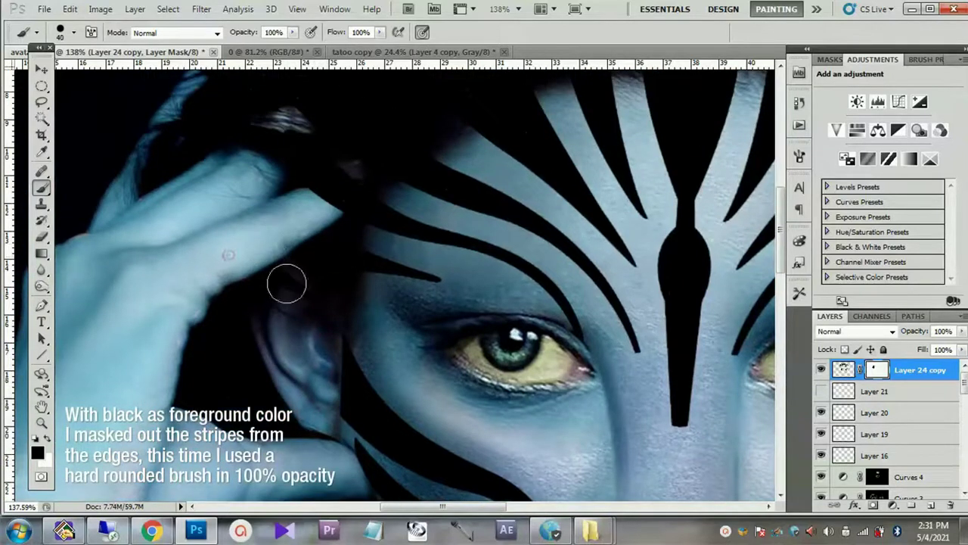
{"action": "scroll", "coordinate": [324, 236], "scroll_direction": "up", "scroll_amount": 2}
{"action": "scroll", "coordinate": [379, 265], "scroll_direction": "up", "scroll_amount": 2}
{"action": "scroll", "coordinate": [560, 359], "scroll_direction": "up", "scroll_amount": 2}
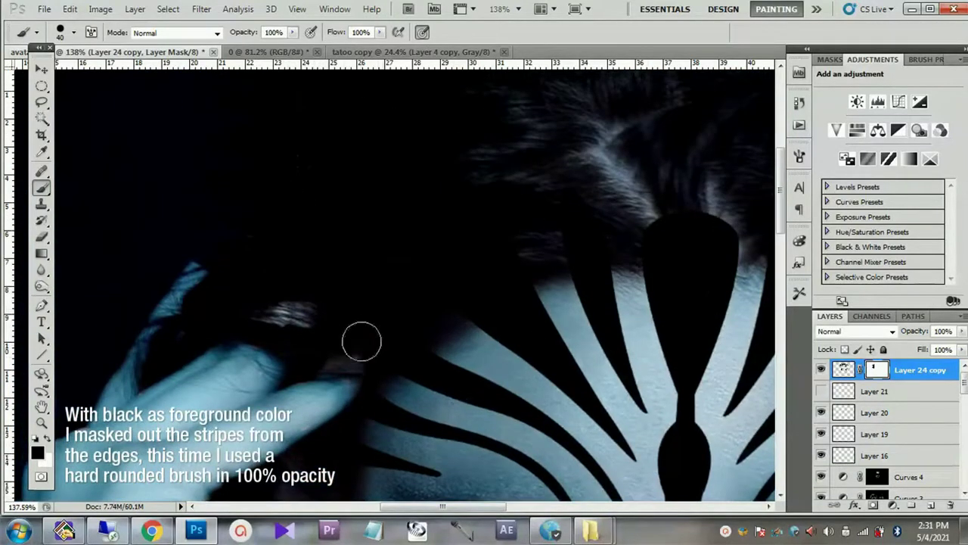
{"action": "scroll", "coordinate": [463, 270], "scroll_direction": "up", "scroll_amount": 2}
{"action": "scroll", "coordinate": [595, 288], "scroll_direction": "down", "scroll_amount": 2}
{"action": "scroll", "coordinate": [469, 292], "scroll_direction": "right", "scroll_amount": 2}
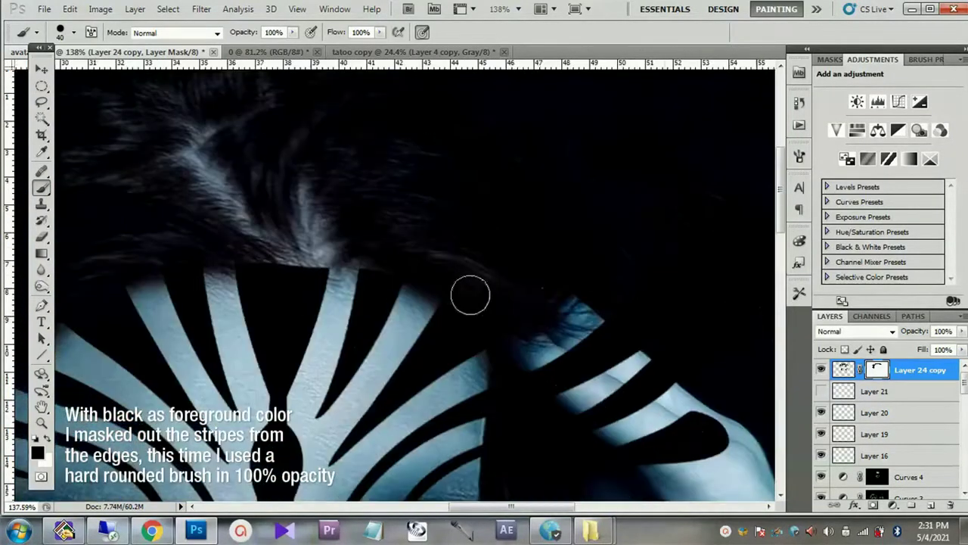
{"action": "scroll", "coordinate": [525, 368], "scroll_direction": "up", "scroll_amount": 2}
{"action": "scroll", "coordinate": [503, 426], "scroll_direction": "down", "scroll_amount": 3}
{"action": "scroll", "coordinate": [503, 408], "scroll_direction": "up", "scroll_amount": 1}
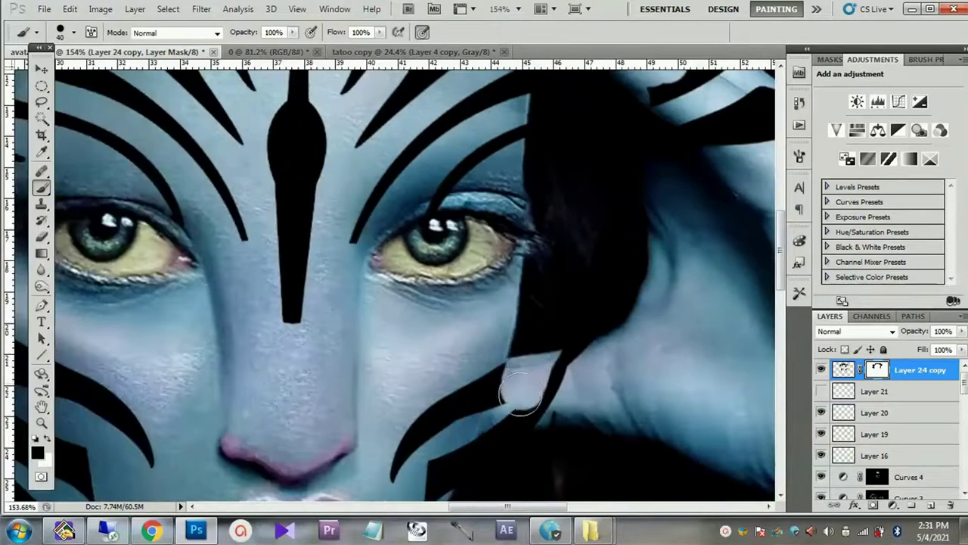
{"action": "scroll", "coordinate": [502, 383], "scroll_direction": "down", "scroll_amount": 3}
{"action": "scroll", "coordinate": [501, 383], "scroll_direction": "right", "scroll_amount": 1}
{"action": "scroll", "coordinate": [462, 373], "scroll_direction": "up", "scroll_amount": 1}
Step: Shrink the brush and swap between black and white while refining the stripe mask
{"action": "key", "text": "x"}
{"action": "key", "text": "x"}
{"action": "key", "text": "bracketleft"}
{"action": "key", "text": "bracketleft"}
{"action": "key", "text": "bracketleft"}
{"action": "key", "text": "x"}
{"action": "scroll", "coordinate": [422, 360], "scroll_direction": "down", "scroll_amount": 3}
{"action": "scroll", "coordinate": [648, 325], "scroll_direction": "down", "scroll_amount": 2}
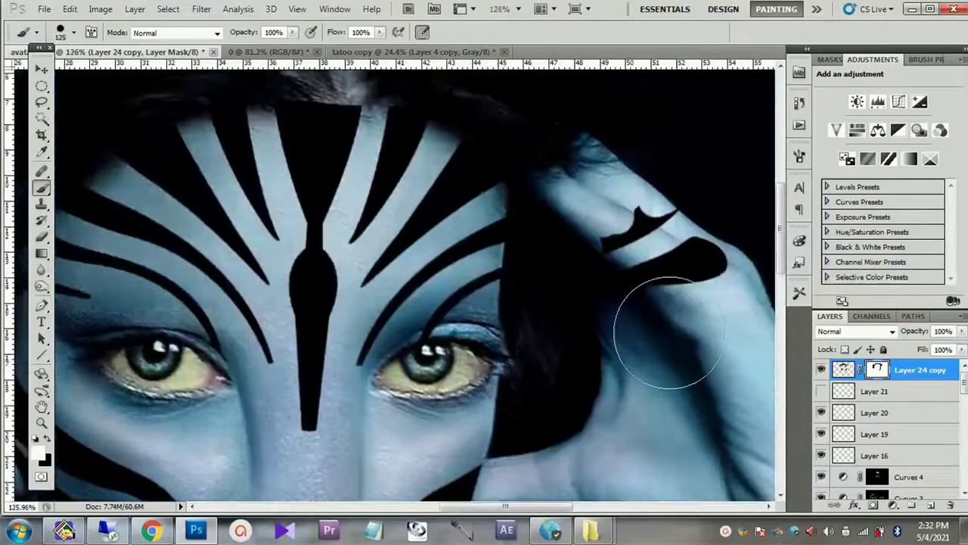
{"action": "key", "text": "v"}
{"action": "key", "text": "x"}
{"action": "scroll", "coordinate": [680, 424], "scroll_direction": "up", "scroll_amount": 1}
{"action": "left_click", "coordinate": [886, 507]}
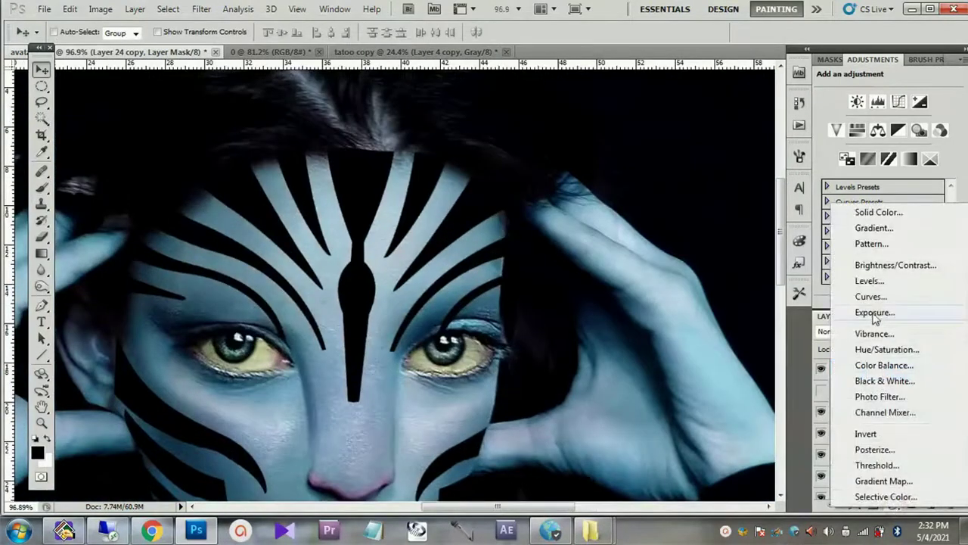
Step: Add a deep blue Solid Color fill layer clipped to the stripes layer
{"action": "left_click", "coordinate": [882, 214]}
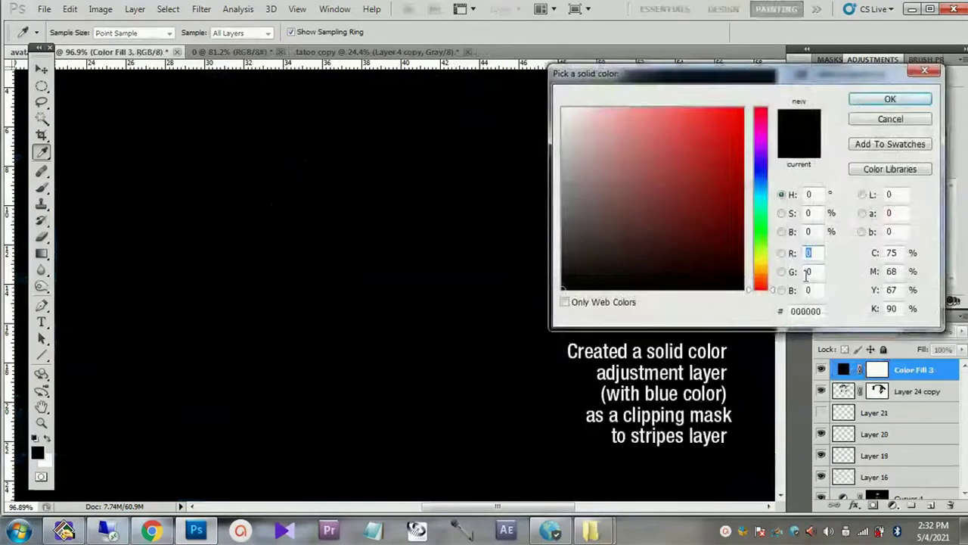
{"action": "left_click", "coordinate": [760, 179]}
{"action": "left_click", "coordinate": [728, 173]}
{"action": "key", "text": "Return"}
{"action": "left_click", "coordinate": [855, 331]}
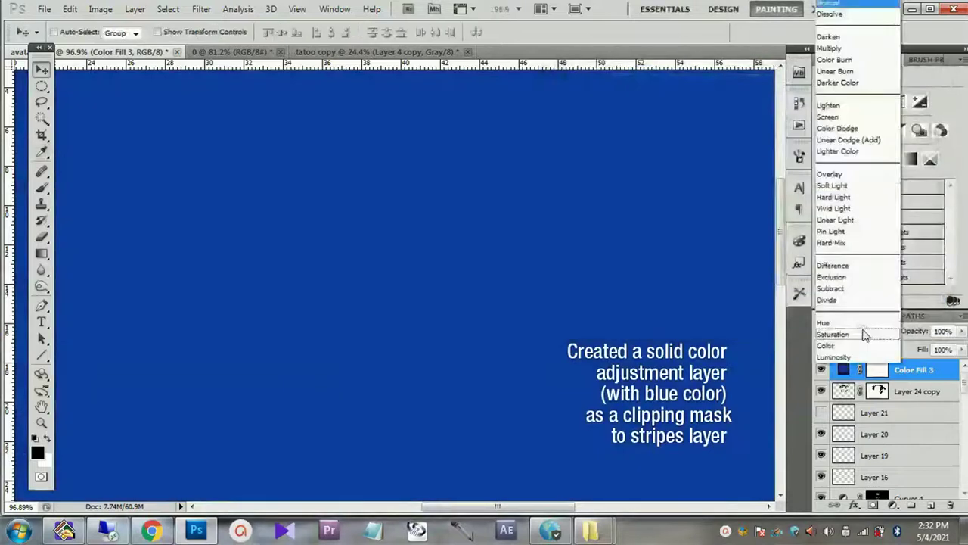
{"action": "left_click", "coordinate": [829, 48]}
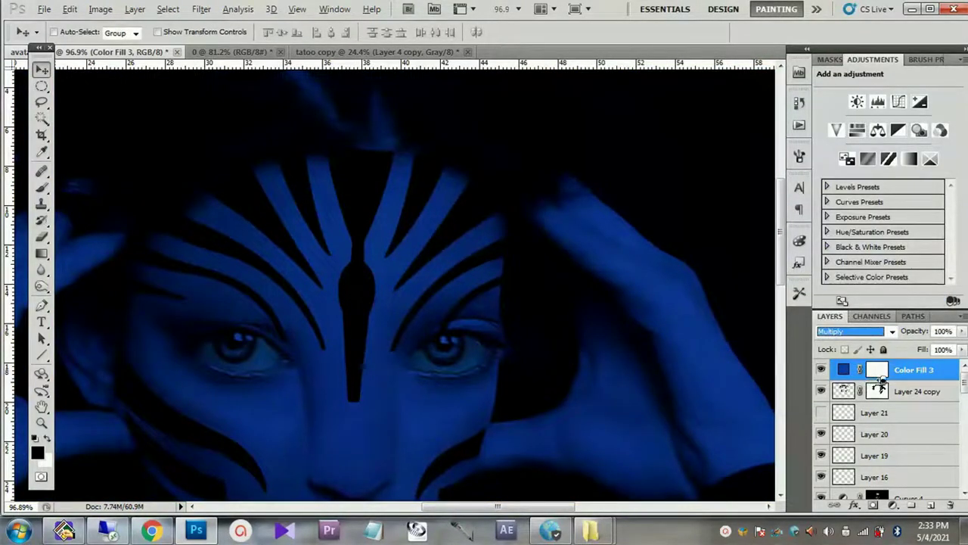
{"action": "left_click", "coordinate": [854, 380], "text": "alt"}
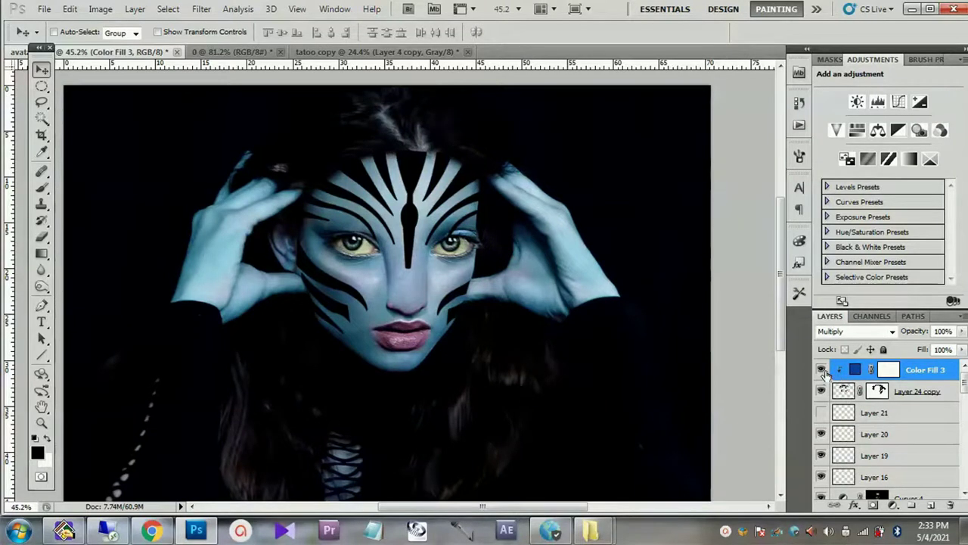
Step: Return the blue fill to Normal, set the stripes to Multiply, and adjust the fill's hue
{"action": "left_click", "coordinate": [845, 390]}
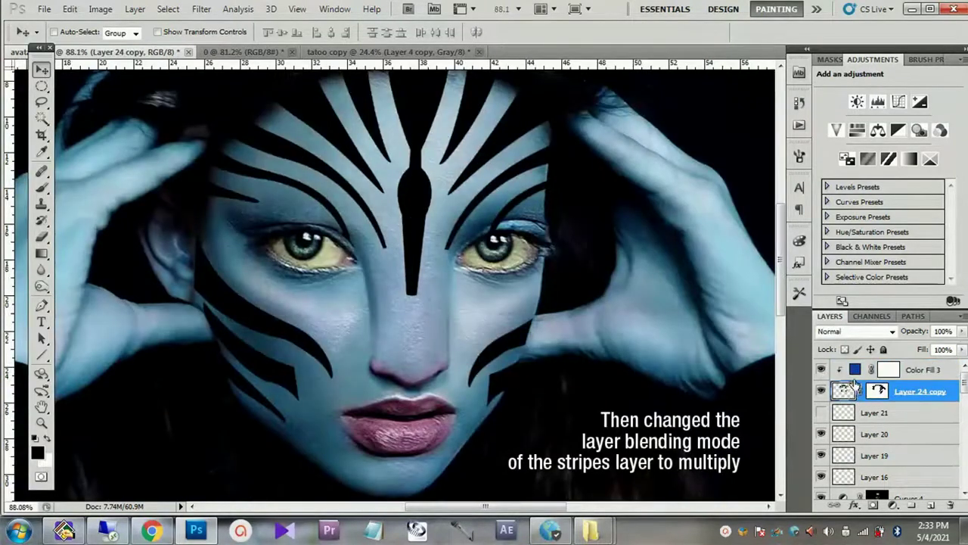
{"action": "left_click", "coordinate": [855, 369]}
{"action": "left_click", "coordinate": [855, 331]}
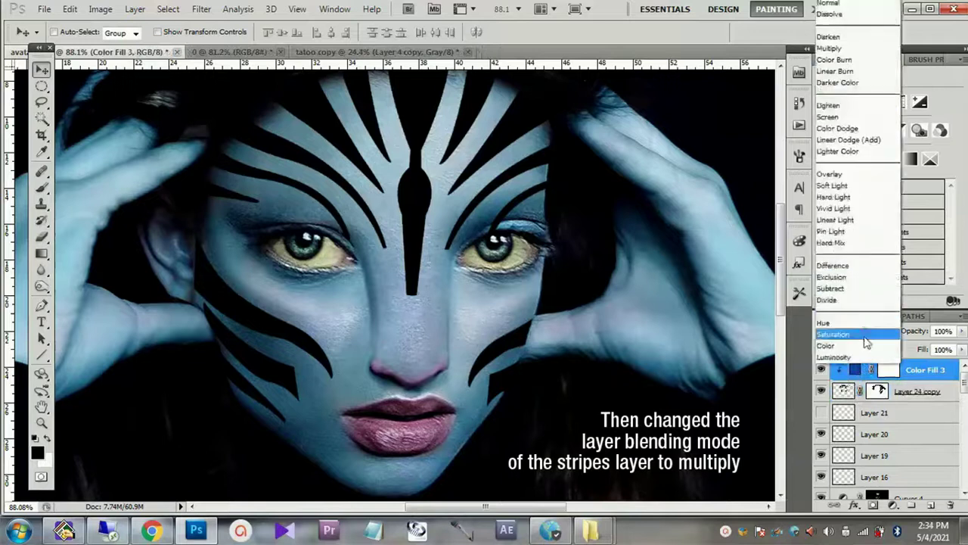
{"action": "left_click", "coordinate": [832, 7]}
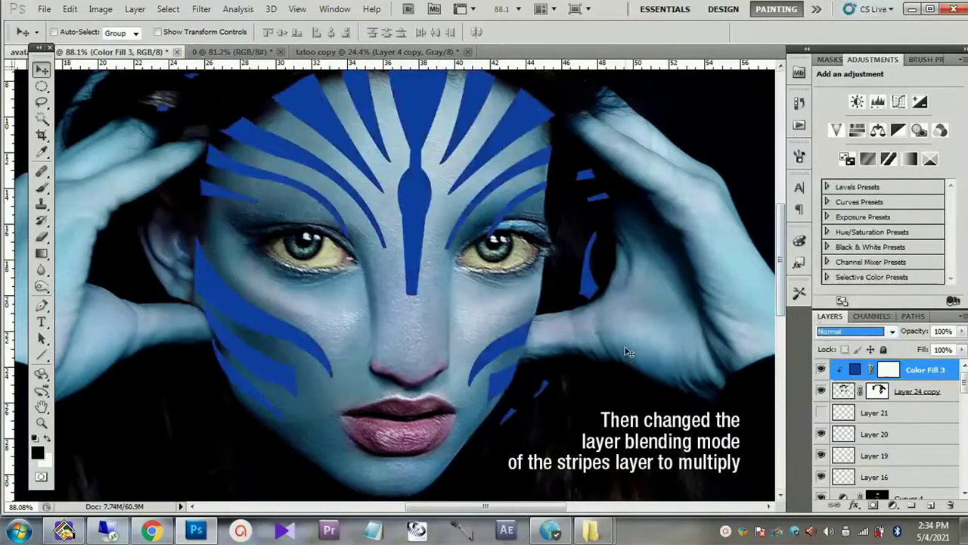
{"action": "left_click", "coordinate": [908, 391]}
{"action": "left_click", "coordinate": [855, 331]}
{"action": "left_click", "coordinate": [840, 48]}
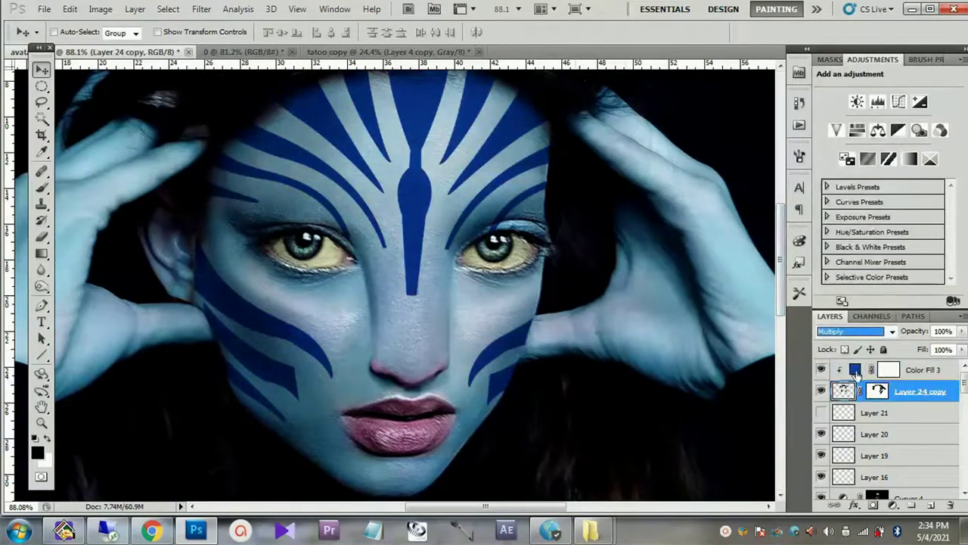
{"action": "double_click", "coordinate": [856, 369]}
{"action": "left_click_drag", "start_coordinate": [772, 174], "coordinate": [772, 189]}
{"action": "left_click", "coordinate": [890, 95]}
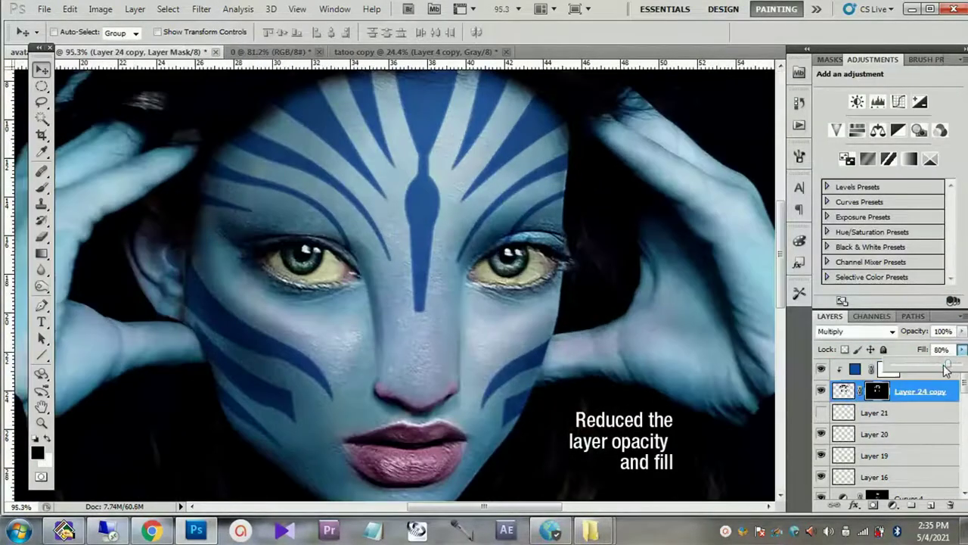
Step: Lower the stripes layer to 77% opacity and 48% fill
{"action": "left_click_drag", "start_coordinate": [946, 369], "coordinate": [942, 368]}
{"action": "left_click_drag", "start_coordinate": [962, 332], "coordinate": [938, 348]}
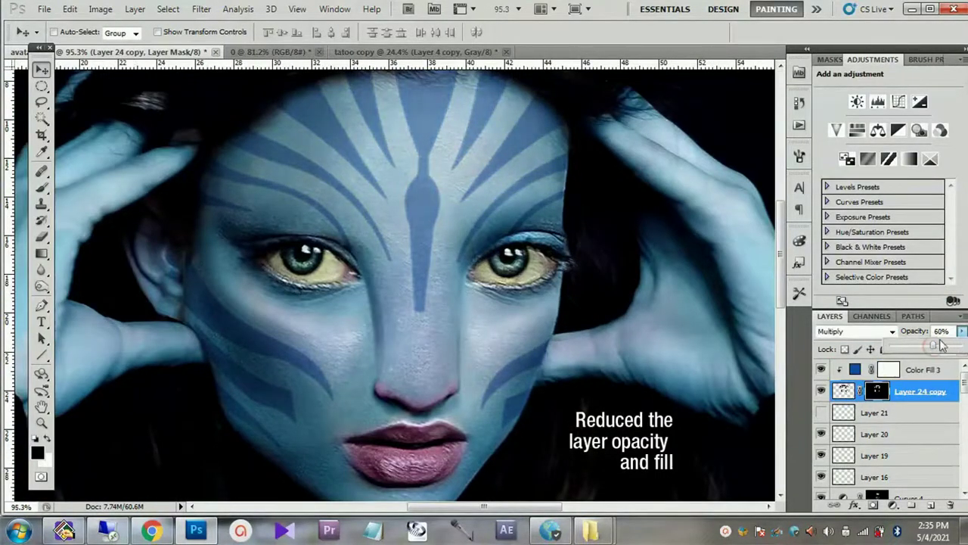
{"action": "left_click_drag", "start_coordinate": [938, 349], "coordinate": [949, 349]}
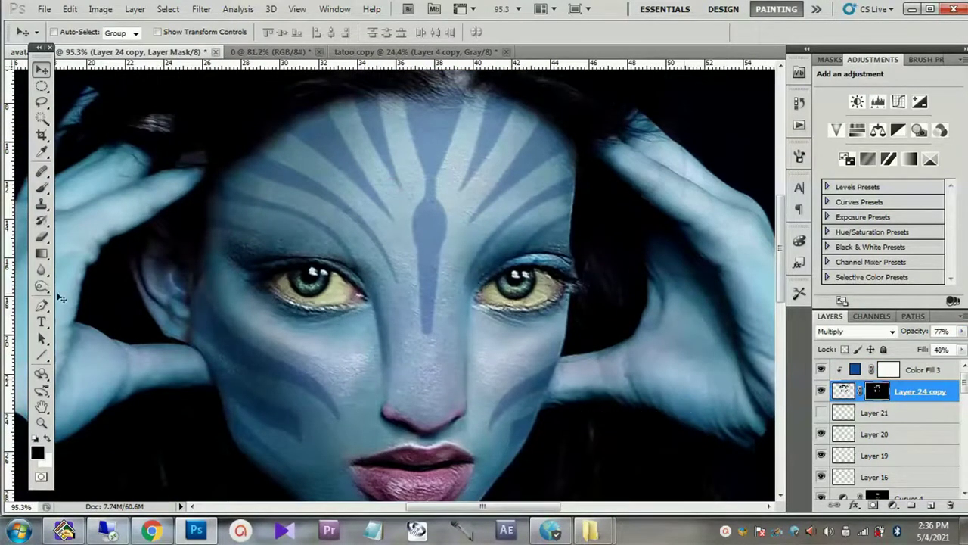
Step: Paint the stripe mask with a soft black brush, fading stripes between the eyes and on both cheeks
{"action": "key", "text": "b"}
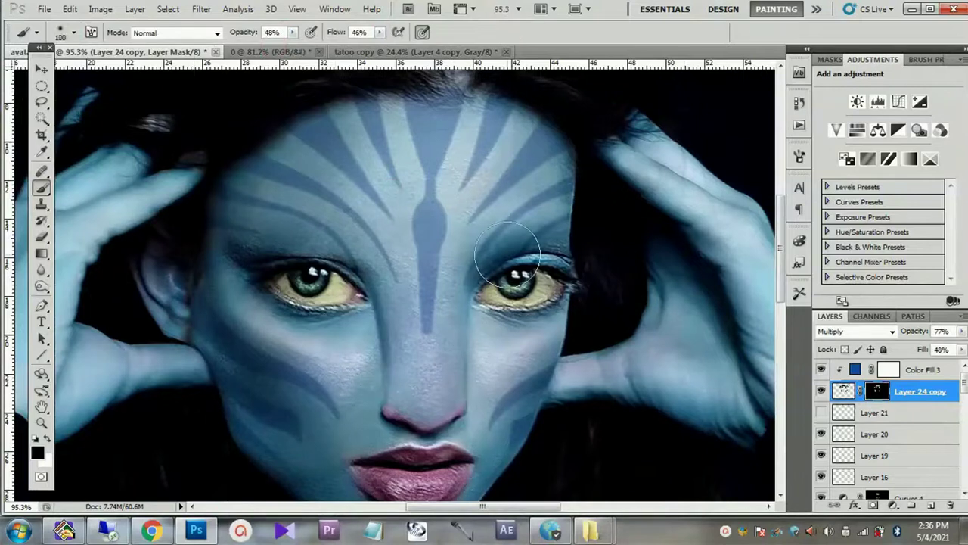
{"action": "key", "text": "Tab"}
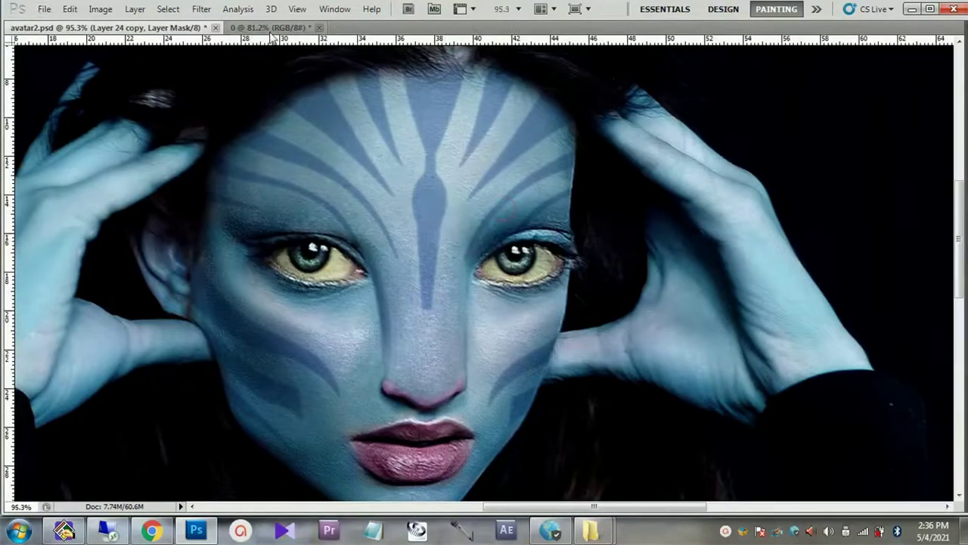
{"action": "scroll", "coordinate": [530, 227], "scroll_direction": "up", "scroll_amount": 5}
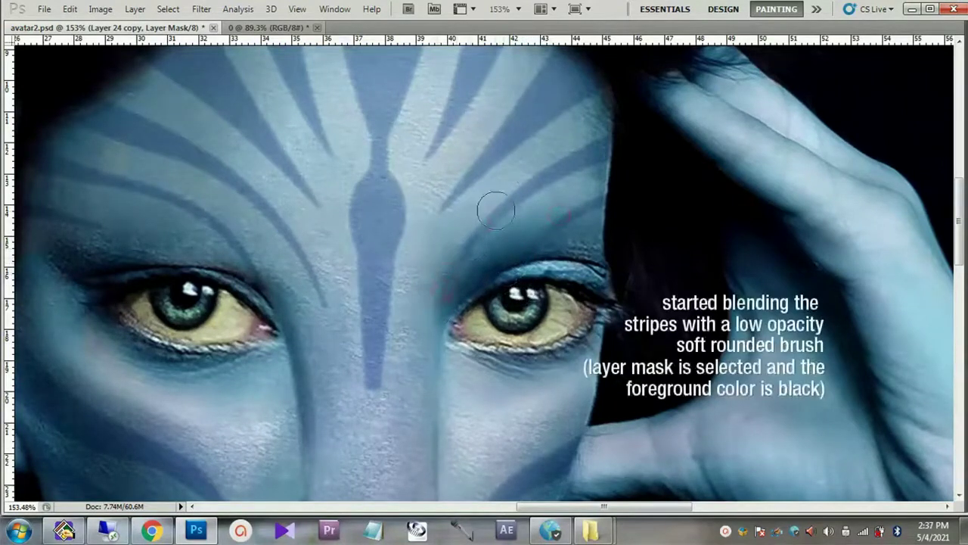
{"action": "left_click", "coordinate": [340, 308]}
{"action": "scroll", "coordinate": [341, 308], "scroll_direction": "down", "scroll_amount": 2}
{"action": "scroll", "coordinate": [394, 317], "scroll_direction": "down", "scroll_amount": 1}
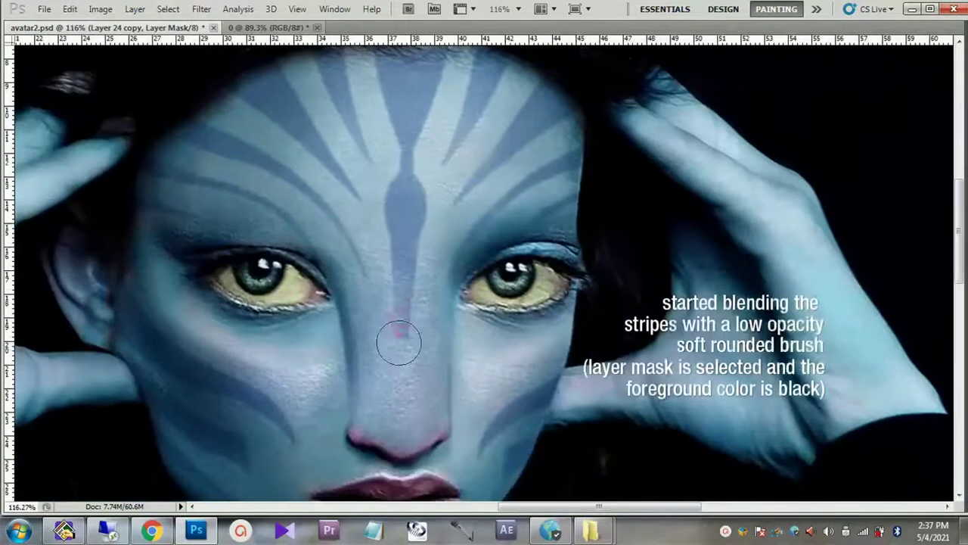
{"action": "scroll", "coordinate": [412, 295], "scroll_direction": "down", "scroll_amount": 2}
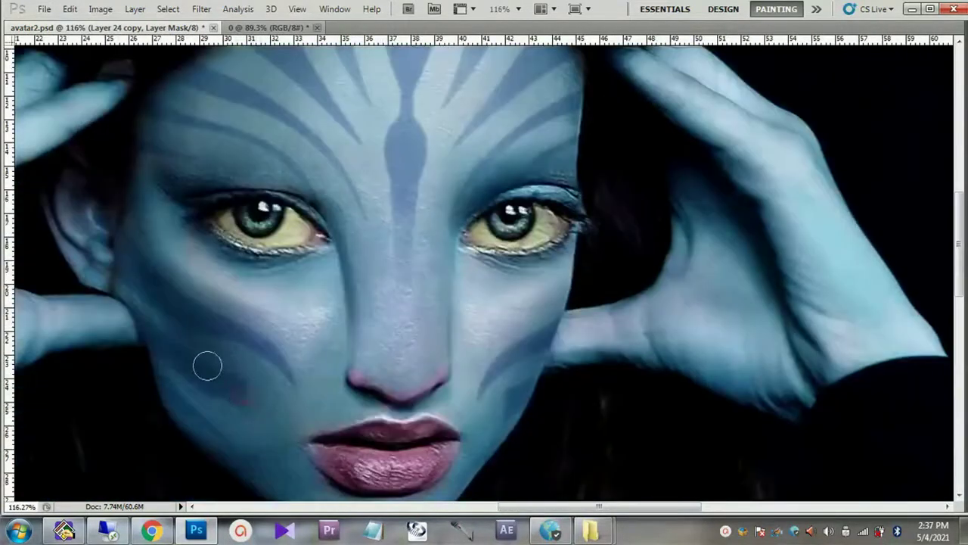
{"action": "scroll", "coordinate": [288, 404], "scroll_direction": "up", "scroll_amount": 2}
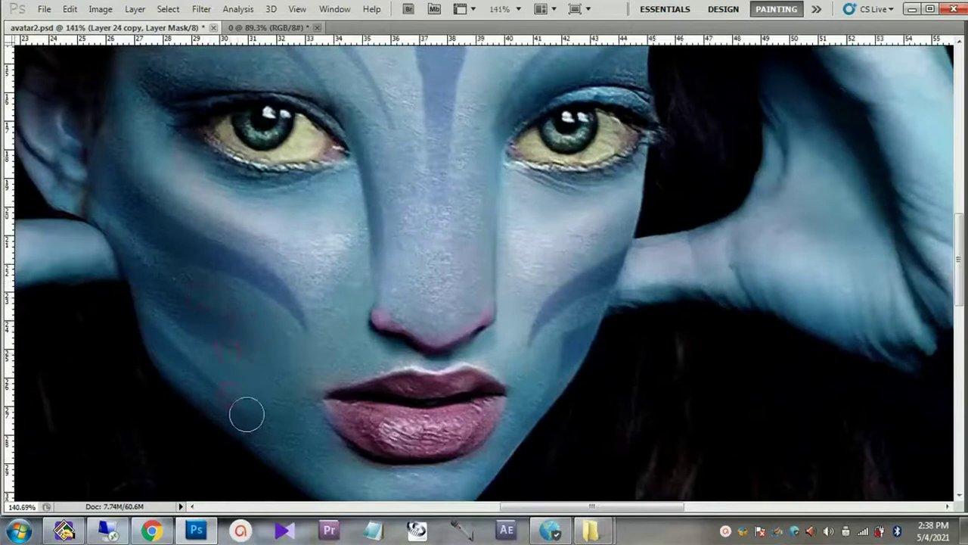
{"action": "left_click_drag", "start_coordinate": [272, 306], "coordinate": [207, 249]}
{"action": "mouse_move", "coordinate": [536, 303]}
{"action": "left_mouse_down"}
{"action": "mouse_move", "coordinate": [579, 280]}
{"action": "mouse_move", "coordinate": [558, 368]}
{"action": "left_mouse_up"}
{"action": "scroll", "coordinate": [385, 277], "scroll_direction": "down", "scroll_amount": 4}
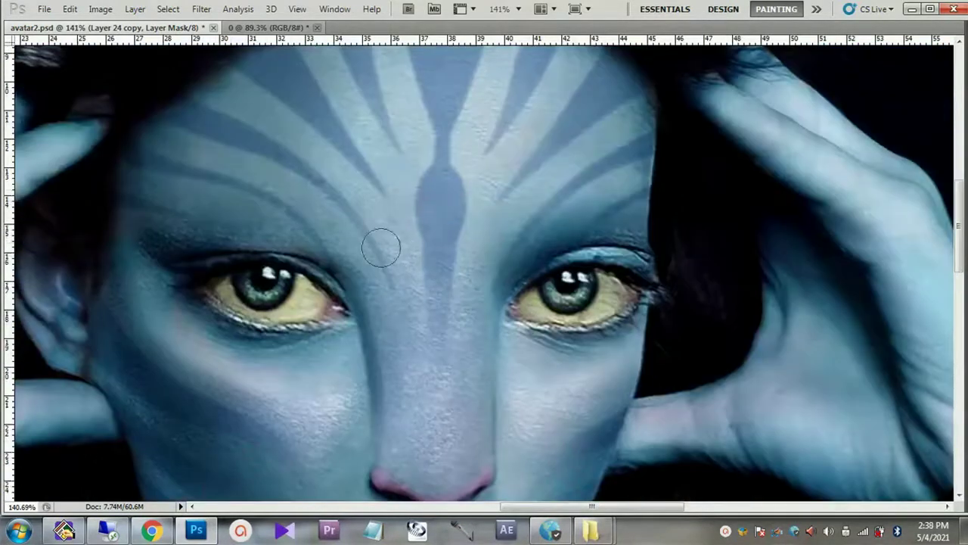
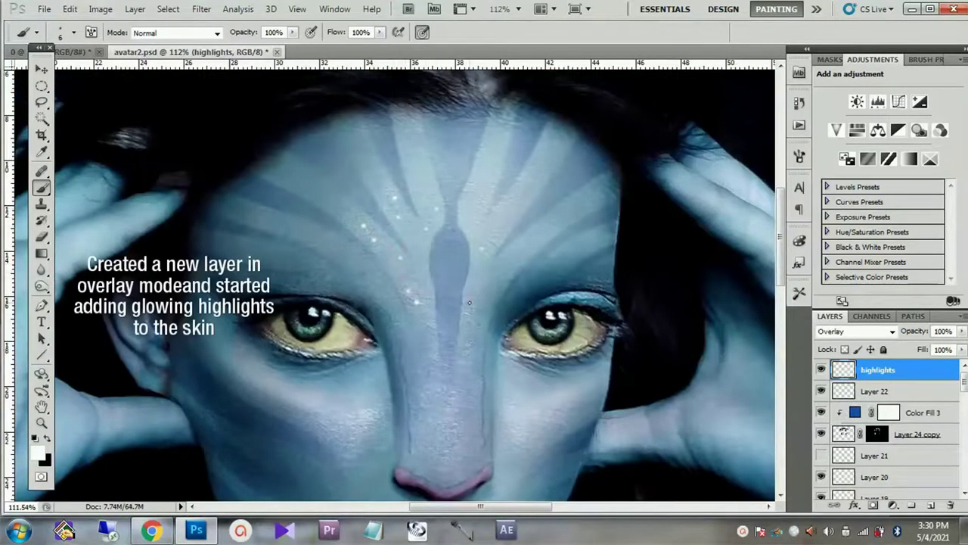
Step: Dab small white glowing dots over the forehead, under-eyes and cheeks, resizing the brush with ] and [
{"action": "key", "text": "bracketright"}
{"action": "key", "text": "bracketright"}
{"action": "key", "text": "bracketright"}
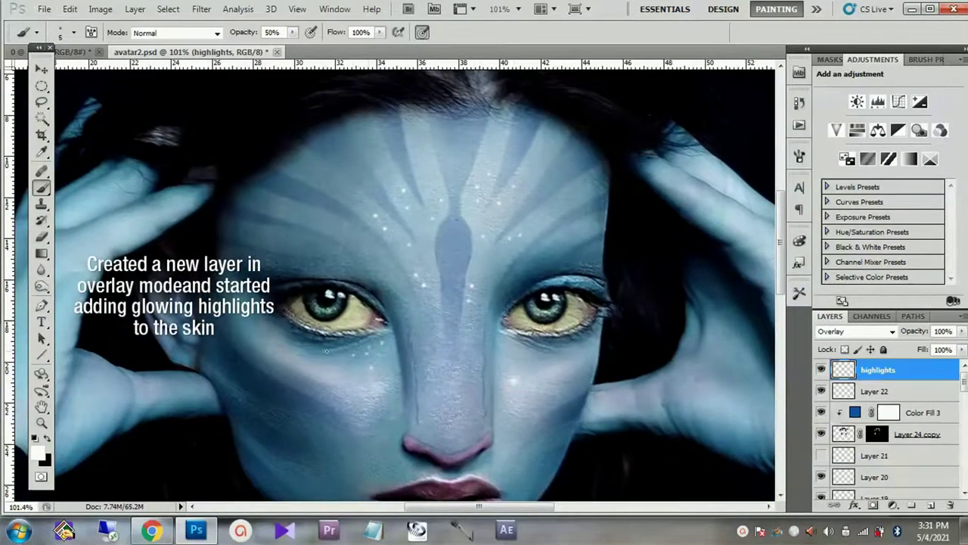
{"action": "key", "text": "bracketleft"}
{"action": "key", "text": "bracketleft"}
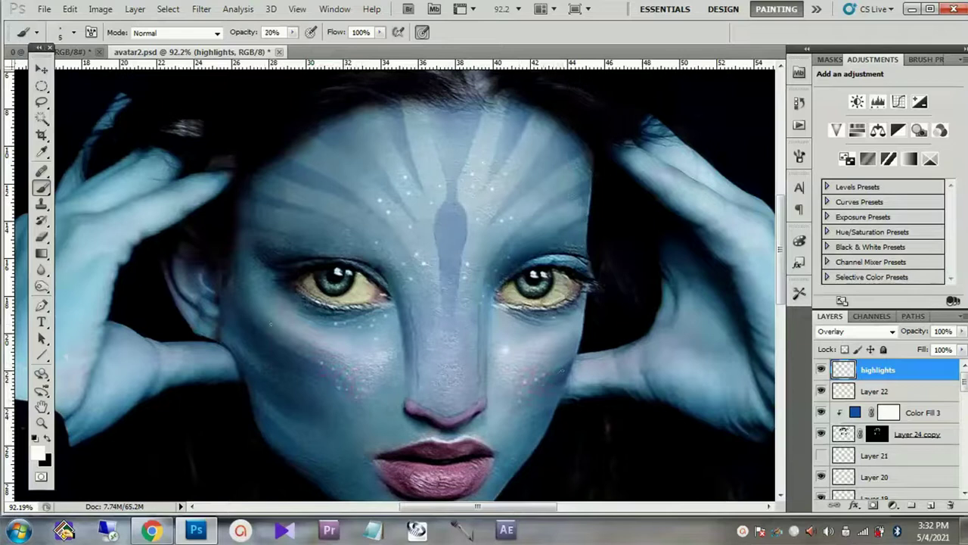
{"action": "scroll", "coordinate": [262, 276], "scroll_direction": "up", "scroll_amount": 1}
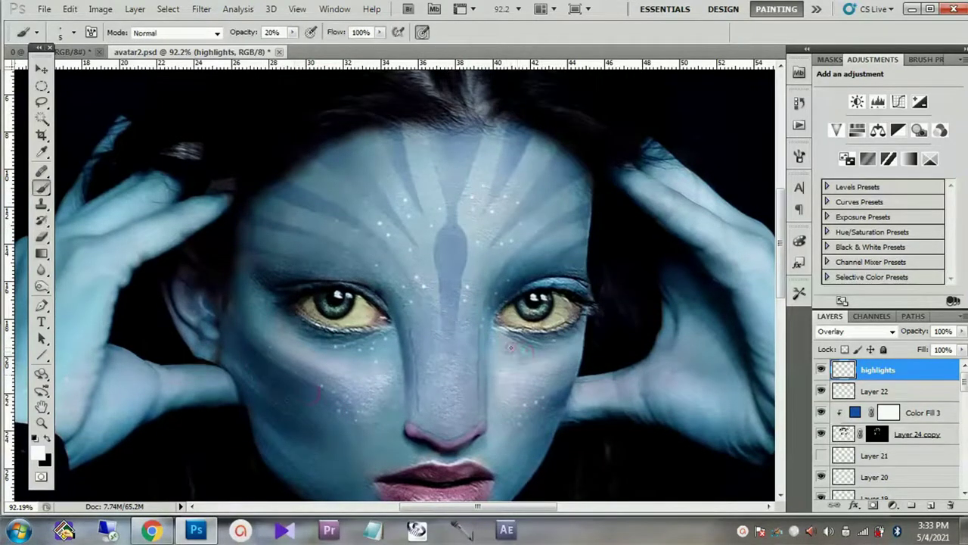
{"action": "left_click", "coordinate": [854, 504]}
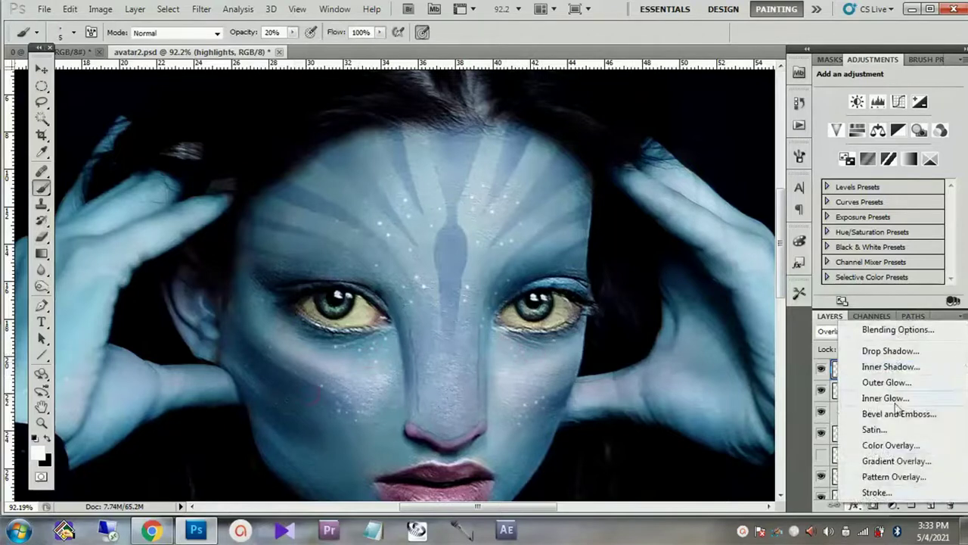
Step: Give the highlights layer a light cyan Outer Glow
{"action": "left_click", "coordinate": [888, 382]}
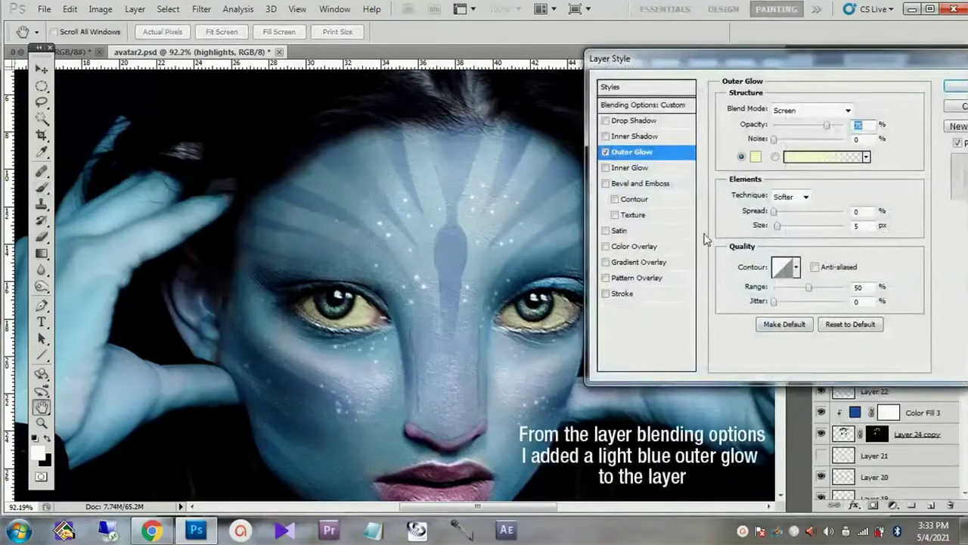
{"action": "left_click", "coordinate": [755, 157]}
{"action": "left_click", "coordinate": [764, 195]}
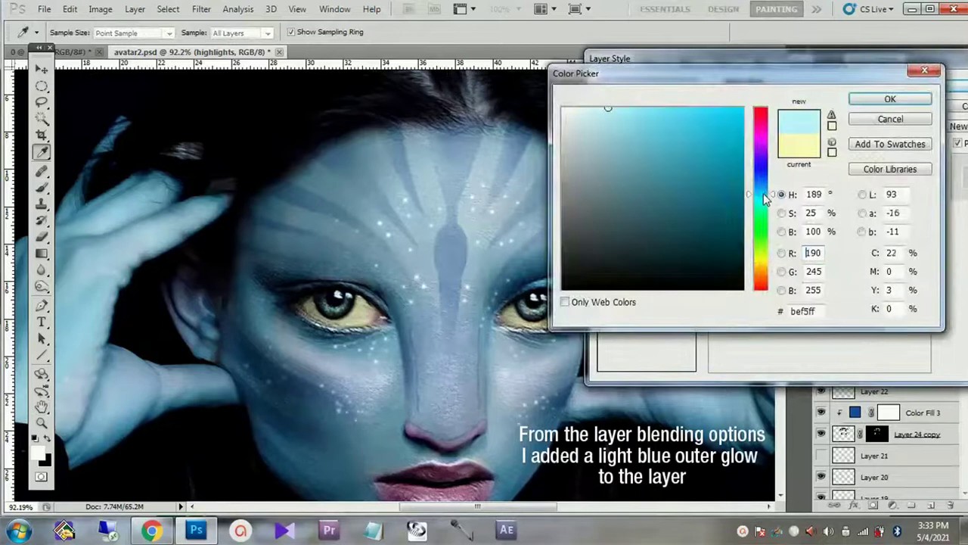
{"action": "left_click", "coordinate": [668, 108]}
{"action": "left_click", "coordinate": [857, 105]}
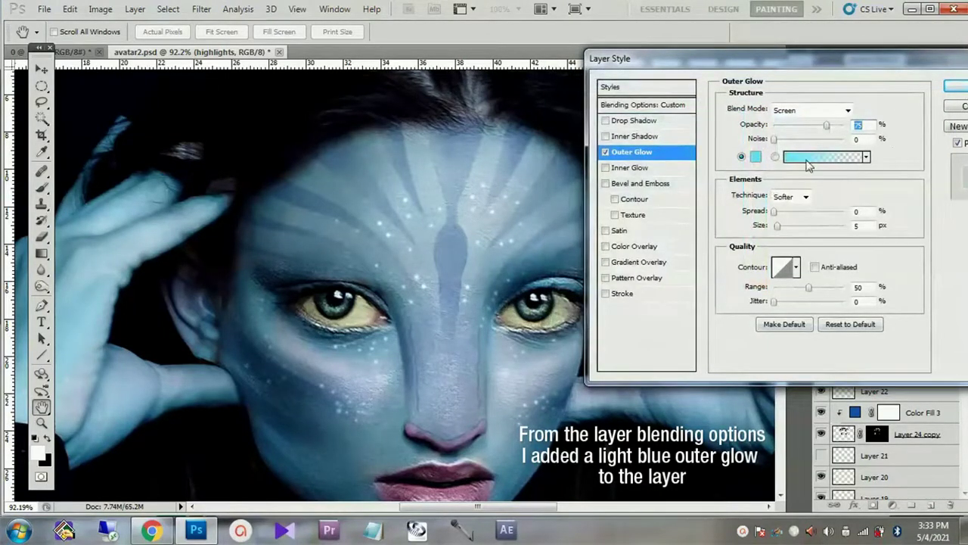
{"action": "left_click", "coordinate": [775, 213]}
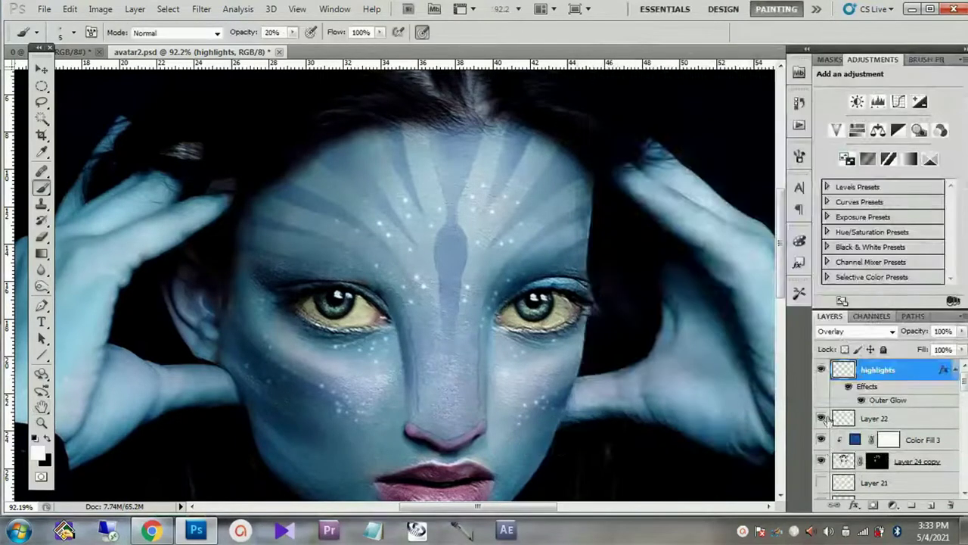
{"action": "scroll", "coordinate": [497, 454], "scroll_direction": "up", "scroll_amount": 1}
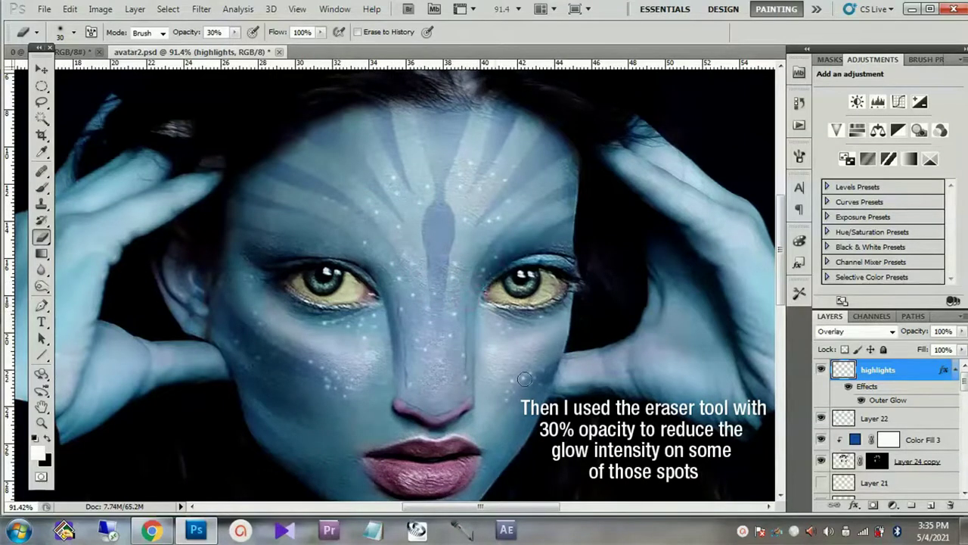
Step: Erase some glowing dots on the left cheek at 30% opacity to soften them
{"action": "left_click_drag", "start_coordinate": [344, 377], "coordinate": [257, 318]}
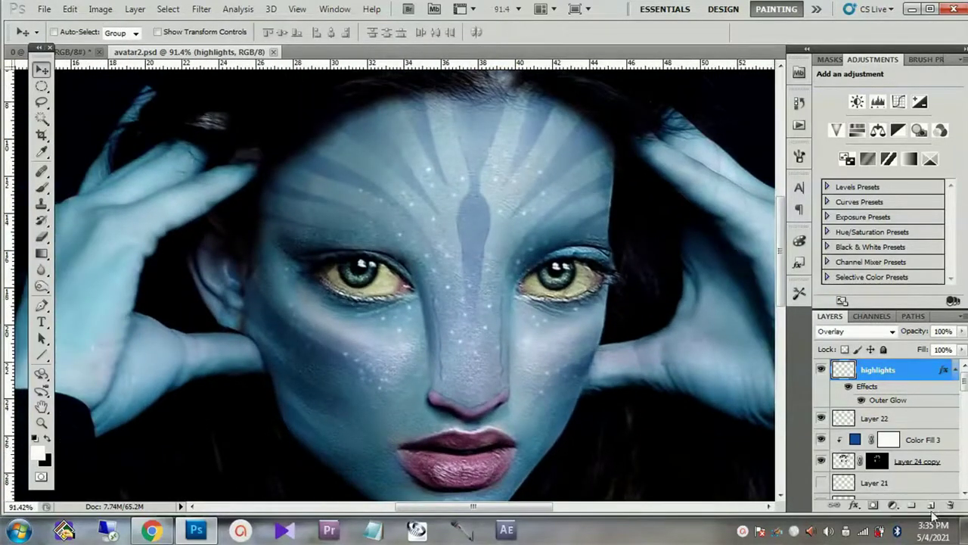
{"action": "left_click", "coordinate": [931, 504]}
{"action": "left_click", "coordinate": [855, 331]}
Step: Set the new layer to Color Dodge and paint a small cyan sparkle near the eye
{"action": "left_click", "coordinate": [840, 123]}
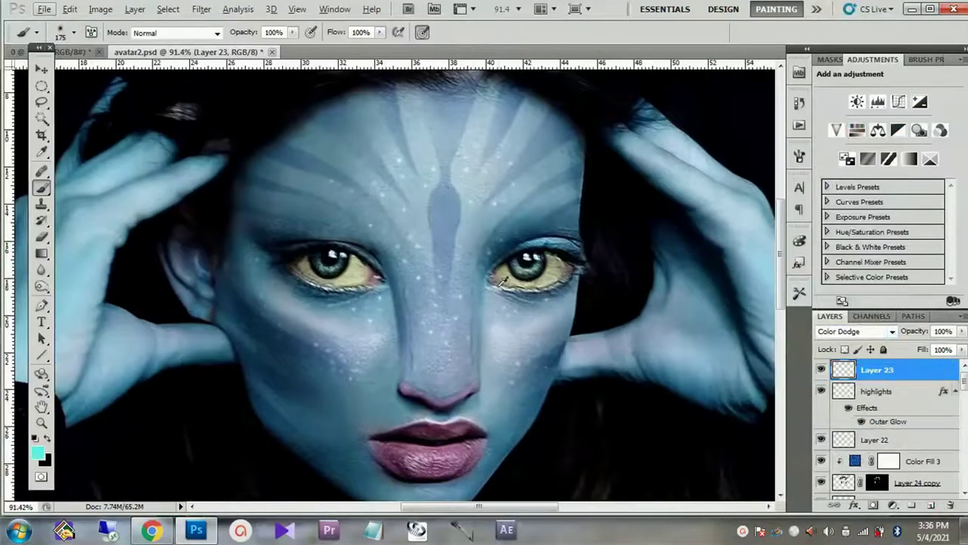
{"action": "scroll", "coordinate": [489, 257], "scroll_direction": "up", "scroll_amount": 2}
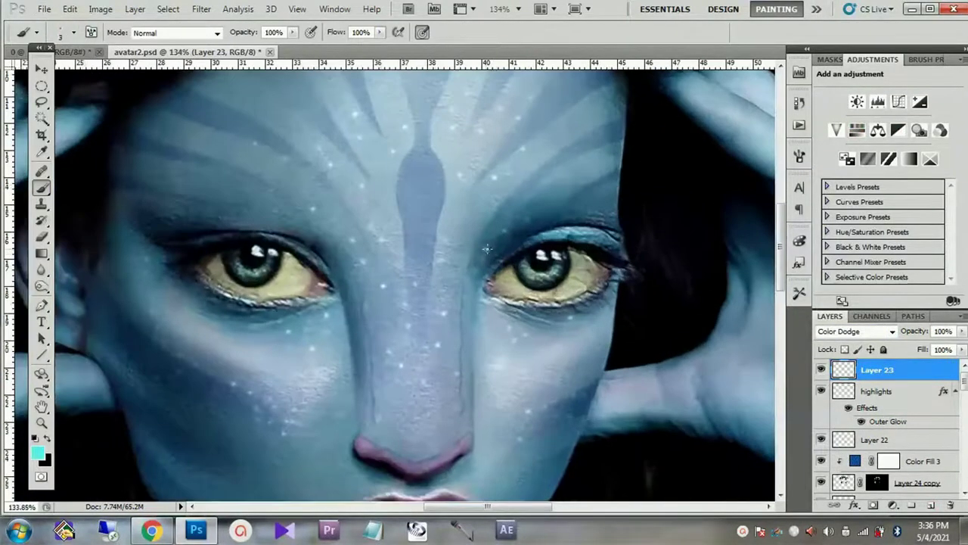
{"action": "left_click", "coordinate": [486, 248]}
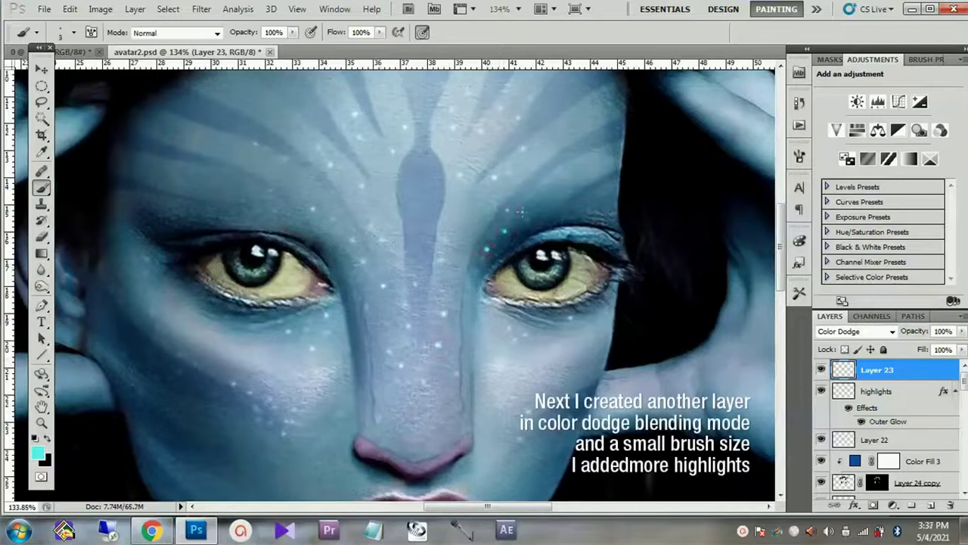
{"action": "scroll", "coordinate": [214, 224], "scroll_direction": "up", "scroll_amount": 1}
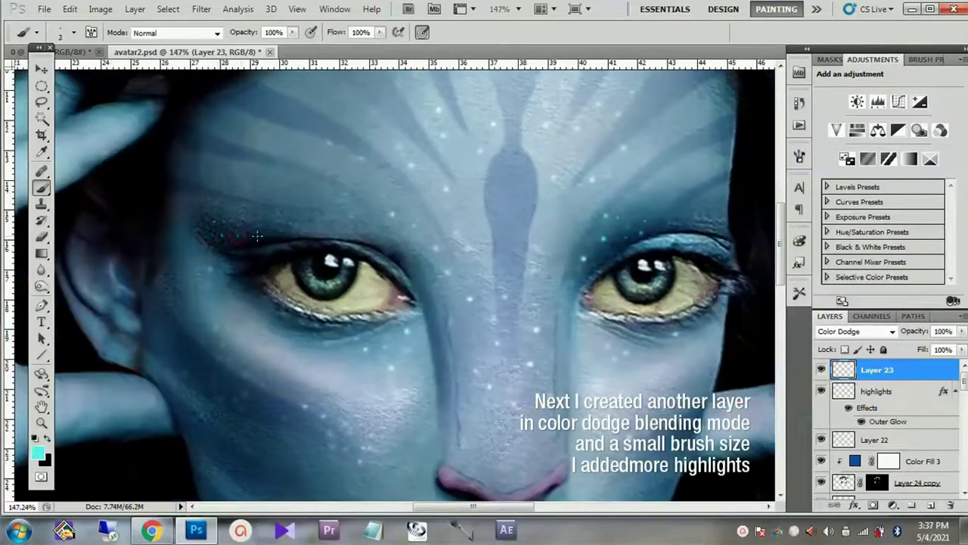
{"action": "scroll", "coordinate": [204, 220], "scroll_direction": "up", "scroll_amount": 1}
{"action": "scroll", "coordinate": [462, 246], "scroll_direction": "down", "scroll_amount": 2}
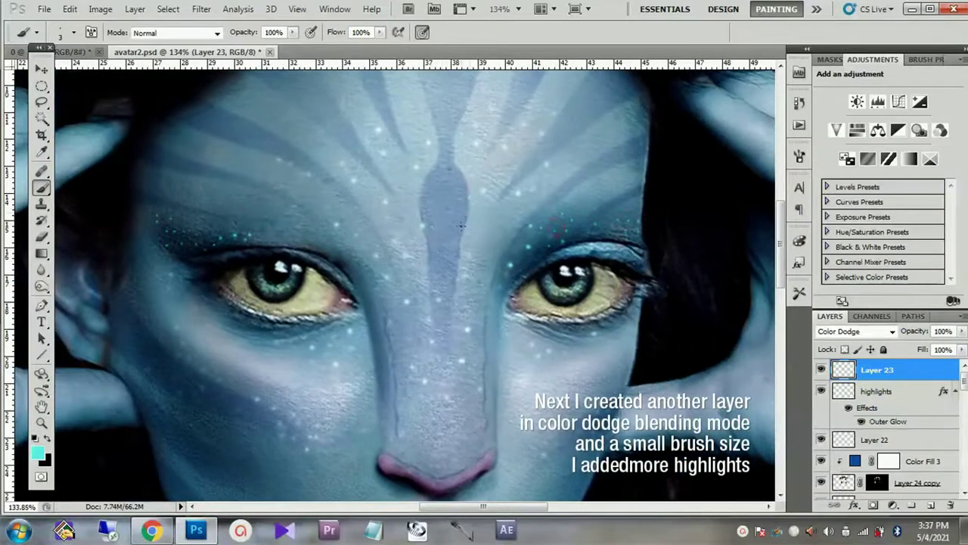
{"action": "scroll", "coordinate": [461, 227], "scroll_direction": "down", "scroll_amount": 1}
{"action": "scroll", "coordinate": [353, 344], "scroll_direction": "up", "scroll_amount": 1}
Step: Reselect Layer 23 and continue painting tiny bright sparkle dots across the face
{"action": "left_click", "coordinate": [875, 391]}
{"action": "left_click", "coordinate": [855, 331]}
{"action": "left_click", "coordinate": [854, 184]}
{"action": "scroll", "coordinate": [467, 338], "scroll_direction": "down", "scroll_amount": 1}
{"action": "left_click", "coordinate": [876, 370]}
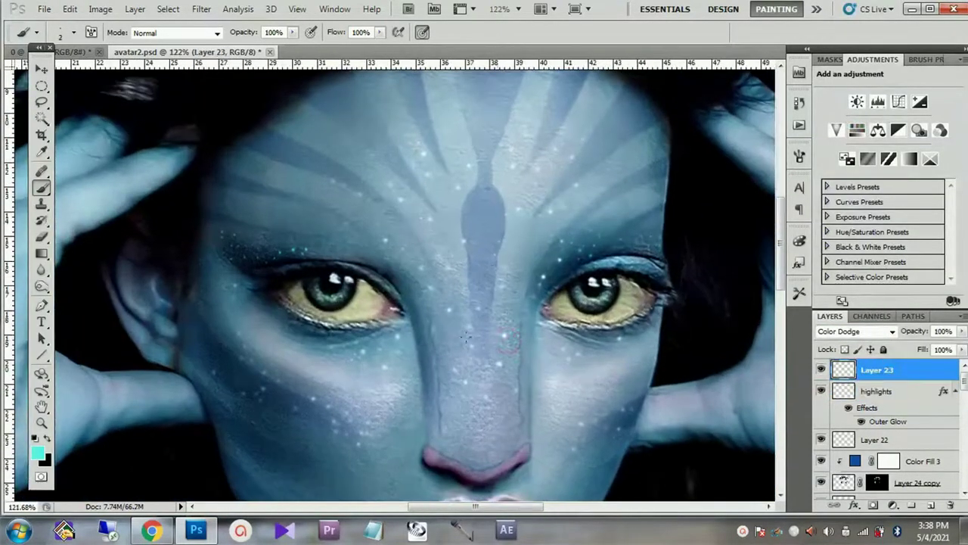
{"action": "scroll", "coordinate": [596, 333], "scroll_direction": "up", "scroll_amount": 1}
{"action": "scroll", "coordinate": [598, 332], "scroll_direction": "down", "scroll_amount": 3}
{"action": "scroll", "coordinate": [530, 333], "scroll_direction": "up", "scroll_amount": 1}
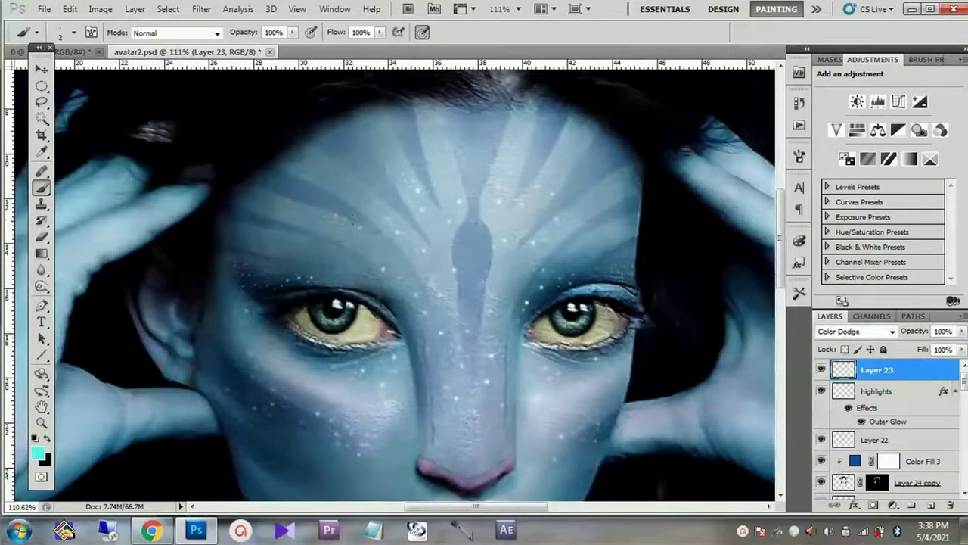
{"action": "scroll", "coordinate": [467, 331], "scroll_direction": "up", "scroll_amount": 2}
{"action": "scroll", "coordinate": [467, 330], "scroll_direction": "down", "scroll_amount": 2}
{"action": "scroll", "coordinate": [421, 264], "scroll_direction": "up", "scroll_amount": 6}
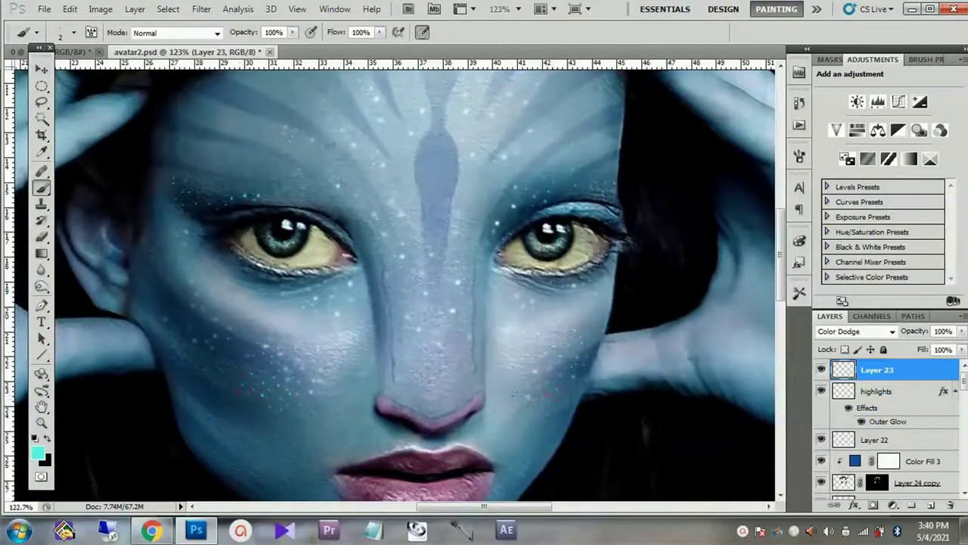
{"action": "scroll", "coordinate": [353, 301], "scroll_direction": "down", "scroll_amount": 3}
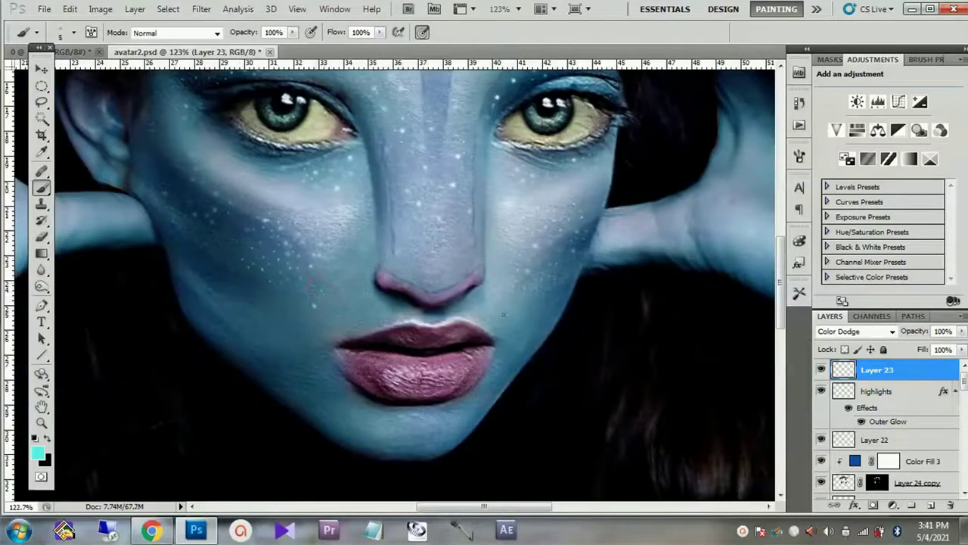
{"action": "scroll", "coordinate": [413, 394], "scroll_direction": "down", "scroll_amount": 1}
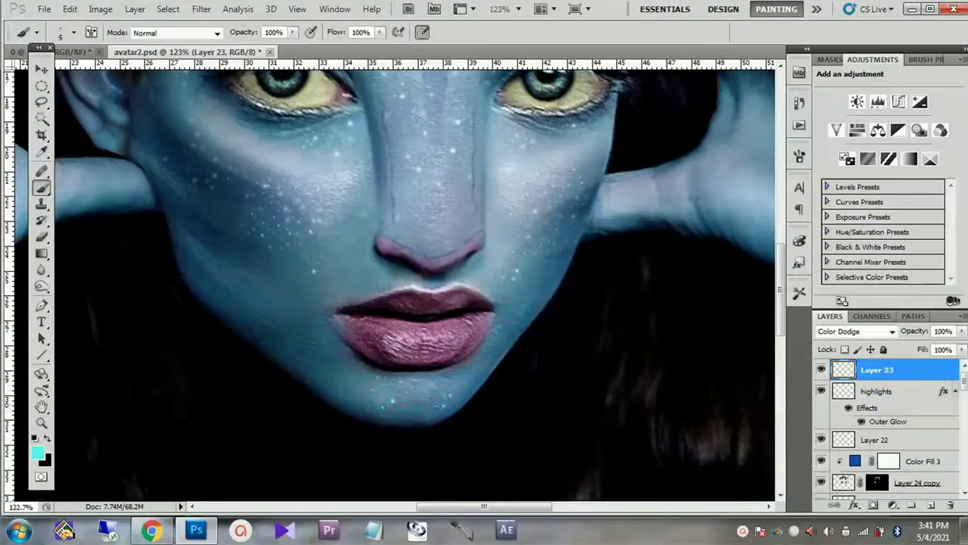
{"action": "scroll", "coordinate": [403, 451], "scroll_direction": "down", "scroll_amount": 1, "text": "alt"}
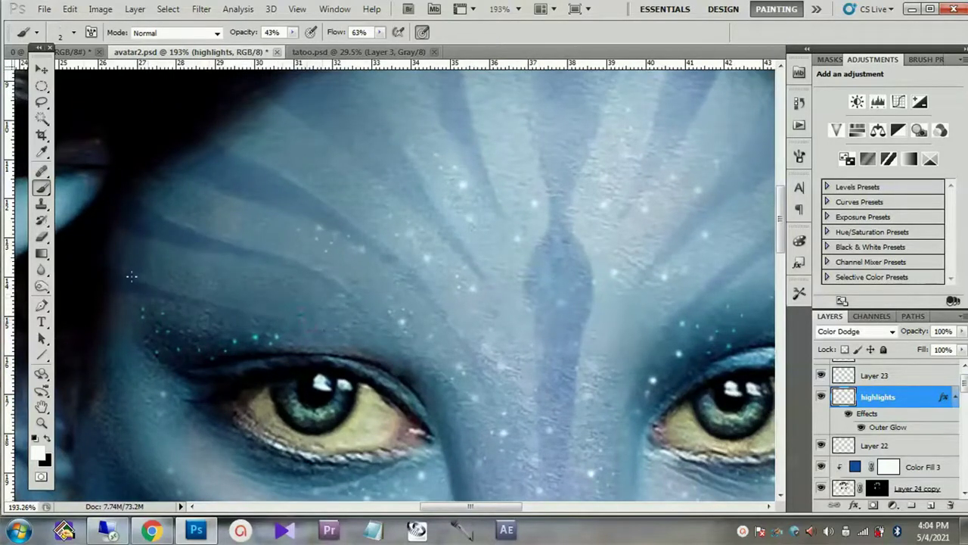
Step: Create a new empty layer above 'highlights' and rename it 'tatoo hl'
{"action": "scroll", "coordinate": [131, 276], "scroll_direction": "down", "scroll_amount": 3}
{"action": "scroll", "coordinate": [269, 248], "scroll_direction": "up", "scroll_amount": 2}
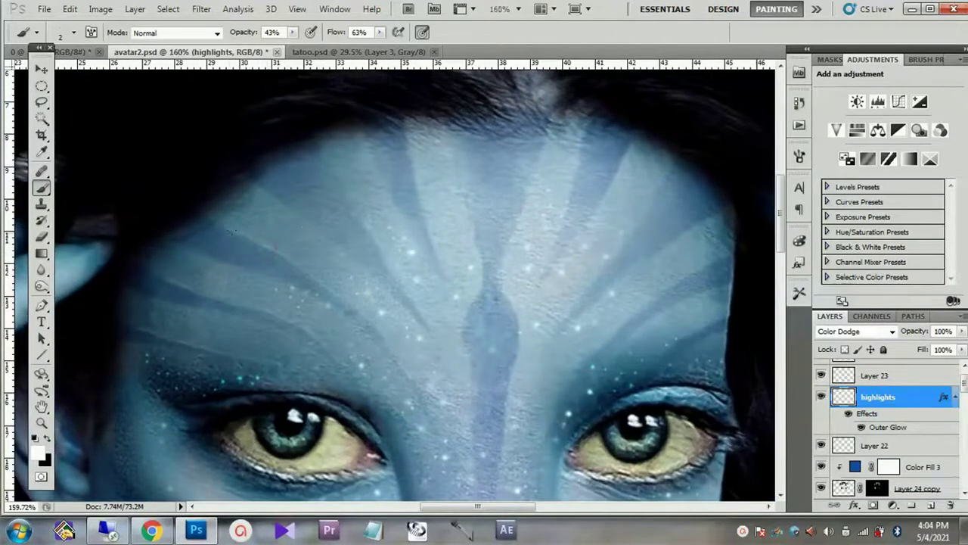
{"action": "scroll", "coordinate": [428, 338], "scroll_direction": "up", "scroll_amount": 2}
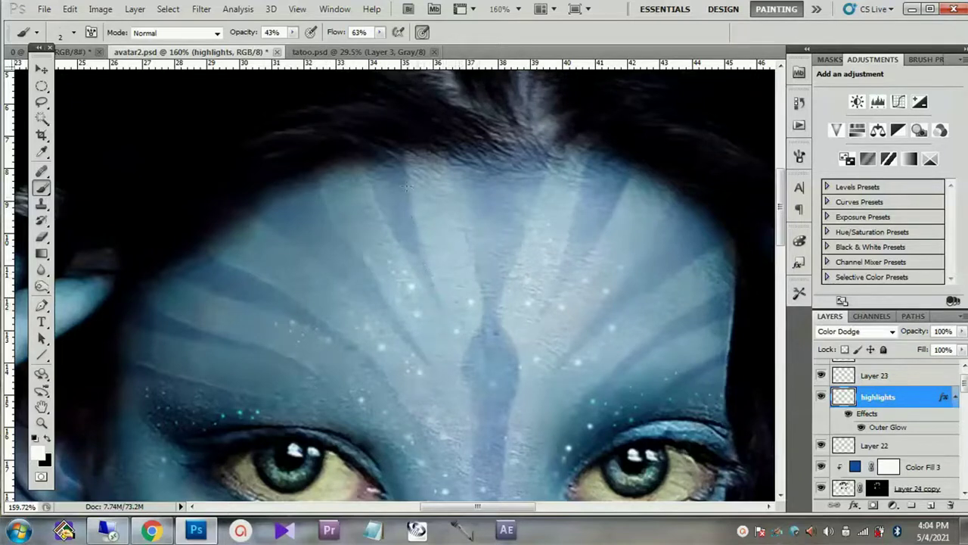
{"action": "scroll", "coordinate": [407, 187], "scroll_direction": "down", "scroll_amount": 1}
{"action": "scroll", "coordinate": [480, 264], "scroll_direction": "down", "scroll_amount": 1}
{"action": "scroll", "coordinate": [451, 302], "scroll_direction": "up", "scroll_amount": 2}
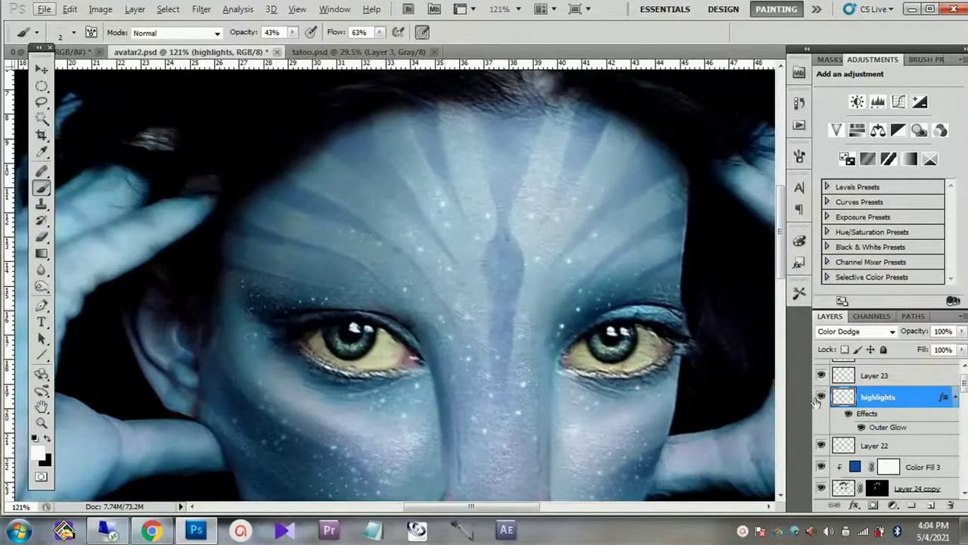
{"action": "left_click", "coordinate": [930, 504]}
{"action": "double_click", "coordinate": [877, 397]}
{"action": "type", "text": "tatoo hi"}
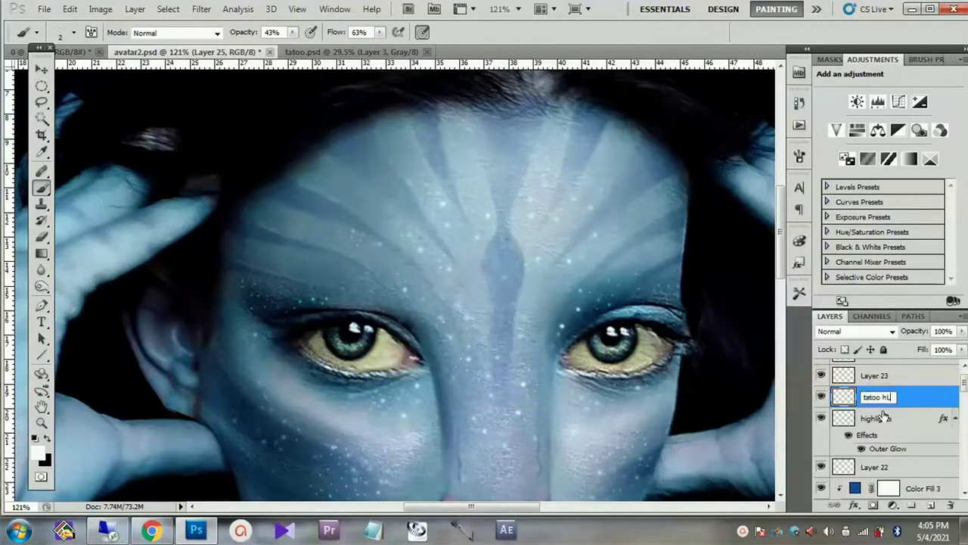
{"action": "key", "text": "Return"}
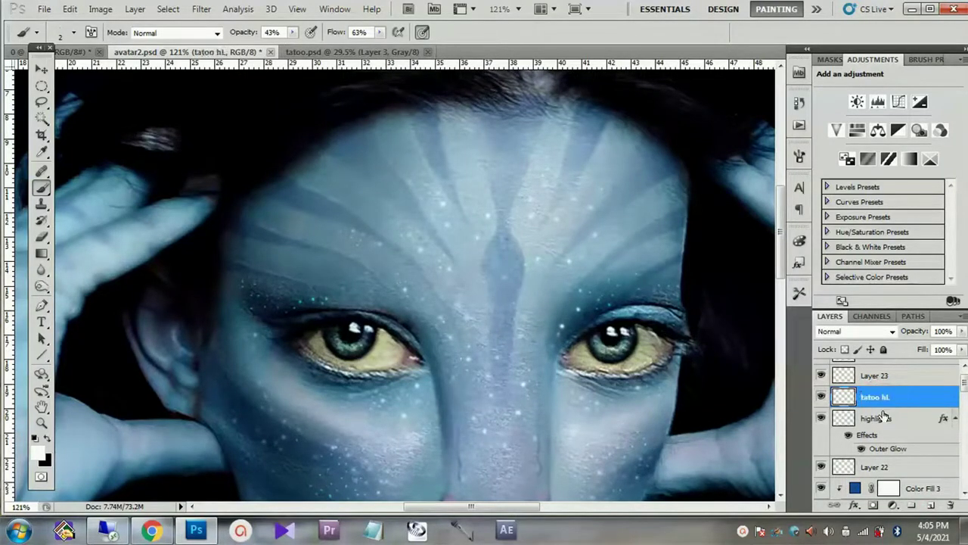
{"action": "scroll", "coordinate": [443, 294], "scroll_direction": "up", "scroll_amount": 3}
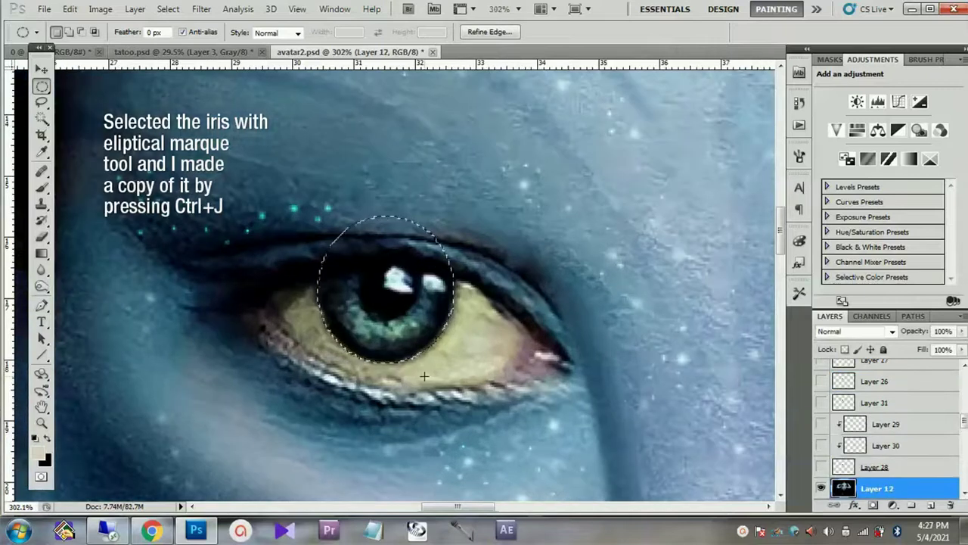
Step: Copy the iris to its own layer and add a new layer clipped to it
{"action": "key", "text": "ctrl+j"}
{"action": "key", "text": "s"}
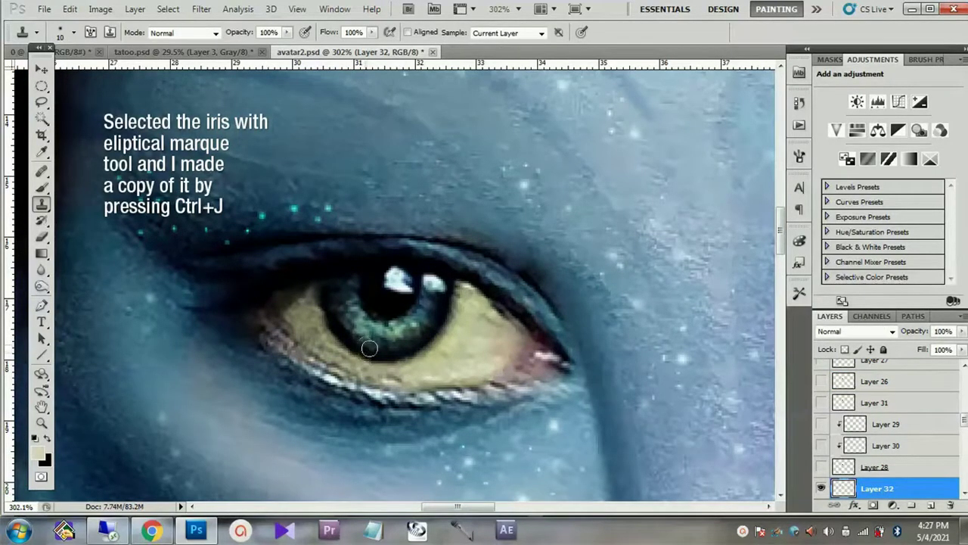
{"action": "left_click", "coordinate": [931, 504]}
{"action": "left_click", "coordinate": [900, 477], "text": "alt"}
Step: Paint over the iris's dark left and lower edges with sampled iris colours
{"action": "key", "text": "b"}
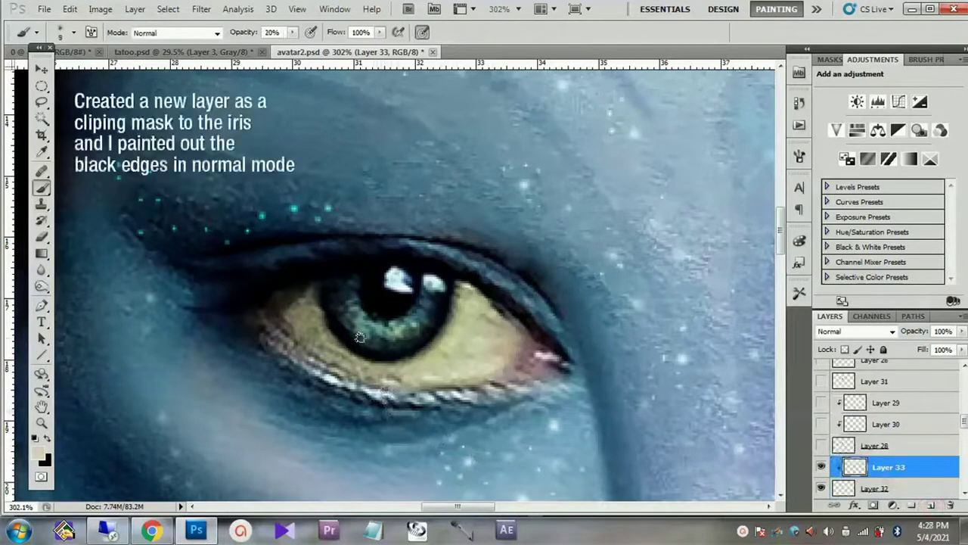
{"action": "left_click", "coordinate": [354, 331], "text": "alt"}
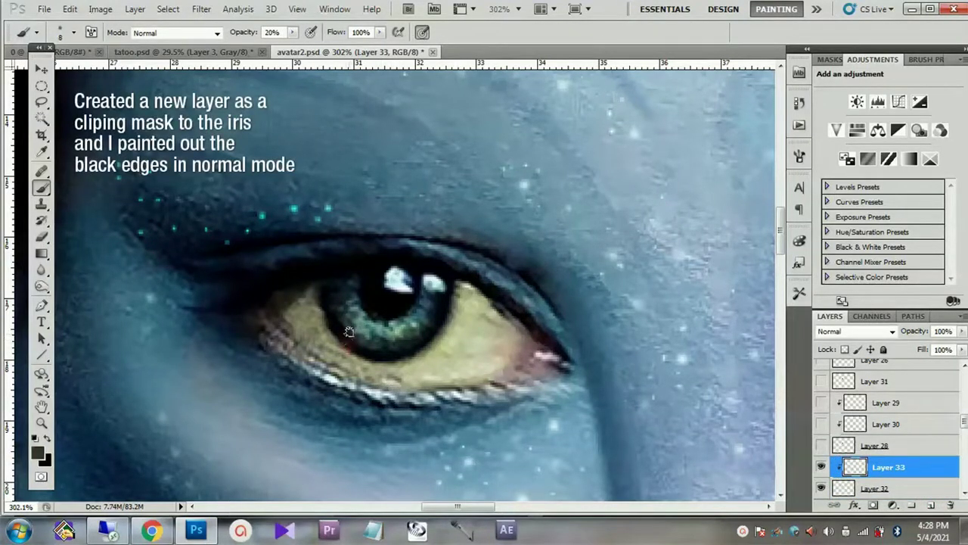
{"action": "left_click_drag", "start_coordinate": [349, 338], "coordinate": [330, 324]}
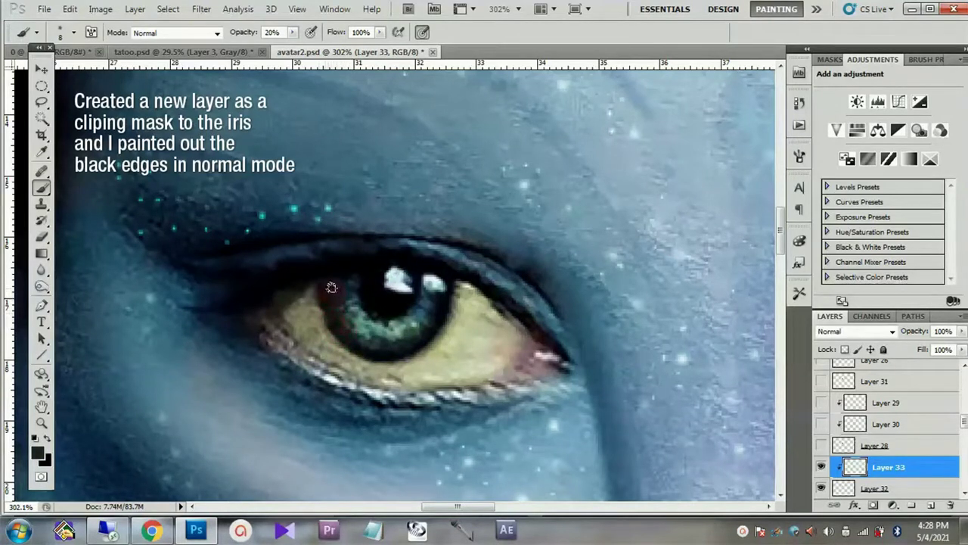
{"action": "left_click_drag", "start_coordinate": [331, 288], "coordinate": [322, 304]}
{"action": "left_click", "coordinate": [358, 338], "text": "alt"}
{"action": "mouse_move", "coordinate": [359, 338]}
{"action": "left_mouse_down"}
{"action": "mouse_move", "coordinate": [358, 349]}
{"action": "mouse_move", "coordinate": [418, 344]}
{"action": "mouse_move", "coordinate": [440, 311]}
{"action": "left_mouse_up"}
{"action": "left_click", "coordinate": [361, 352], "text": "alt"}
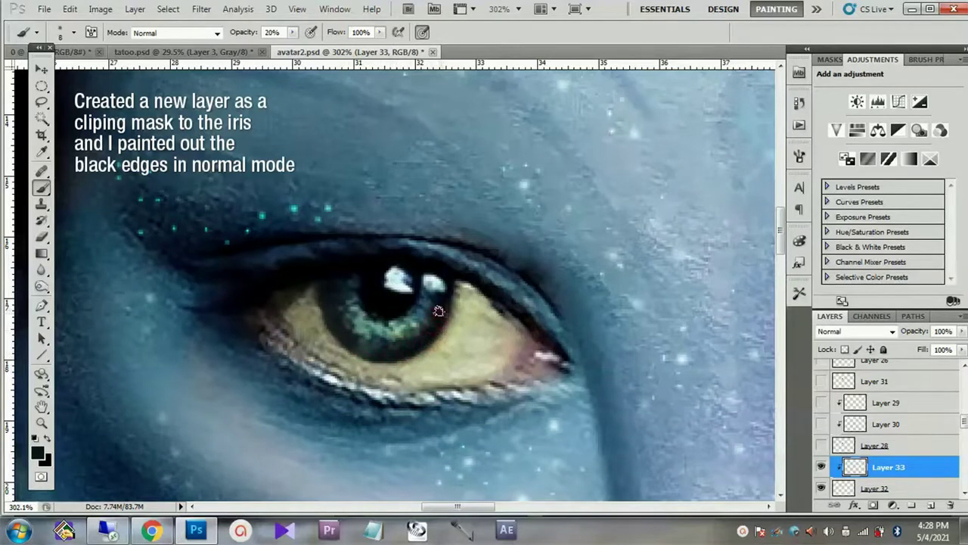
{"action": "mouse_move", "coordinate": [444, 301]}
{"action": "left_mouse_down"}
{"action": "mouse_move", "coordinate": [435, 330]}
{"action": "mouse_move", "coordinate": [414, 344]}
{"action": "mouse_move", "coordinate": [370, 345]}
{"action": "left_mouse_up"}
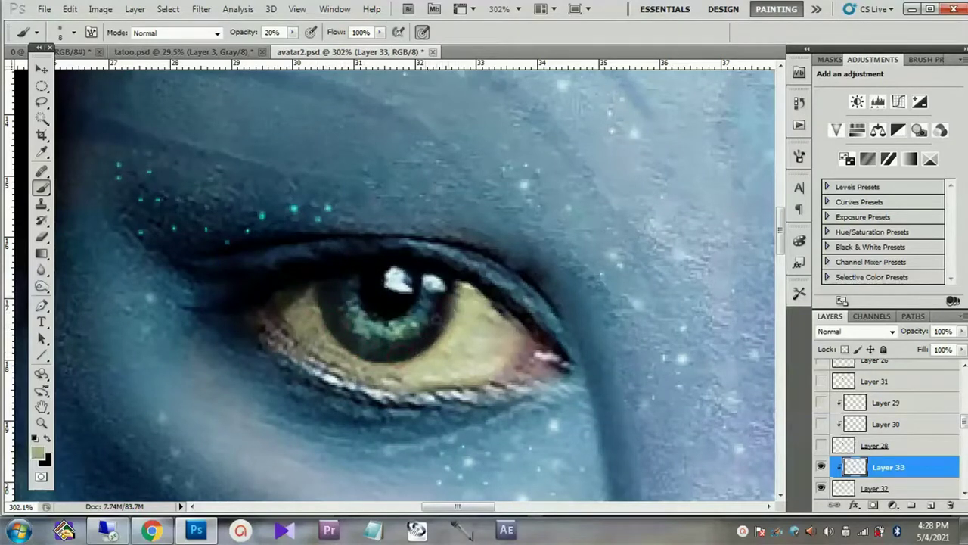
Step: Clone iris texture along the lower edge with sampling set to Current & Below
{"action": "key", "text": "s"}
{"action": "left_click", "coordinate": [508, 32]}
{"action": "left_click", "coordinate": [503, 57]}
{"action": "left_click", "coordinate": [433, 305], "text": "alt"}
{"action": "mouse_move", "coordinate": [432, 336]}
{"action": "left_mouse_down"}
{"action": "mouse_move", "coordinate": [317, 306]}
{"action": "mouse_move", "coordinate": [397, 361]}
{"action": "left_mouse_up"}
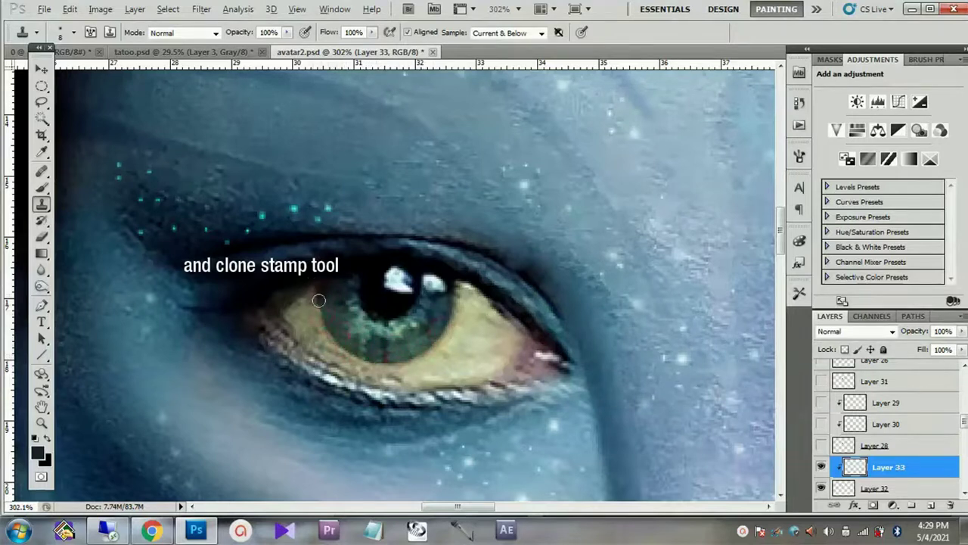
{"action": "scroll", "coordinate": [392, 384], "scroll_direction": "down", "scroll_amount": 5}
{"action": "scroll", "coordinate": [393, 383], "scroll_direction": "down", "scroll_amount": 2}
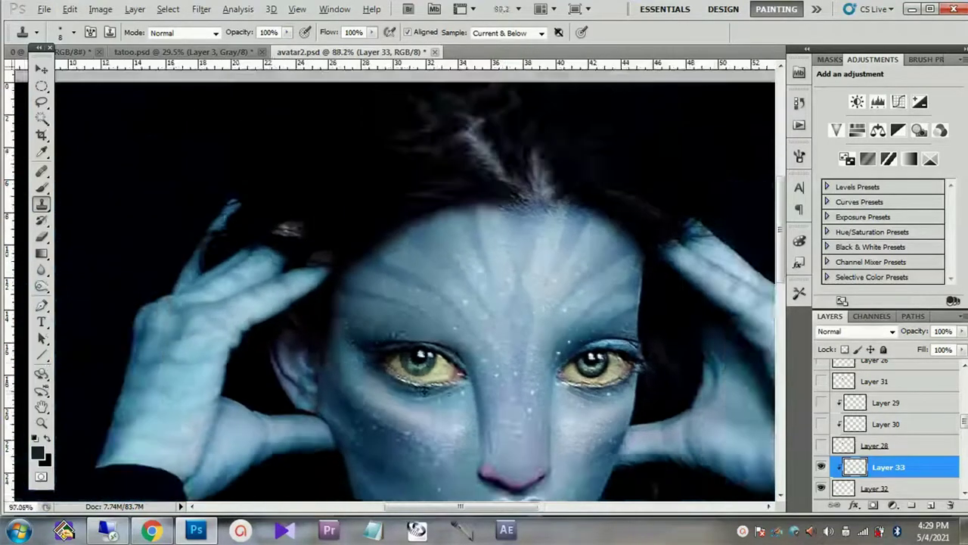
{"action": "scroll", "coordinate": [386, 363], "scroll_direction": "up", "scroll_amount": 8}
Step: Switch to the Brush and choose a small soft brush tip
{"action": "key", "text": "b"}
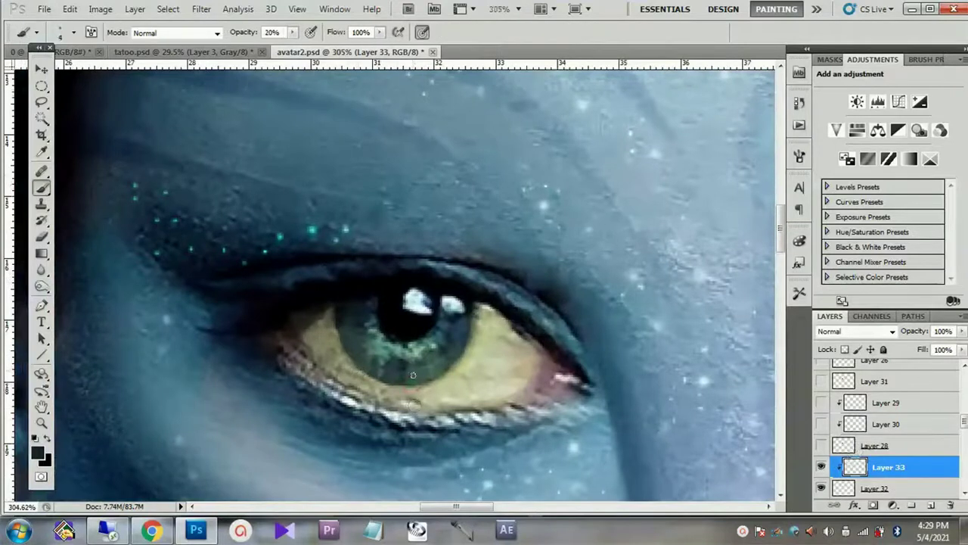
{"action": "scroll", "coordinate": [409, 350], "scroll_direction": "up", "scroll_amount": 1}
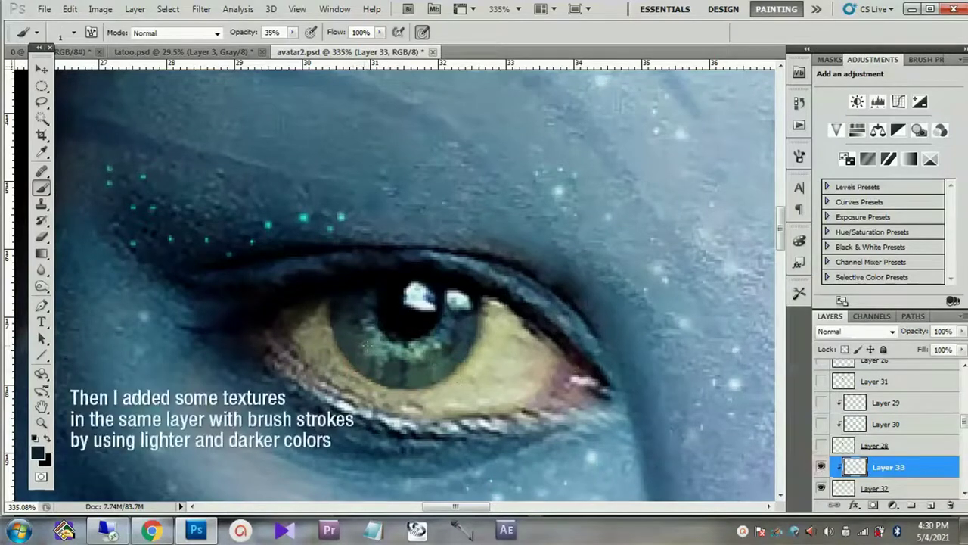
{"action": "left_click", "coordinate": [73, 32]}
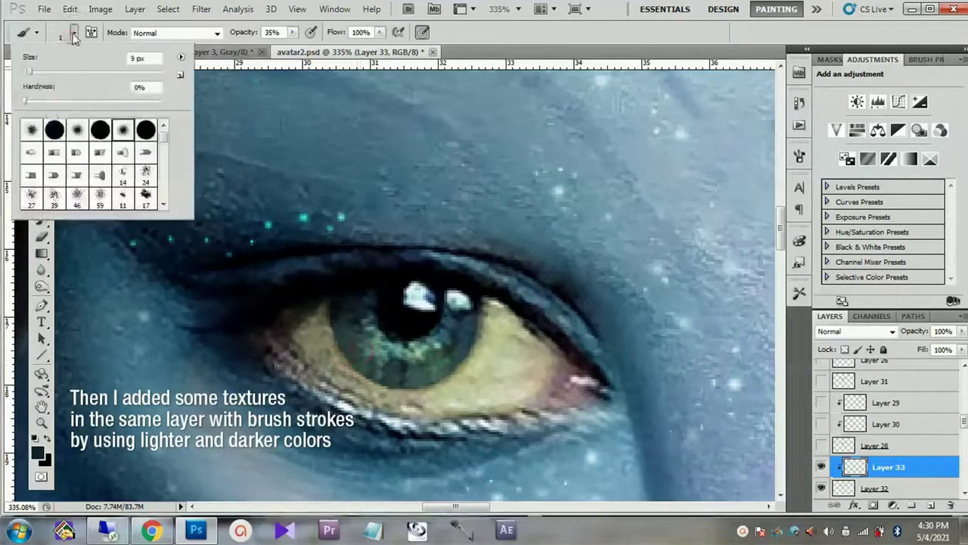
{"action": "left_click", "coordinate": [481, 67]}
{"action": "left_click", "coordinate": [73, 33]}
{"action": "double_click", "coordinate": [122, 130]}
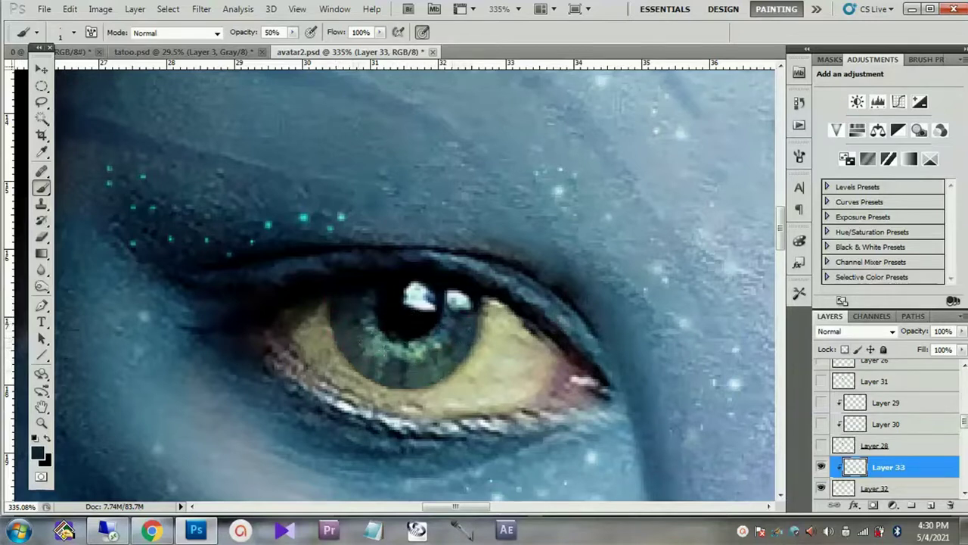
Step: Sample a grey-blue from the iris, paint fine texture streaks, and add a new empty layer
{"action": "left_click", "coordinate": [379, 341], "text": "alt"}
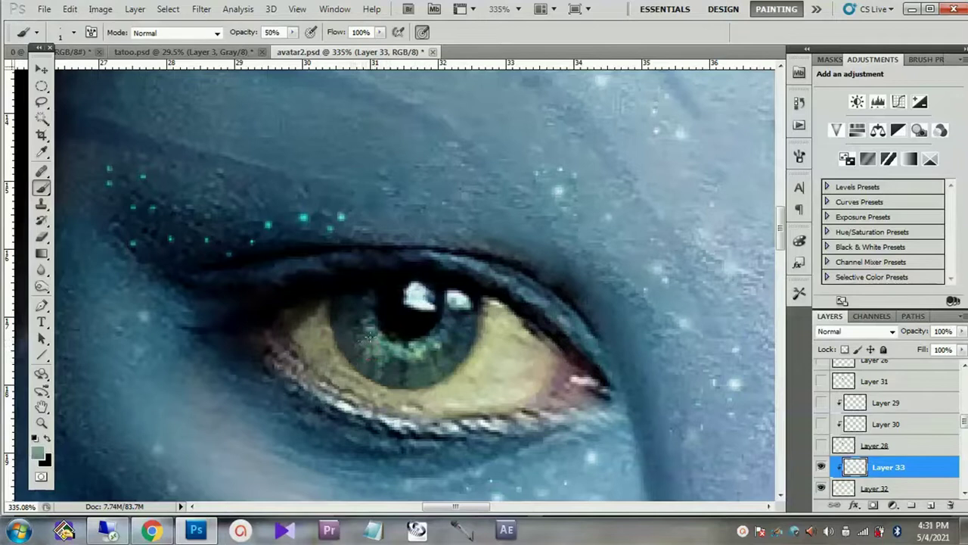
{"action": "left_click_drag", "start_coordinate": [341, 310], "coordinate": [367, 315]}
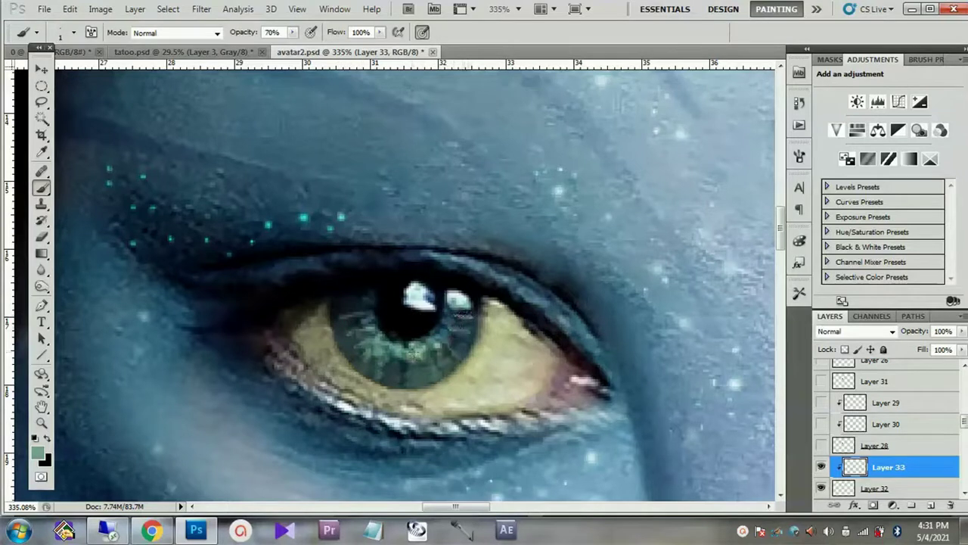
{"action": "scroll", "coordinate": [397, 376], "scroll_direction": "down", "scroll_amount": 2}
{"action": "key", "text": "ctrl+shift+alt+n"}
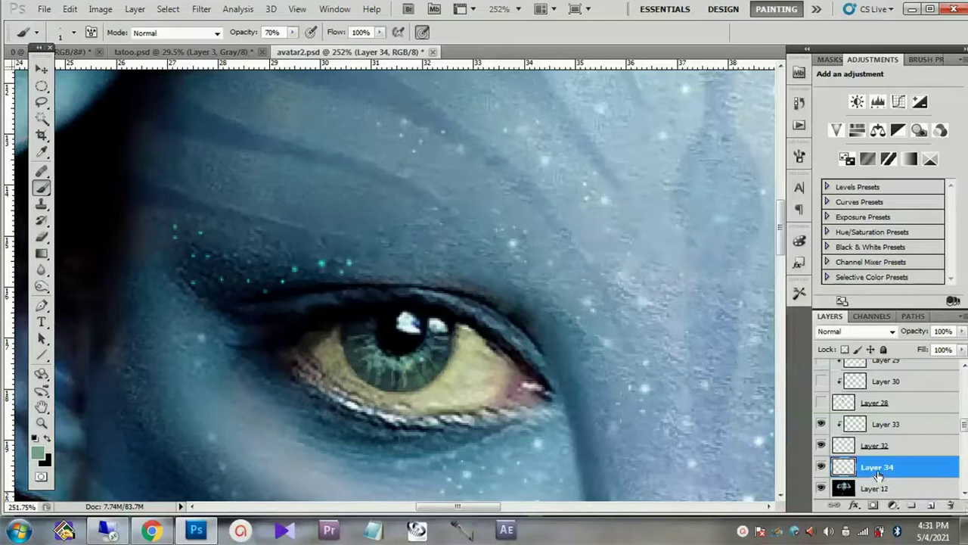
Step: Remove Layer 34 and add a Hue/Saturation layer (Saturation -84, Lightness +5) with an inverted black mask
{"action": "key", "text": "ctrl+e"}
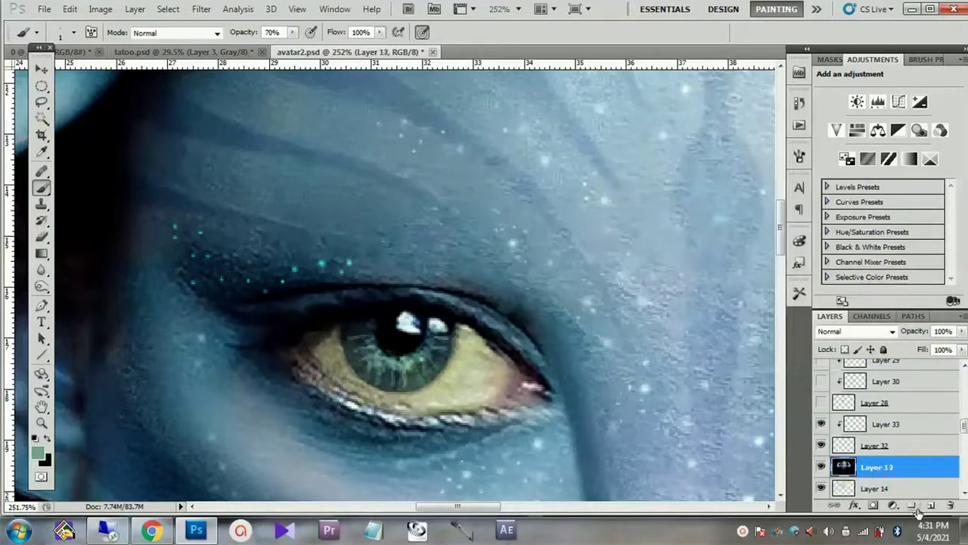
{"action": "left_click", "coordinate": [893, 504]}
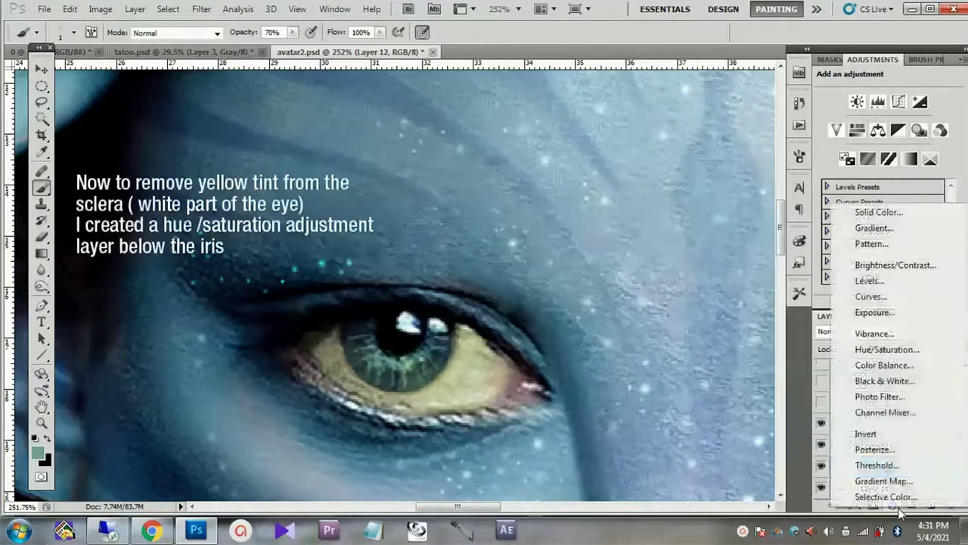
{"action": "left_click", "coordinate": [892, 352]}
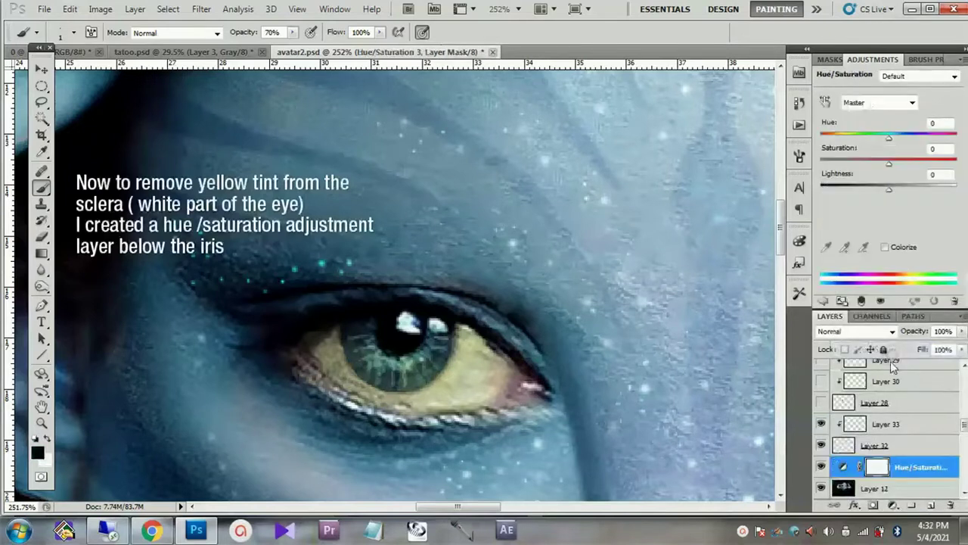
{"action": "left_click_drag", "start_coordinate": [889, 164], "coordinate": [831, 163]}
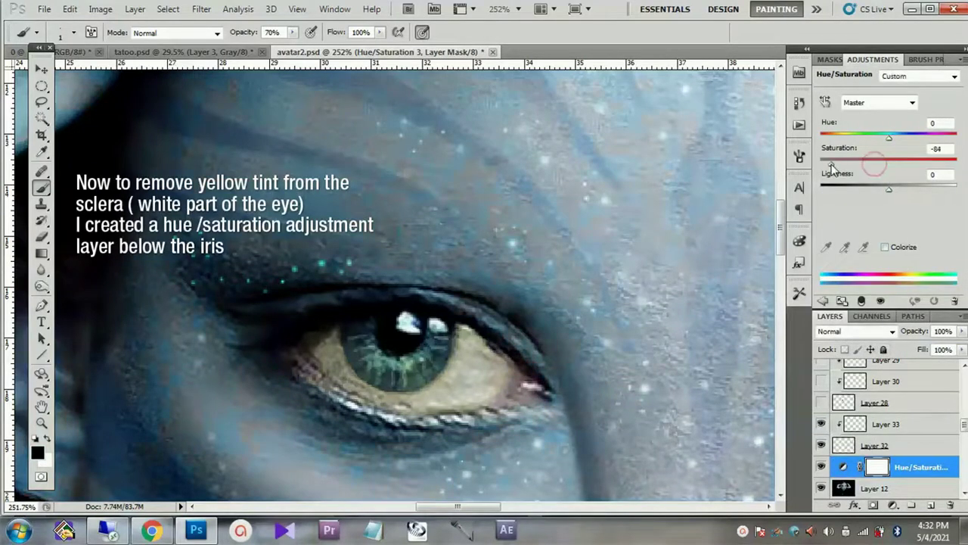
{"action": "left_click_drag", "start_coordinate": [890, 189], "coordinate": [892, 189]}
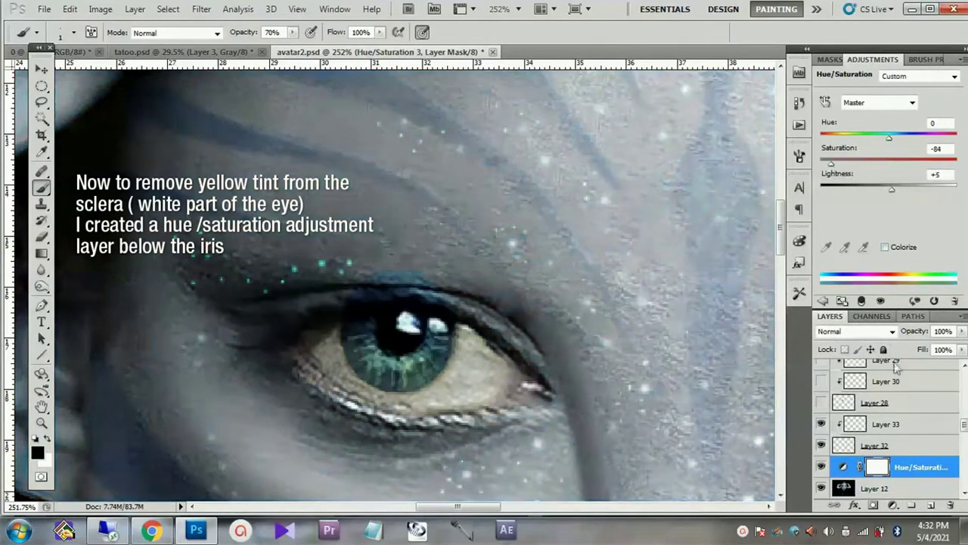
{"action": "key", "text": "ctrl+i"}
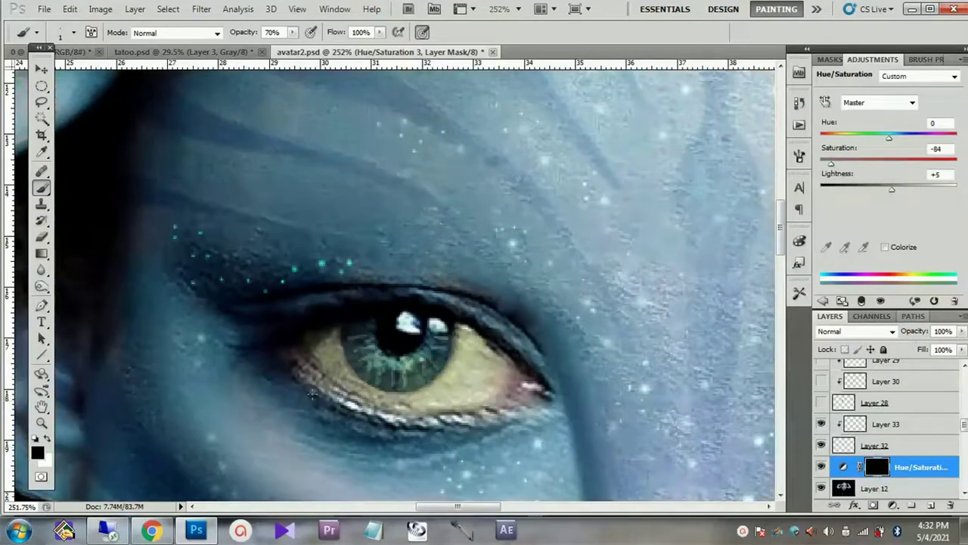
{"action": "key", "text": "x"}
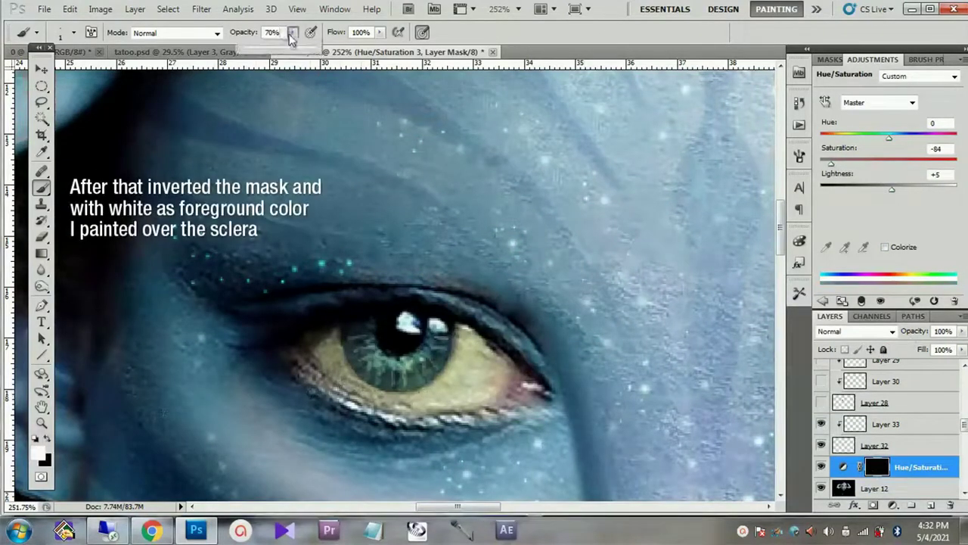
Step: Paint white into the Hue/Saturation mask over the sclera with a 25 px brush at 10–40% opacity
{"action": "key", "text": "bracketright"}
{"action": "key", "text": "bracketright"}
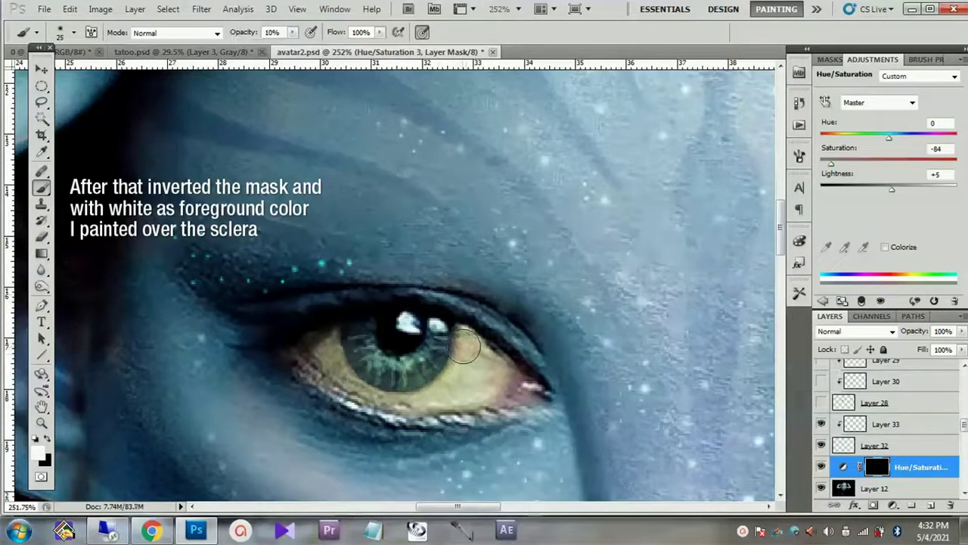
{"action": "left_click_drag", "start_coordinate": [465, 348], "coordinate": [452, 361]}
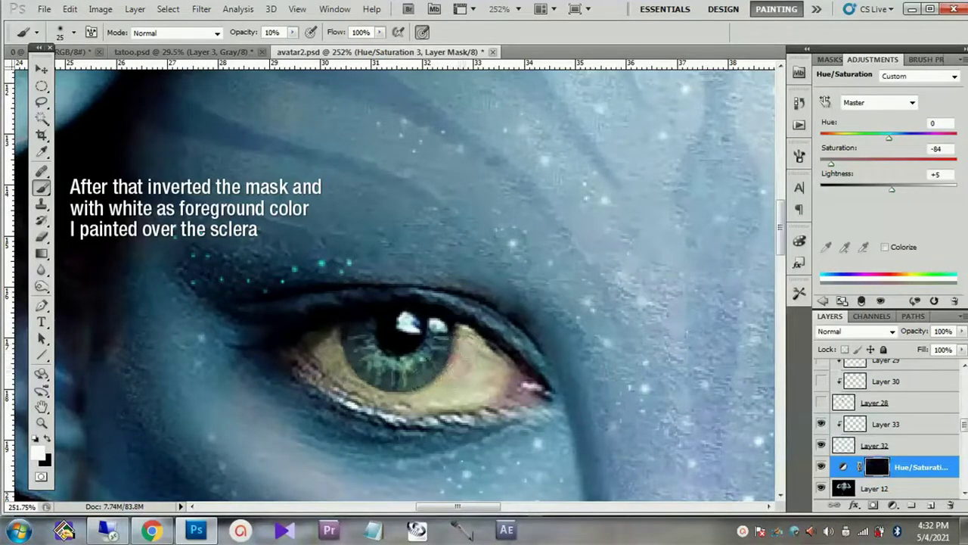
{"action": "key", "text": "4"}
{"action": "left_click_drag", "start_coordinate": [476, 348], "coordinate": [401, 395]}
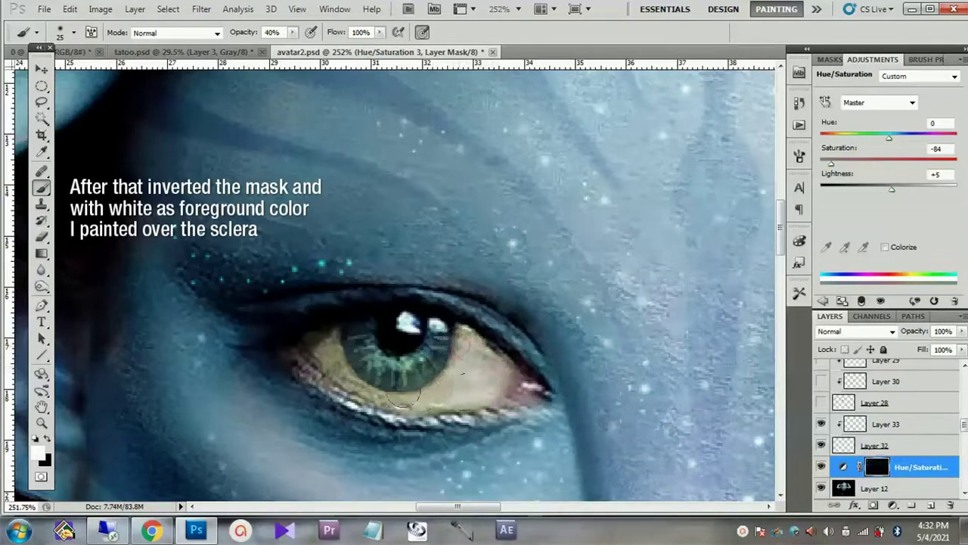
{"action": "mouse_move", "coordinate": [401, 397]}
{"action": "left_mouse_down"}
{"action": "mouse_move", "coordinate": [360, 371]}
{"action": "mouse_move", "coordinate": [334, 378]}
{"action": "left_mouse_up"}
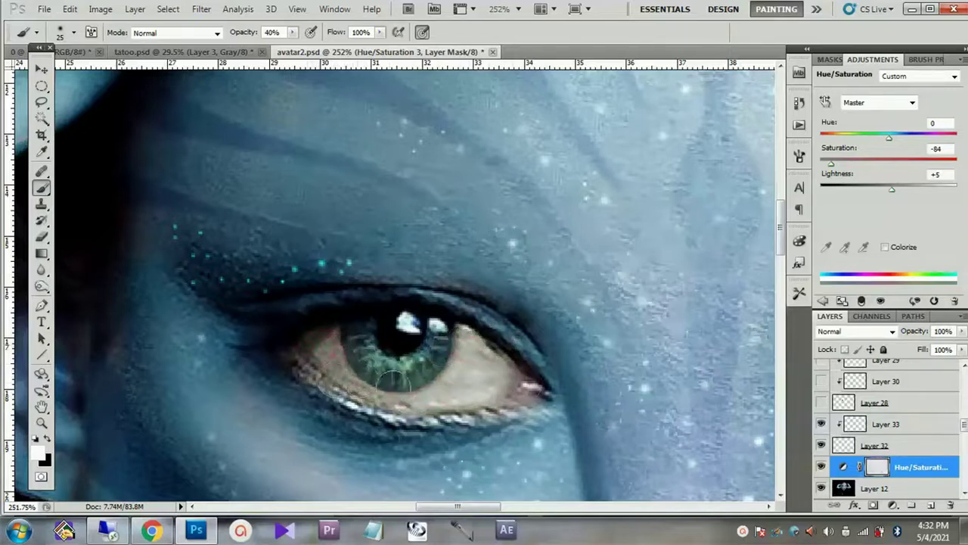
{"action": "key", "text": "v"}
{"action": "scroll", "coordinate": [310, 356], "scroll_direction": "down", "scroll_amount": 1}
{"action": "scroll", "coordinate": [310, 355], "scroll_direction": "down", "scroll_amount": 3}
{"action": "scroll", "coordinate": [310, 356], "scroll_direction": "up", "scroll_amount": 4}
{"action": "scroll", "coordinate": [432, 368], "scroll_direction": "up", "scroll_amount": 1}
{"action": "key", "text": "b"}
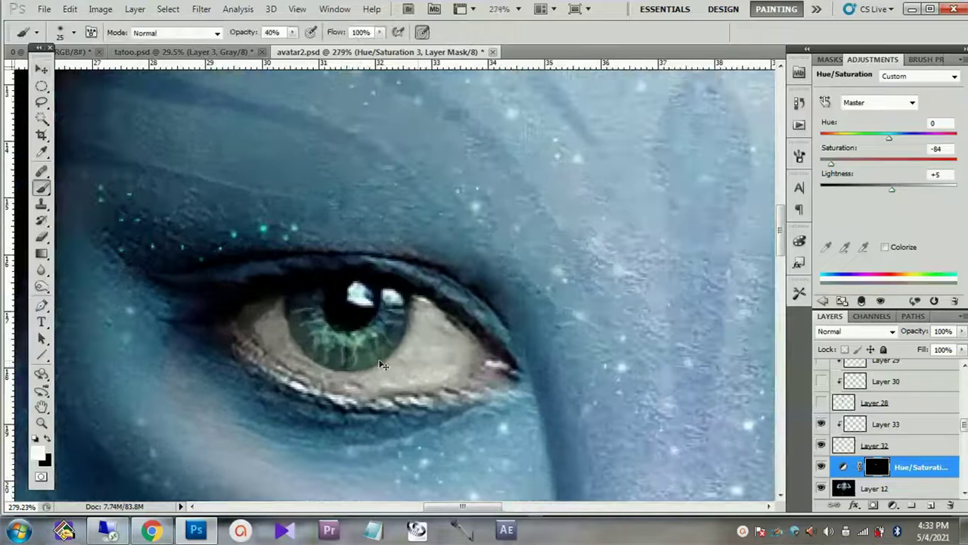
{"action": "left_click", "coordinate": [932, 504]}
Step: Set the new layer's blend mode to Color and pick a pale yellow paint colour
{"action": "left_click", "coordinate": [870, 332]}
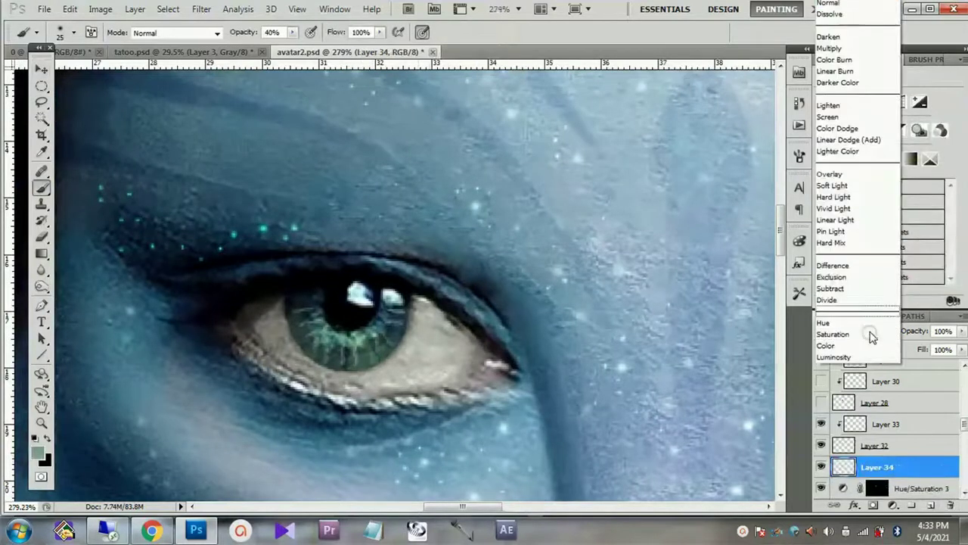
{"action": "left_click", "coordinate": [829, 48]}
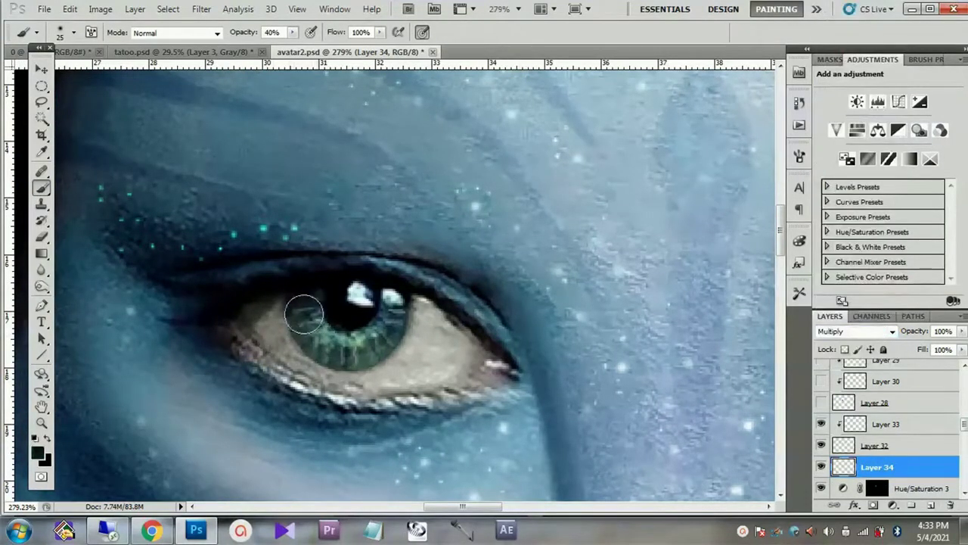
{"action": "key", "text": "bracketleft"}
{"action": "key", "text": "bracketleft"}
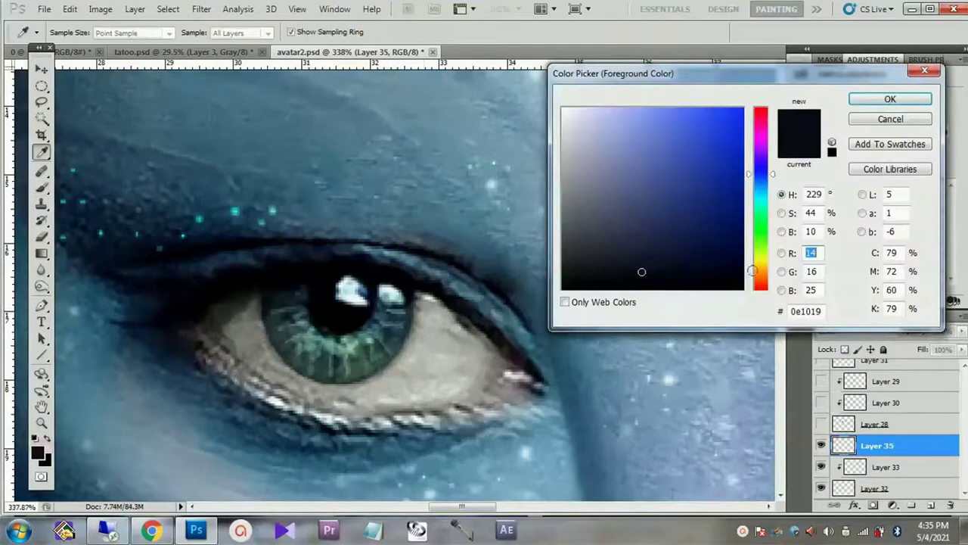
{"action": "left_click_drag", "start_coordinate": [761, 270], "coordinate": [761, 257]}
{"action": "left_click_drag", "start_coordinate": [668, 171], "coordinate": [662, 108]}
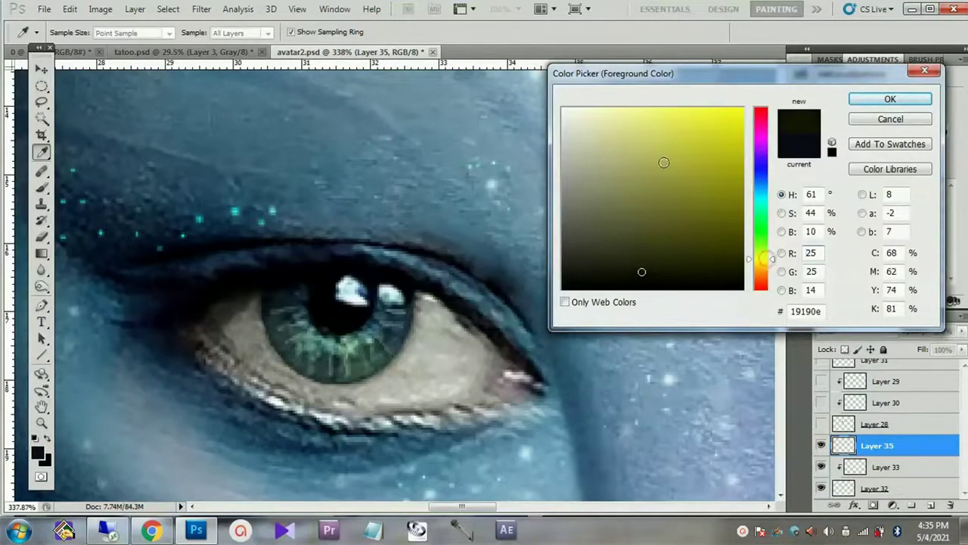
{"action": "left_click_drag", "start_coordinate": [761, 258], "coordinate": [761, 264]}
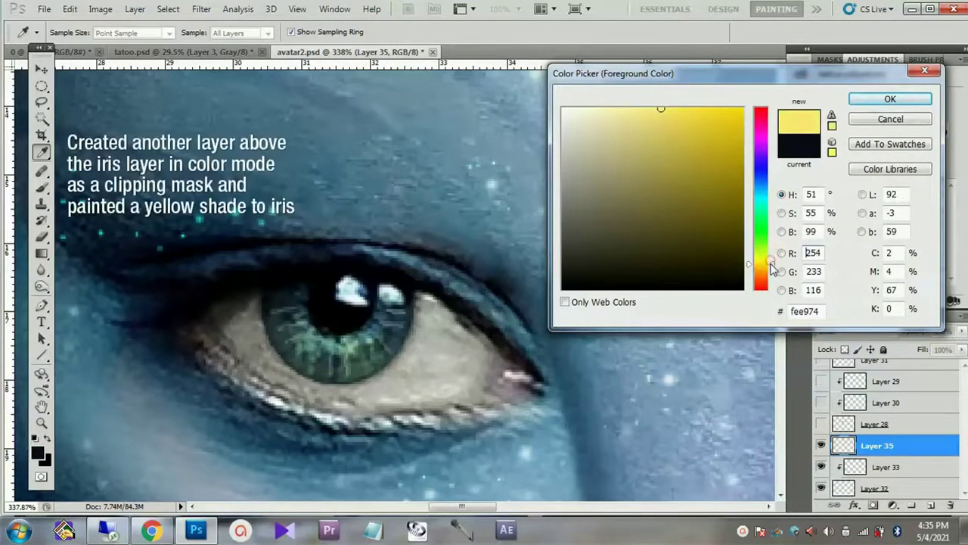
{"action": "left_click", "coordinate": [891, 99]}
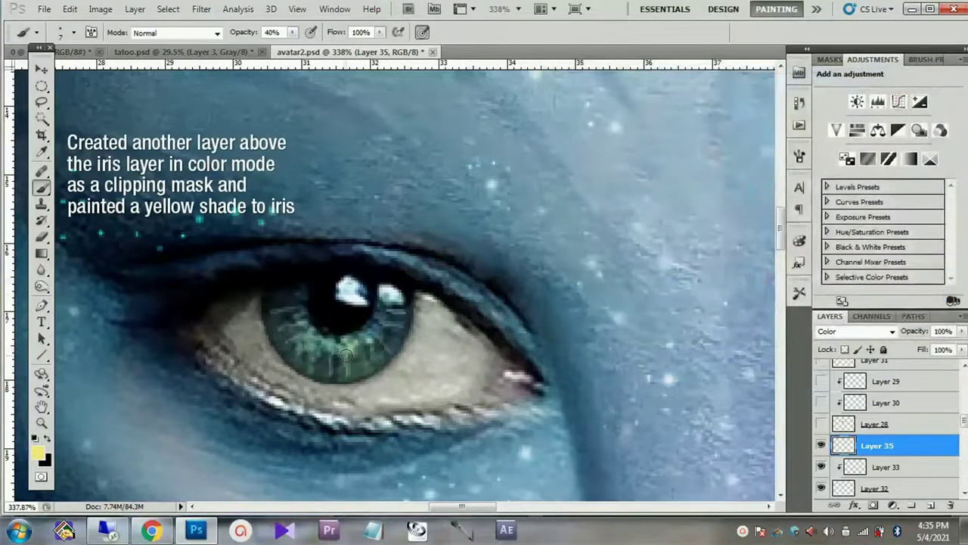
Step: Paint yellow-green over the iris, clip the layer to the iris, and set opacity to 75%
{"action": "key", "text": "bracketright"}
{"action": "key", "text": "bracketright"}
{"action": "key", "text": "bracketright"}
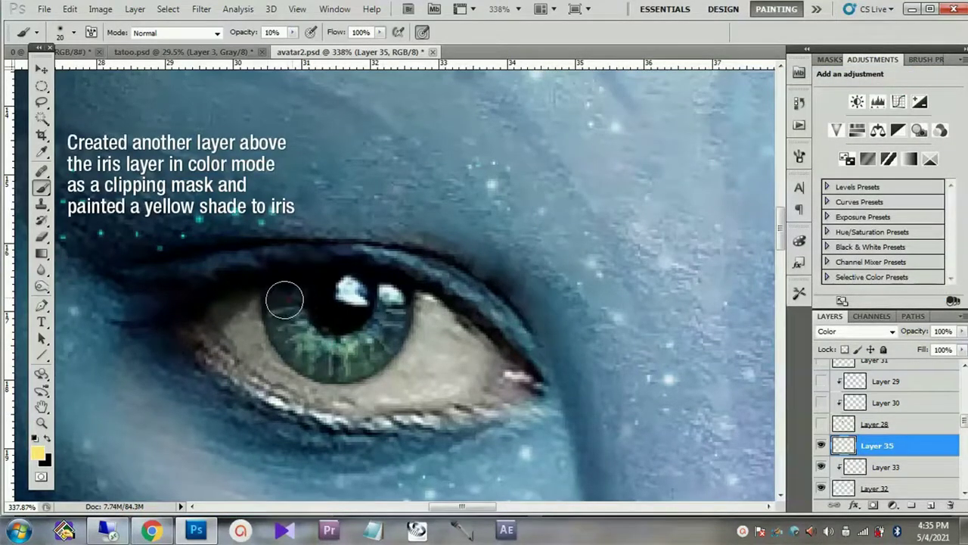
{"action": "mouse_move", "coordinate": [292, 300]}
{"action": "left_mouse_down"}
{"action": "mouse_move", "coordinate": [343, 349]}
{"action": "mouse_move", "coordinate": [378, 355]}
{"action": "mouse_move", "coordinate": [389, 291]}
{"action": "mouse_move", "coordinate": [382, 326]}
{"action": "mouse_move", "coordinate": [316, 338]}
{"action": "left_mouse_up"}
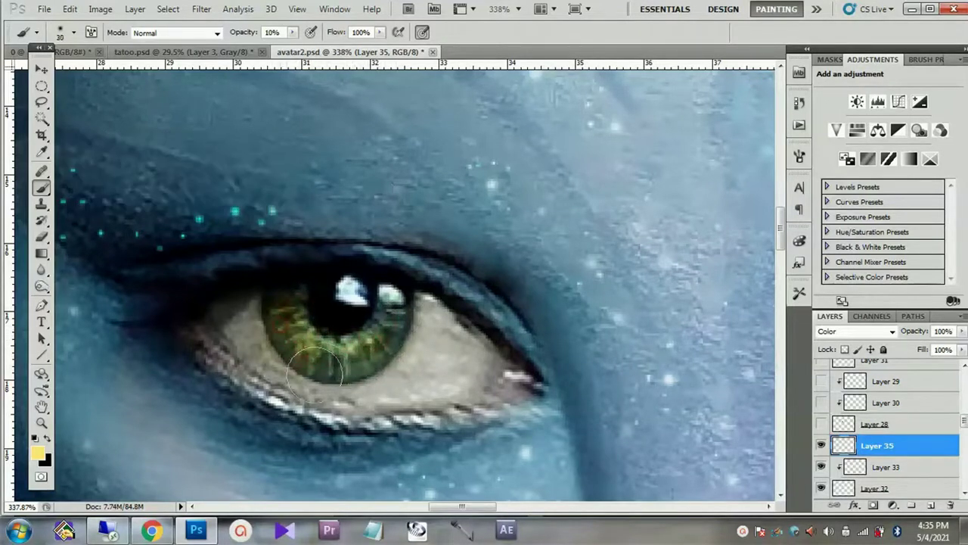
{"action": "key", "text": "bracketright"}
{"action": "left_click", "coordinate": [876, 456], "text": "alt"}
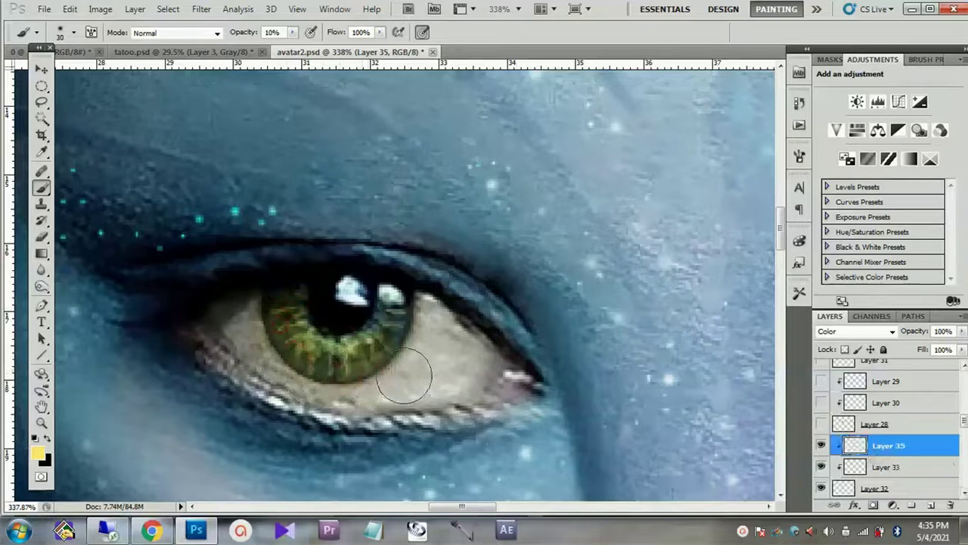
{"action": "left_click_drag", "start_coordinate": [313, 348], "coordinate": [282, 350]}
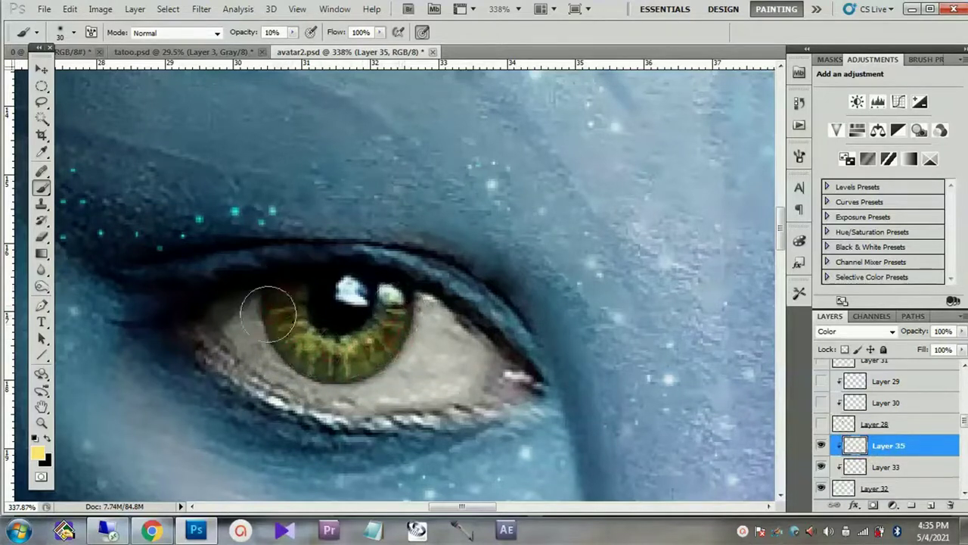
{"action": "key", "text": "v"}
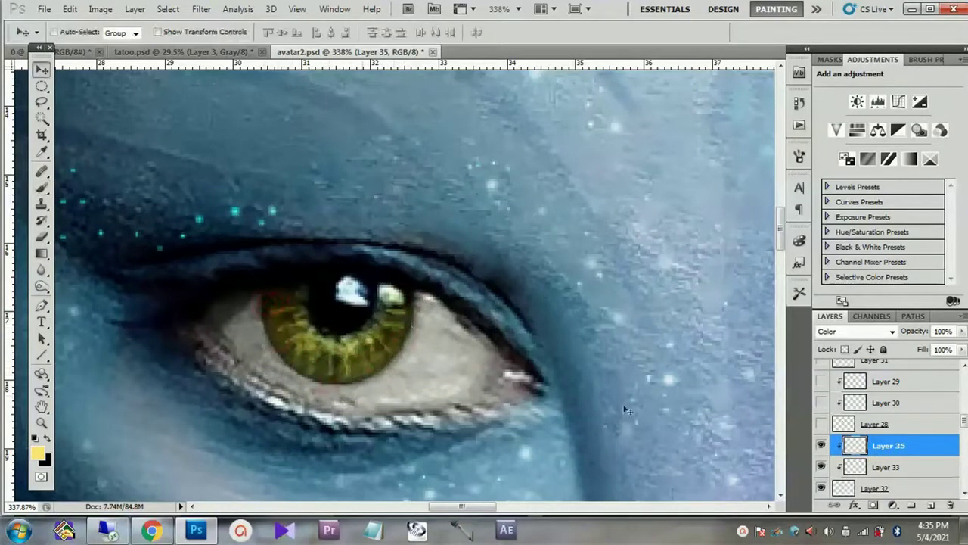
{"action": "left_click_drag", "start_coordinate": [962, 333], "coordinate": [943, 345]}
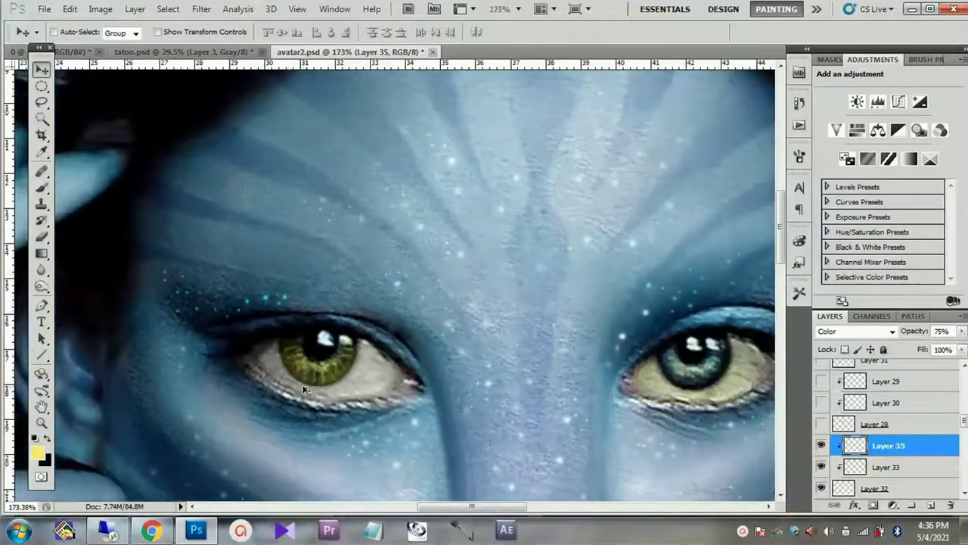
Step: Paint a light yellow shine into the iris
{"action": "key", "text": "b"}
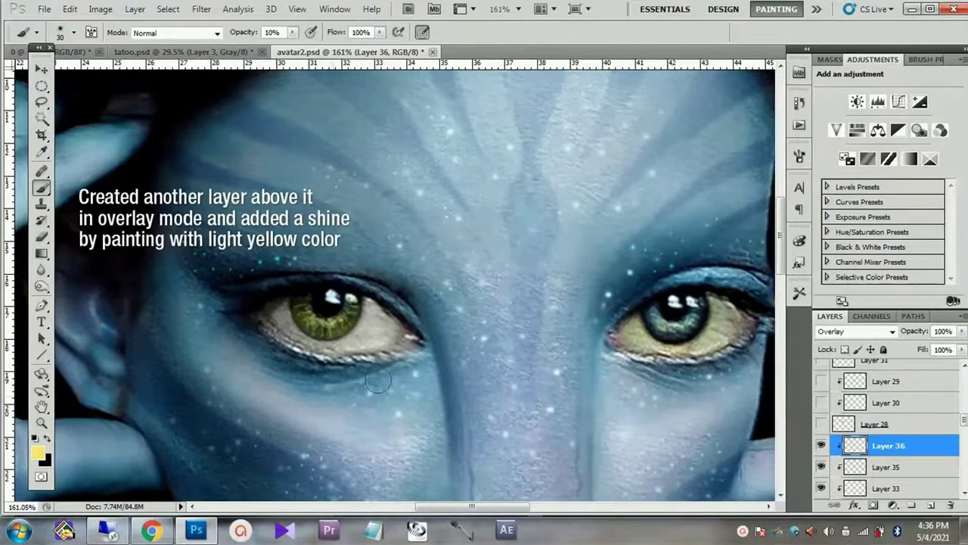
{"action": "mouse_move", "coordinate": [330, 321]}
{"action": "left_mouse_down"}
{"action": "mouse_move", "coordinate": [328, 330]}
{"action": "mouse_move", "coordinate": [323, 310]}
{"action": "mouse_move", "coordinate": [332, 316]}
{"action": "left_mouse_up"}
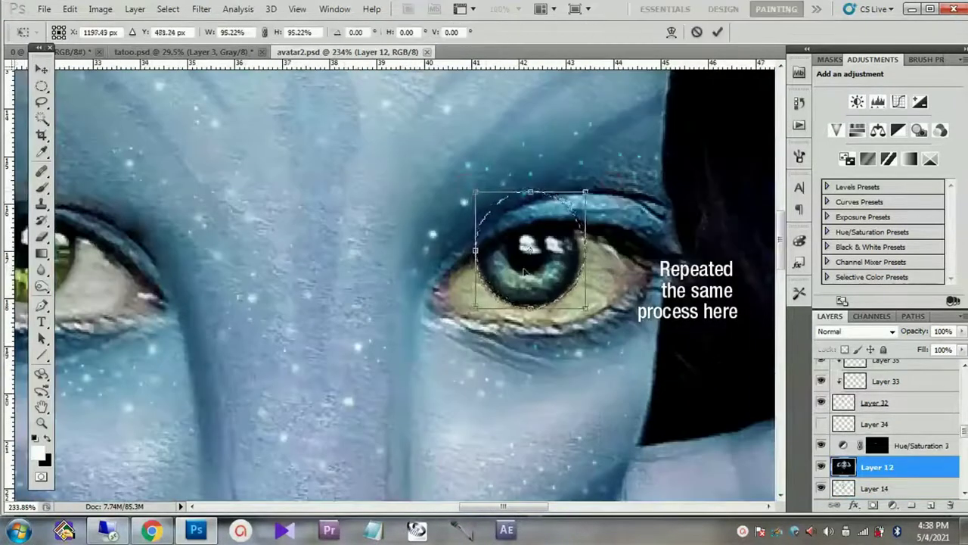
{"action": "right_click", "coordinate": [567, 189]}
{"action": "key", "text": "Escape"}
{"action": "key", "text": "Return"}
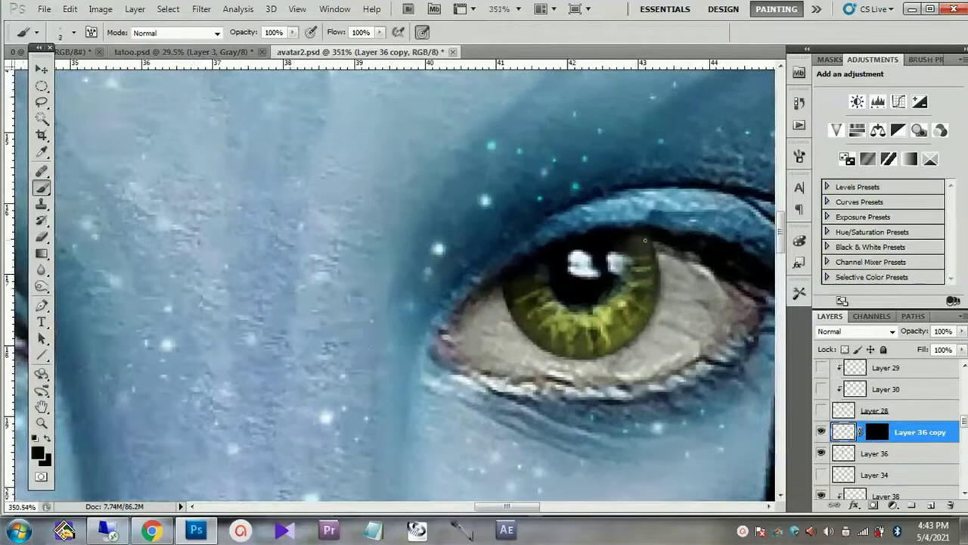
Step: Sample olive green from the iris edge, set 30% brush strength, and view the face at 100%
{"action": "left_click", "coordinate": [643, 250], "text": "alt"}
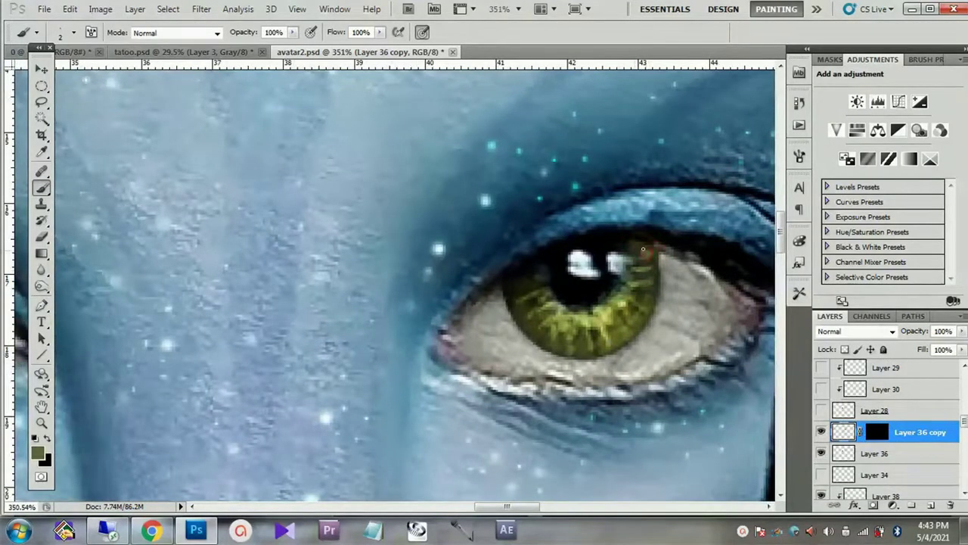
{"action": "key", "text": "3"}
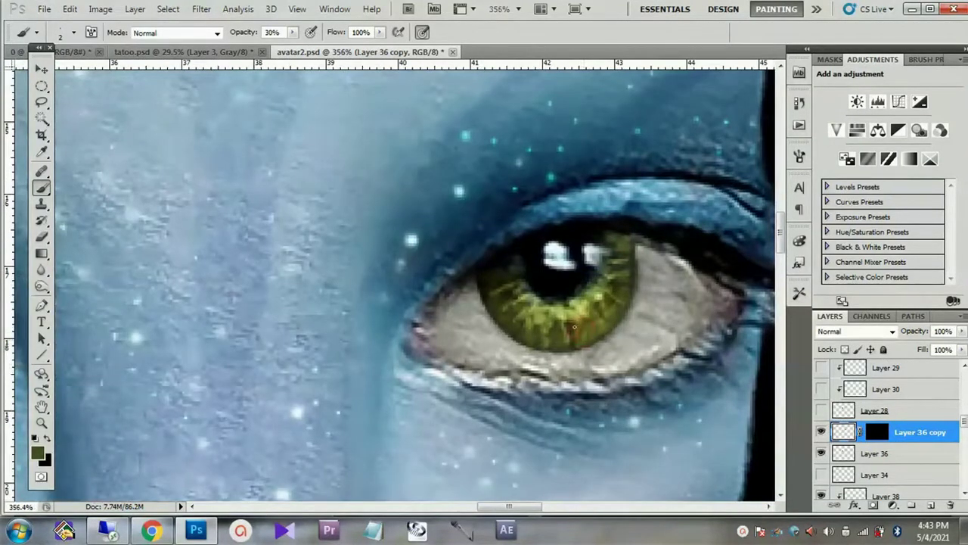
{"action": "key", "text": "ctrl+1"}
{"action": "key", "text": "Tab"}
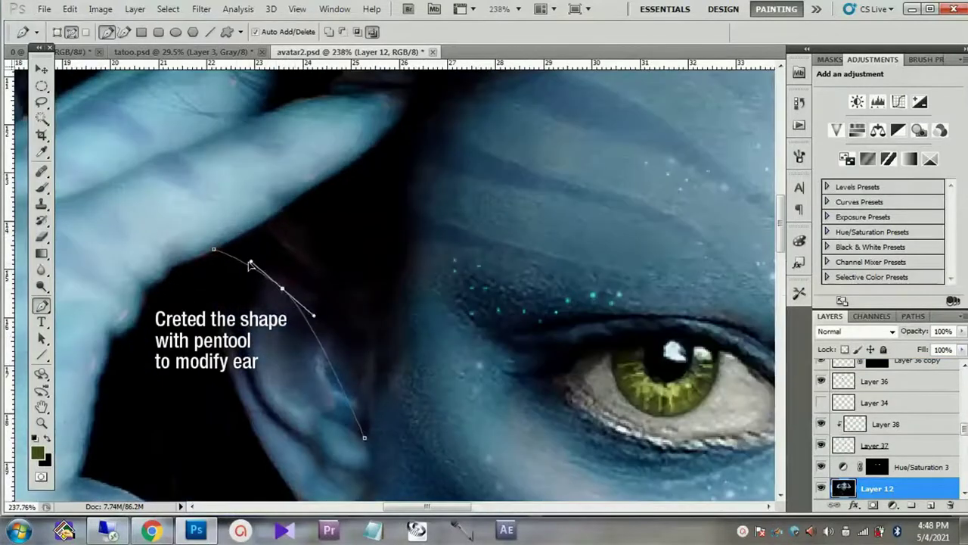
Step: Outline a pointed extension on top of the left ear with the Pen tool
{"action": "left_click", "coordinate": [250, 262]}
{"action": "left_click_drag", "start_coordinate": [354, 305], "coordinate": [389, 357]}
{"action": "left_click", "coordinate": [377, 330]}
{"action": "left_click", "coordinate": [394, 433]}
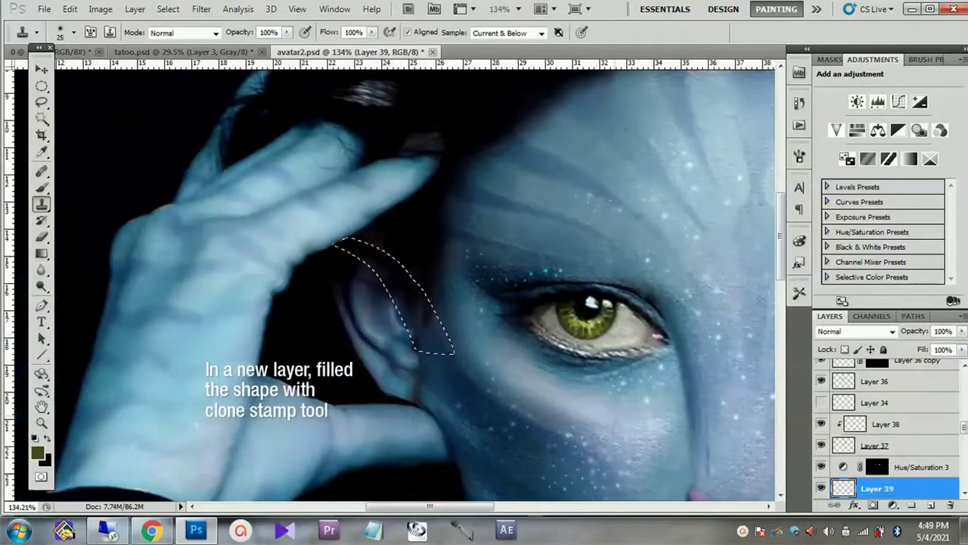
Step: Fill the ear-tip shape with cloned skin on the new layer, then deselect
{"action": "mouse_move", "coordinate": [413, 333]}
{"action": "left_mouse_down"}
{"action": "mouse_move", "coordinate": [395, 283]}
{"action": "mouse_move", "coordinate": [355, 246]}
{"action": "mouse_move", "coordinate": [392, 263]}
{"action": "left_mouse_up"}
{"action": "left_click", "coordinate": [407, 32]}
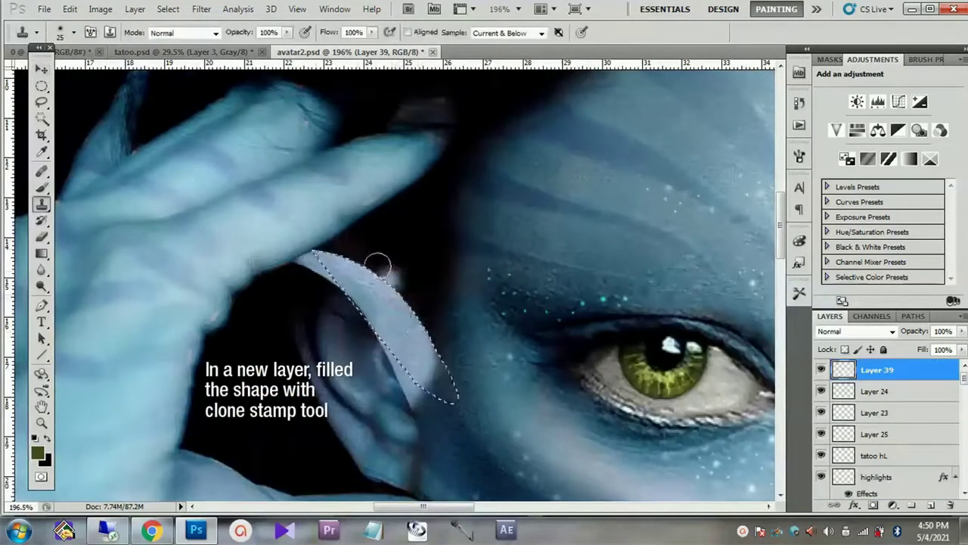
{"action": "key", "text": "ctrl+d"}
{"action": "key", "text": "v"}
{"action": "left_click", "coordinate": [42, 268]}
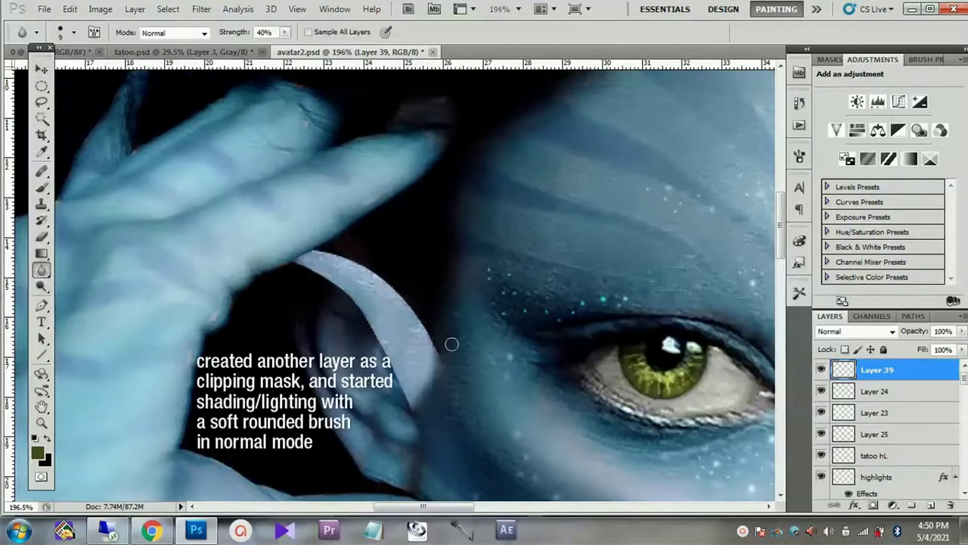
Step: Lower the blur strength to 26% and begin shading the new ear shape
{"action": "key", "text": "2"}
{"action": "key", "text": "6"}
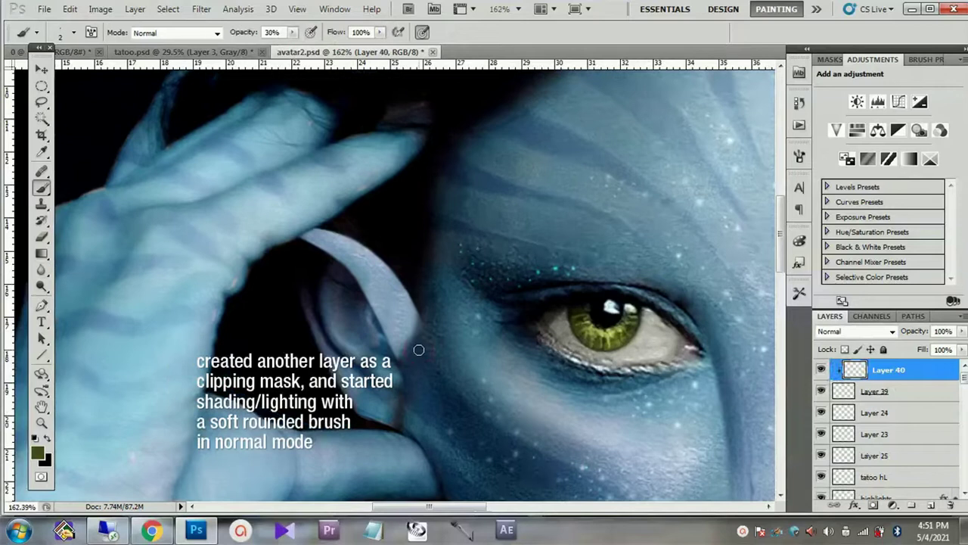
{"action": "left_click", "coordinate": [393, 352], "text": "alt"}
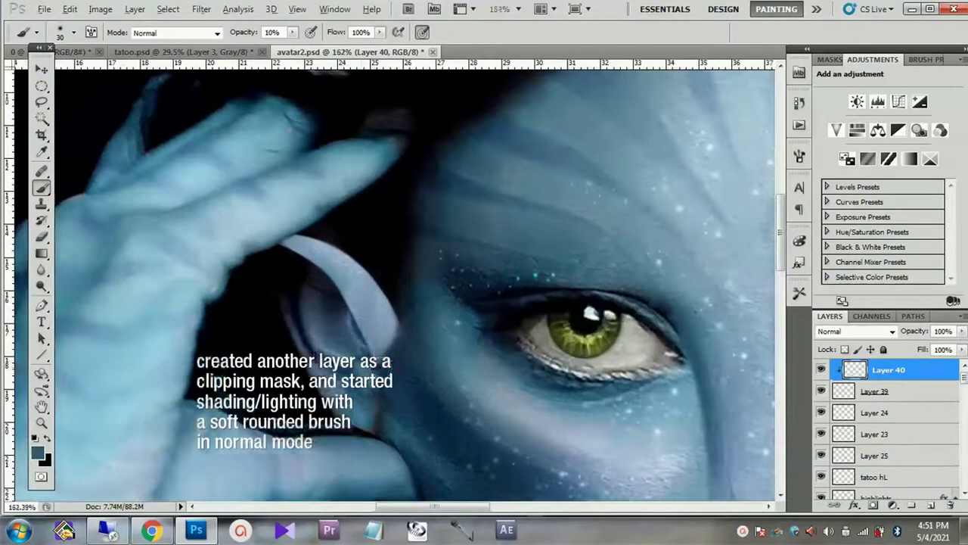
{"action": "mouse_move", "coordinate": [370, 372]}
{"action": "left_mouse_down"}
{"action": "mouse_move", "coordinate": [340, 309]}
{"action": "mouse_move", "coordinate": [375, 340]}
{"action": "mouse_move", "coordinate": [379, 368]}
{"action": "left_mouse_up"}
{"action": "key", "text": "bracketleft"}
{"action": "scroll", "coordinate": [287, 249], "scroll_direction": "up", "scroll_amount": 2, "text": "alt"}
{"action": "key", "text": "bracketright"}
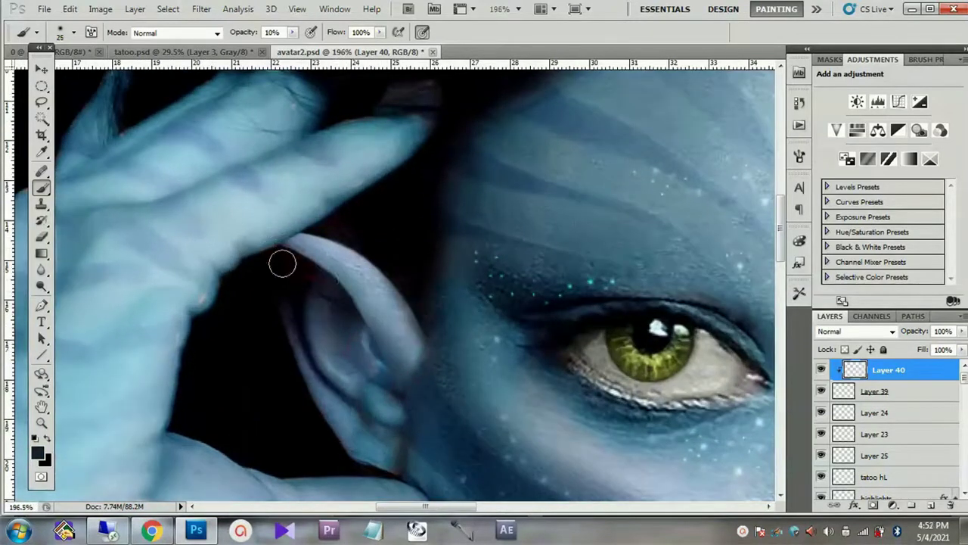
Step: Darken the inner ear, the ear top and the upper rim with small brush strokes
{"action": "left_click_drag", "start_coordinate": [291, 261], "coordinate": [377, 352]}
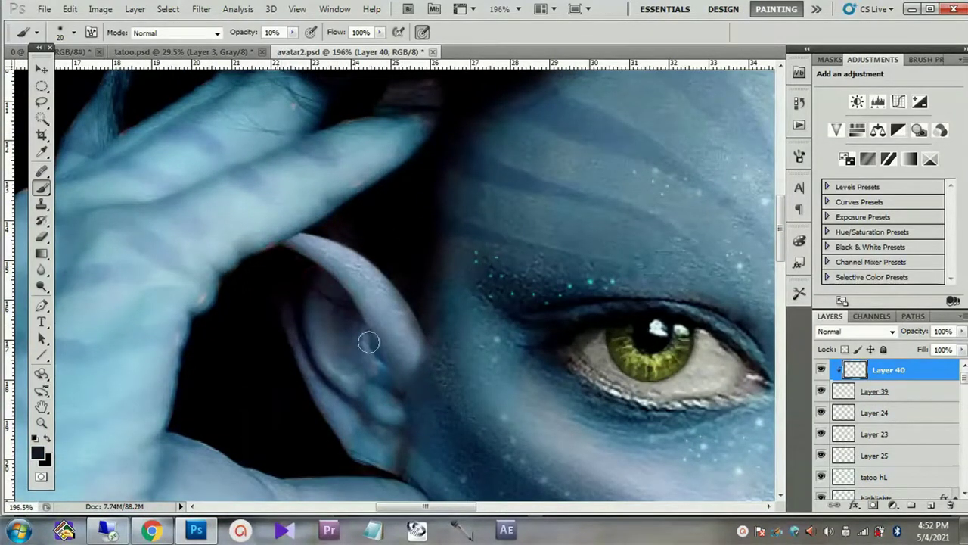
{"action": "mouse_move", "coordinate": [285, 235]}
{"action": "left_mouse_down"}
{"action": "mouse_move", "coordinate": [290, 243]}
{"action": "mouse_move", "coordinate": [294, 231]}
{"action": "mouse_move", "coordinate": [281, 244]}
{"action": "left_mouse_up"}
{"action": "key", "text": "bracketright"}
{"action": "key", "text": "bracketright"}
{"action": "key", "text": "bracketright"}
{"action": "key", "text": "bracketright"}
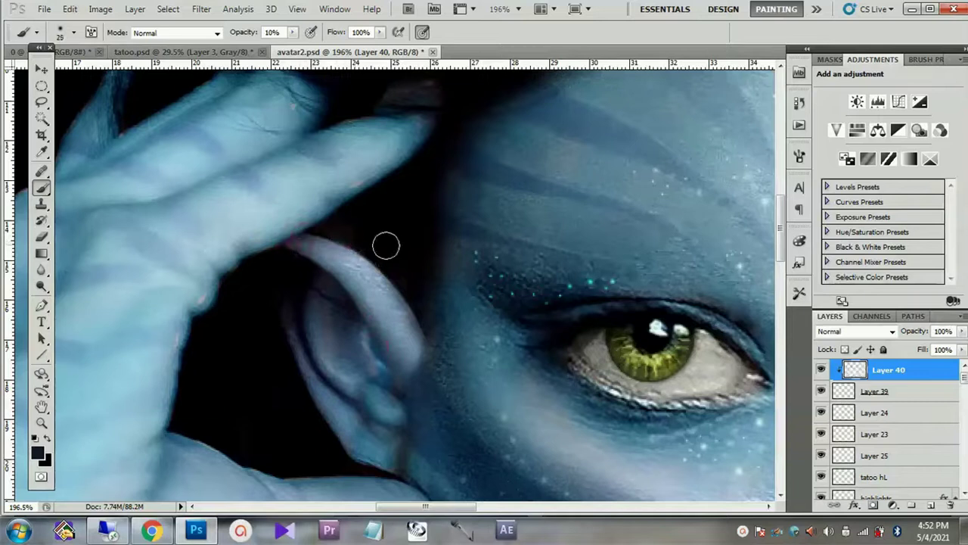
{"action": "mouse_move", "coordinate": [414, 367]}
{"action": "left_mouse_down"}
{"action": "mouse_move", "coordinate": [411, 351]}
{"action": "mouse_move", "coordinate": [367, 339]}
{"action": "mouse_move", "coordinate": [402, 317]}
{"action": "mouse_move", "coordinate": [392, 387]}
{"action": "left_mouse_up"}
{"action": "key", "text": "bracketleft"}
{"action": "key", "text": "bracketleft"}
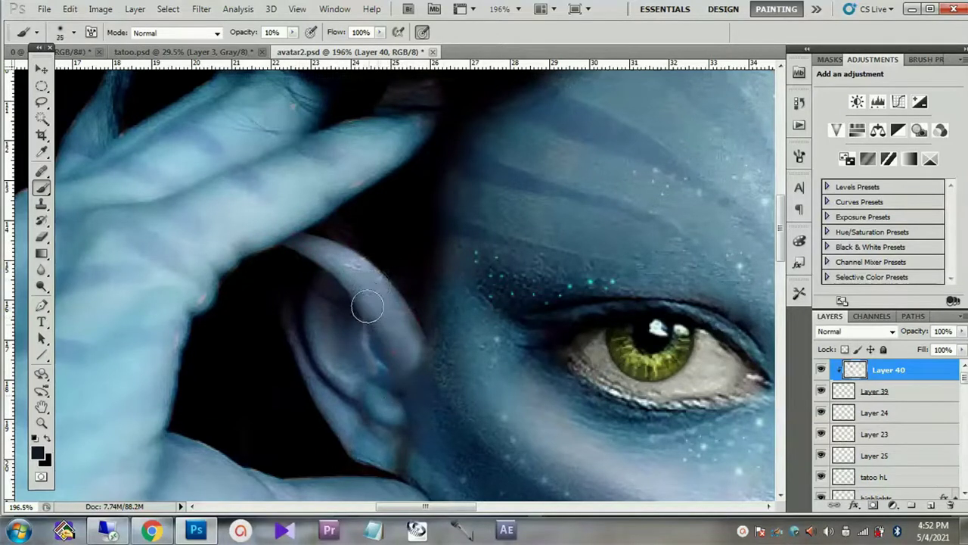
{"action": "scroll", "coordinate": [339, 328], "scroll_direction": "down", "scroll_amount": 3}
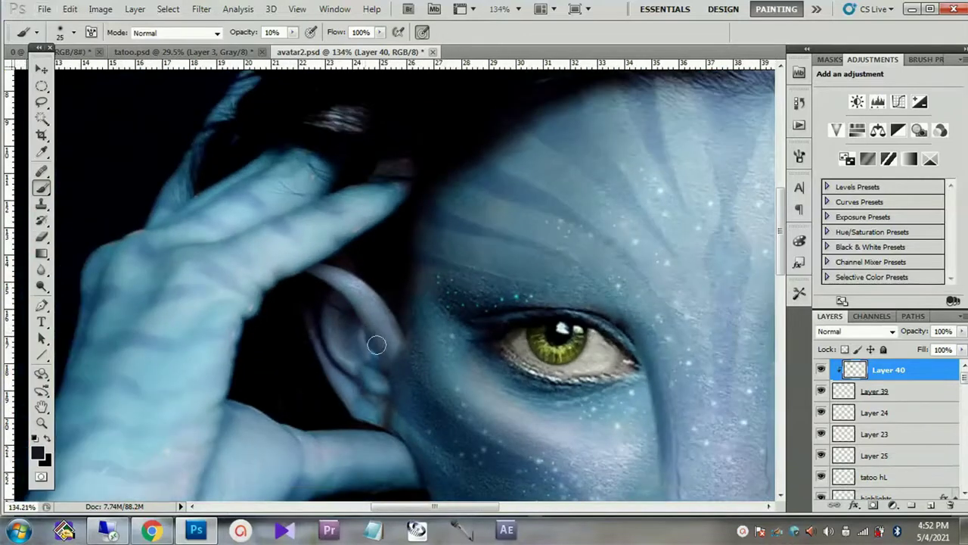
{"action": "scroll", "coordinate": [363, 328], "scroll_direction": "up", "scroll_amount": 2}
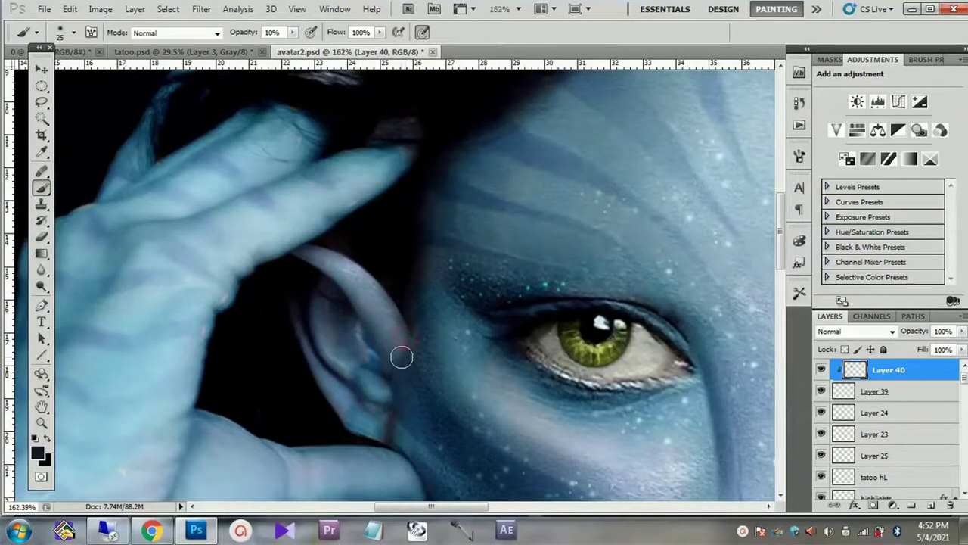
{"action": "left_click_drag", "start_coordinate": [398, 359], "coordinate": [407, 363]}
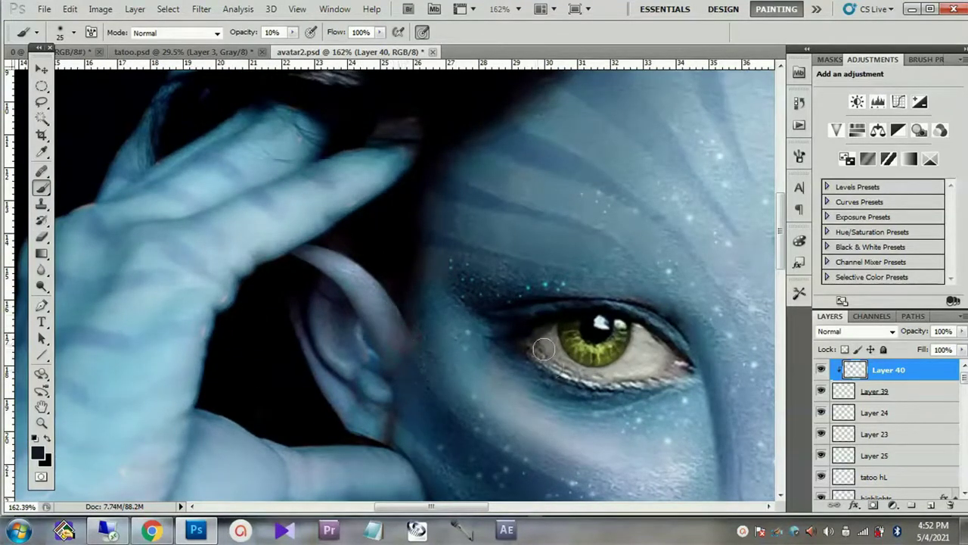
Step: Erase stray paint along the ear's edge on Layer 39
{"action": "scroll", "coordinate": [407, 367], "scroll_direction": "up", "scroll_amount": 2}
{"action": "key", "text": "alt"}
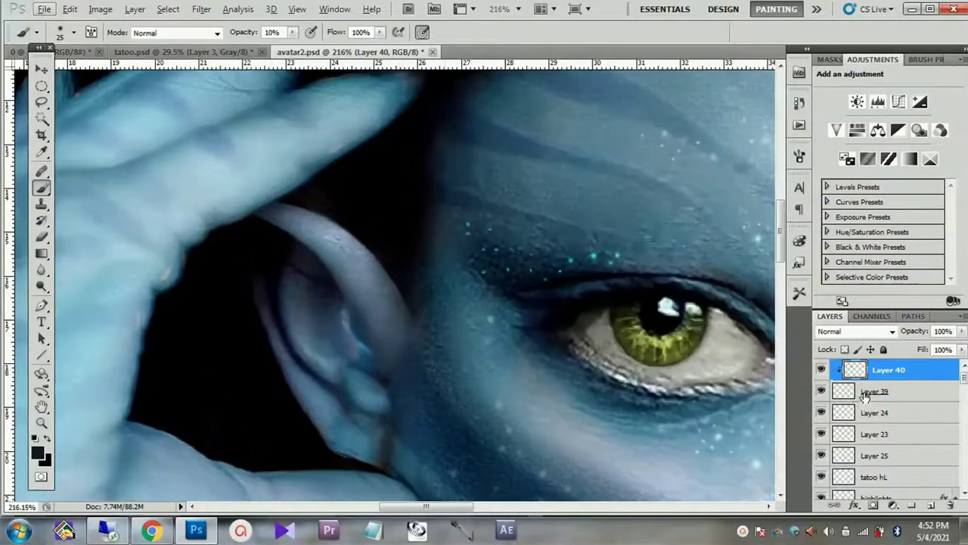
{"action": "left_click", "coordinate": [864, 397]}
{"action": "key", "text": "e"}
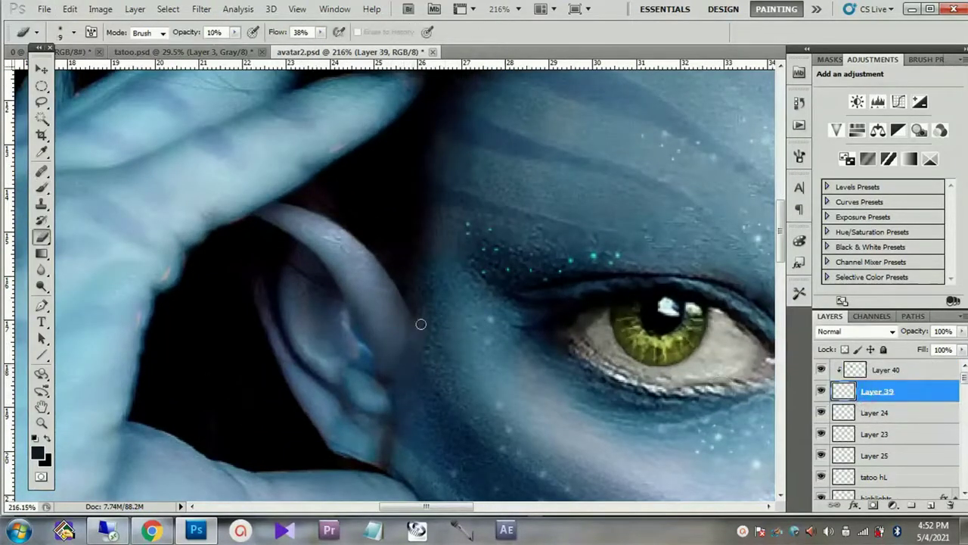
{"action": "left_click_drag", "start_coordinate": [411, 312], "coordinate": [398, 347]}
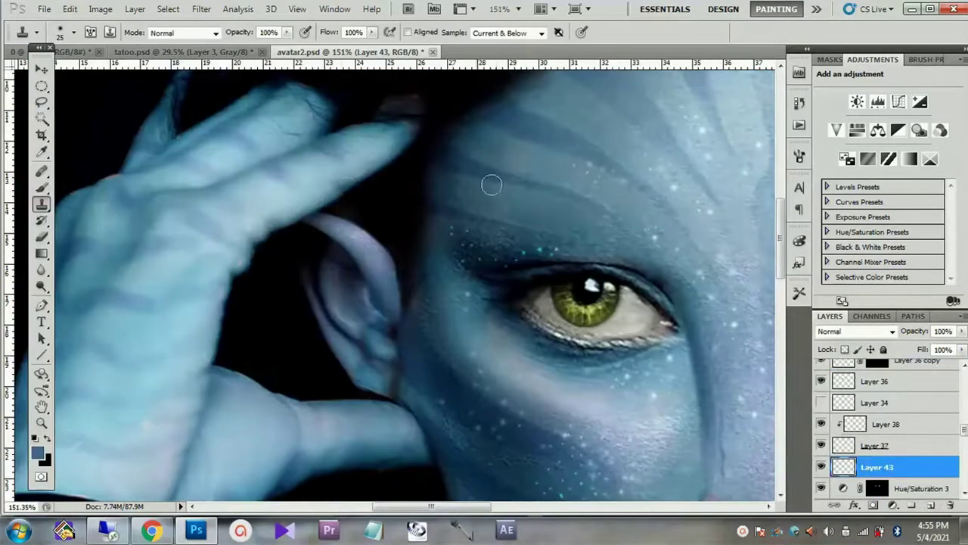
Step: Clone skin texture onto the inner and lower ear with a size-10 brush
{"action": "scroll", "coordinate": [368, 330], "scroll_direction": "up", "scroll_amount": 1}
{"action": "scroll", "coordinate": [343, 347], "scroll_direction": "up", "scroll_amount": 3}
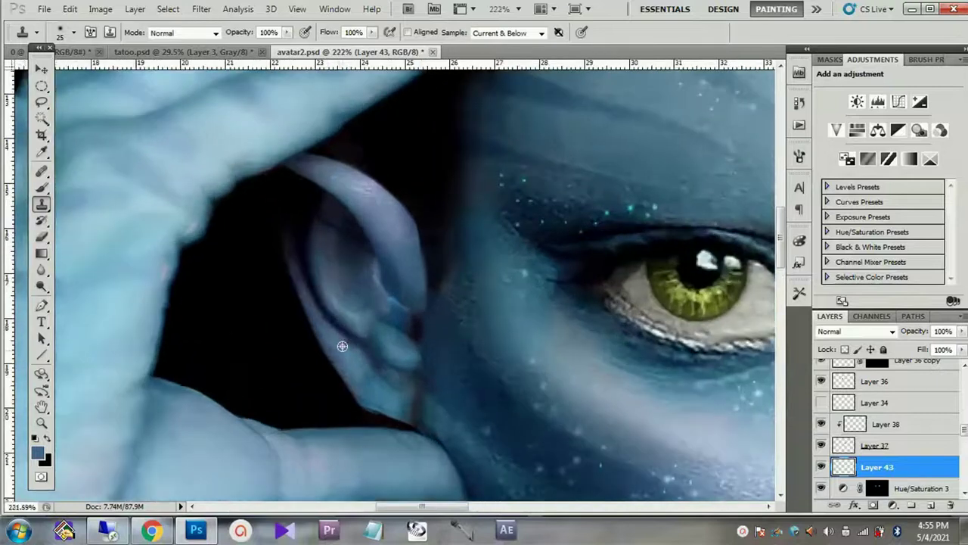
{"action": "mouse_move", "coordinate": [345, 326]}
{"action": "left_mouse_down"}
{"action": "mouse_move", "coordinate": [334, 313]}
{"action": "mouse_move", "coordinate": [351, 353]}
{"action": "left_mouse_up"}
{"action": "key", "text": "bracketleft"}
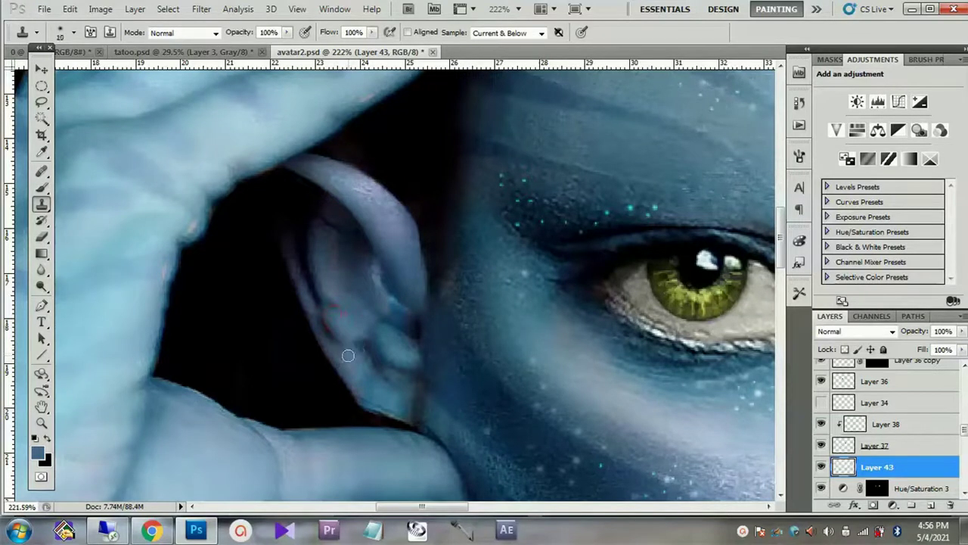
{"action": "left_click_drag", "start_coordinate": [339, 344], "coordinate": [329, 333]}
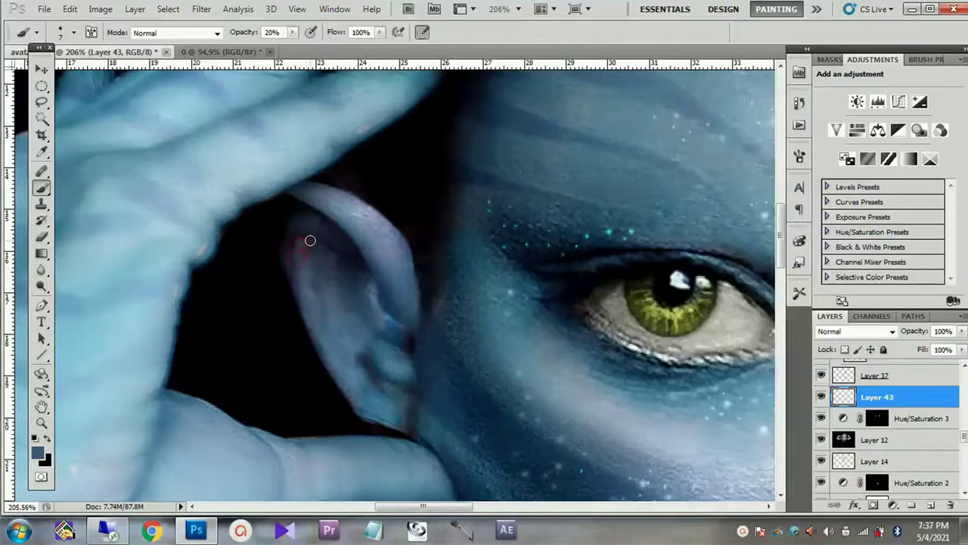
{"action": "scroll", "coordinate": [295, 242], "scroll_direction": "up", "scroll_amount": 1}
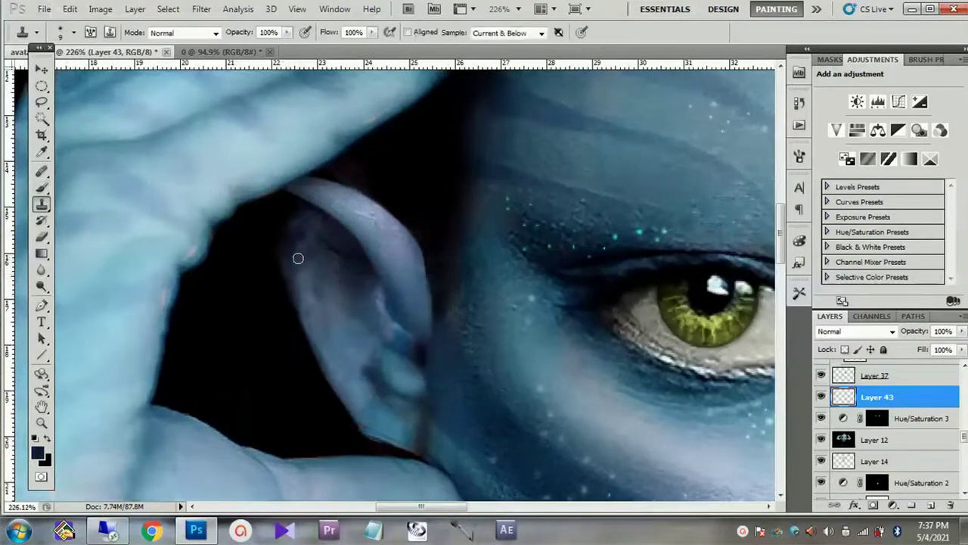
Step: Sample a blue-grey skin colour and paint over the ear's reddish marks
{"action": "left_click_drag", "start_coordinate": [281, 250], "coordinate": [324, 241]}
{"action": "left_click", "coordinate": [323, 315], "text": "alt"}
{"action": "left_click_drag", "start_coordinate": [357, 313], "coordinate": [384, 384]}
{"action": "key", "text": "e"}
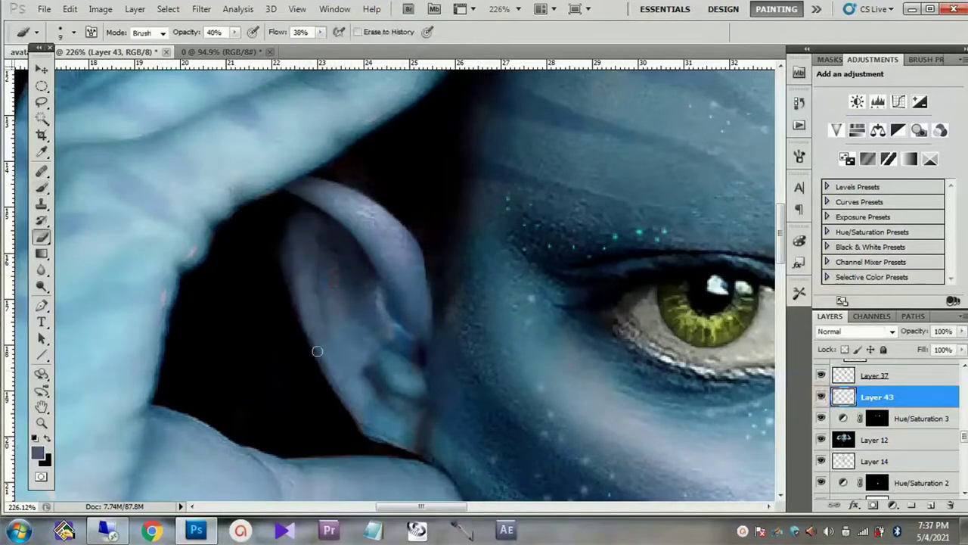
{"action": "key", "text": "b"}
{"action": "scroll", "coordinate": [325, 318], "scroll_direction": "up", "scroll_amount": 1}
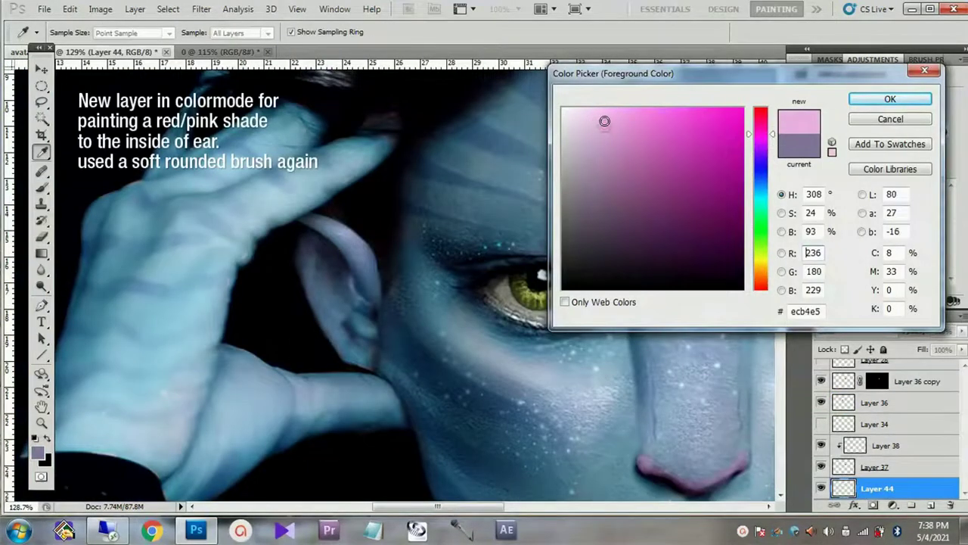
Step: Tint the inside of the ear pink, then paint it orange with a size-25 brush
{"action": "scroll", "coordinate": [331, 343], "scroll_direction": "up", "scroll_amount": 1}
{"action": "left_click_drag", "start_coordinate": [325, 265], "coordinate": [304, 238]}
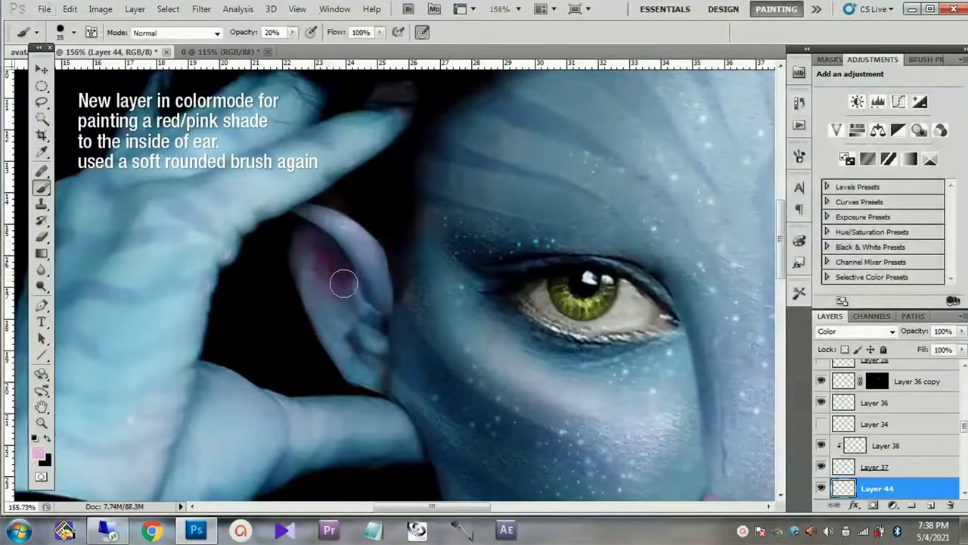
{"action": "left_click_drag", "start_coordinate": [335, 271], "coordinate": [374, 318]}
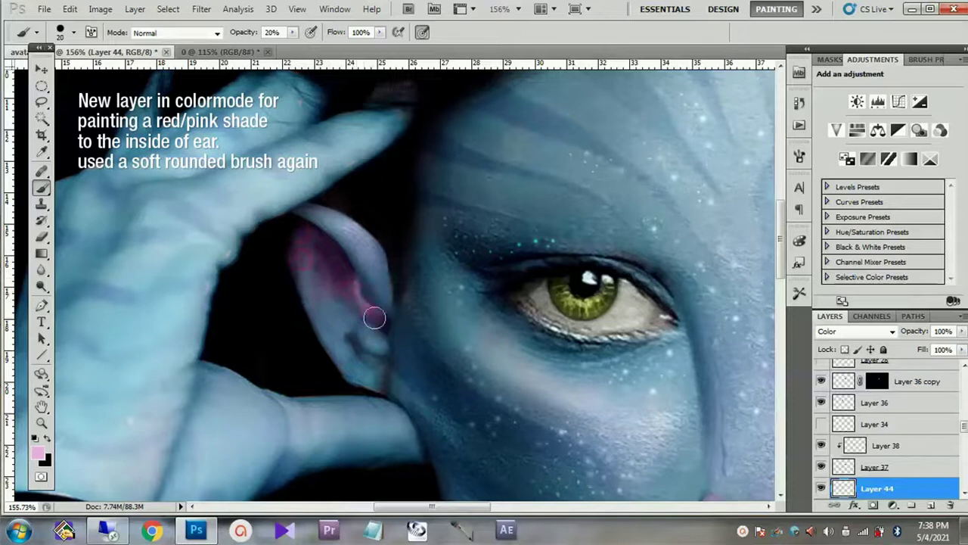
{"action": "left_click", "coordinate": [37, 452]}
{"action": "left_click", "coordinate": [760, 276]}
{"action": "left_click", "coordinate": [640, 122]}
{"action": "left_click", "coordinate": [640, 127]}
{"action": "key", "text": "Return"}
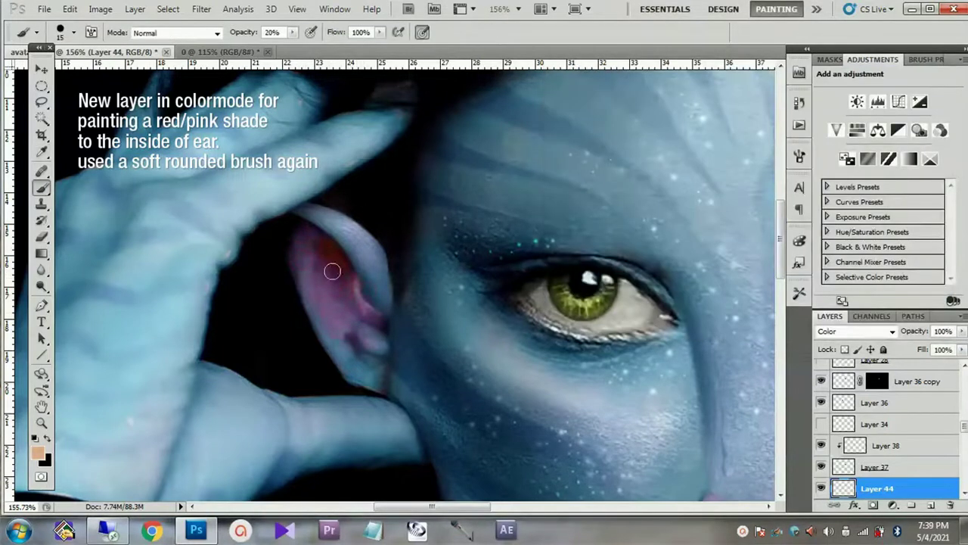
{"action": "left_click", "coordinate": [73, 32]}
{"action": "double_click", "coordinate": [121, 144]}
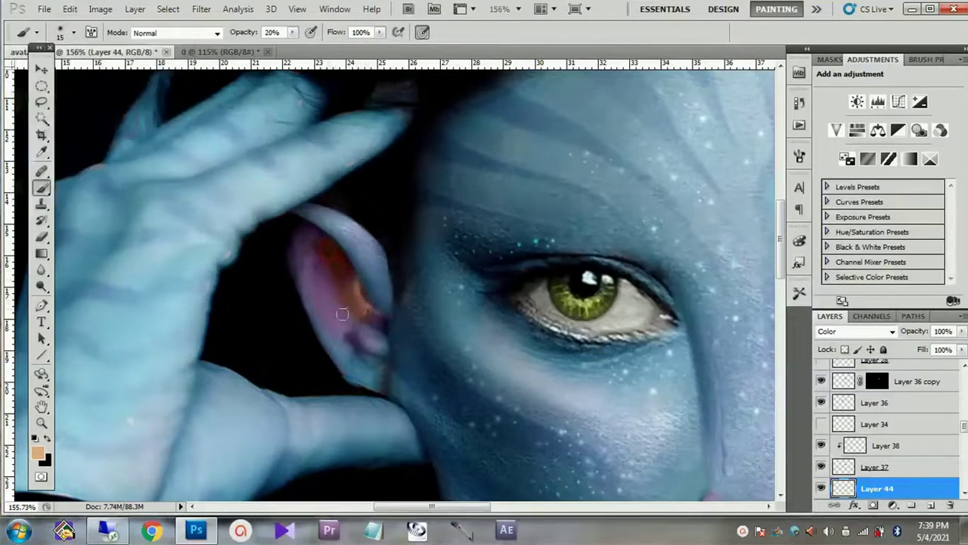
{"action": "left_click_drag", "start_coordinate": [357, 317], "coordinate": [308, 232]}
{"action": "key", "text": "bracketleft"}
Step: Sample pinkish-brown and grey-blue ear tones, then add a new Overlay shading layer
{"action": "left_click", "coordinate": [341, 347], "text": "alt"}
{"action": "key", "text": "bracketleft"}
{"action": "key", "text": "bracketleft"}
{"action": "key", "text": "bracketleft"}
{"action": "scroll", "coordinate": [357, 353], "scroll_direction": "up", "scroll_amount": 1}
{"action": "left_click", "coordinate": [342, 383], "text": "alt"}
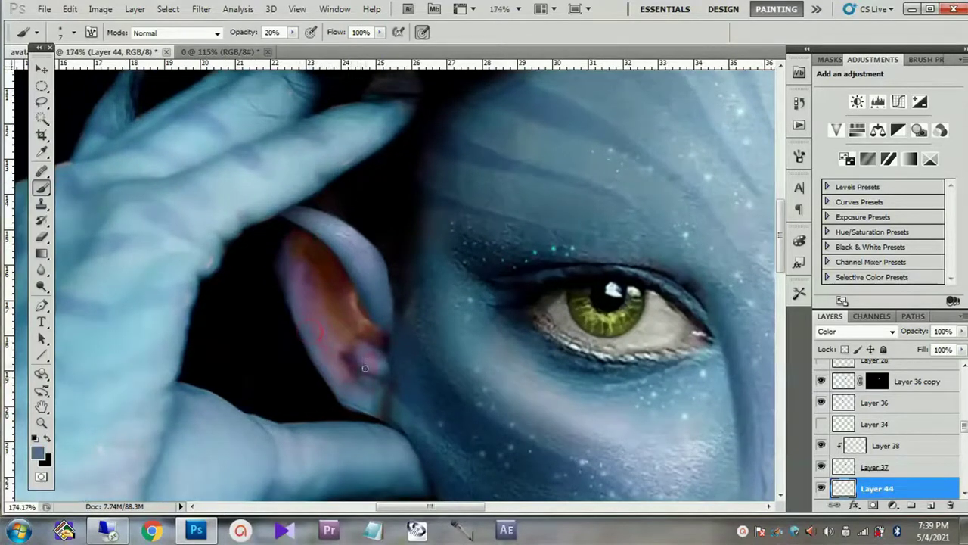
{"action": "scroll", "coordinate": [374, 280], "scroll_direction": "up", "scroll_amount": 1}
{"action": "left_click", "coordinate": [932, 506]}
{"action": "left_click", "coordinate": [856, 330]}
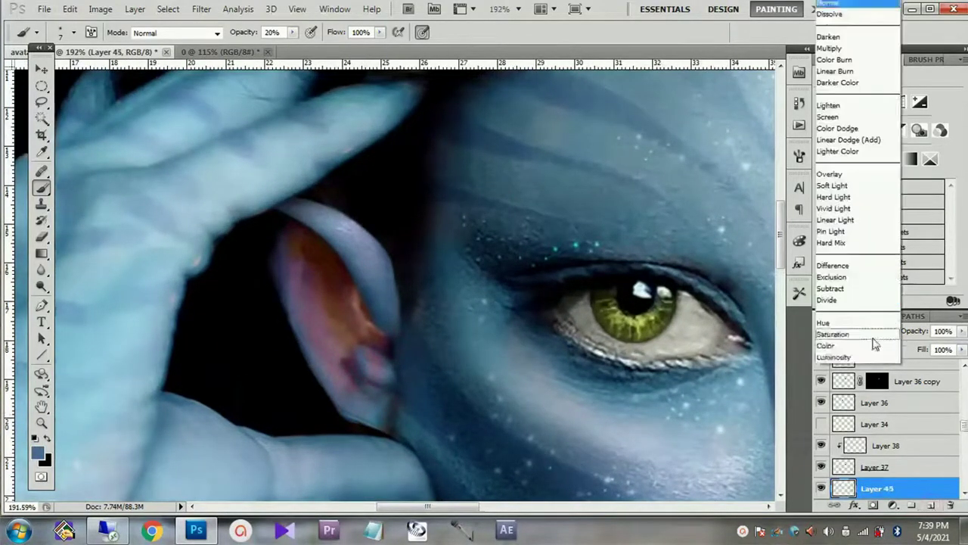
{"action": "left_click", "coordinate": [840, 188]}
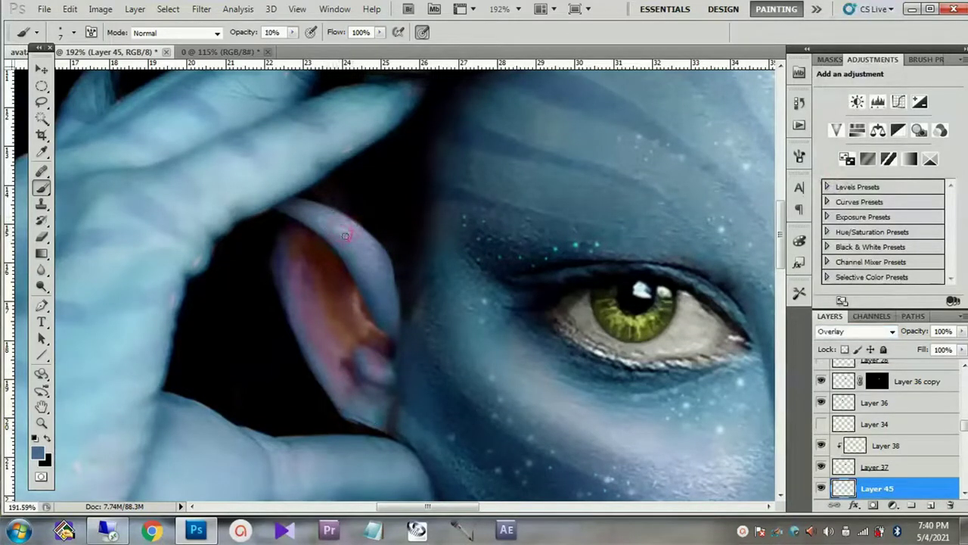
Step: Sample near-white and near-black ear tones and set a shading layer to Multiply
{"action": "left_click", "coordinate": [350, 237], "text": "alt"}
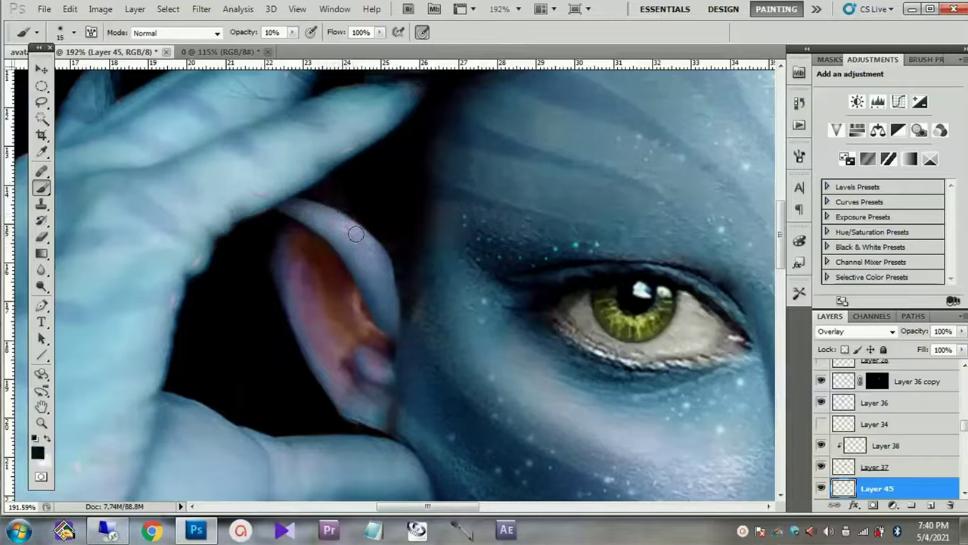
{"action": "left_click", "coordinate": [412, 283], "text": "alt"}
{"action": "scroll", "coordinate": [379, 312], "scroll_direction": "down", "scroll_amount": 3}
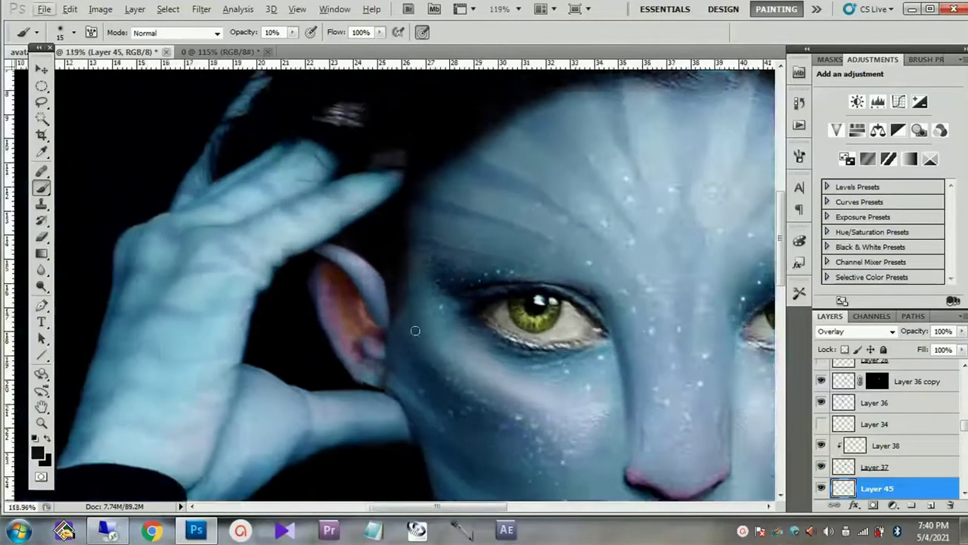
{"action": "scroll", "coordinate": [379, 312], "scroll_direction": "up", "scroll_amount": 3}
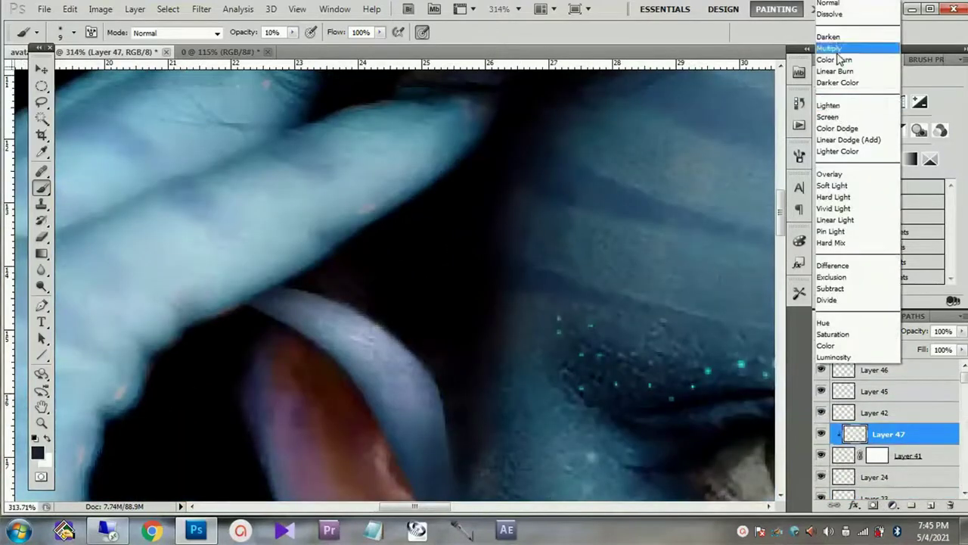
{"action": "left_click", "coordinate": [840, 46]}
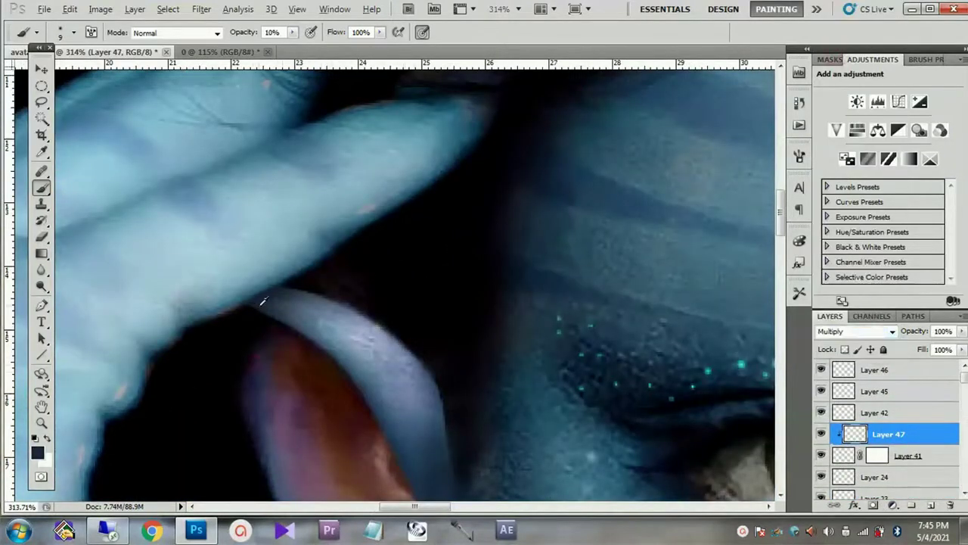
Step: Paint faint dark strokes along the ear's upper edge on Multiply Layer 47
{"action": "mouse_move", "coordinate": [257, 305]}
{"action": "left_mouse_down"}
{"action": "mouse_move", "coordinate": [272, 311]}
{"action": "mouse_move", "coordinate": [252, 319]}
{"action": "mouse_move", "coordinate": [283, 340]}
{"action": "mouse_move", "coordinate": [285, 328]}
{"action": "mouse_move", "coordinate": [254, 313]}
{"action": "left_mouse_up"}
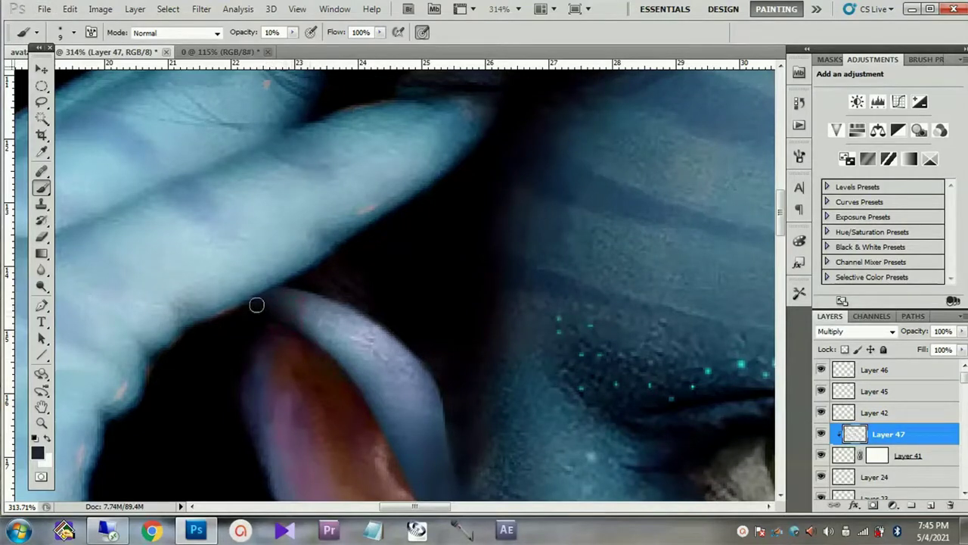
{"action": "left_click_drag", "start_coordinate": [320, 302], "coordinate": [275, 316]}
{"action": "scroll", "coordinate": [274, 315], "scroll_direction": "down", "scroll_amount": 3}
{"action": "scroll", "coordinate": [303, 303], "scroll_direction": "up", "scroll_amount": 1}
{"action": "scroll", "coordinate": [310, 280], "scroll_direction": "up", "scroll_amount": 1}
{"action": "scroll", "coordinate": [321, 255], "scroll_direction": "up", "scroll_amount": 1}
{"action": "left_click_drag", "start_coordinate": [394, 305], "coordinate": [370, 287]}
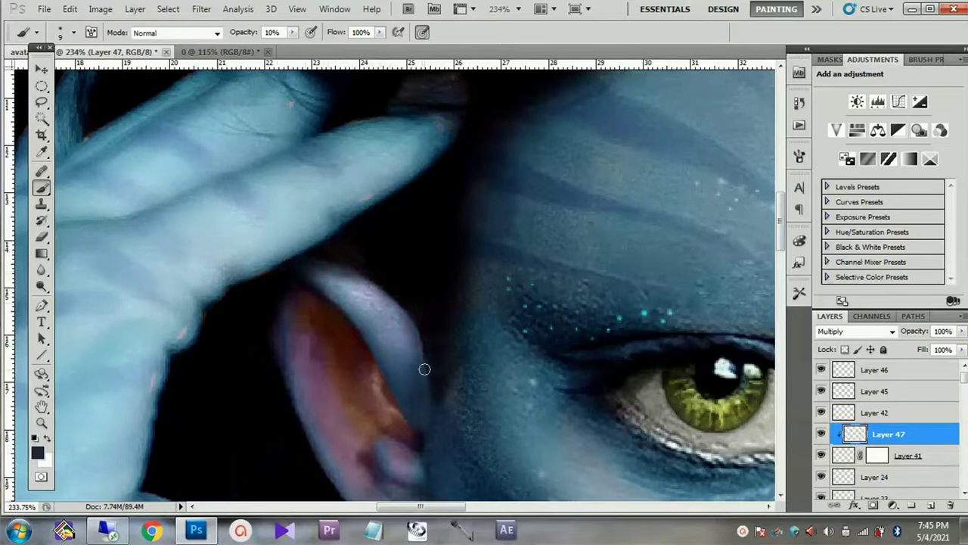
{"action": "scroll", "coordinate": [434, 384], "scroll_direction": "up", "scroll_amount": 1}
Step: Set the brush to size 20, select Overlay Layer 45 and make white the paint colour
{"action": "key", "text": "bracketright"}
{"action": "key", "text": "bracketright"}
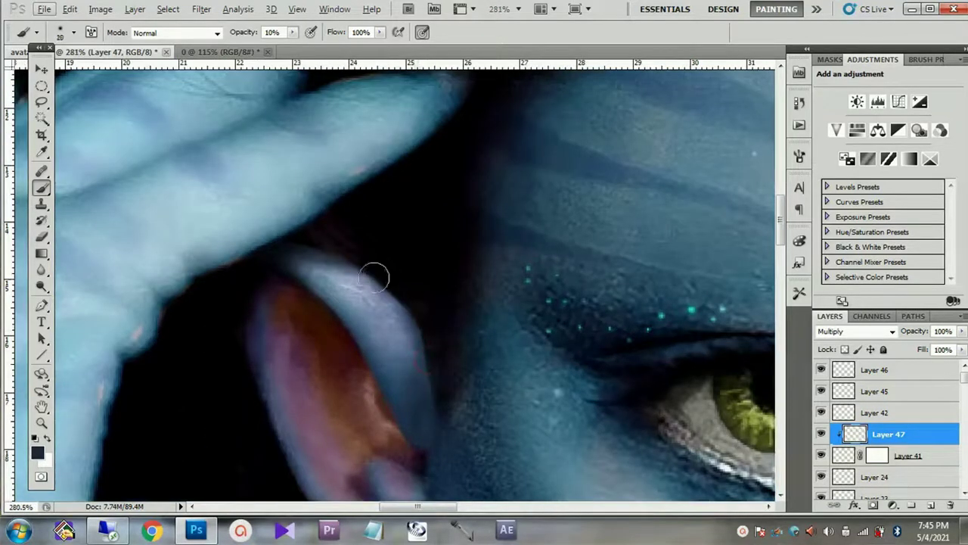
{"action": "key", "text": "bracketleft"}
{"action": "key", "text": "bracketleft"}
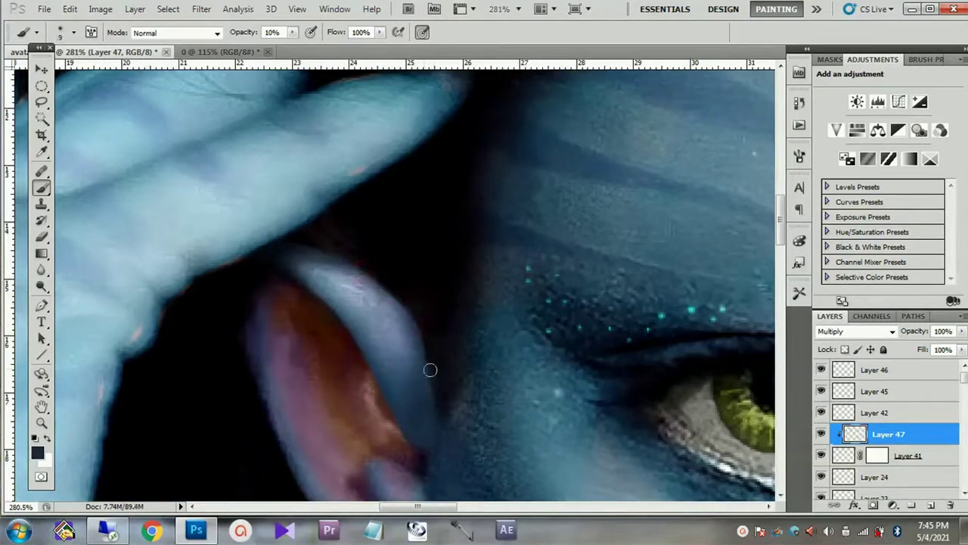
{"action": "scroll", "coordinate": [328, 260], "scroll_direction": "down", "scroll_amount": 2}
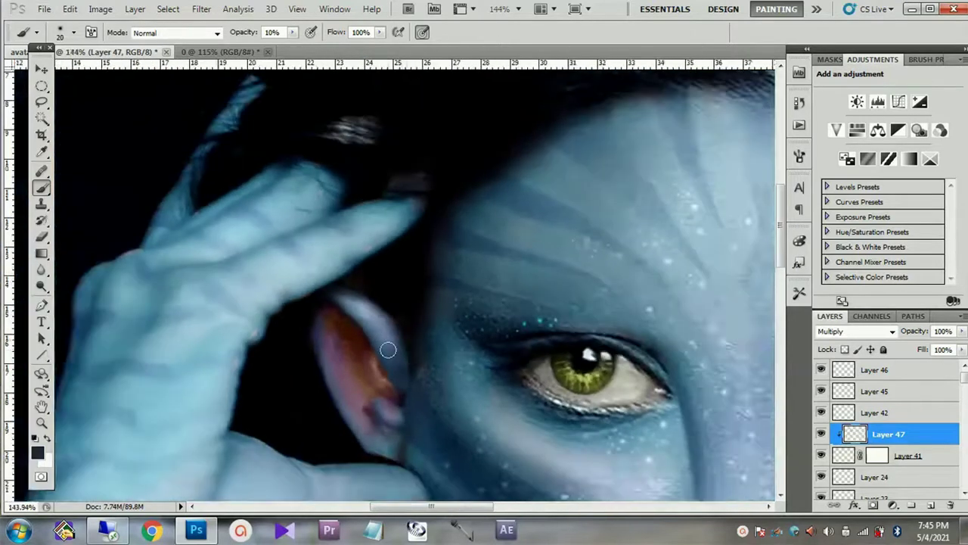
{"action": "scroll", "coordinate": [406, 339], "scroll_direction": "up", "scroll_amount": 1}
{"action": "key", "text": "bracketright"}
{"action": "scroll", "coordinate": [382, 361], "scroll_direction": "up", "scroll_amount": 1}
{"action": "left_click", "coordinate": [906, 391]}
{"action": "key", "text": "x"}
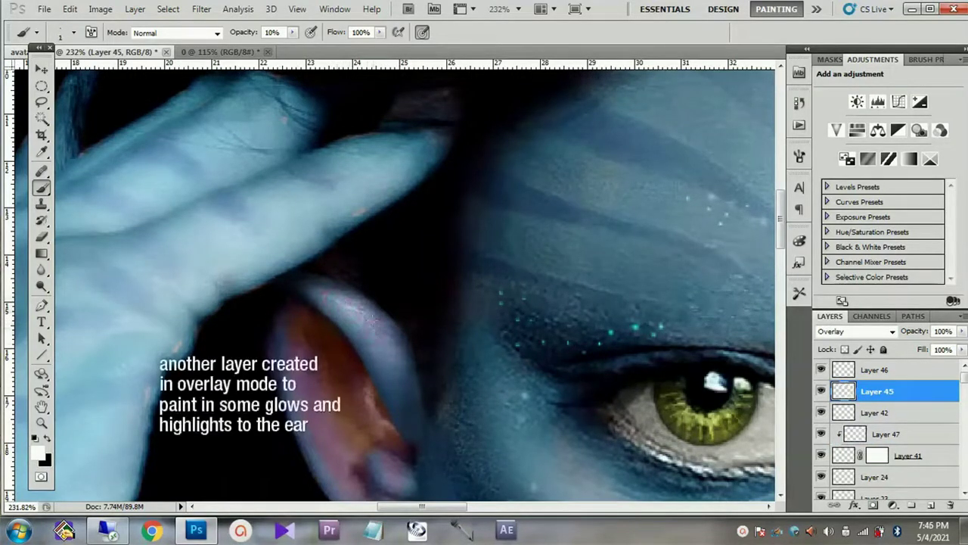
Step: Drag Layer 45 above Layer 46 in the Layers panel
{"action": "scroll", "coordinate": [363, 313], "scroll_direction": "up", "scroll_amount": 2}
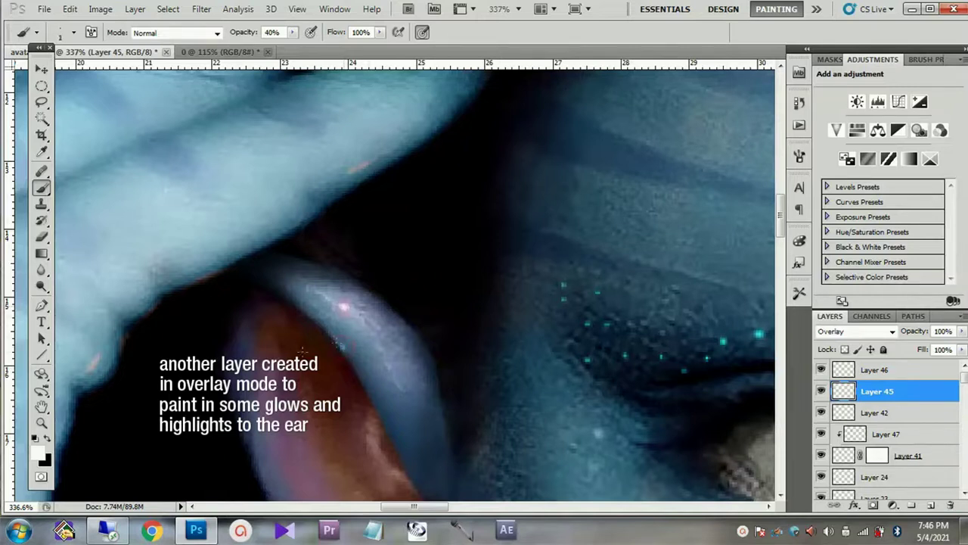
{"action": "scroll", "coordinate": [303, 349], "scroll_direction": "down", "scroll_amount": 2}
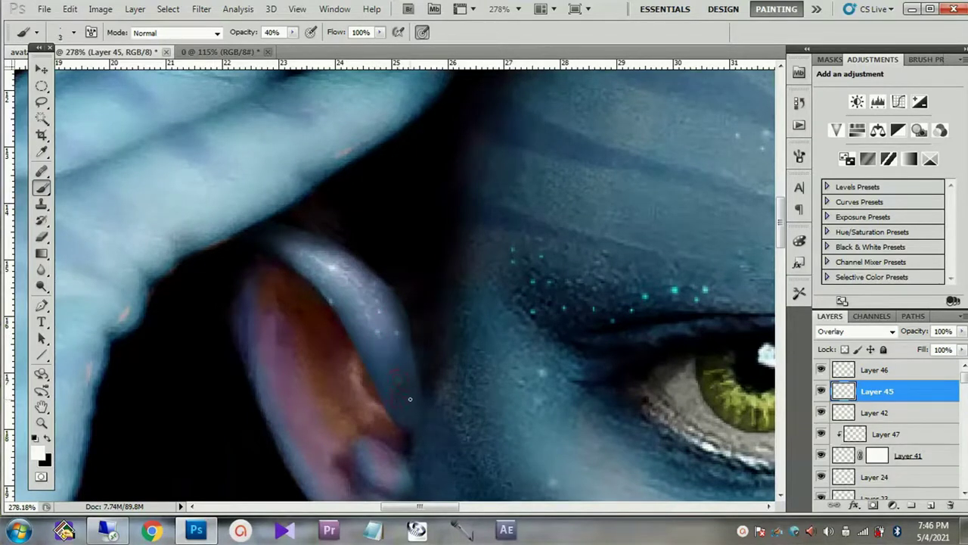
{"action": "left_click_drag", "start_coordinate": [900, 391], "coordinate": [900, 370]}
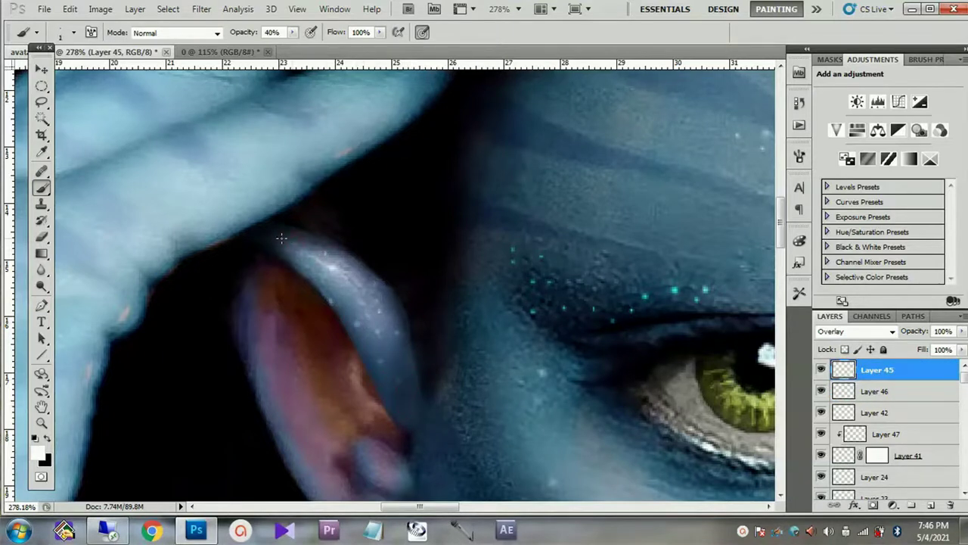
{"action": "scroll", "coordinate": [357, 340], "scroll_direction": "down", "scroll_amount": 3}
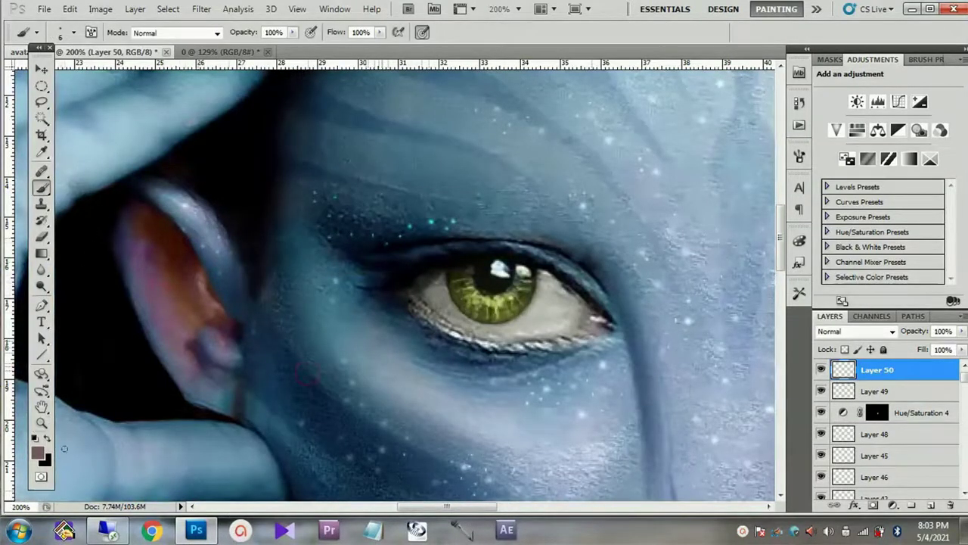
Step: Sample a mauve skin tone and paint it on the outer eye corner and lower eyelid
{"action": "left_click", "coordinate": [212, 261], "text": "alt"}
{"action": "left_click", "coordinate": [205, 278], "text": "alt"}
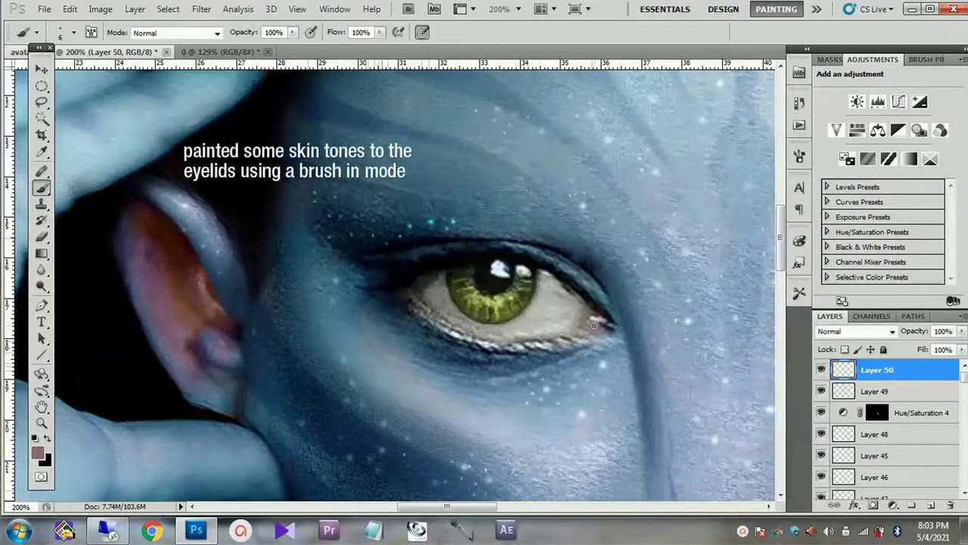
{"action": "left_click_drag", "start_coordinate": [596, 312], "coordinate": [592, 334]}
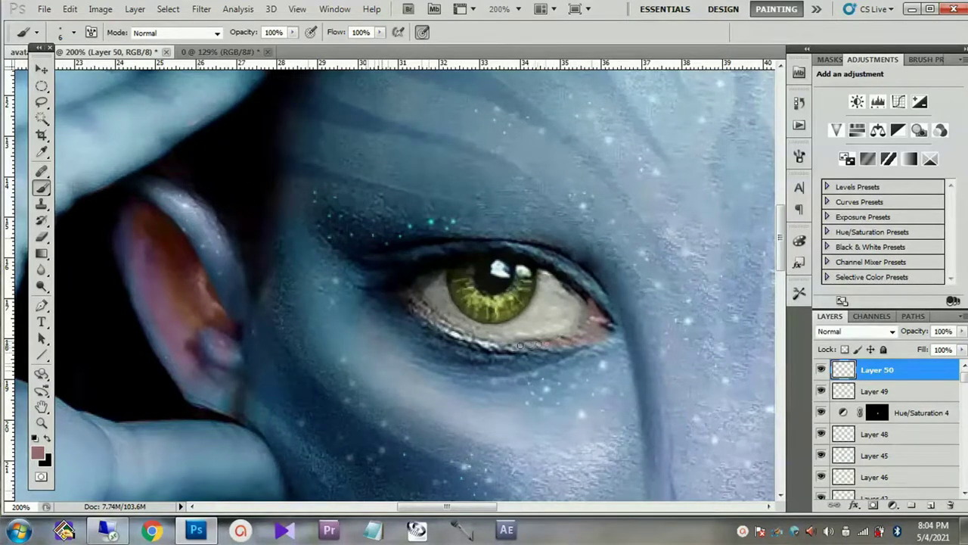
{"action": "left_click_drag", "start_coordinate": [522, 346], "coordinate": [560, 342]}
{"action": "left_click_drag", "start_coordinate": [427, 323], "coordinate": [504, 348]}
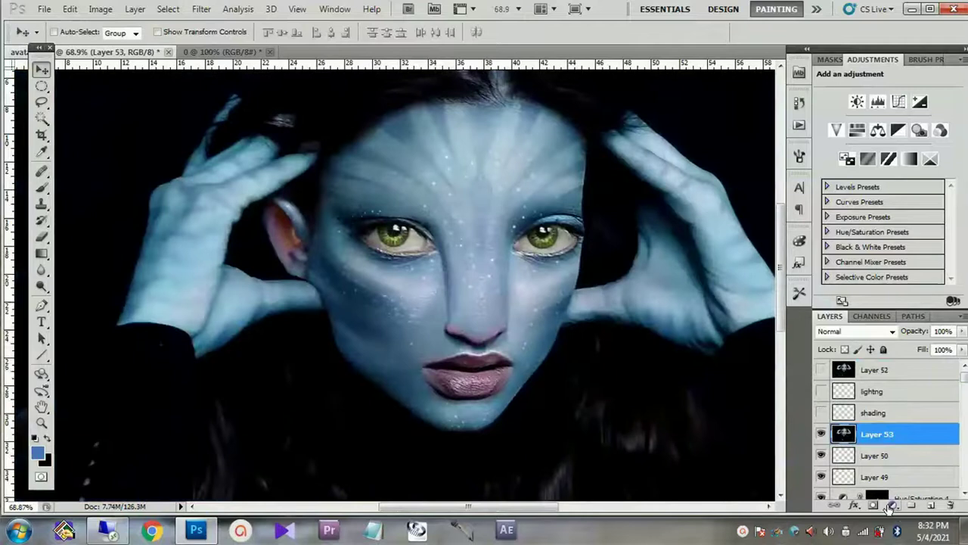
Step: Add a Curves 5 adjustment and drag the shadows down with the targeted adjustment tool
{"action": "left_click", "coordinate": [893, 506]}
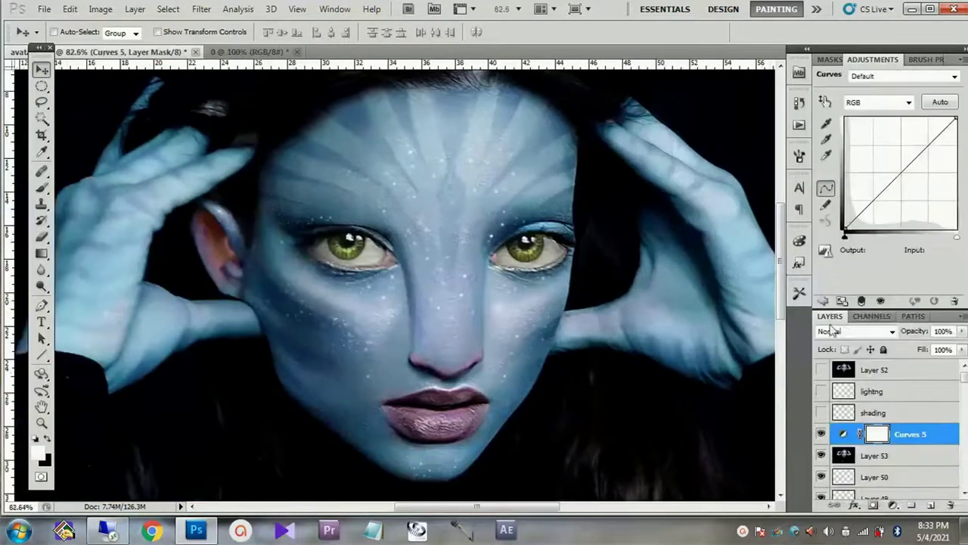
{"action": "left_click", "coordinate": [871, 293]}
{"action": "left_click", "coordinate": [825, 101]}
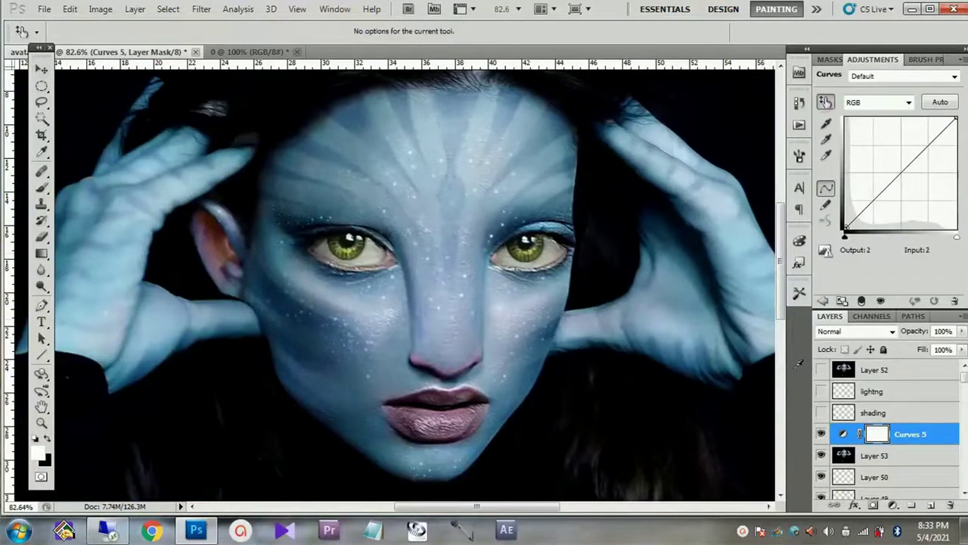
{"action": "left_click_drag", "start_coordinate": [322, 374], "coordinate": [321, 396]}
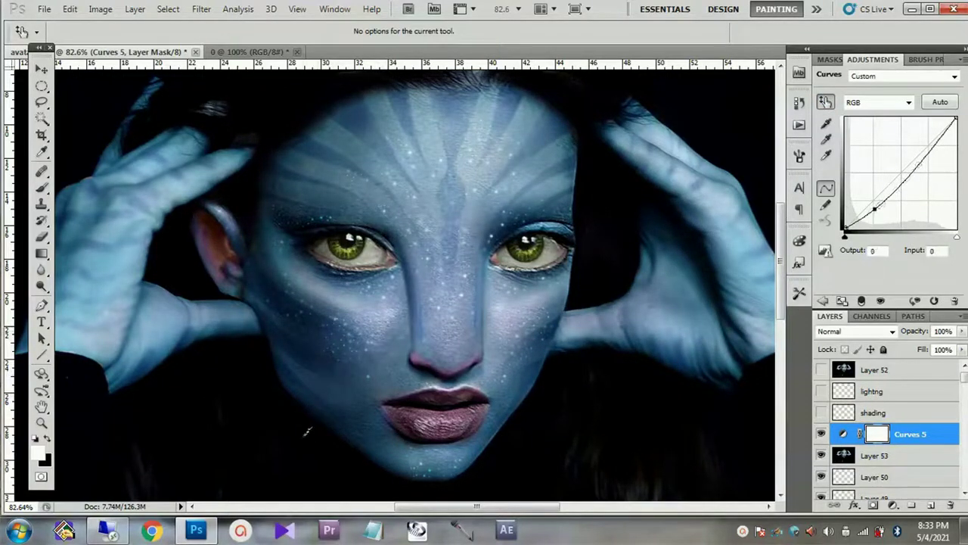
{"action": "left_click_drag", "start_coordinate": [317, 352], "coordinate": [318, 388]}
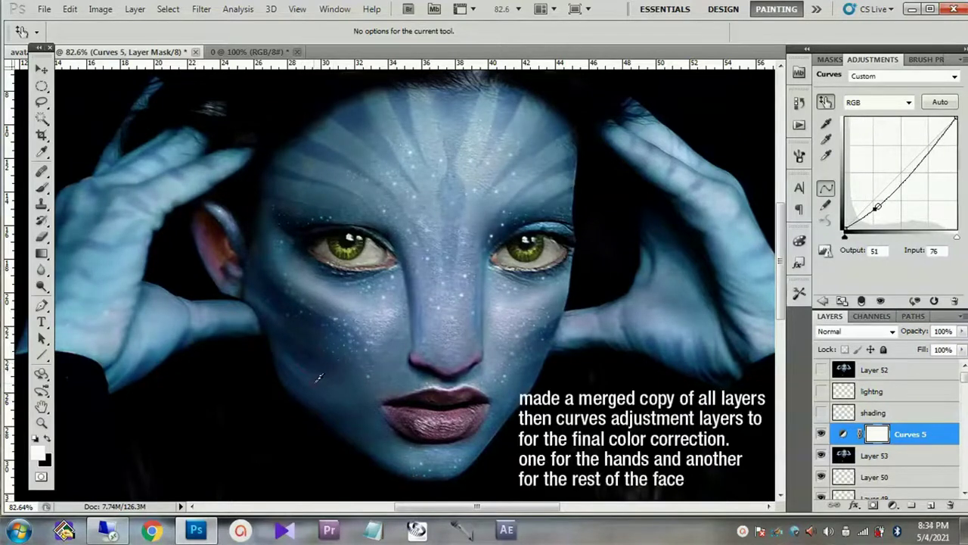
Step: Add a second, still neutral Curves 6 adjustment layer on top
{"action": "scroll", "coordinate": [307, 387], "scroll_direction": "down", "scroll_amount": 5}
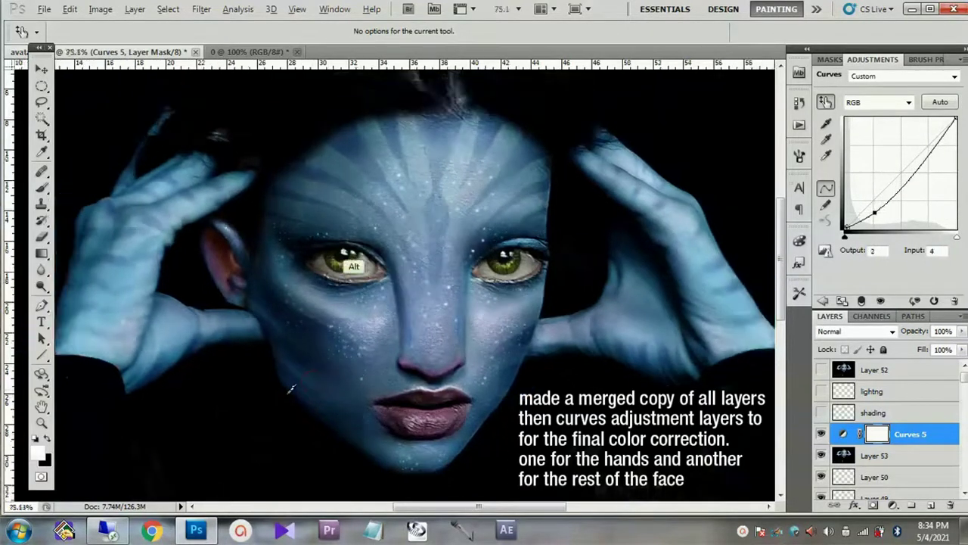
{"action": "scroll", "coordinate": [303, 227], "scroll_direction": "up", "scroll_amount": 2}
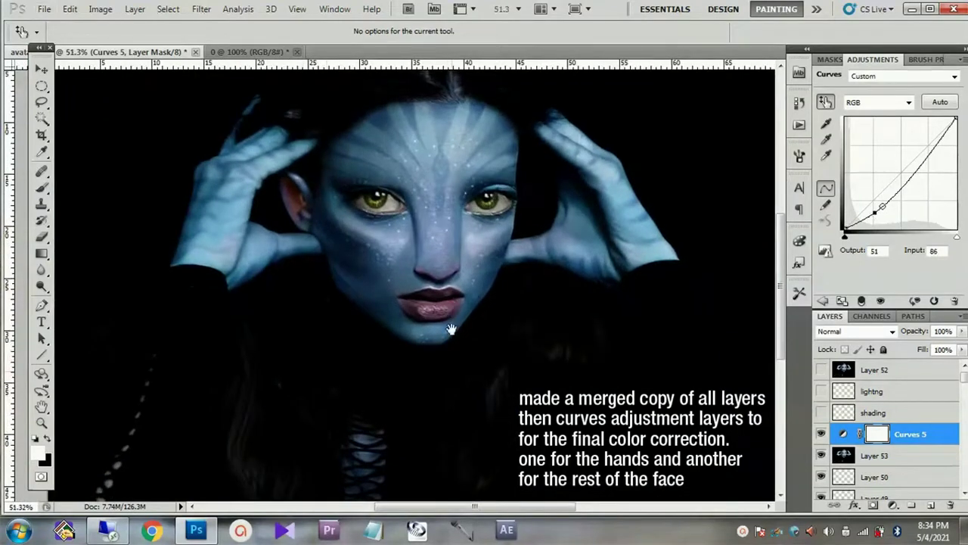
{"action": "scroll", "coordinate": [484, 193], "scroll_direction": "up", "scroll_amount": 1}
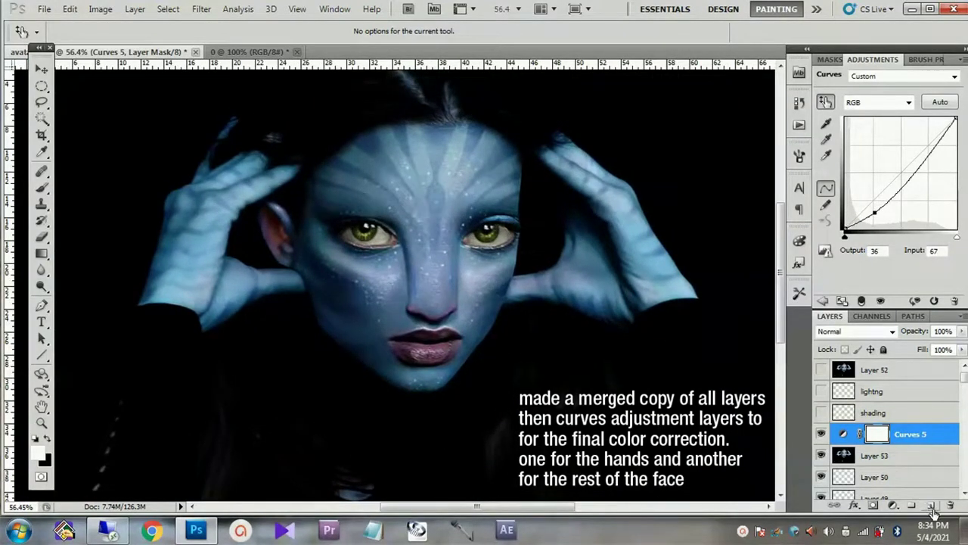
{"action": "left_click", "coordinate": [893, 505]}
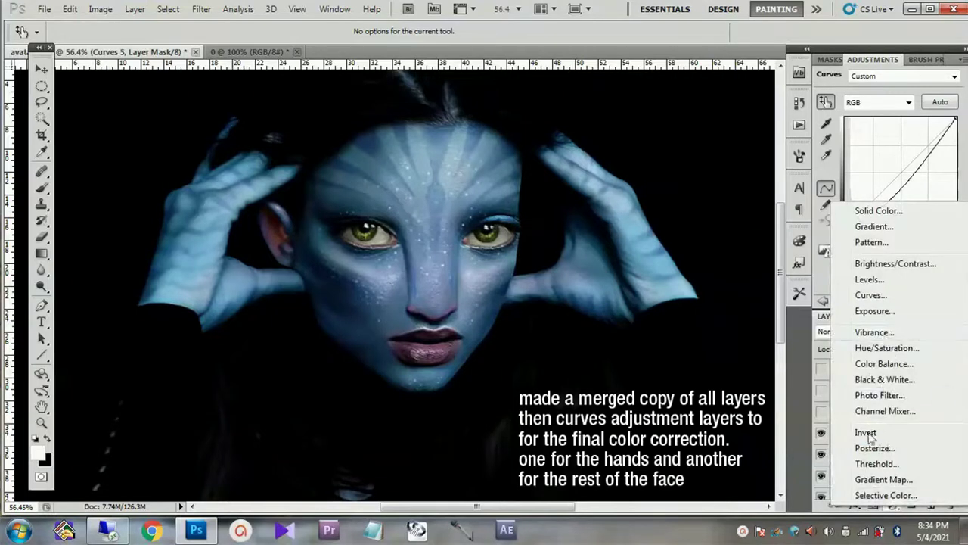
{"action": "left_click", "coordinate": [871, 295]}
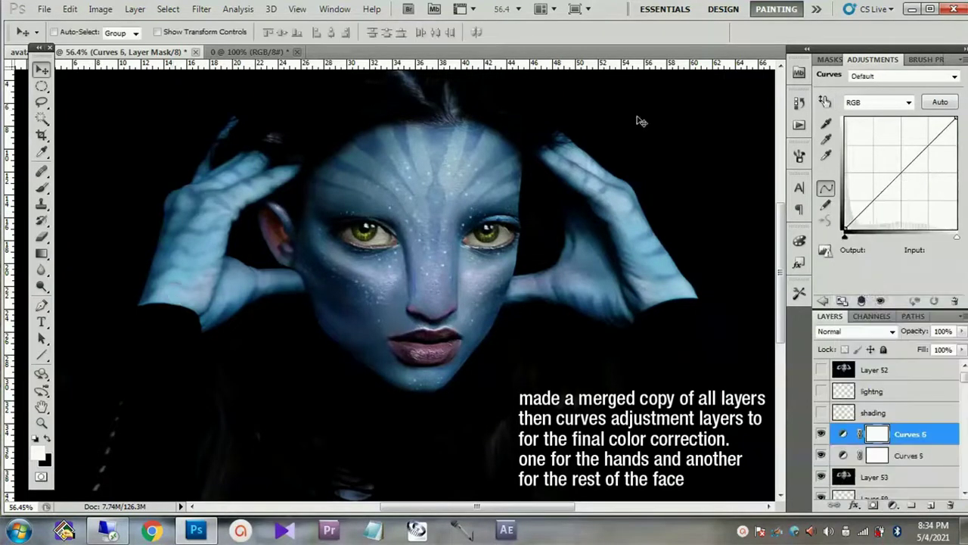
Step: Lower Curves 6 to Input 174/Output 137, invert its mask, and set a 37% brush
{"action": "left_click", "coordinate": [826, 102]}
{"action": "left_click_drag", "start_coordinate": [189, 293], "coordinate": [179, 324]}
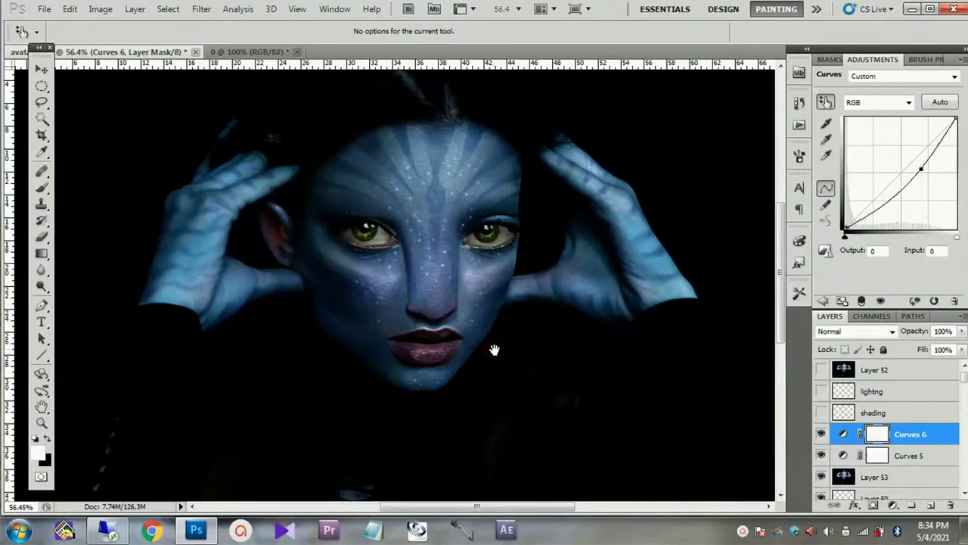
{"action": "key", "text": "ctrl+i"}
{"action": "key", "text": "b"}
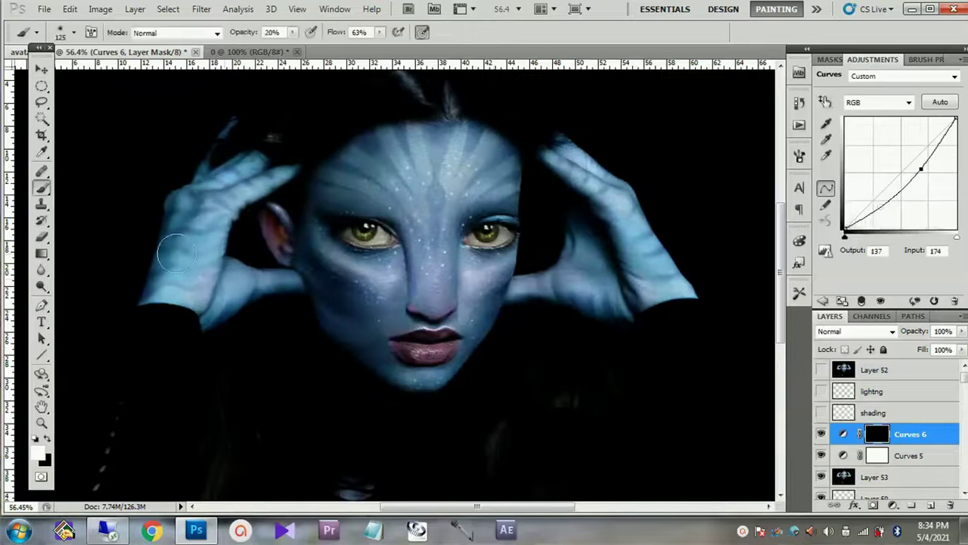
{"action": "left_click_drag", "start_coordinate": [379, 31], "coordinate": [414, 50]}
{"action": "left_click_drag", "start_coordinate": [292, 32], "coordinate": [305, 51]}
Step: Paint white on the Curves 6 mask over both hands to apply the darkening
{"action": "mouse_move", "coordinate": [190, 281]}
{"action": "left_mouse_down"}
{"action": "mouse_move", "coordinate": [170, 280]}
{"action": "mouse_move", "coordinate": [225, 138]}
{"action": "left_mouse_up"}
{"action": "left_click_drag", "start_coordinate": [190, 289], "coordinate": [219, 295]}
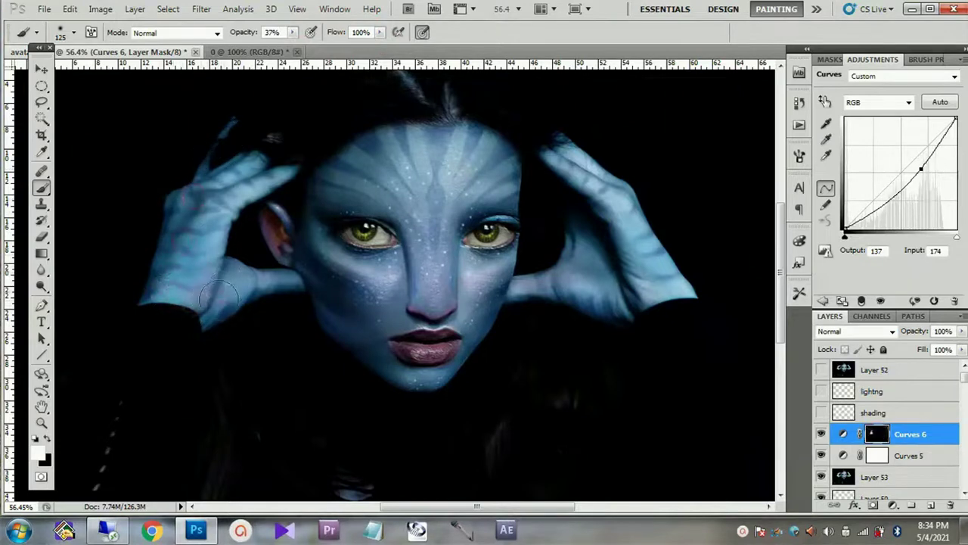
{"action": "left_click_drag", "start_coordinate": [201, 197], "coordinate": [207, 198]}
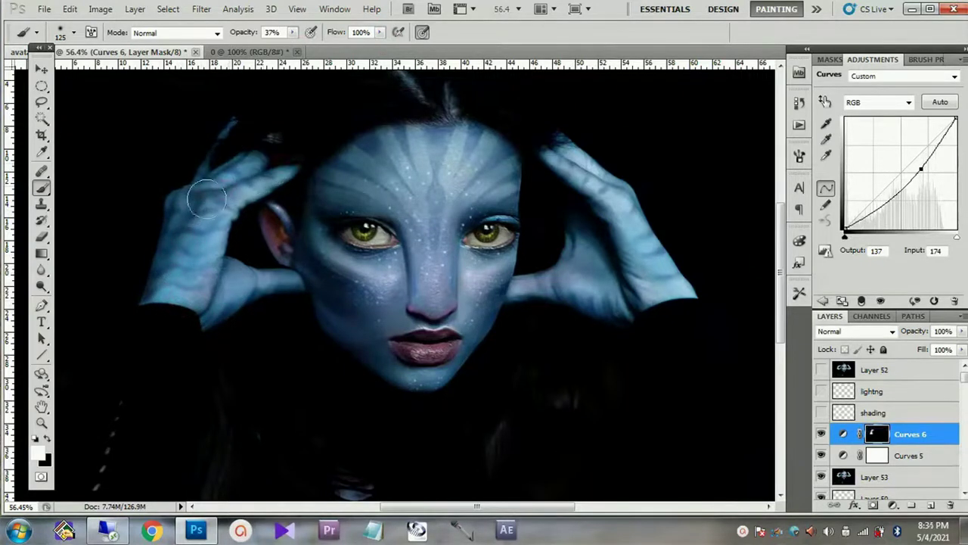
{"action": "key", "text": "Tab"}
{"action": "mouse_move", "coordinate": [734, 286]}
{"action": "left_mouse_down"}
{"action": "mouse_move", "coordinate": [655, 146]}
{"action": "mouse_move", "coordinate": [687, 265]}
{"action": "mouse_move", "coordinate": [659, 270]}
{"action": "mouse_move", "coordinate": [760, 279]}
{"action": "mouse_move", "coordinate": [727, 223]}
{"action": "left_mouse_up"}
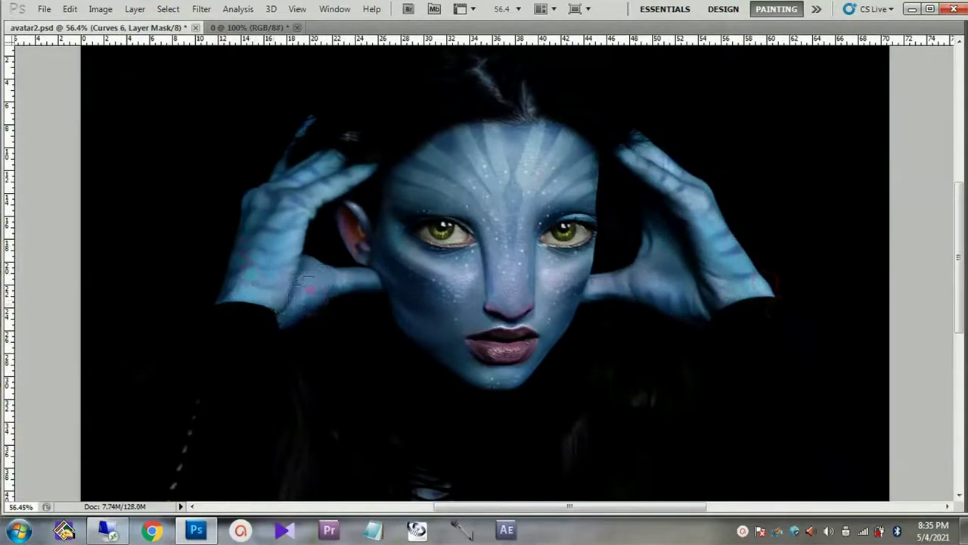
Step: Restore the workspace panels, then zoom to 100% and closer on the eyes and nose
{"action": "key", "text": "v"}
{"action": "key", "text": "Tab"}
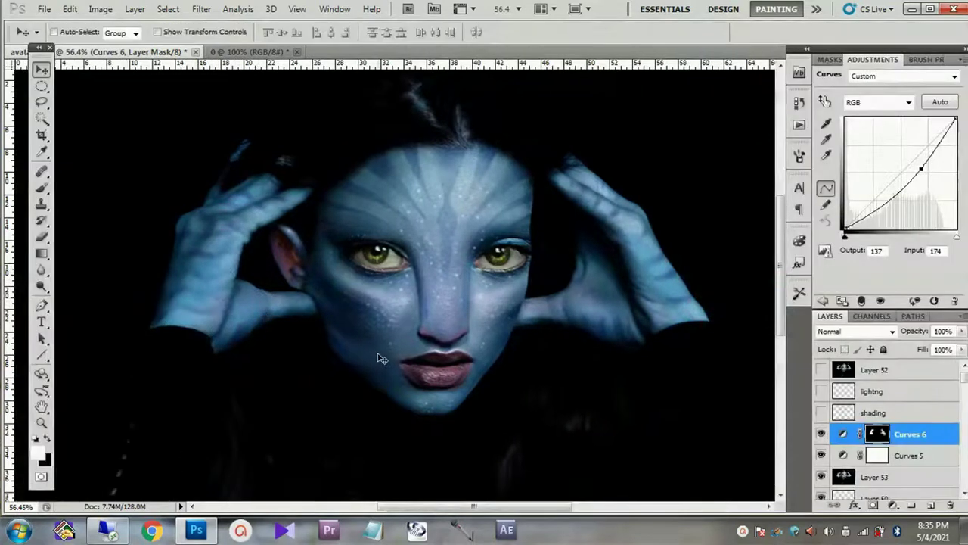
{"action": "key", "text": "ctrl+alt+0"}
{"action": "key", "text": "Tab"}
{"action": "key", "text": "ctrl"}
{"action": "key", "text": "Tab"}
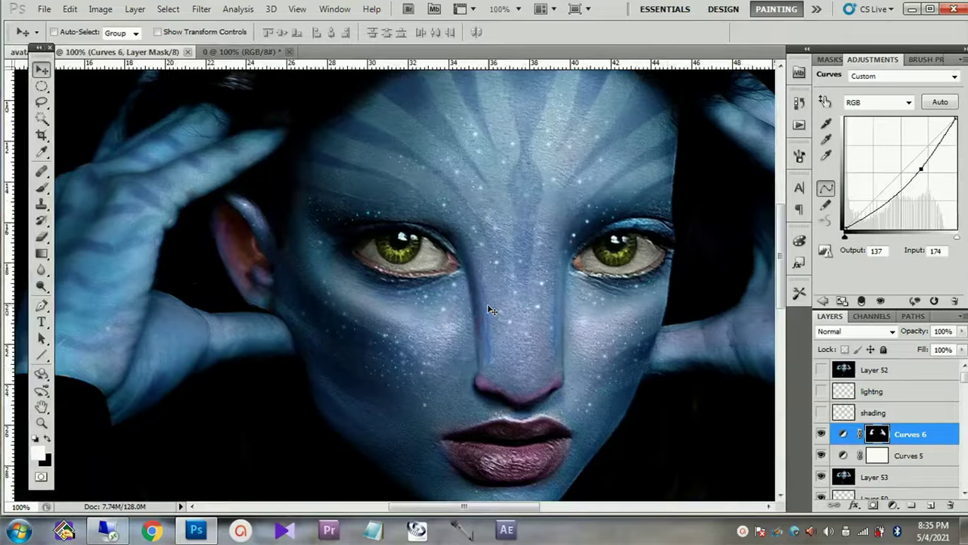
{"action": "key", "text": "ctrl"}
{"action": "scroll", "coordinate": [437, 283], "scroll_direction": "up", "scroll_amount": 4, "text": "alt"}
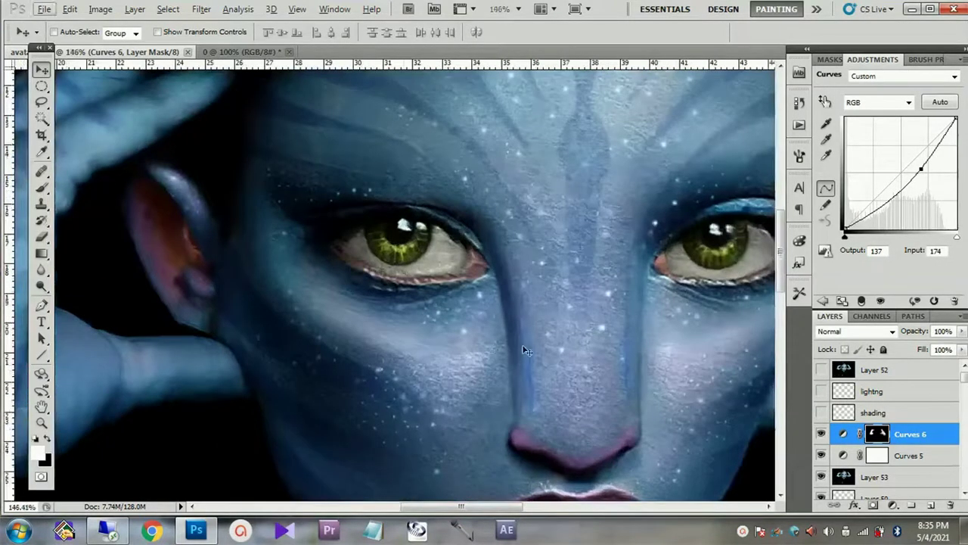
{"action": "key", "text": "ctrl"}
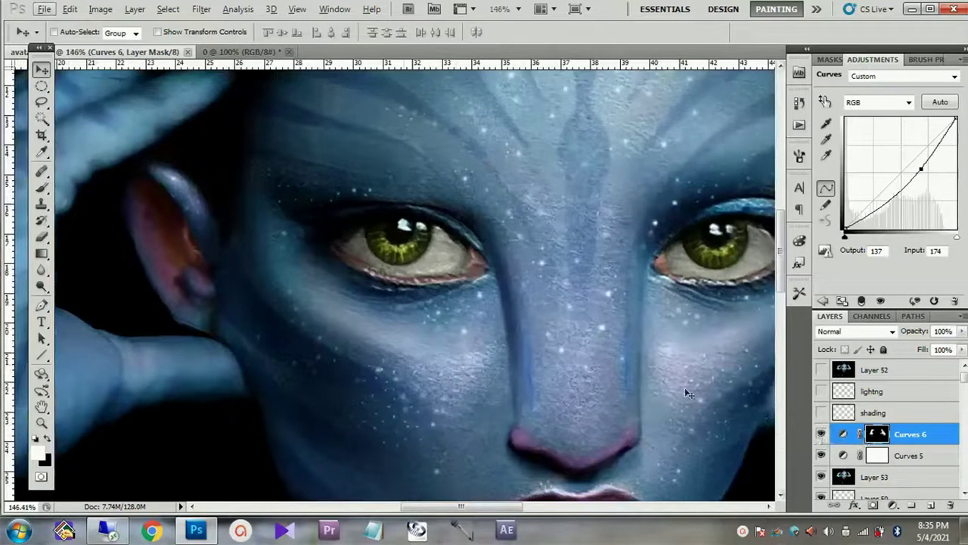